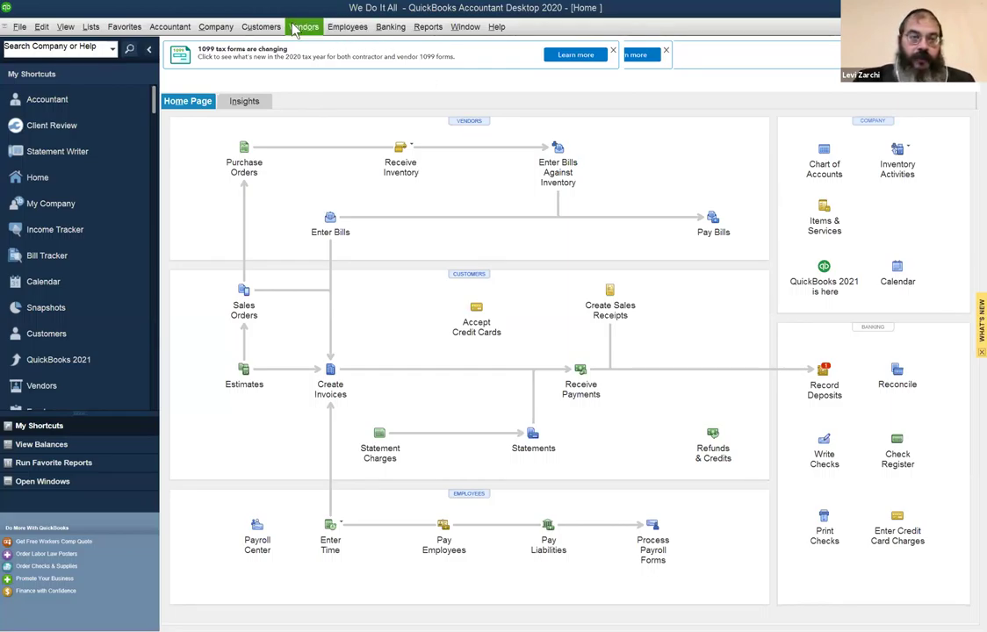
Browse the Customers and Vendors menus, then show the Employees > Pay Employees submenu.
left_click(253, 24)
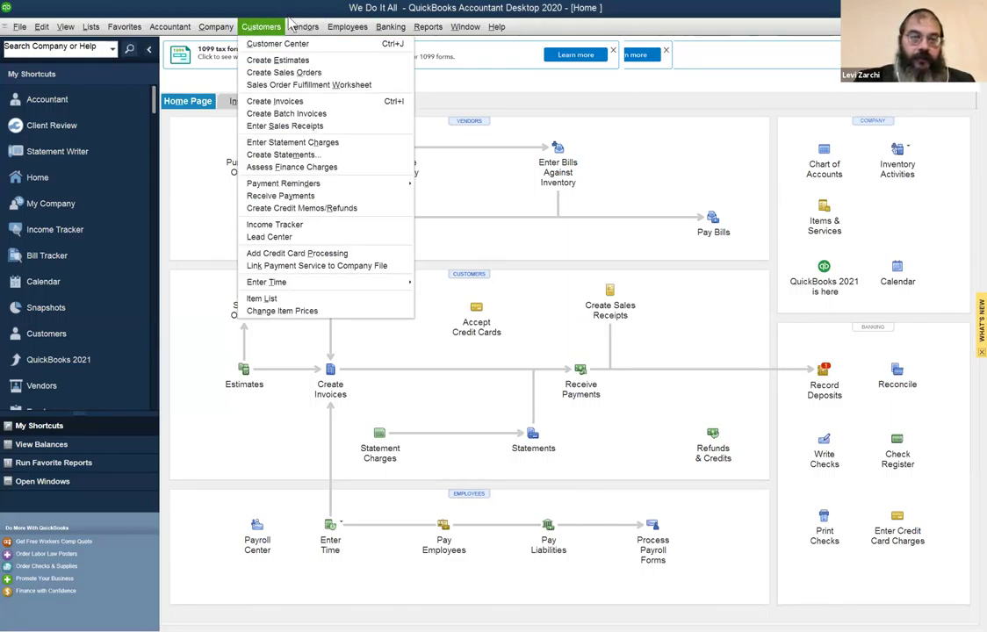
mouse_move(304, 29)
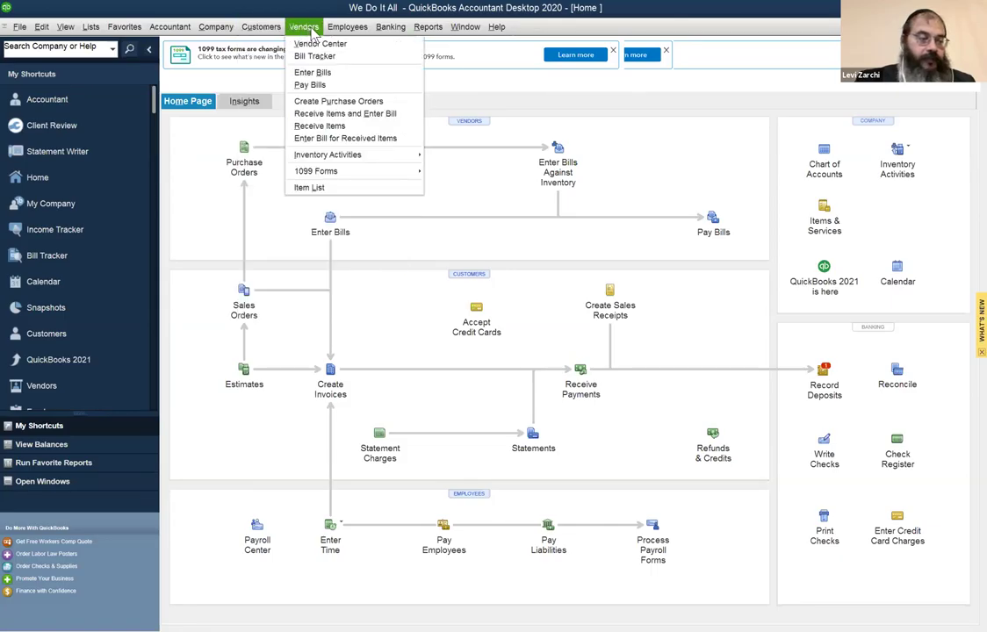
mouse_move(339, 33)
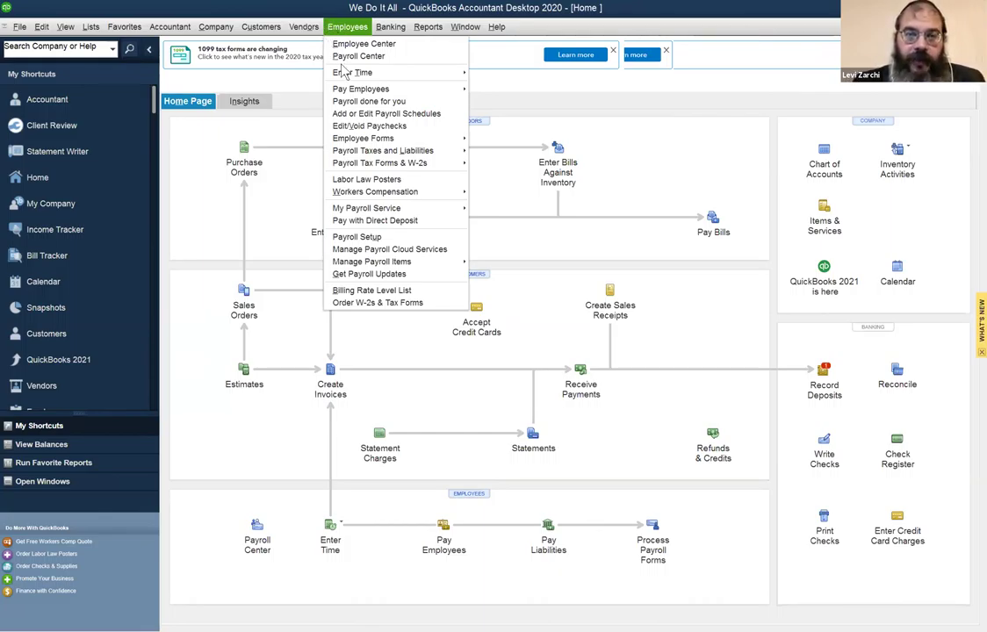
mouse_move(350, 92)
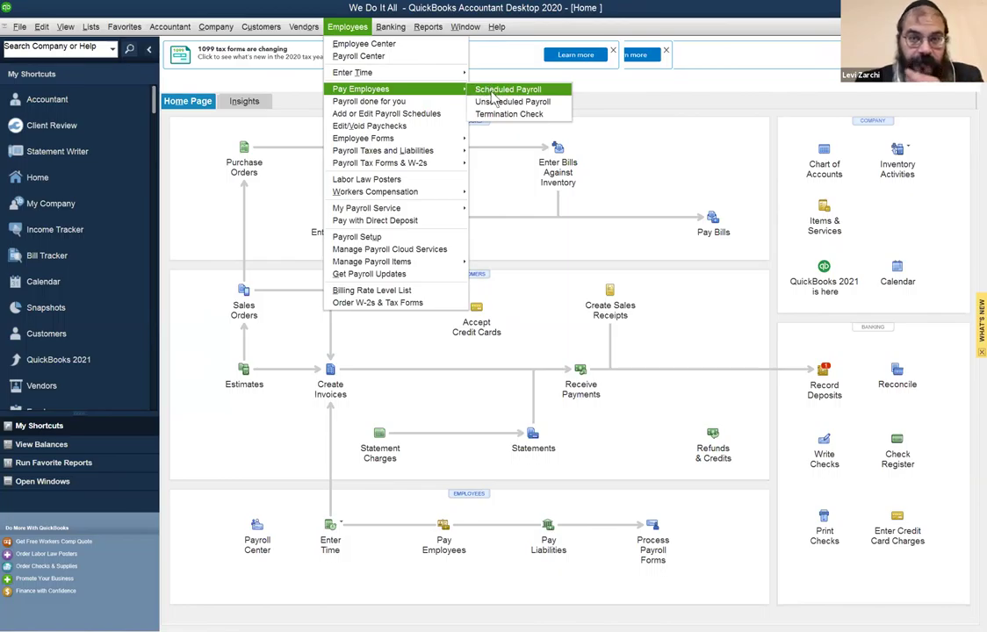
Open Scheduled Payroll's Create Paychecks list and collapse the My Shortcuts sidebar.
left_click(505, 92)
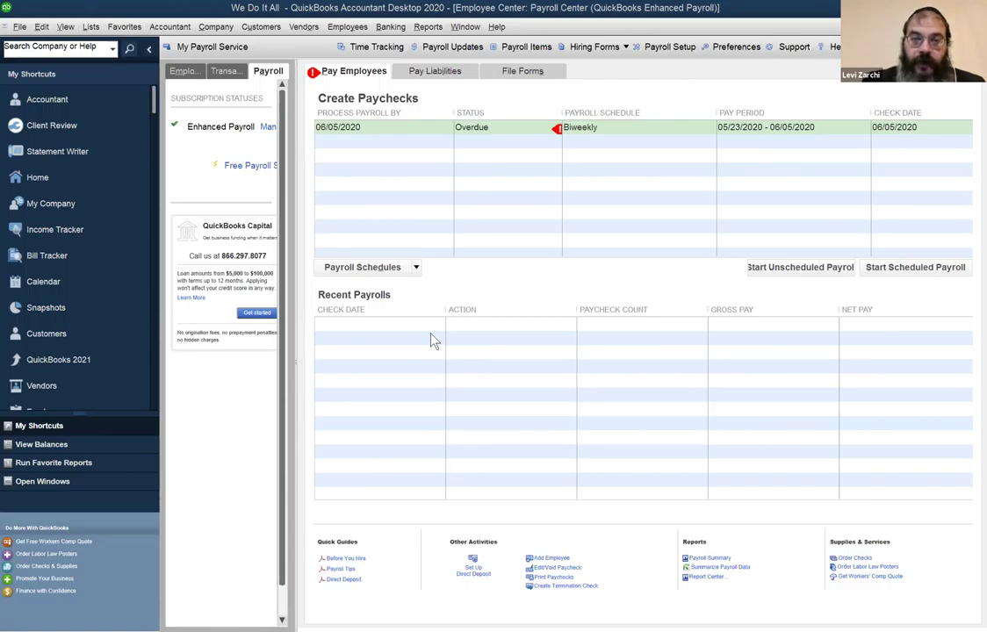
left_click(351, 29)
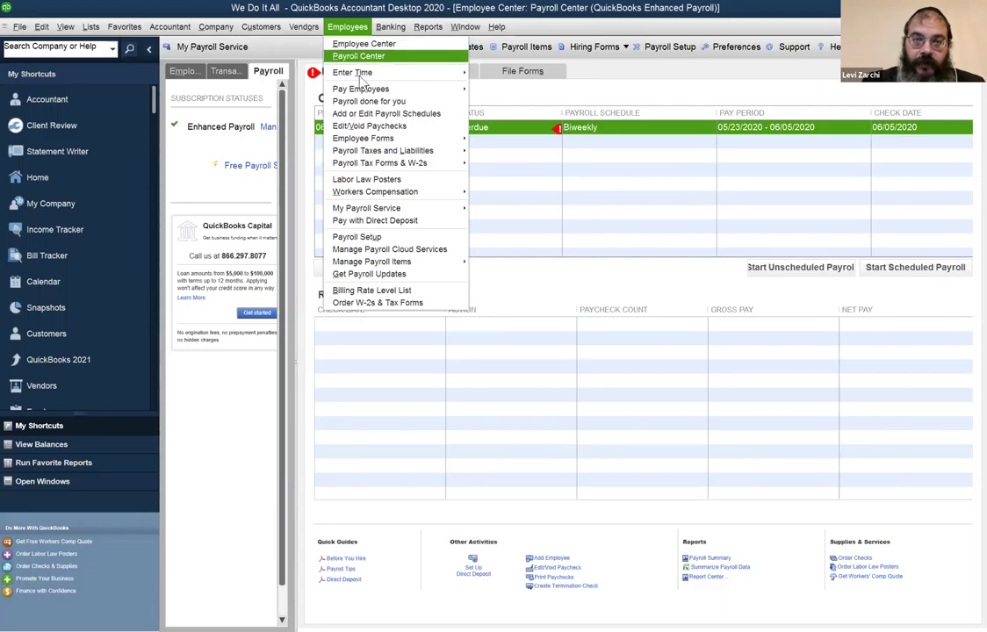
mouse_move(362, 90)
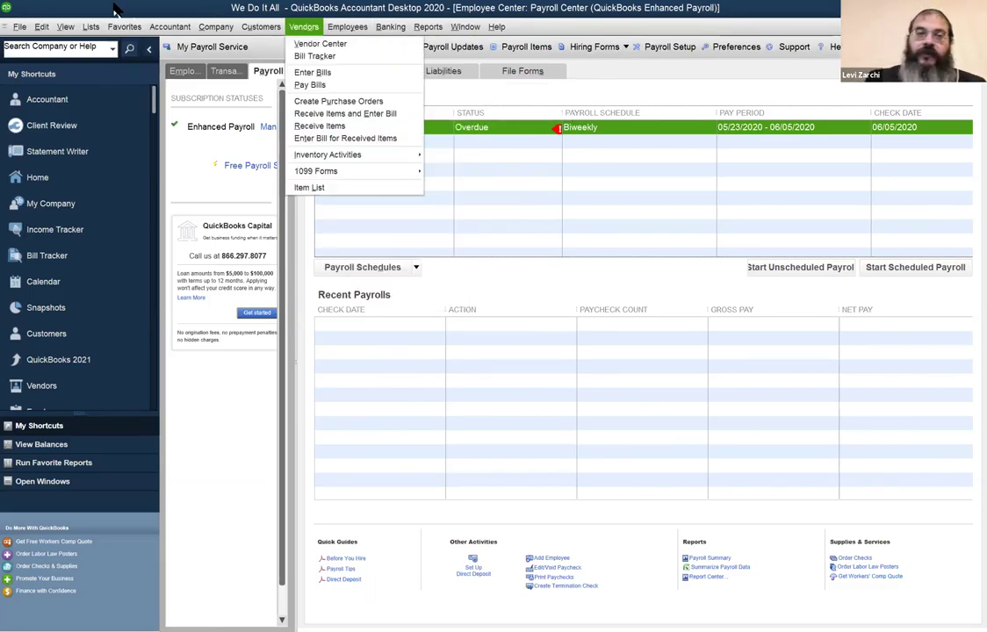
mouse_move(90, 26)
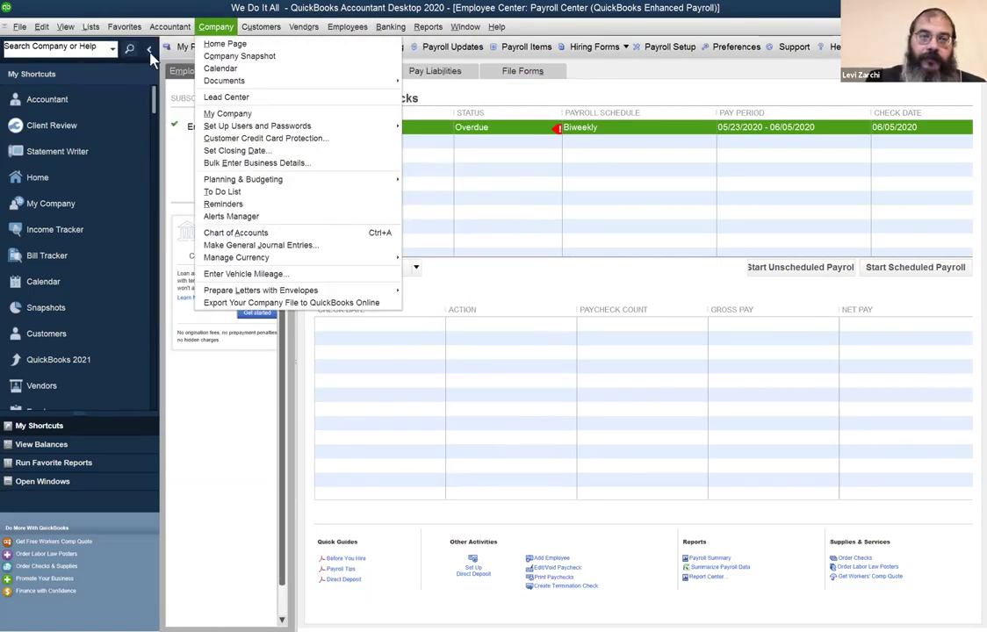
left_click(150, 53)
left_click(149, 53)
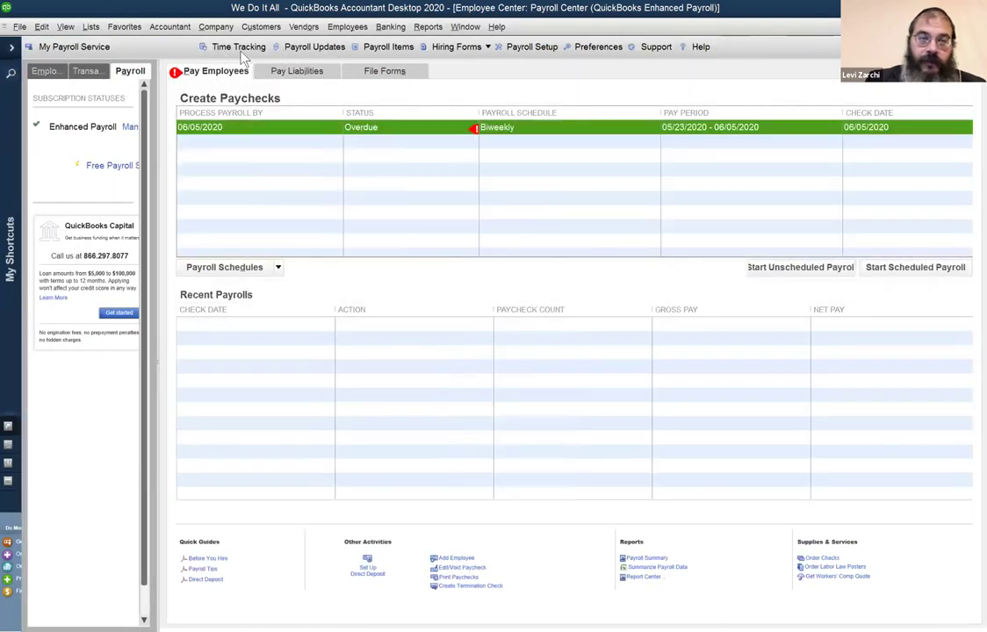
In the Employee Center, review the existing employee's Payroll Info tab and close it unchanged.
left_click(347, 26)
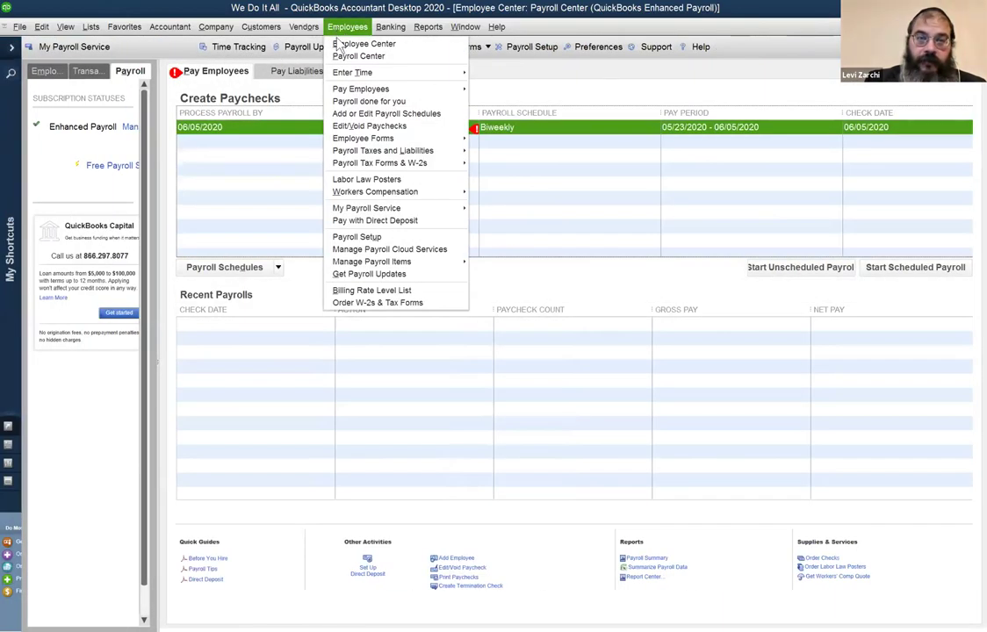
left_click(338, 44)
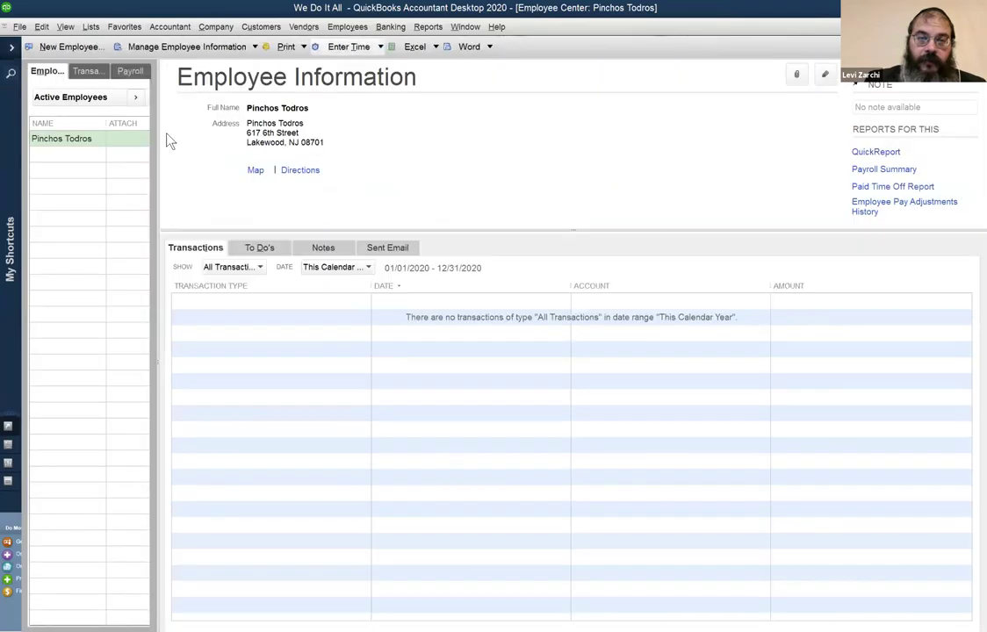
left_click(827, 77)
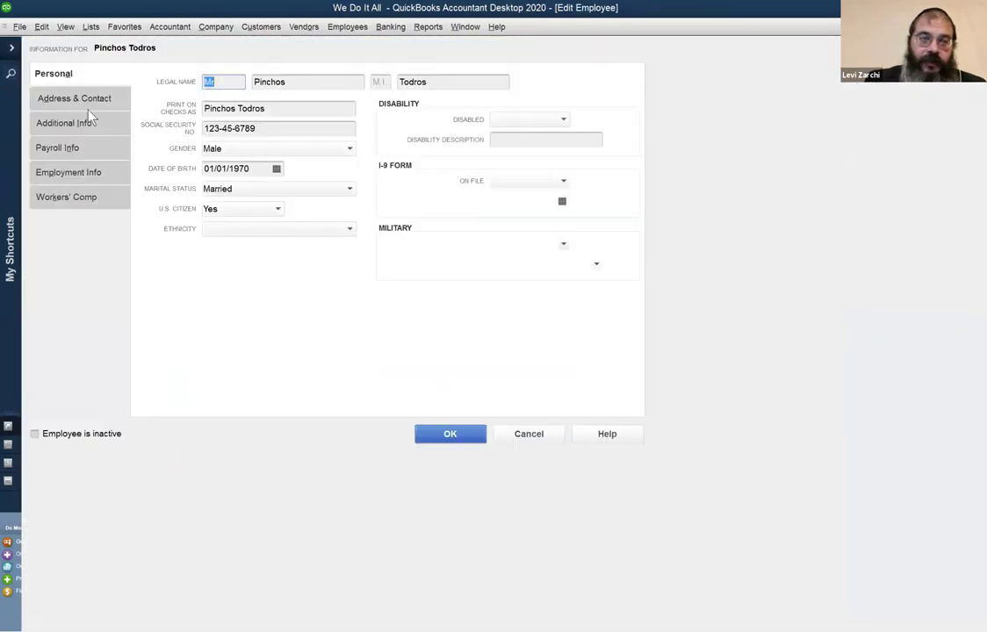
left_click(78, 154)
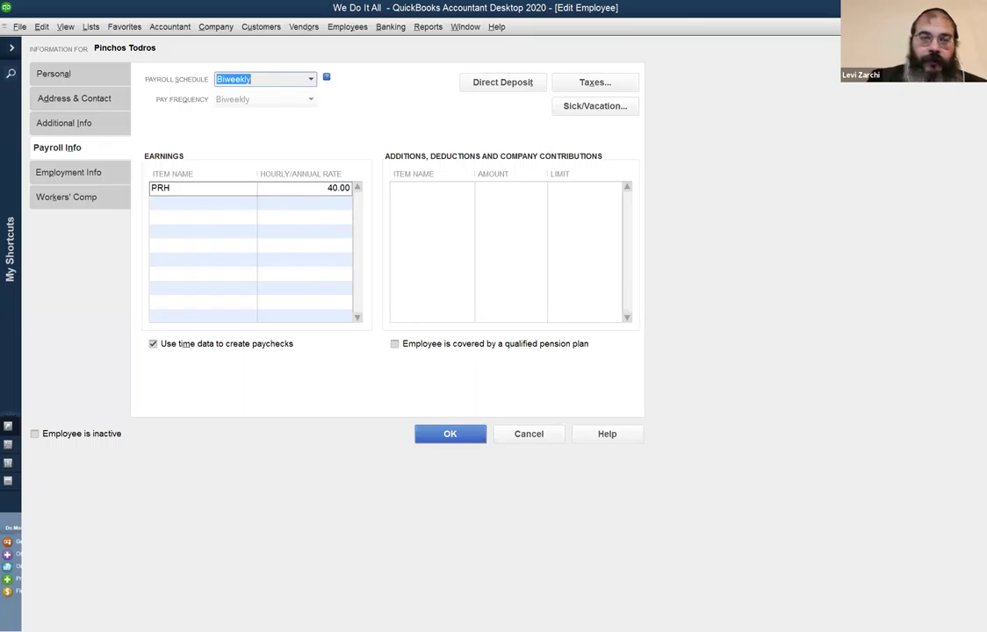
key("Return")
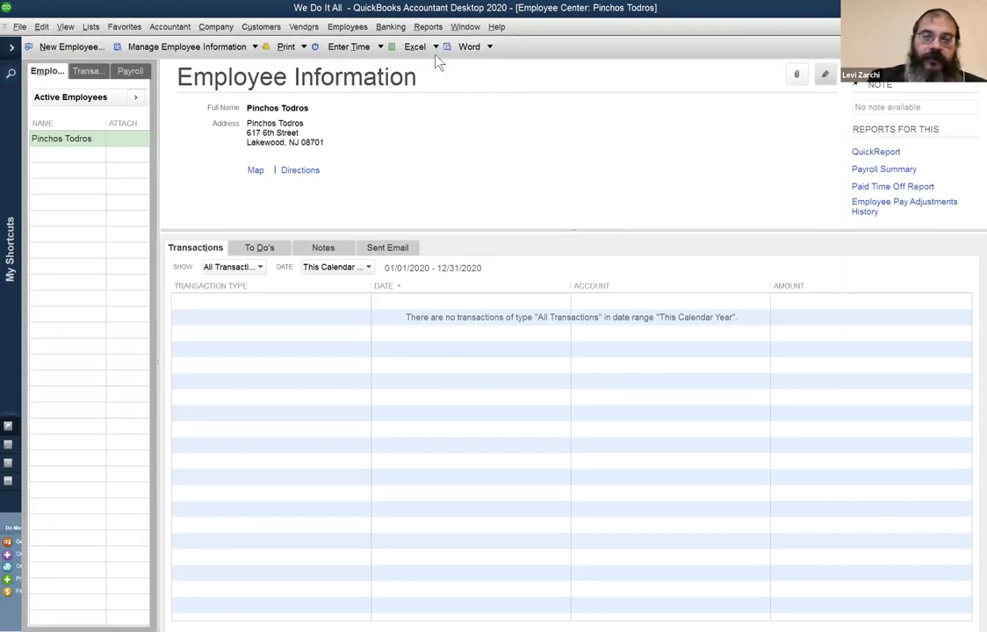
left_click(460, 29)
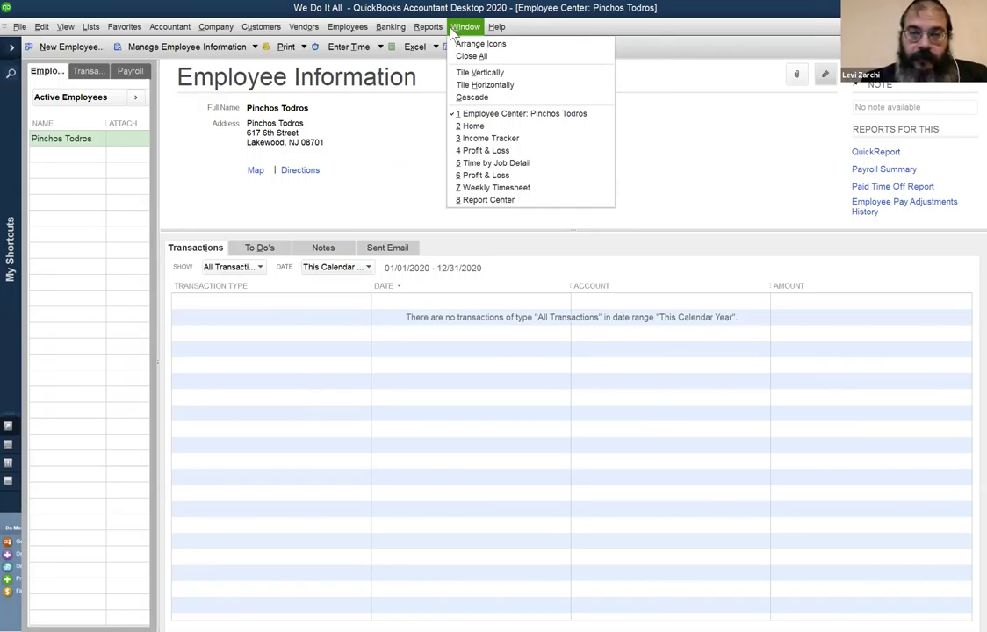
Return to the Payroll Center's Create Paychecks list through Employees > Pay Employees.
left_click(452, 29)
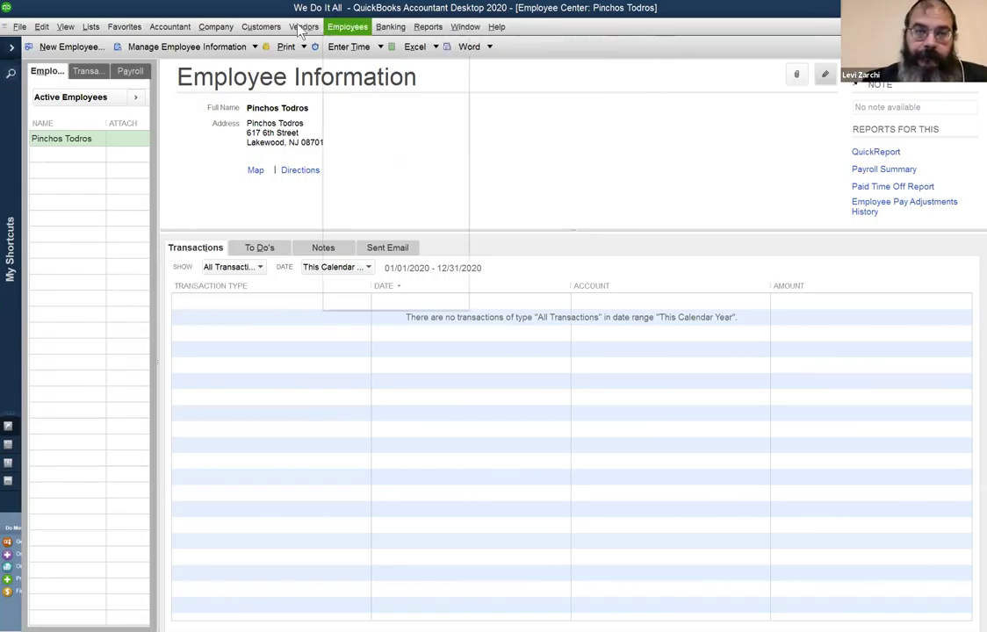
left_click(348, 26)
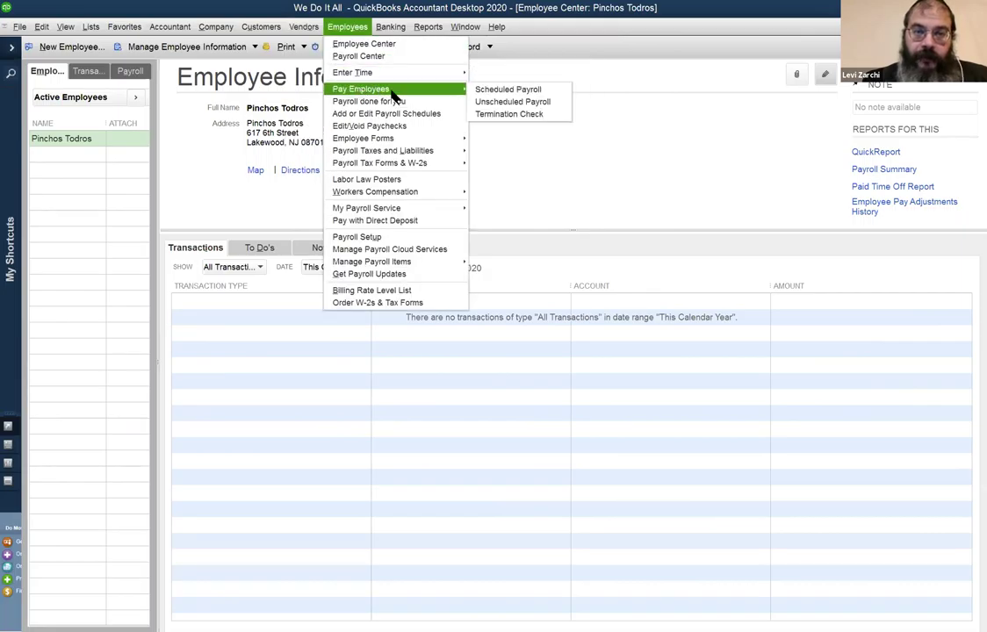
left_click(509, 98)
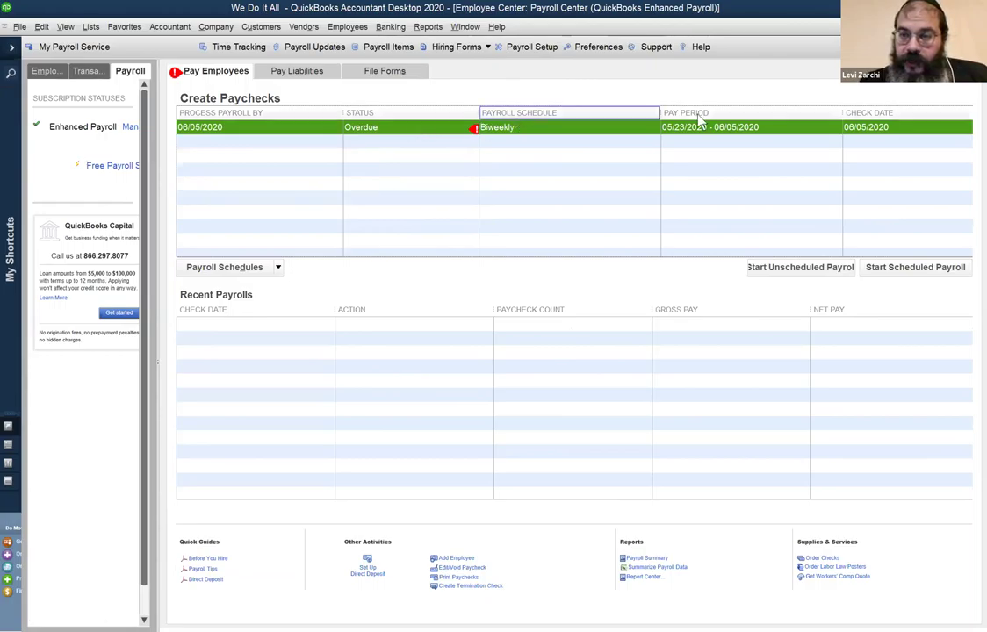
Start the overdue Biweekly payroll and move its welcome message down out of the way.
double_click(859, 125)
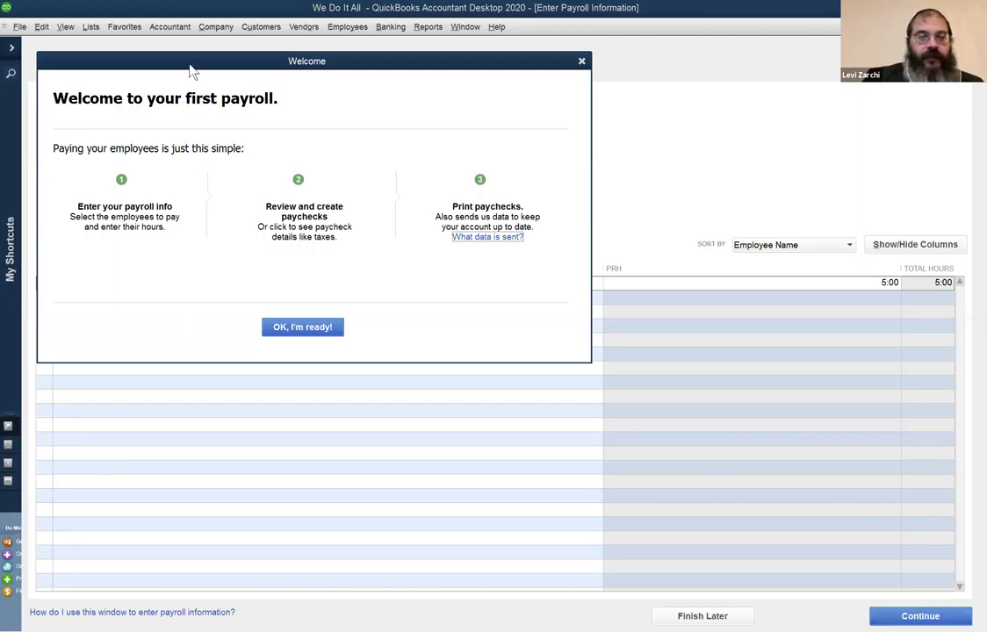
left_click_drag(189, 70, 183, 128)
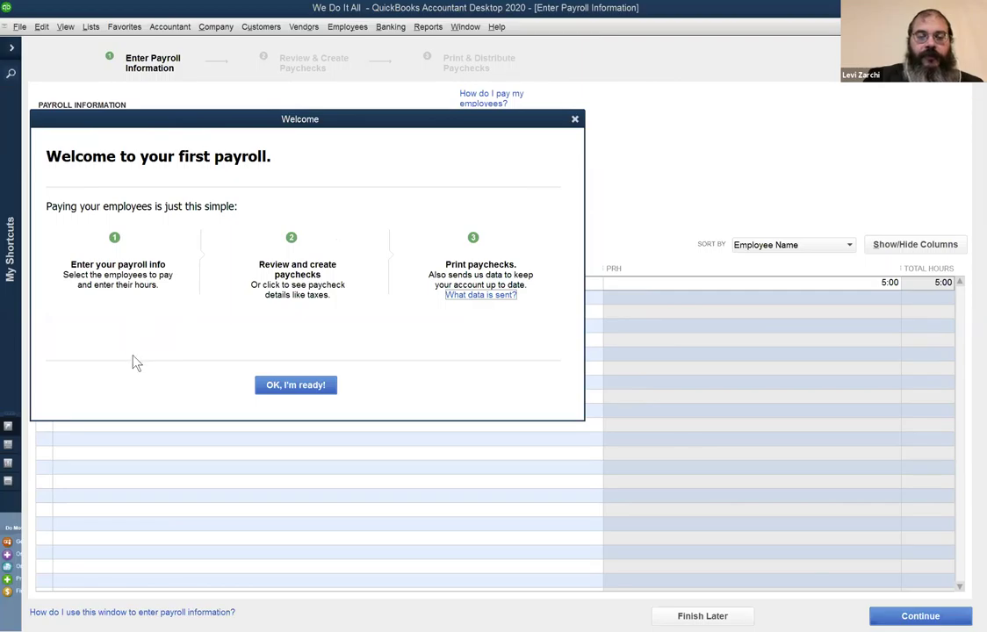
Dismiss the welcome message and continue to Review & Create Paychecks (200.00 gross, 180.01 net).
left_click(274, 387)
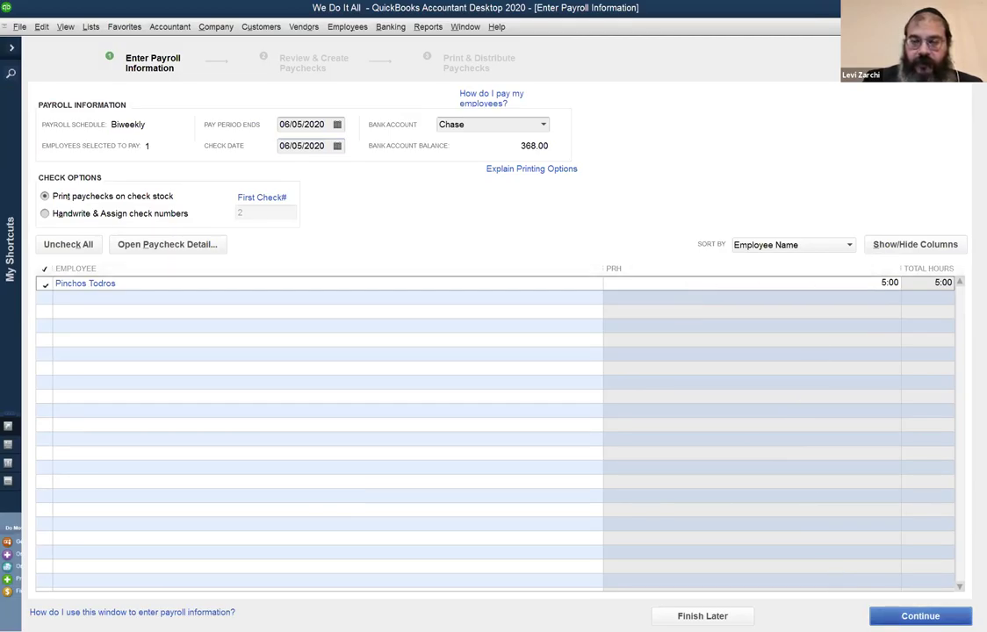
key("Return")
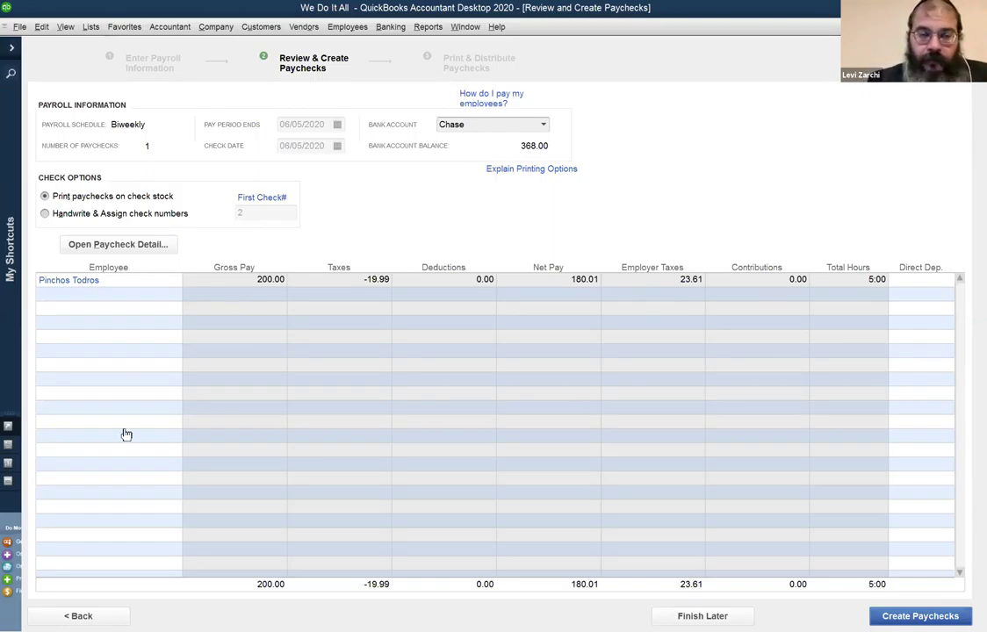
Open the employee's paycheck detail preview.
left_click(156, 246)
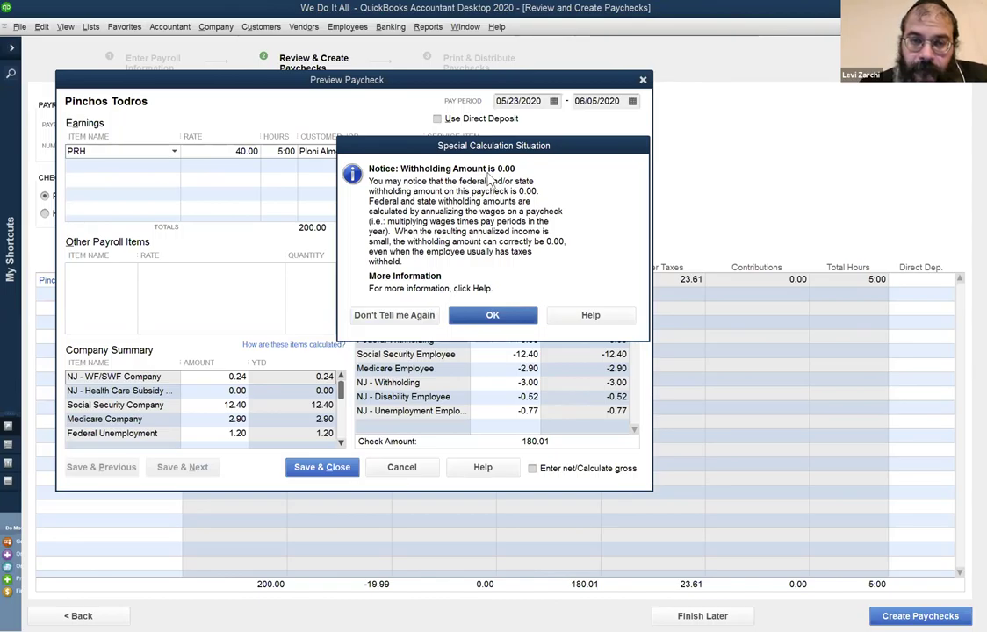
Dismiss the zero-withholding notice and position the paycheck preview in the window centre.
left_click(499, 318)
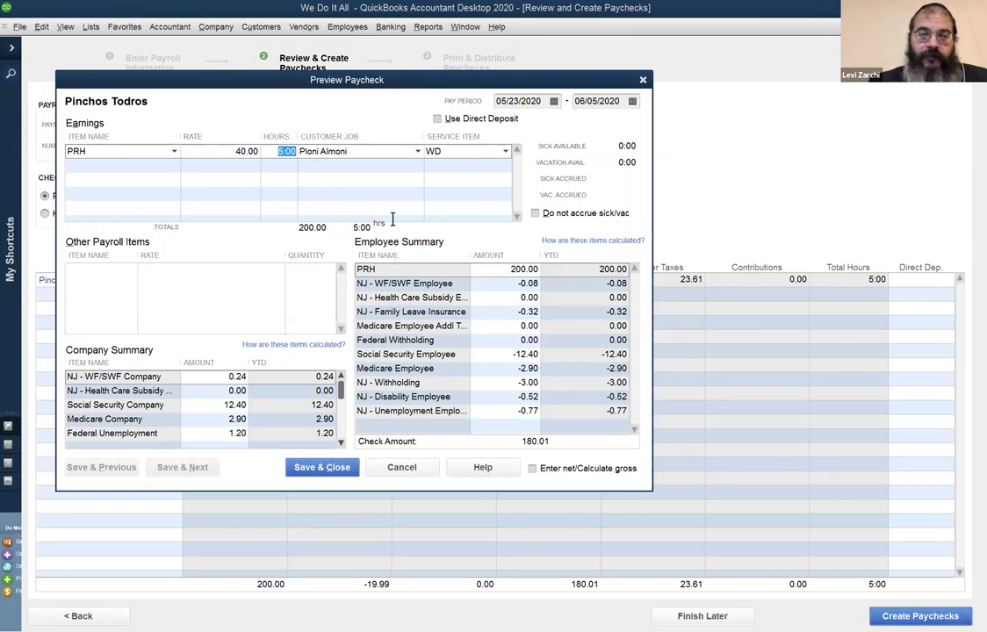
left_click_drag(358, 79, 710, 160)
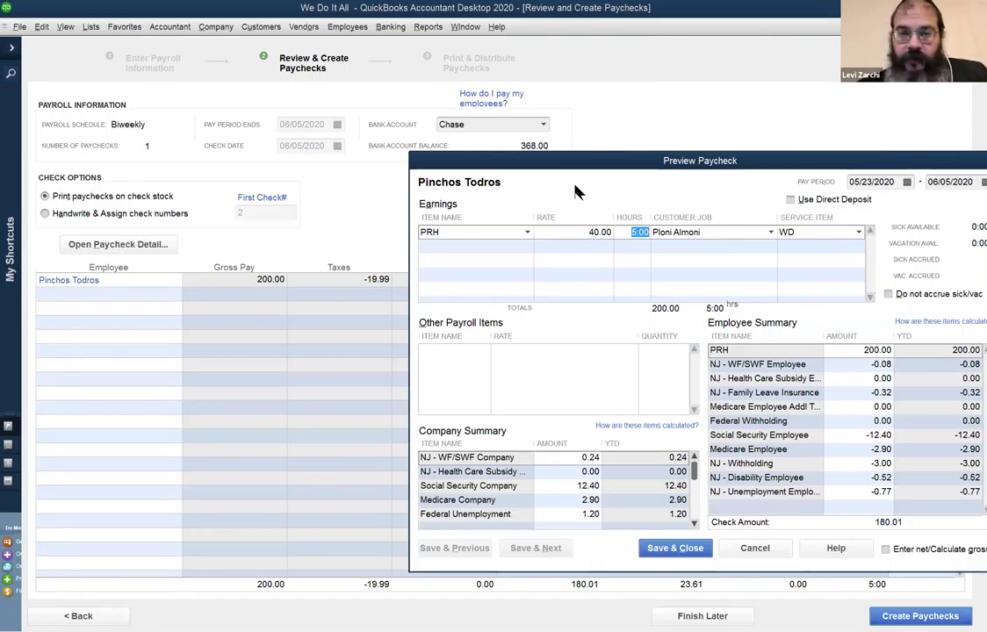
left_click_drag(579, 169, 369, 123)
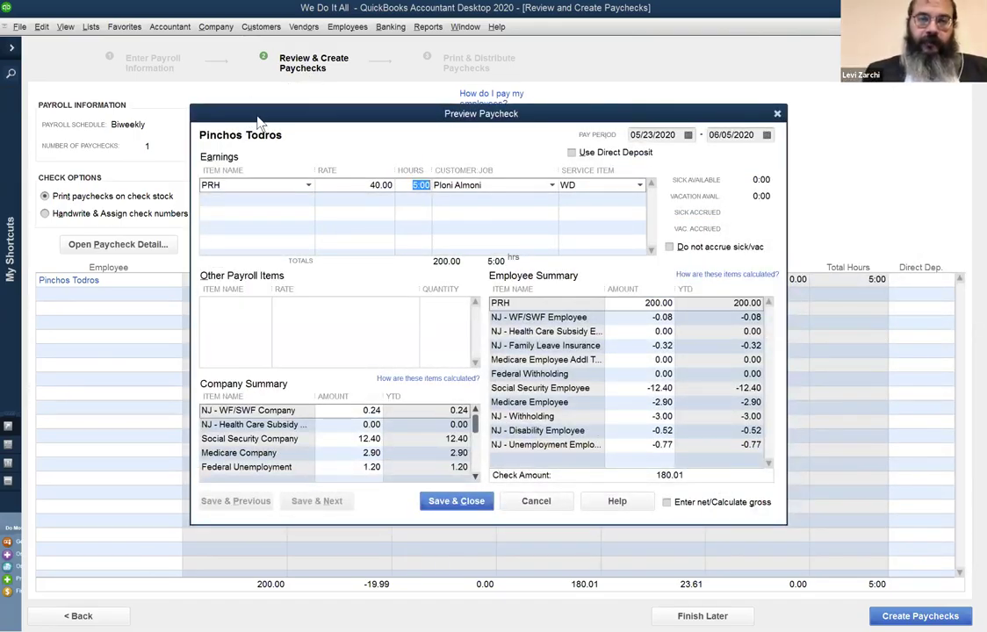
left_click_drag(230, 109, 198, 109)
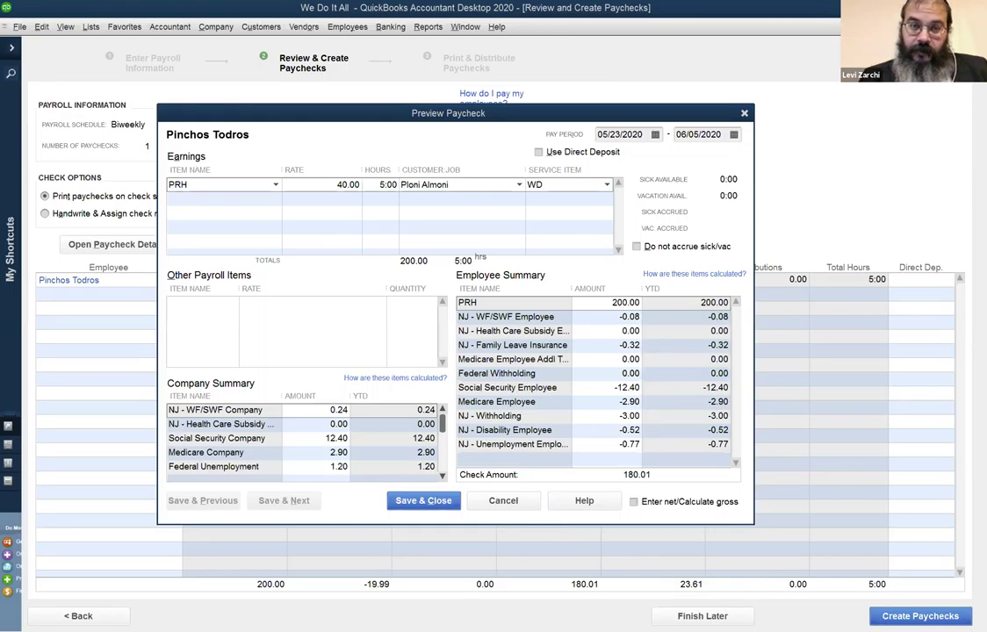
Close the paycheck preview, go back, uncheck all employees, and exit payroll entry.
left_click(171, 606)
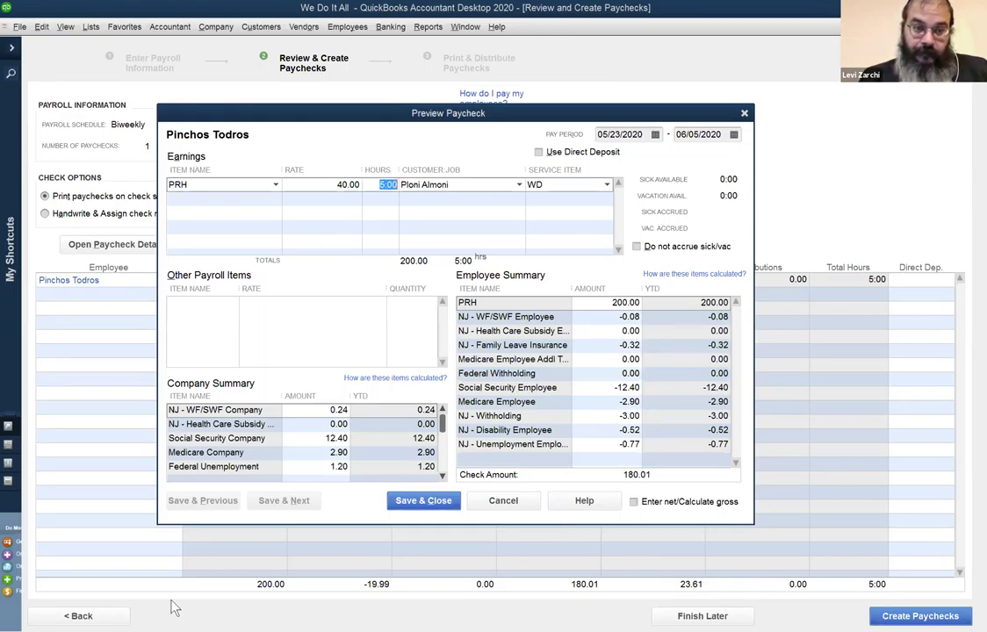
left_click(744, 115)
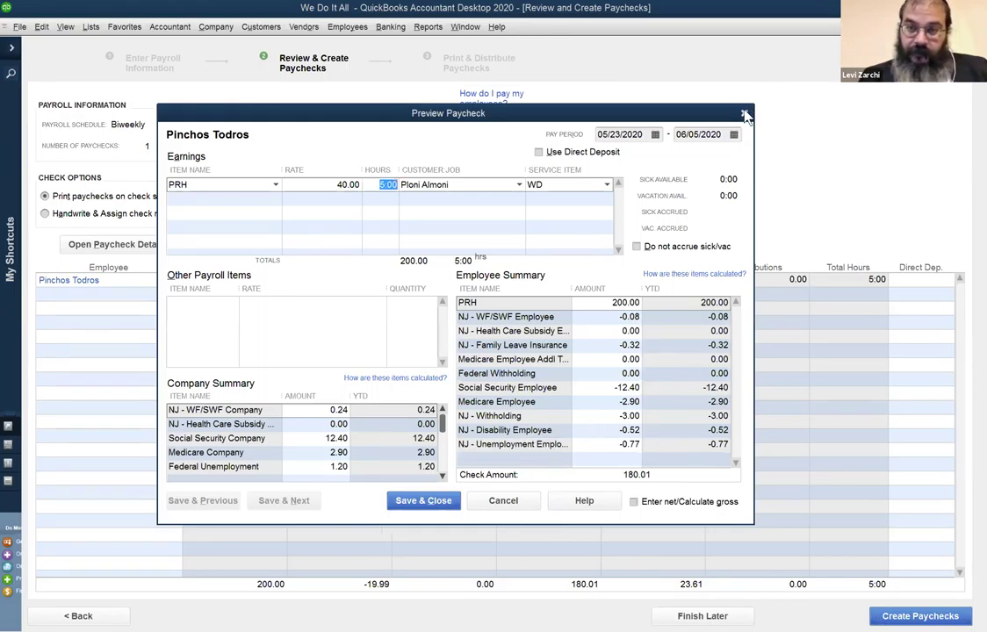
left_click(84, 615)
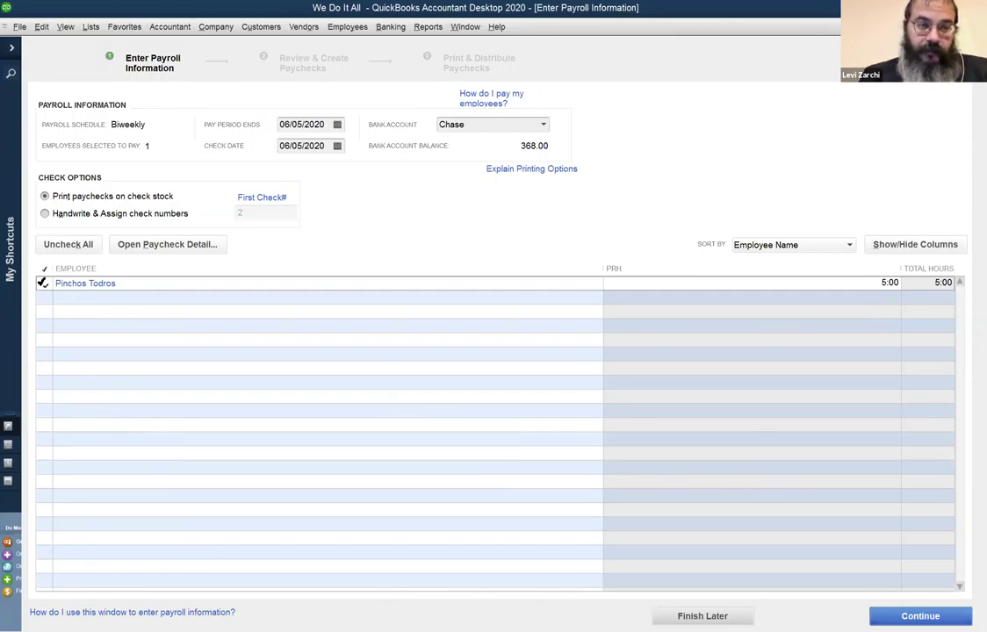
left_click(42, 283)
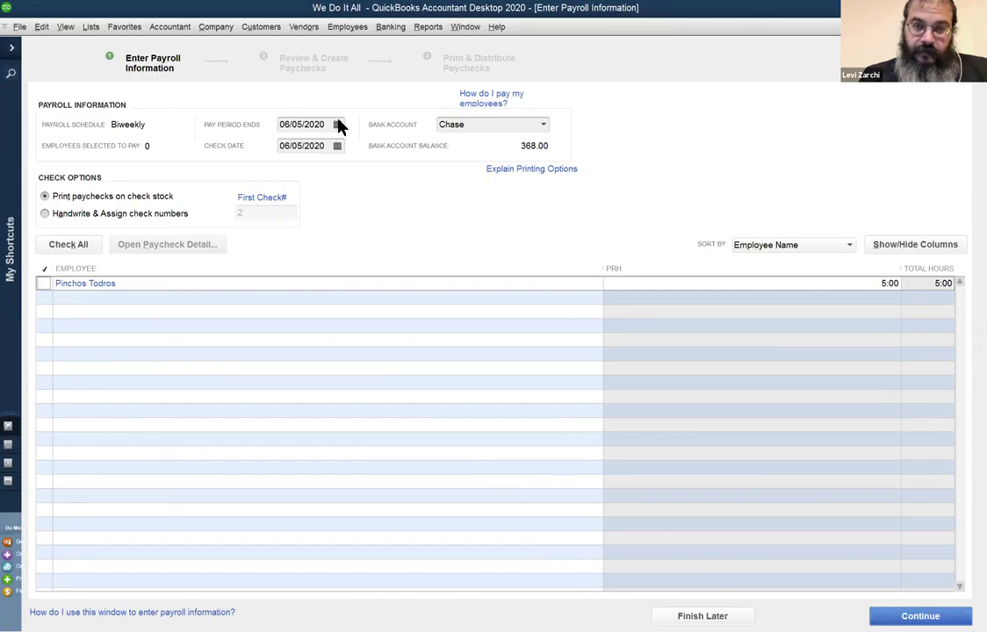
key("Escape")
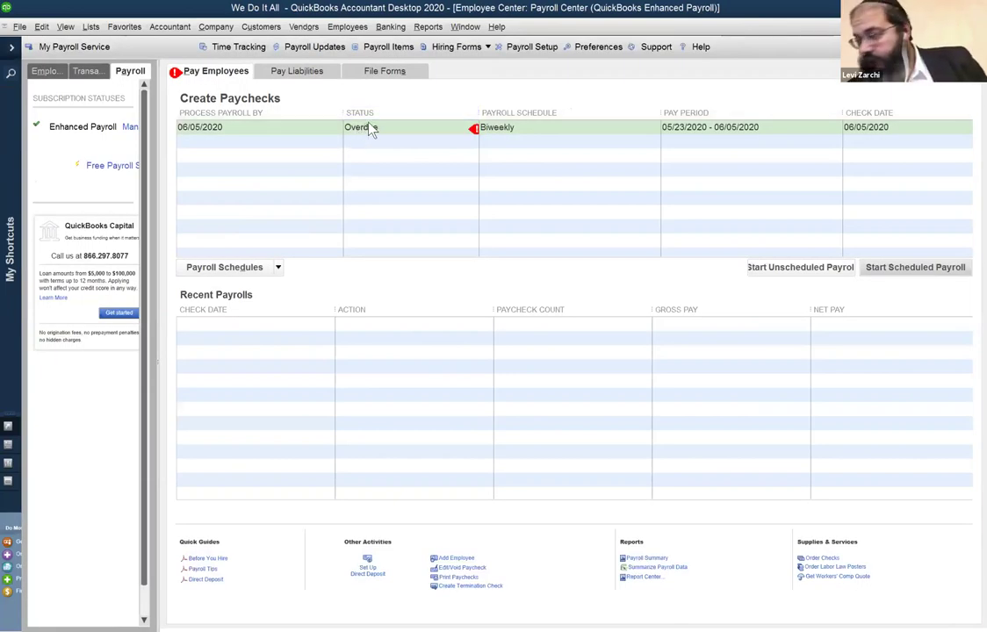
Restart the overdue Biweekly payroll ending 06/05/2020 from the Create Paychecks list.
left_click(348, 26)
mouse_move(376, 89)
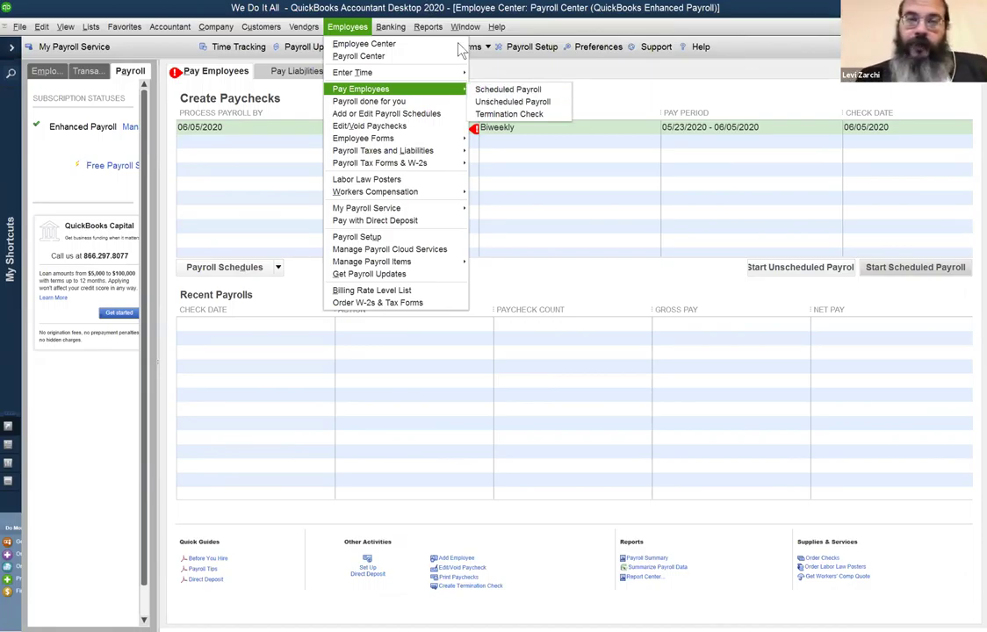
left_click(705, 96)
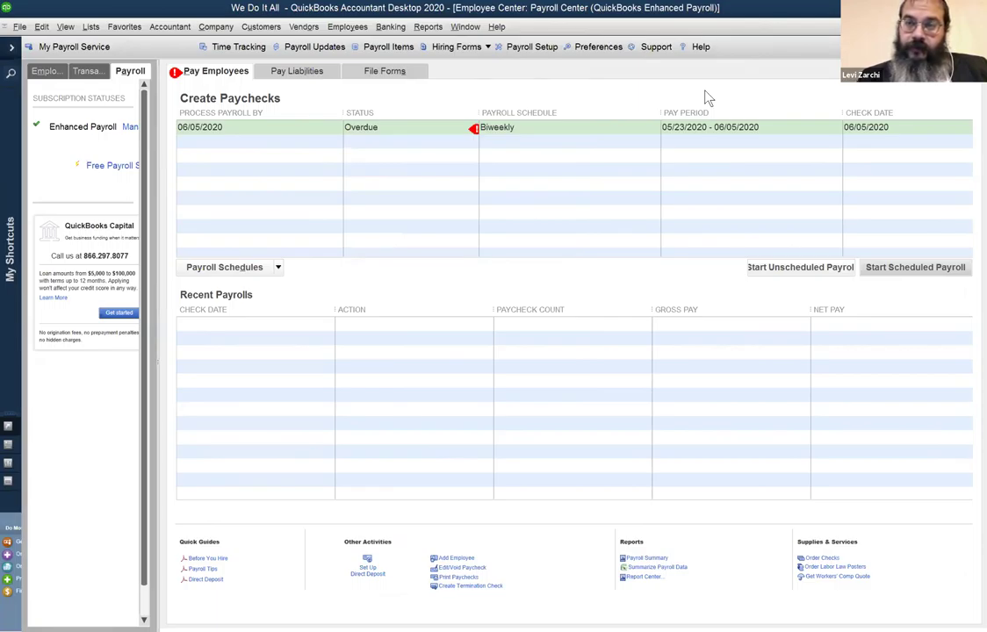
left_click(280, 126)
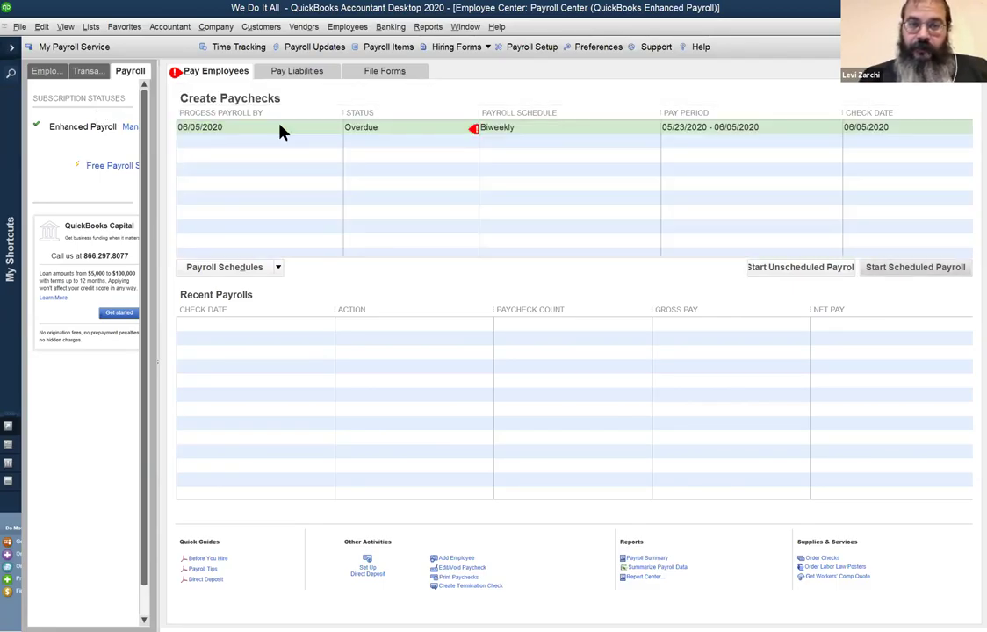
double_click(425, 128)
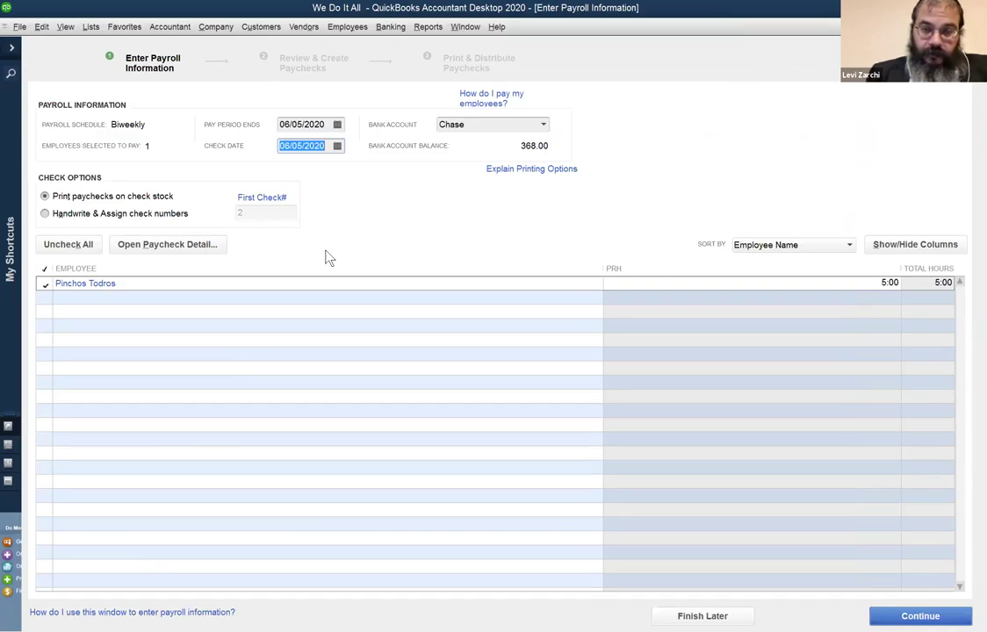
Keep the 06/05/2020 check date, open the employee's paycheck detail, and accept the zero-withholding notice.
left_click(301, 379)
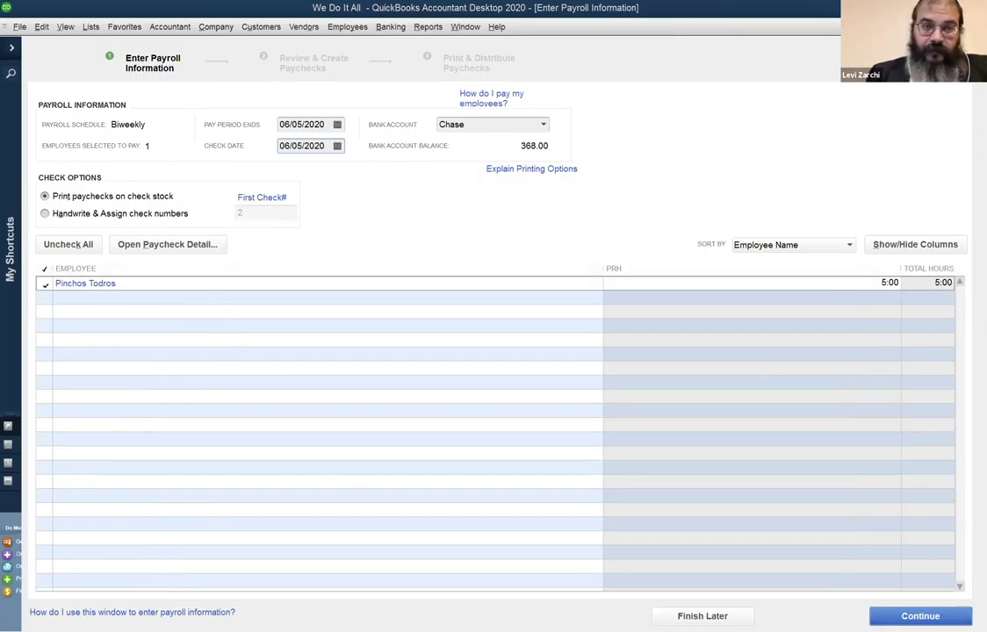
left_click(905, 615)
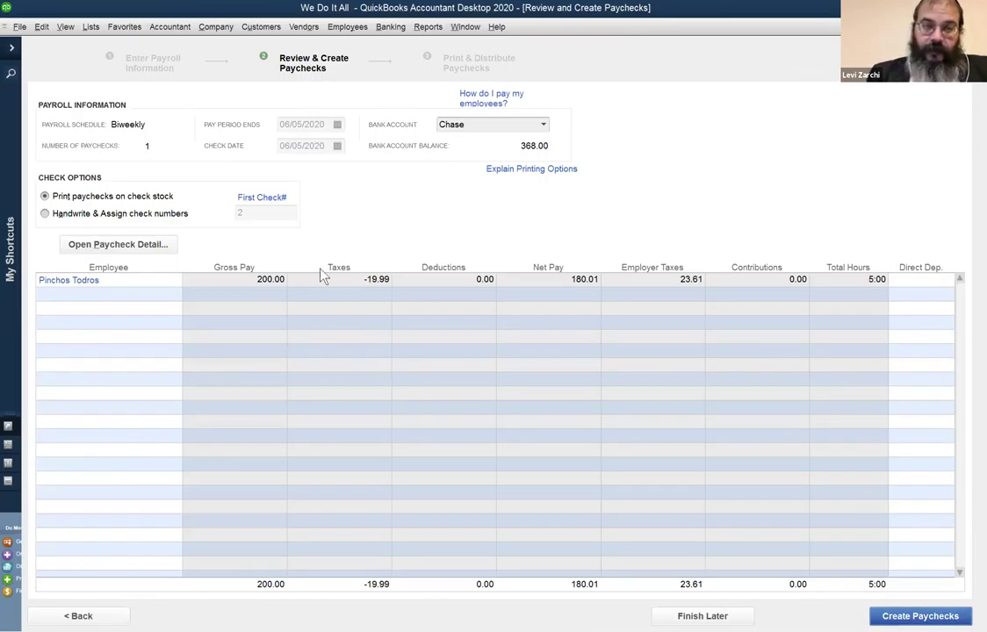
left_click(150, 248)
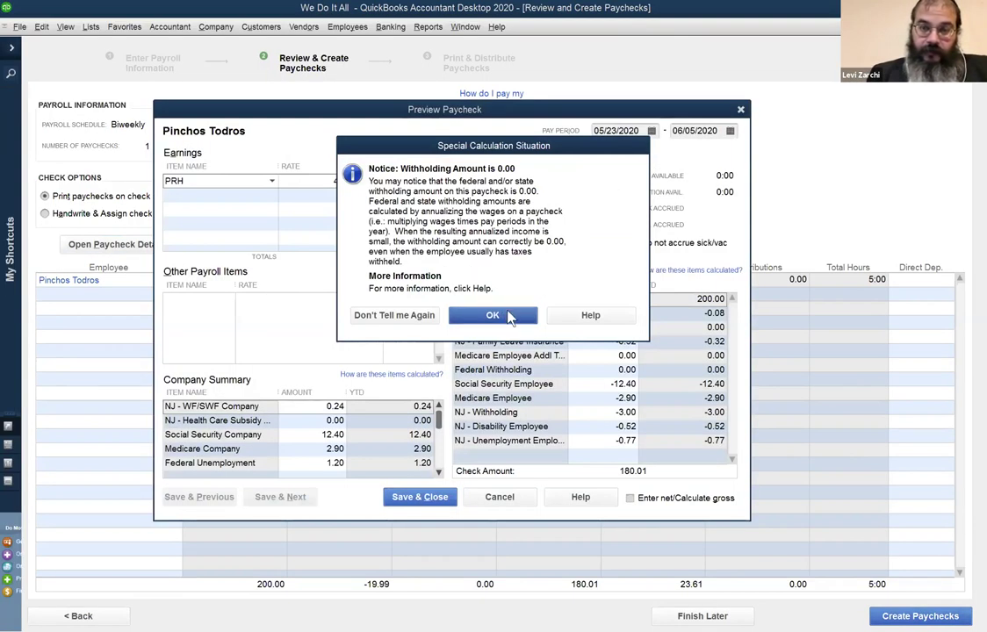
left_click(509, 316)
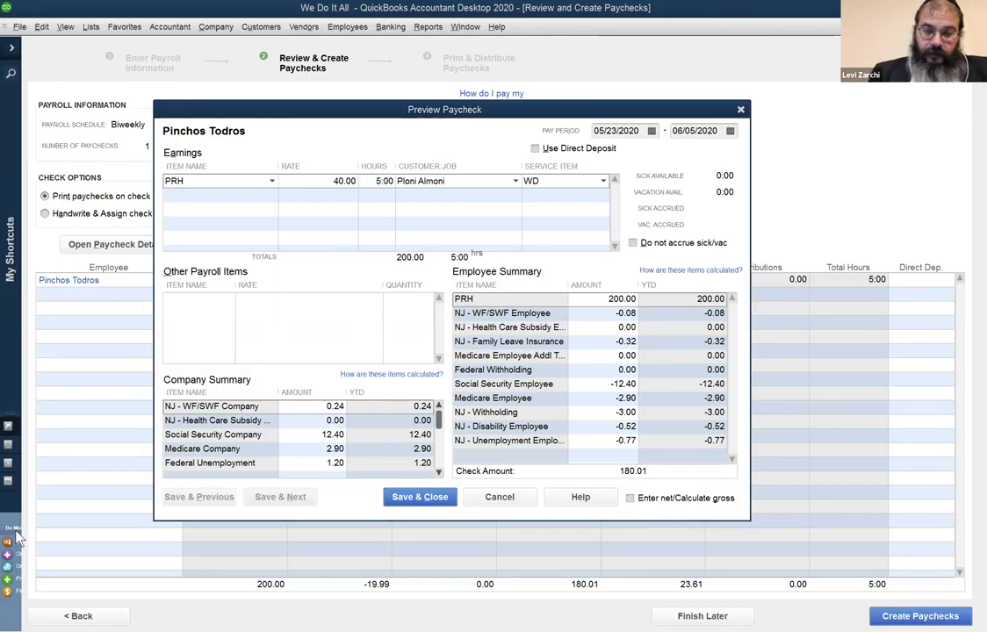
left_click(264, 113)
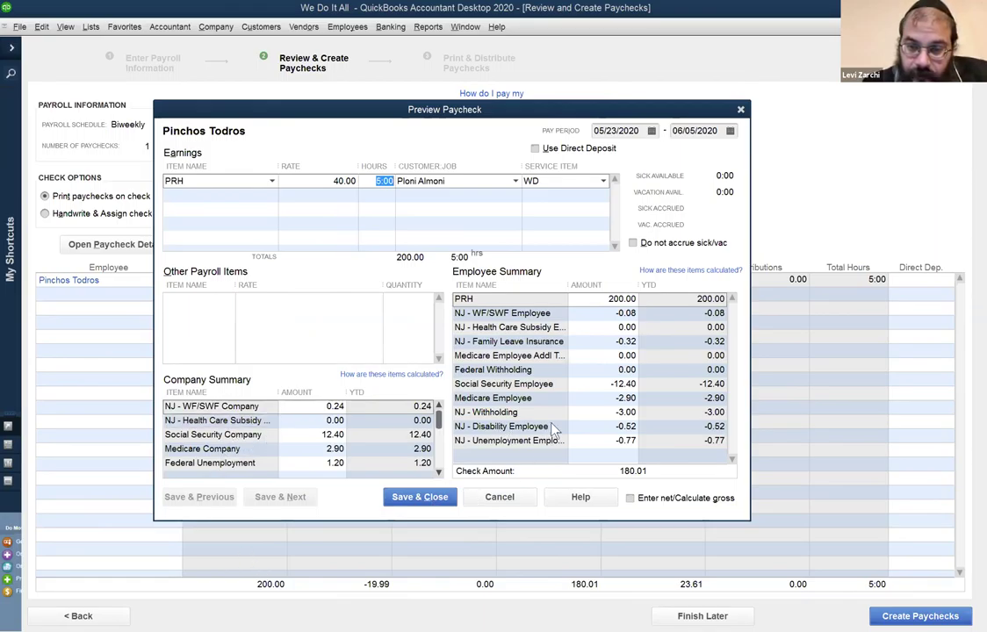
left_click(626, 455)
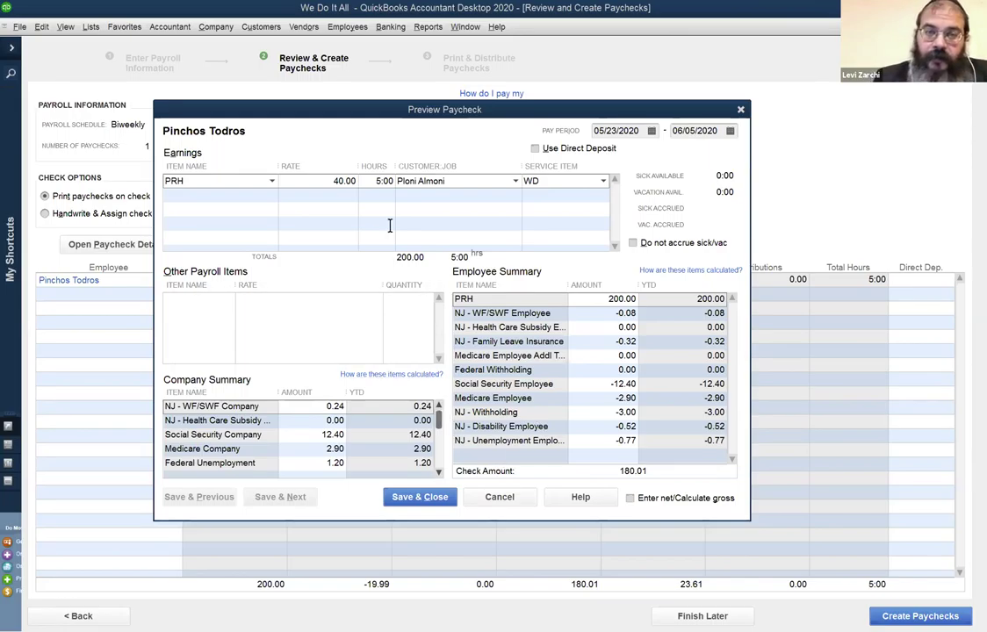
double_click(384, 181)
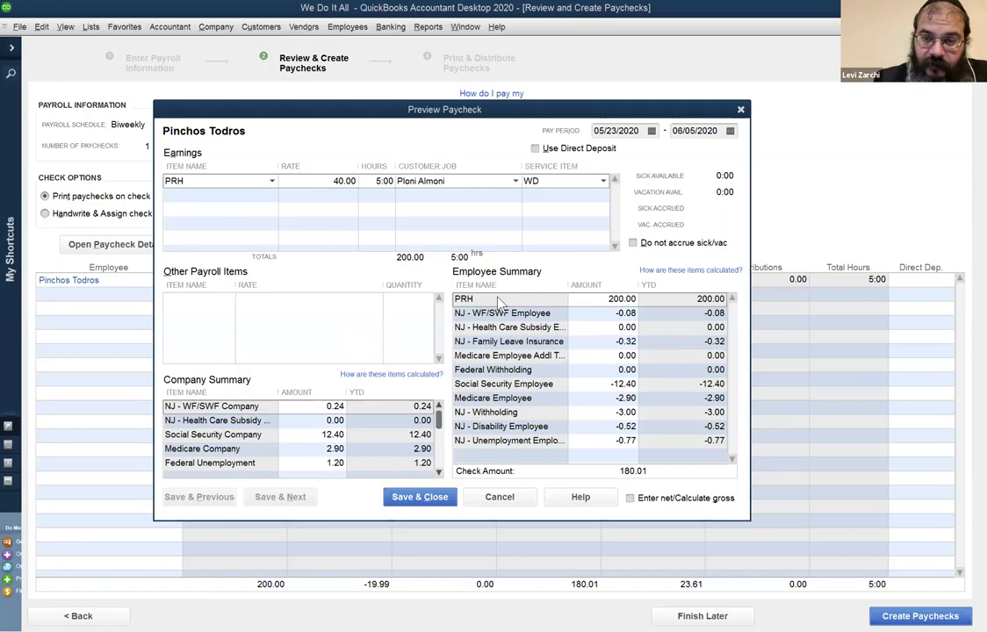
left_click(587, 300)
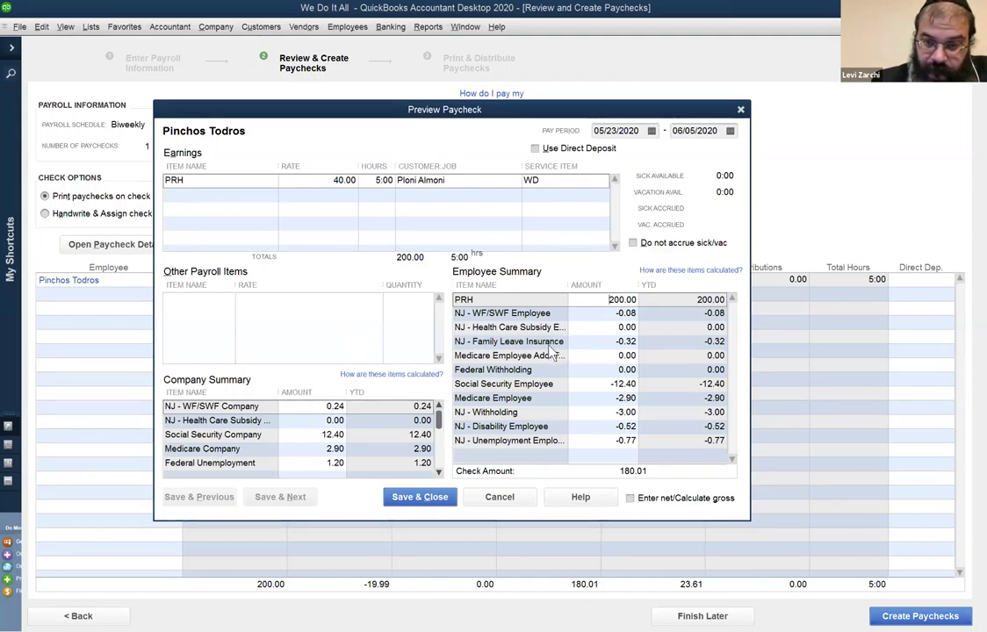
left_click(581, 380)
left_click(581, 382)
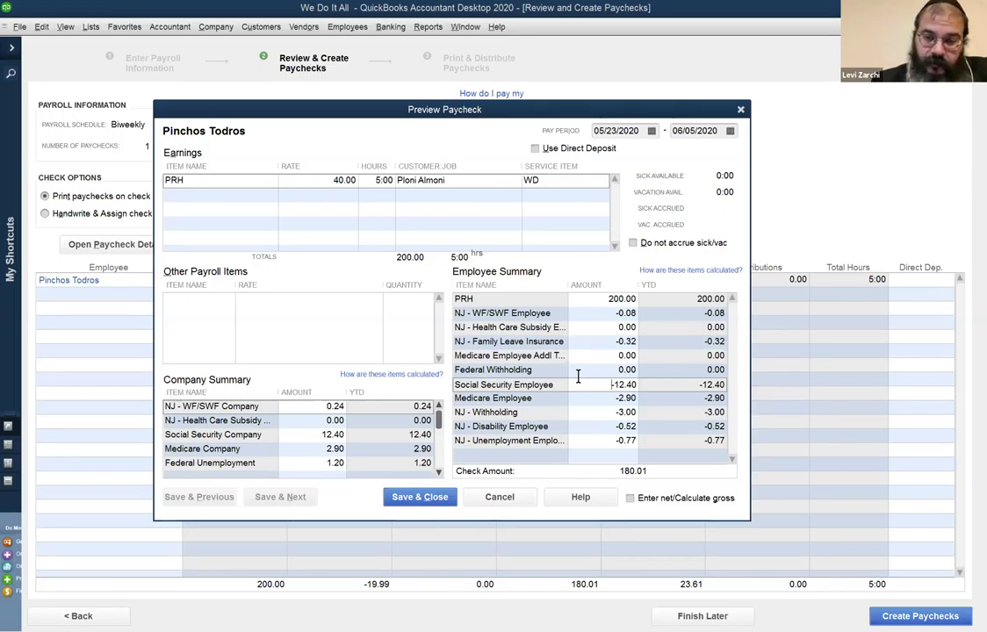
key("Tab")
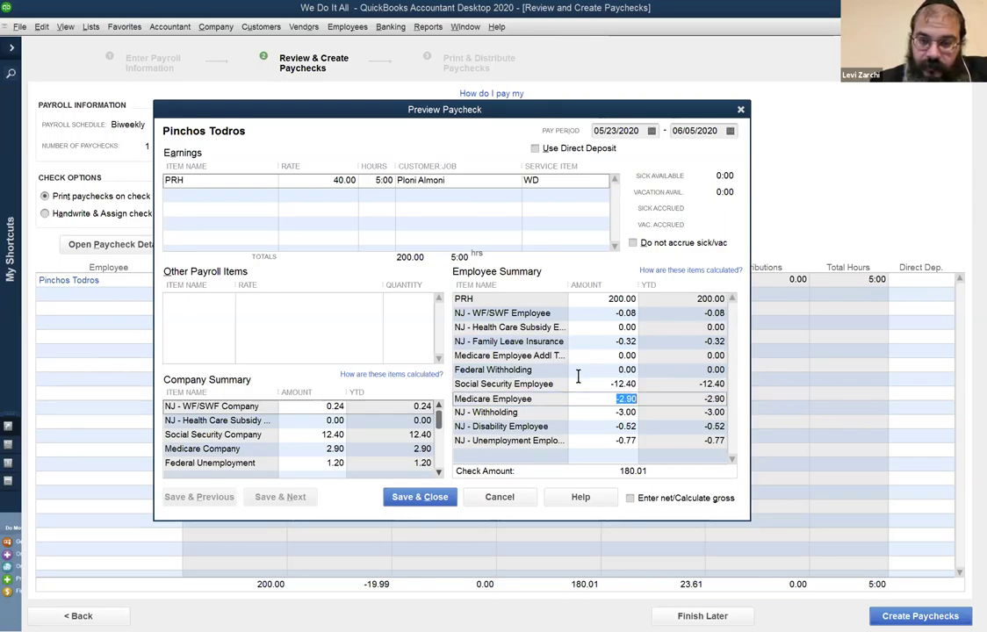
key("shift+Tab")
key("Tab")
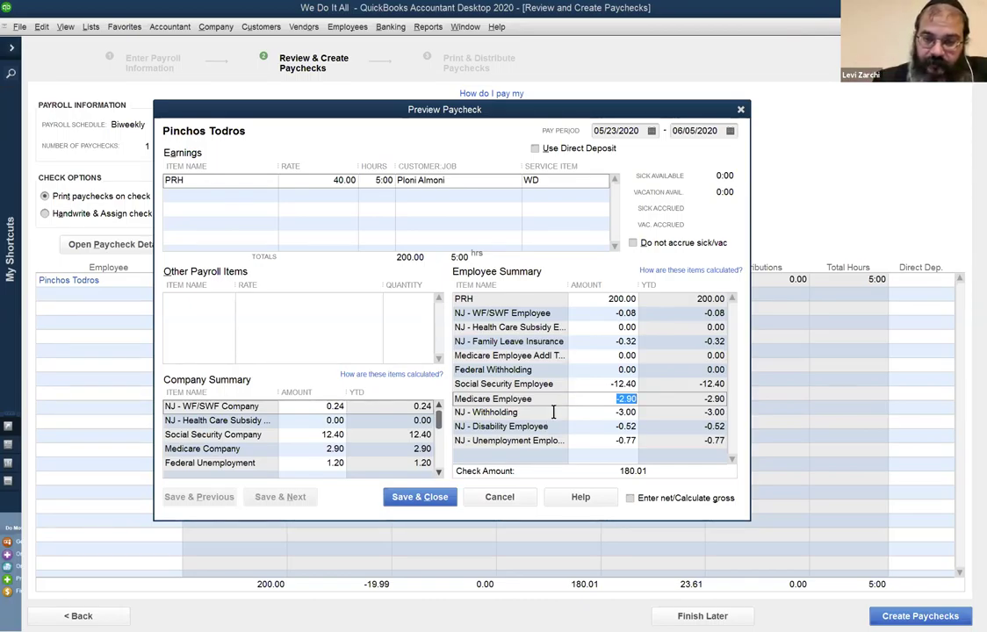
left_click(586, 413)
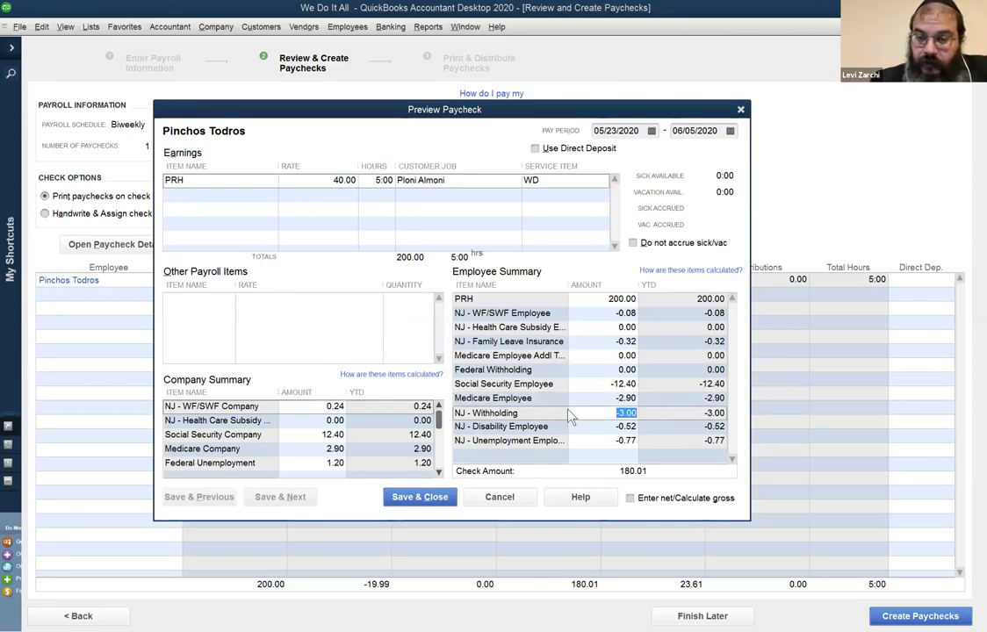
type("0")
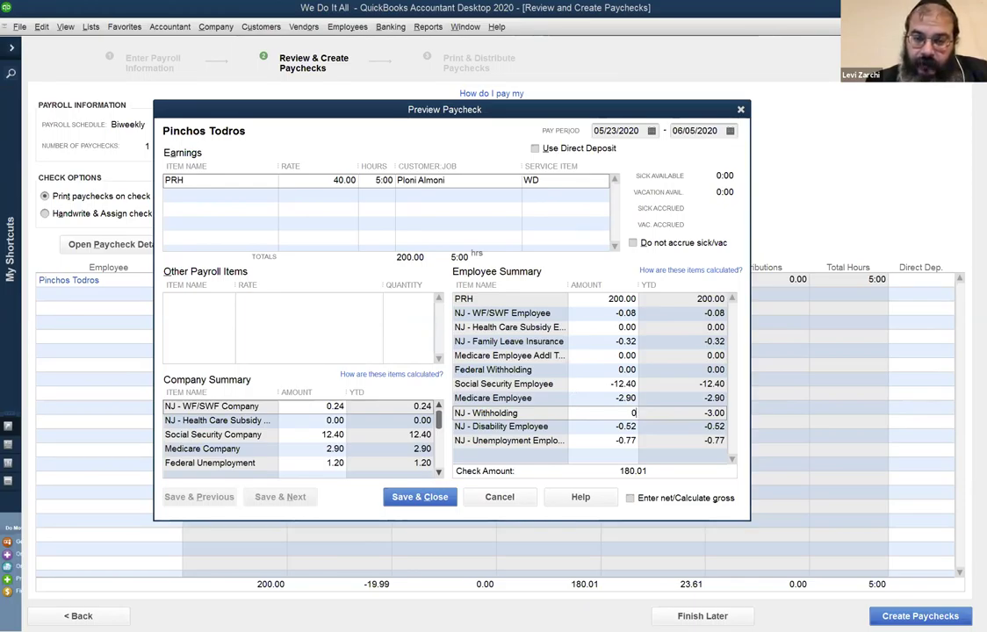
key("Tab")
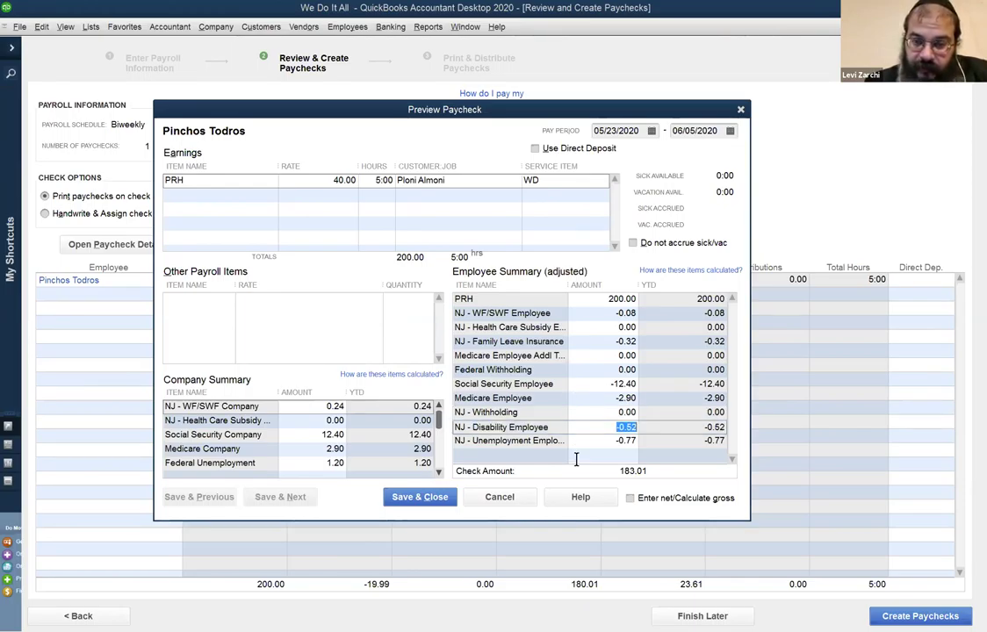
left_click(585, 370)
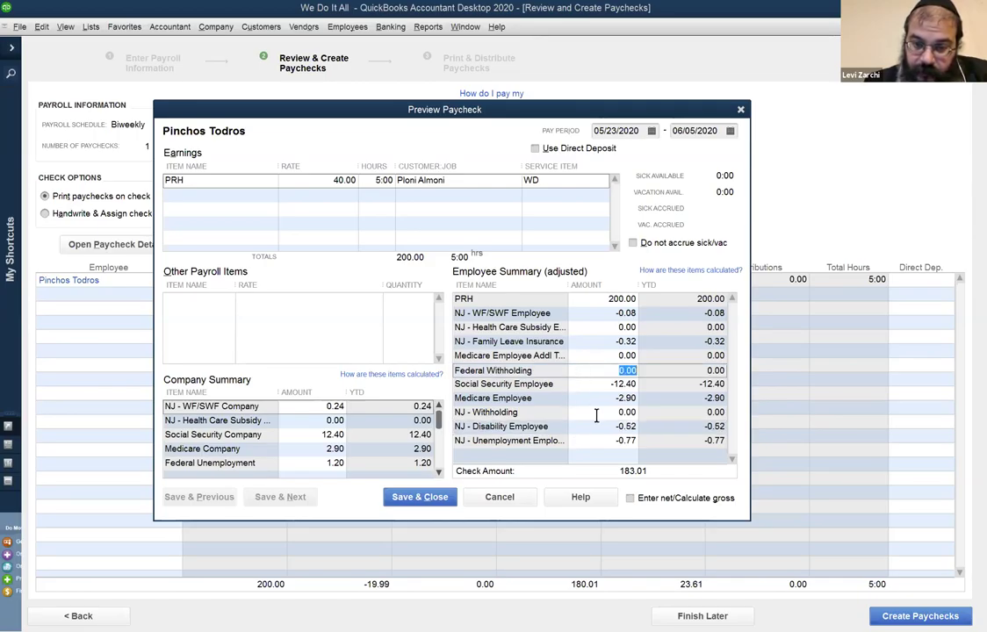
left_click(590, 412)
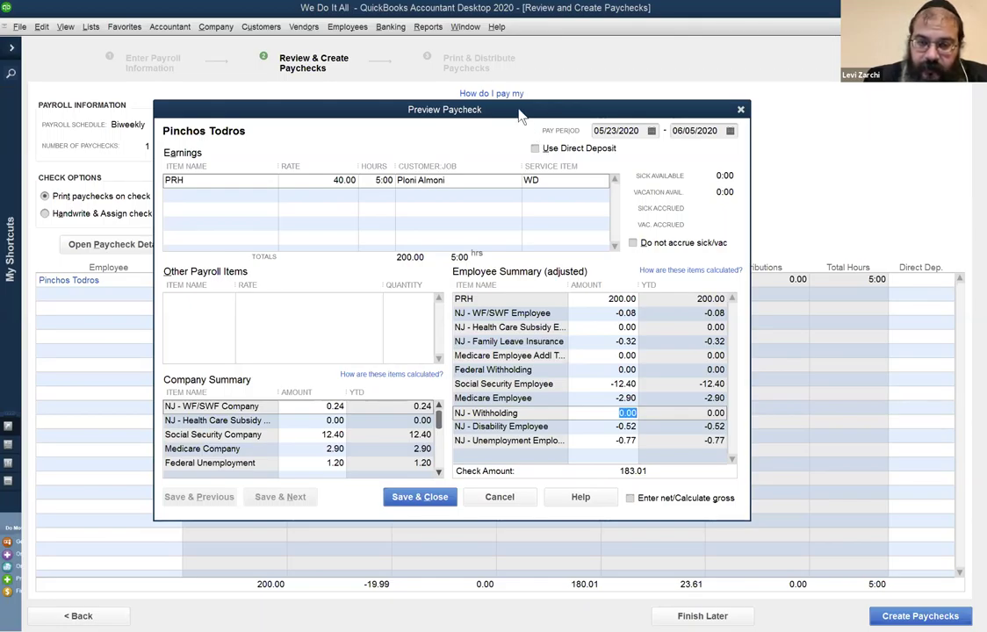
left_click_drag(520, 115, 639, 108)
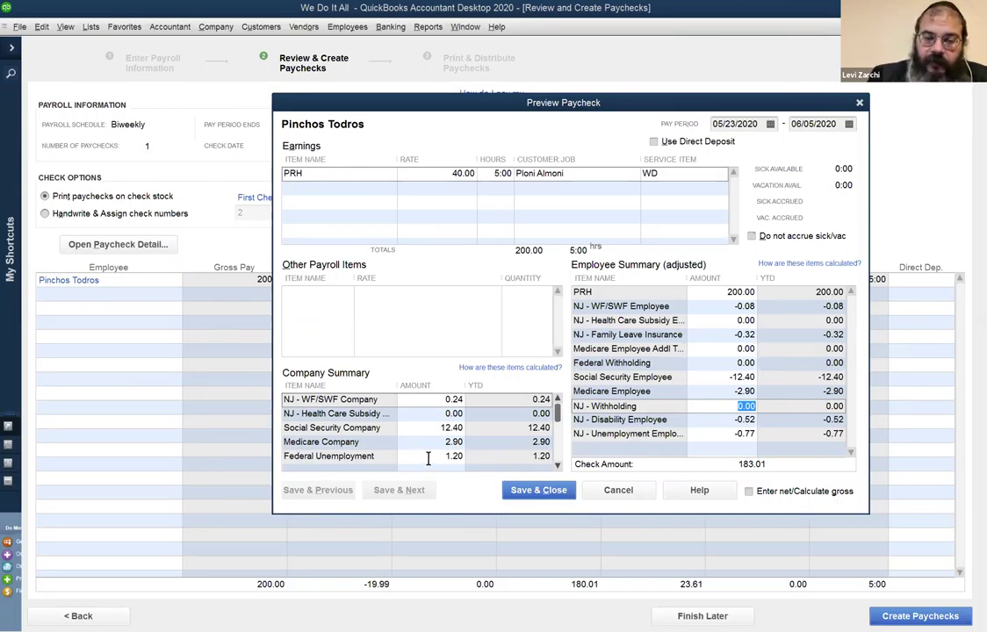
left_click(558, 466)
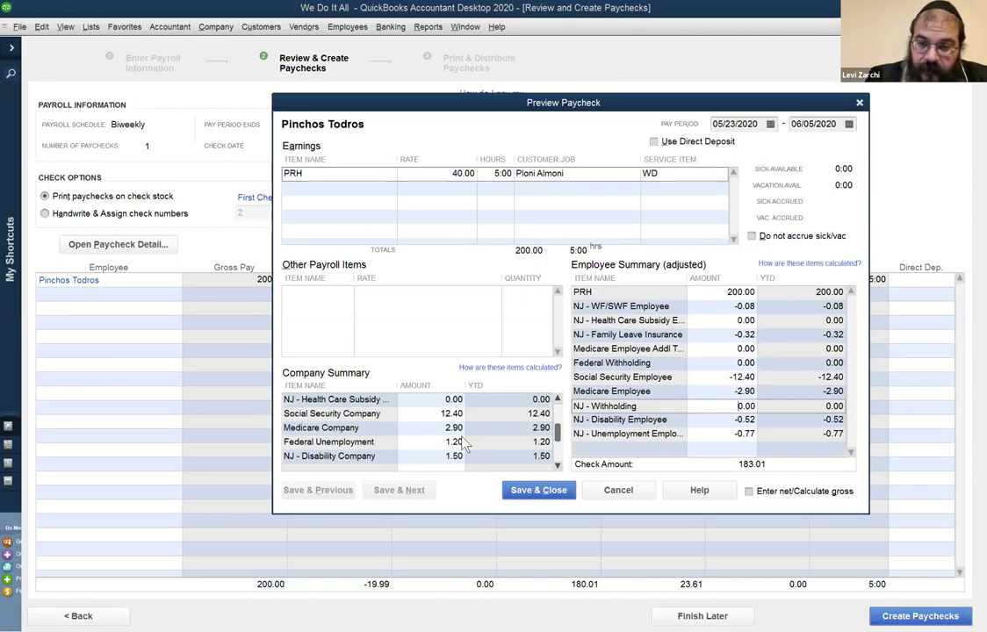
left_click(559, 414)
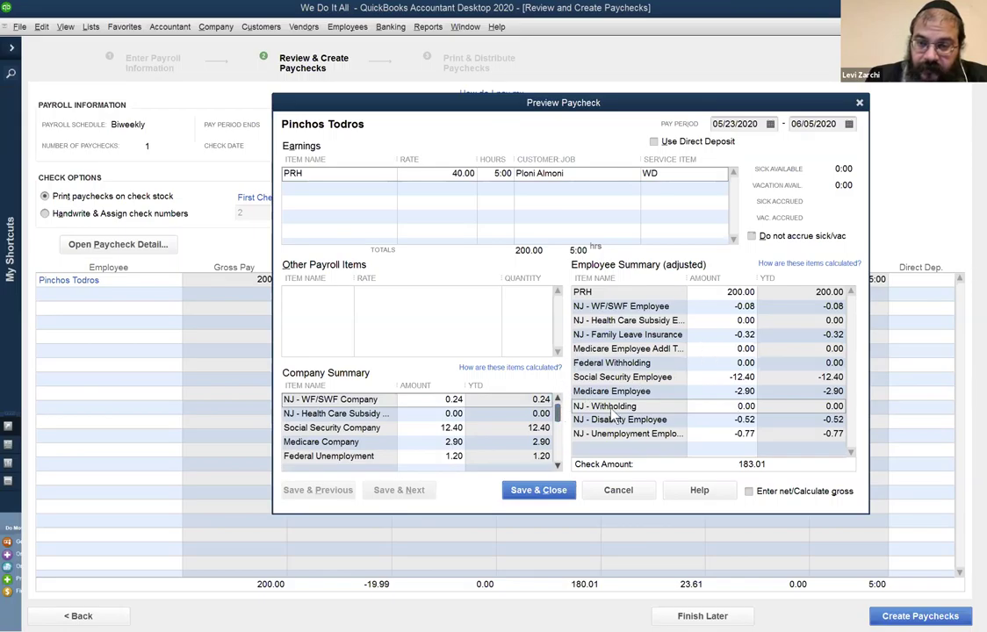
scroll(492, 435, "down", 1)
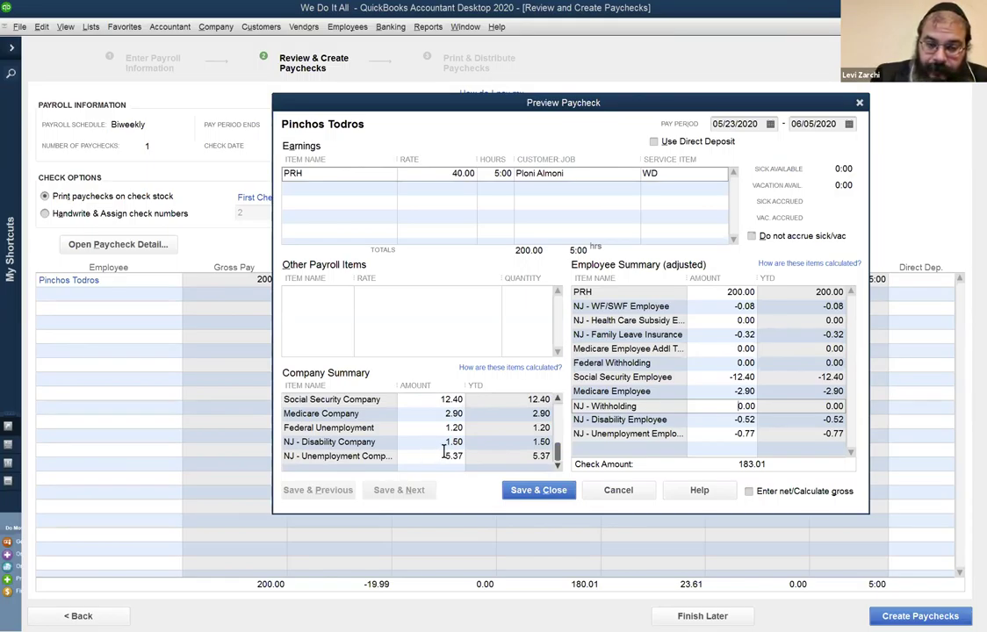
mouse_move(559, 457)
left_mouse_down()
mouse_move(563, 447)
mouse_move(556, 461)
left_mouse_up()
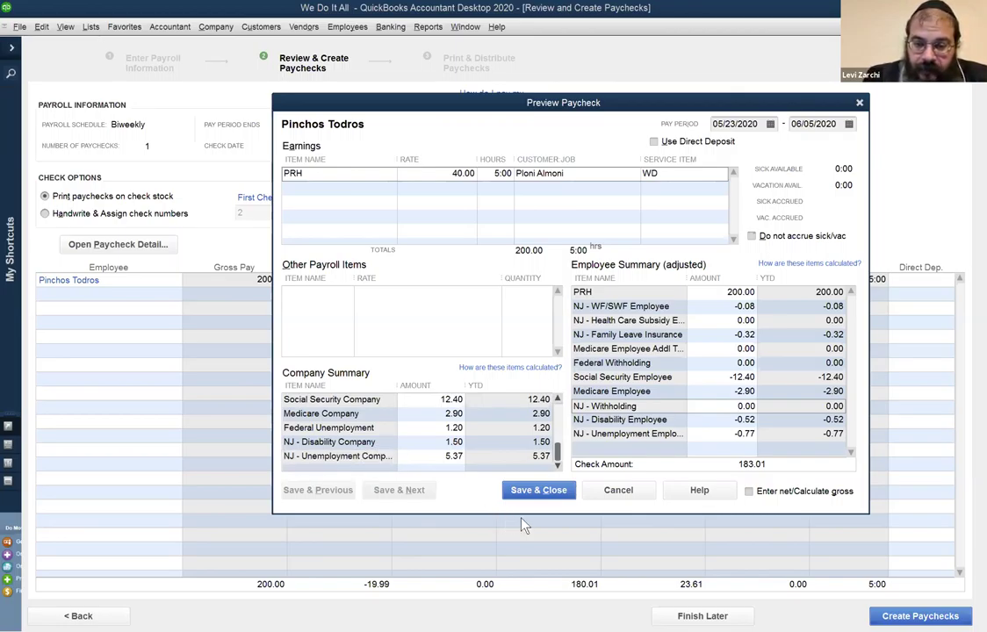
Save and close the paycheck preview so it shows -16.99 taxes and 183.01 net pay.
left_click(540, 490)
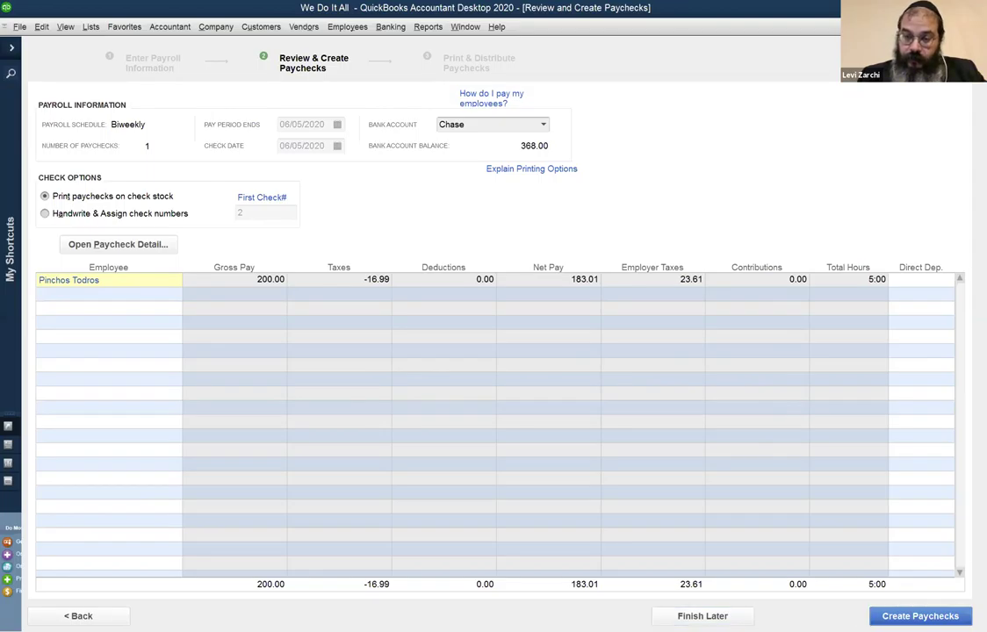
Create the paycheck and close the confirmation, returning to the Payroll Center with payroll due 06/19/2020.
left_click(884, 616)
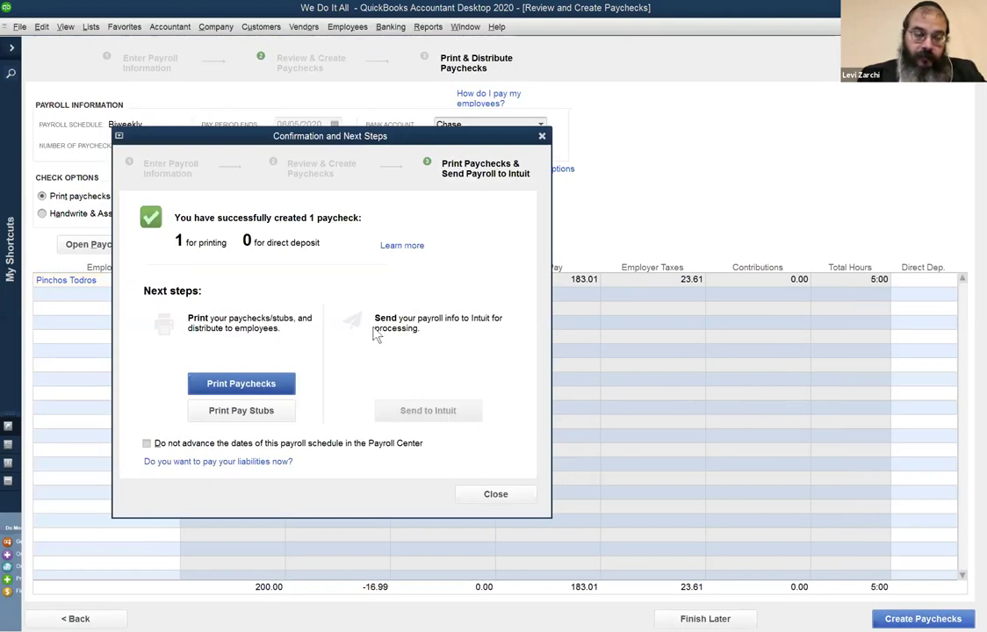
left_click_drag(389, 144, 665, 115)
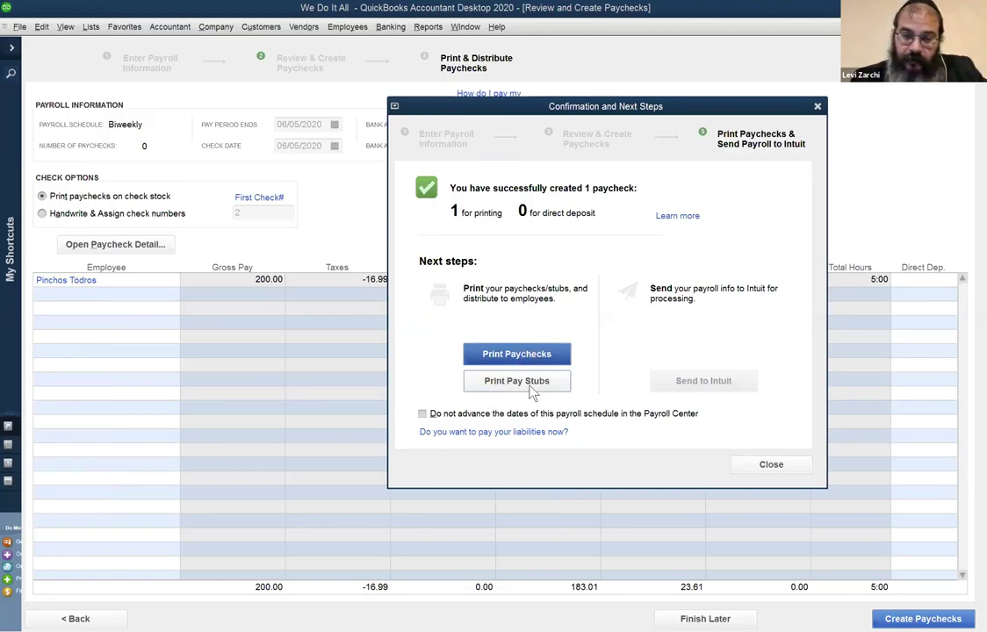
left_click_drag(543, 106, 411, 115)
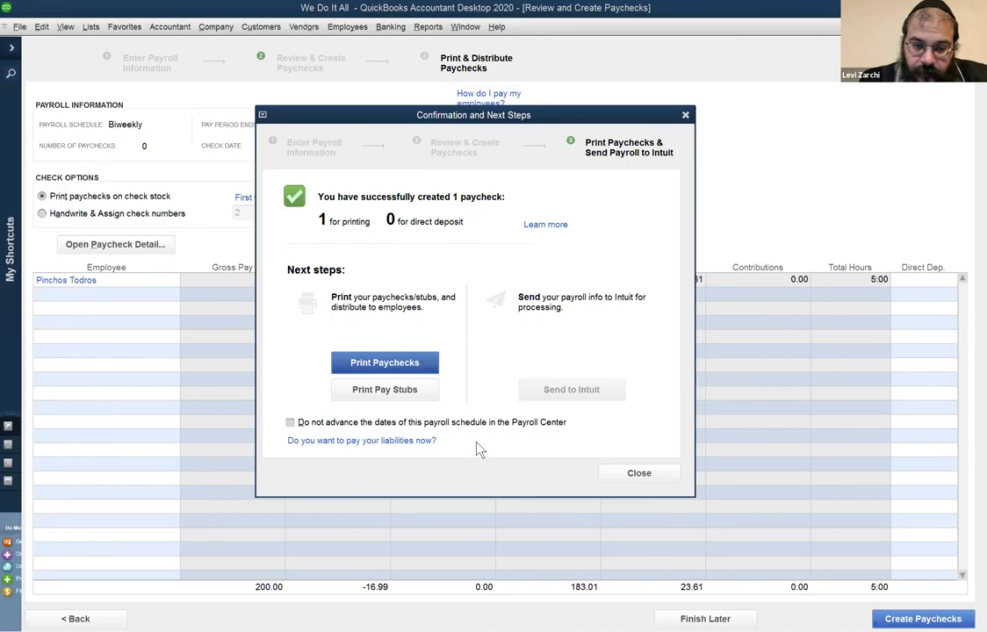
left_click(661, 474)
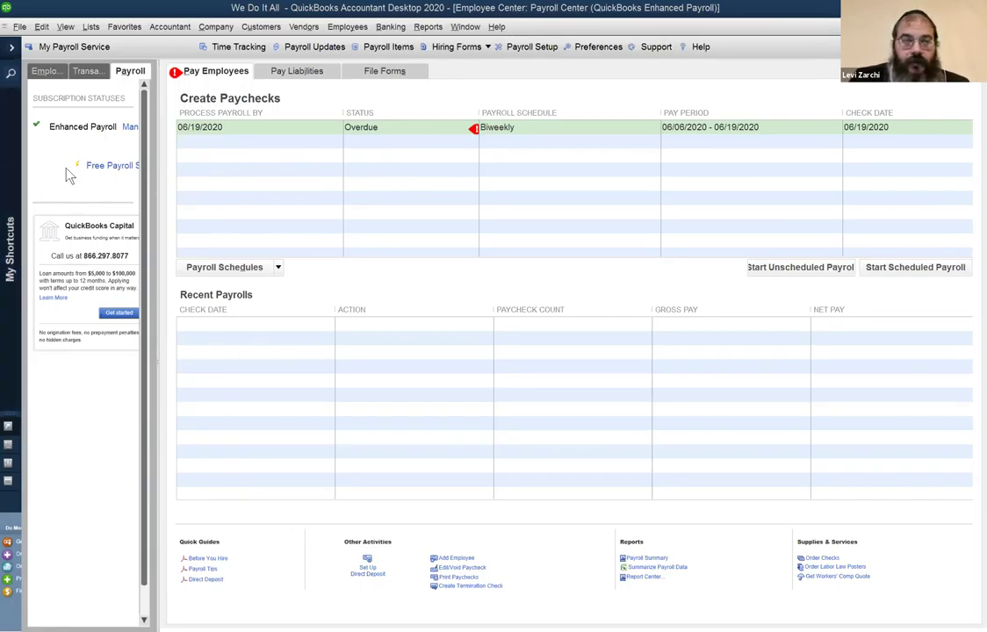
Open the Employee Center and start a new employee record with Ctrl+N.
left_click(335, 28)
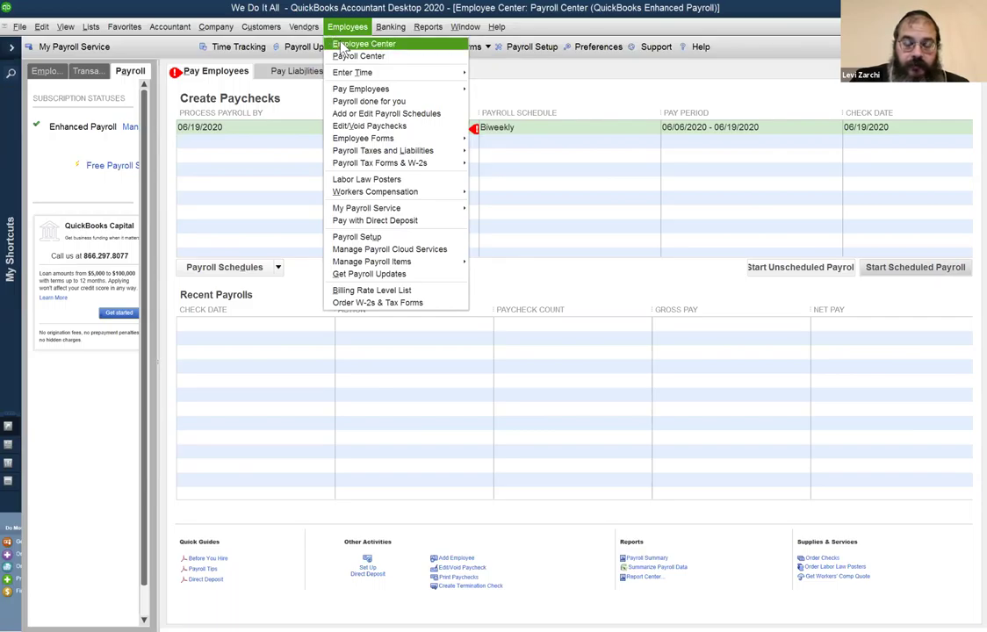
left_click(342, 45)
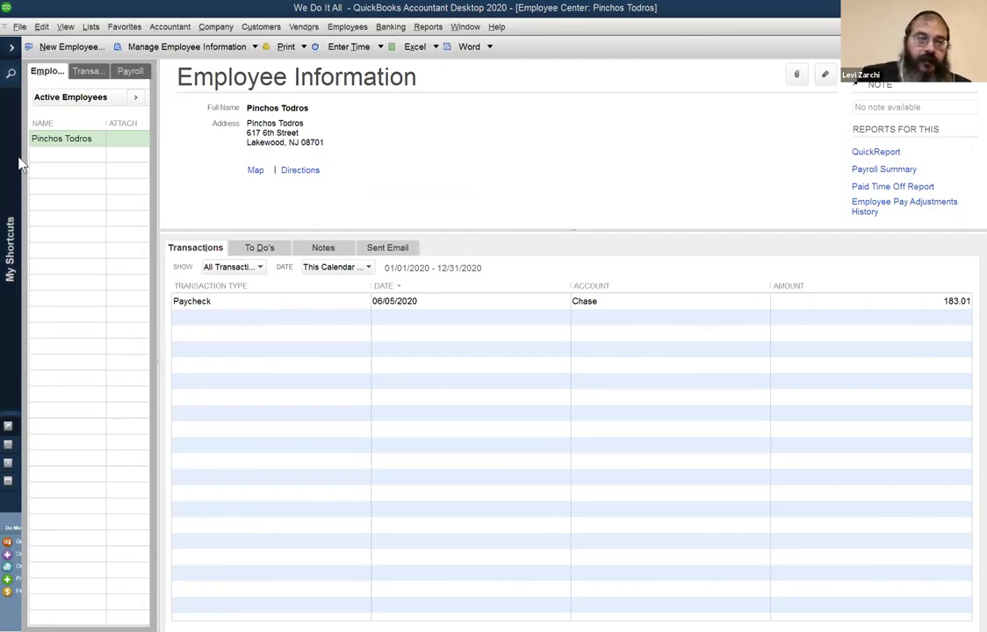
key("ctrl+n")
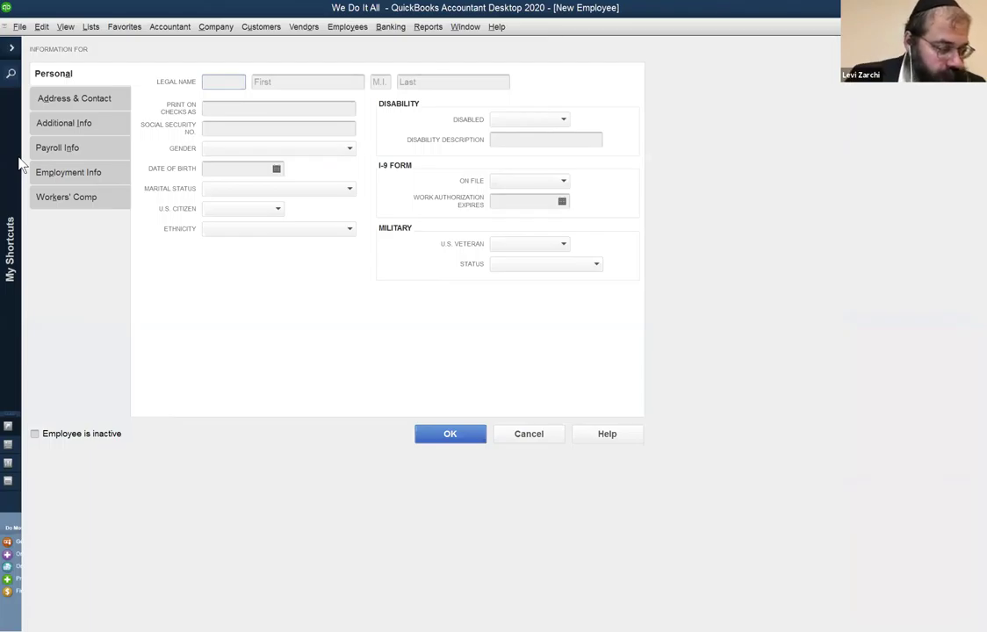
Enter the employee's first and last legal name in the New Employee form.
type("Y")
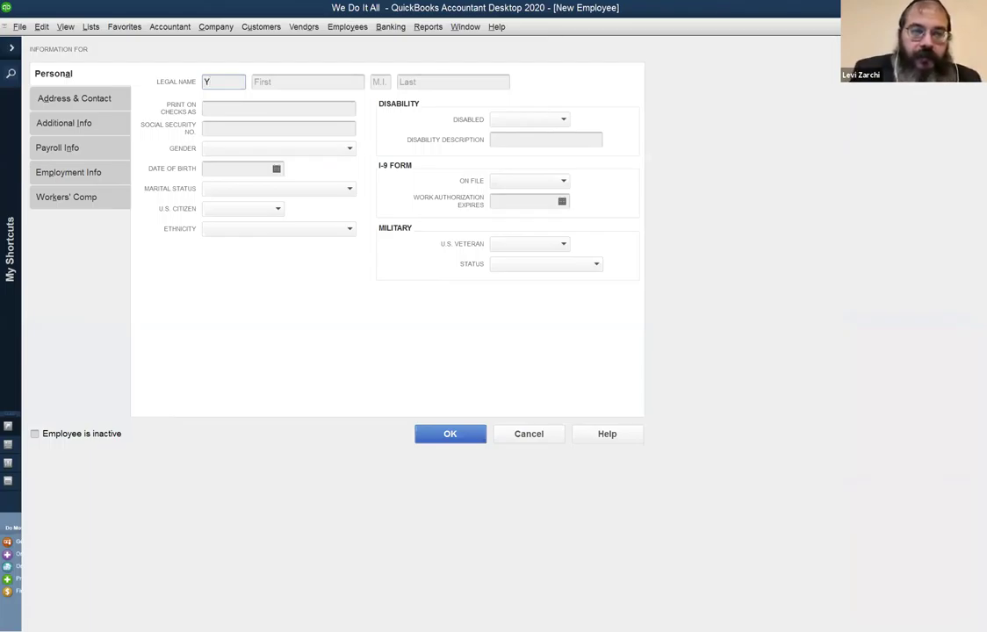
key("BackSpace")
key("Tab")
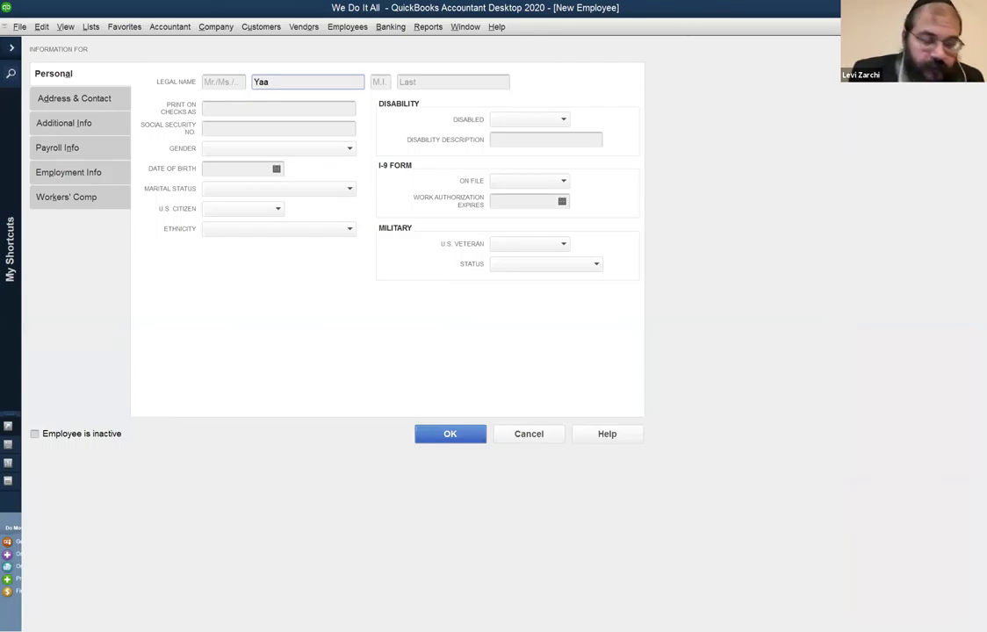
key("Tab")
key("Tab")
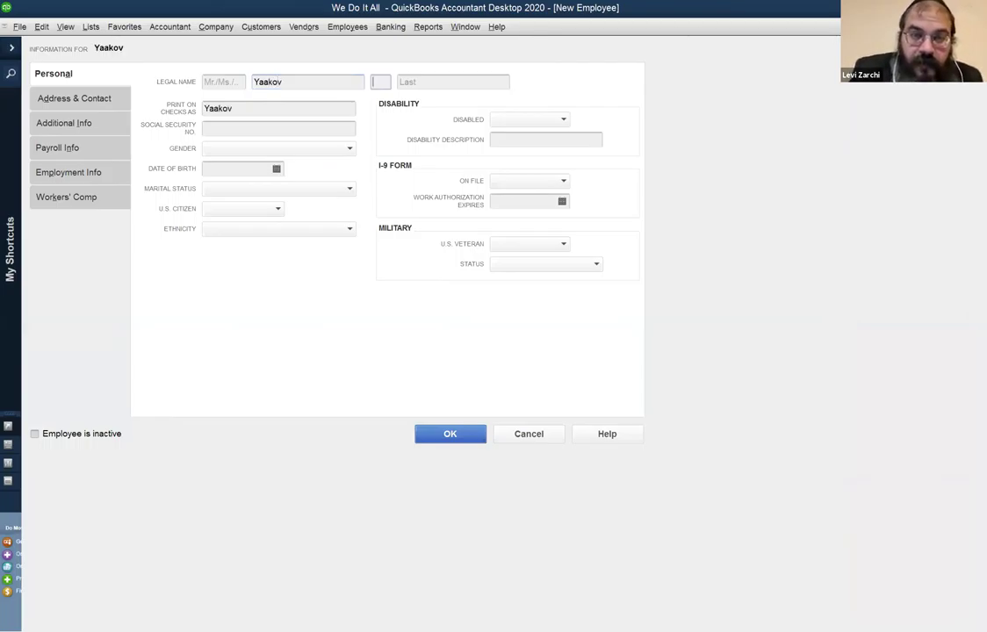
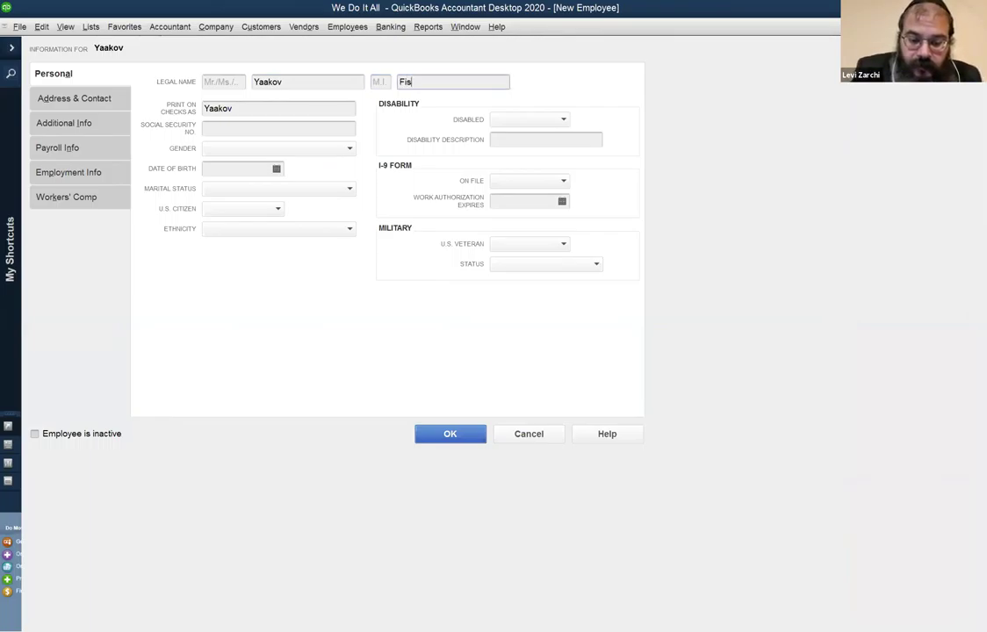
key("Tab")
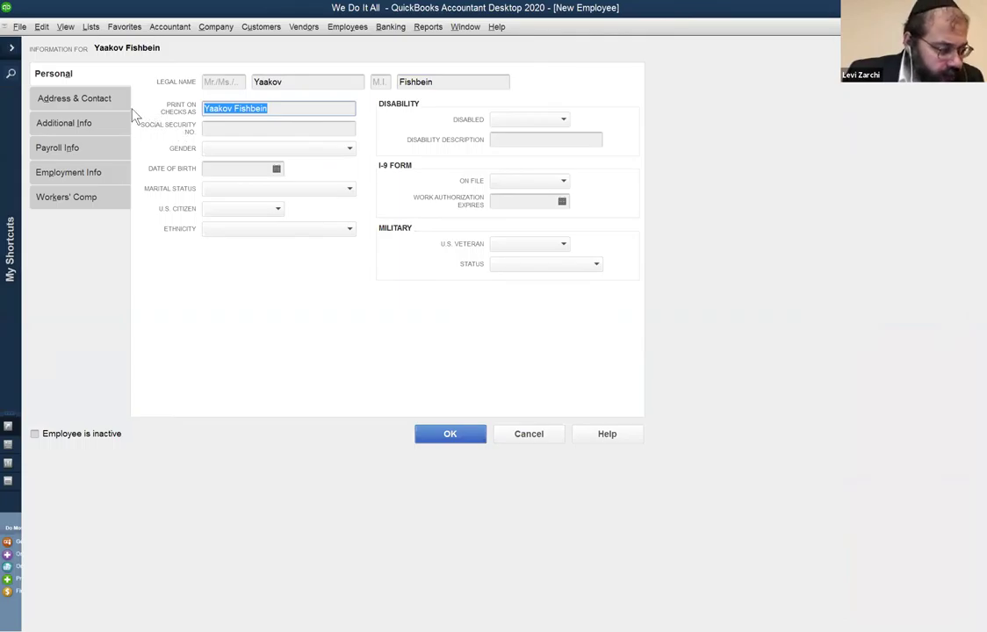
Choose Biweekly as the payroll schedule on the new employee's Payroll Info page.
left_click(60, 148)
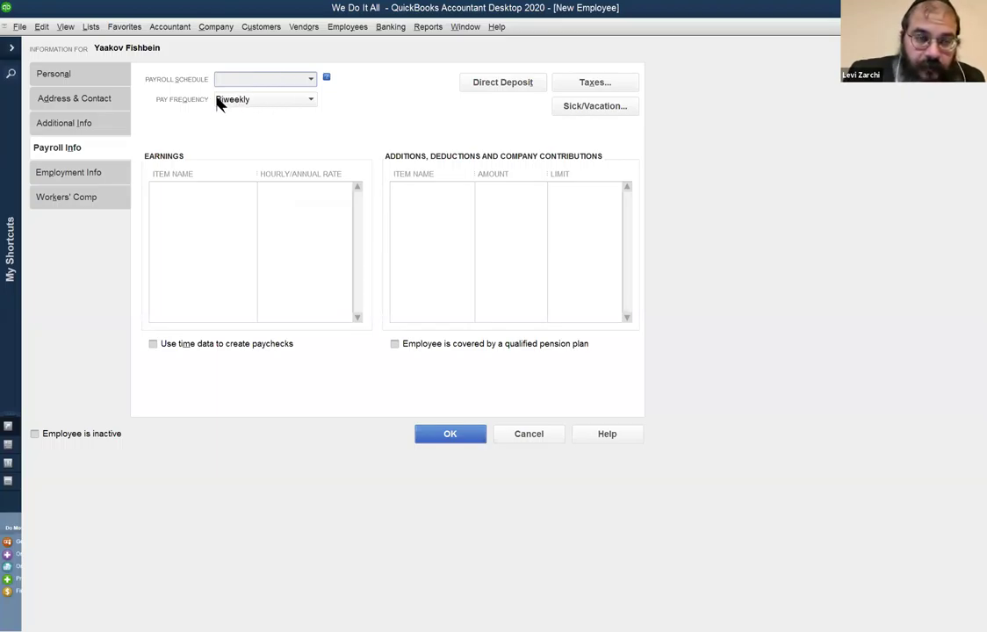
left_click(311, 80)
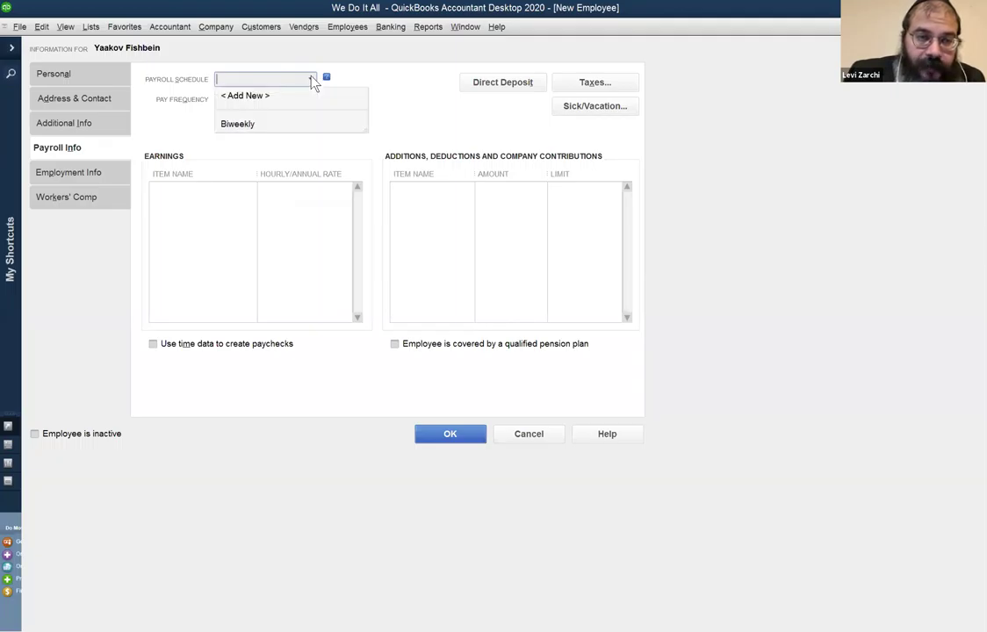
left_click(270, 125)
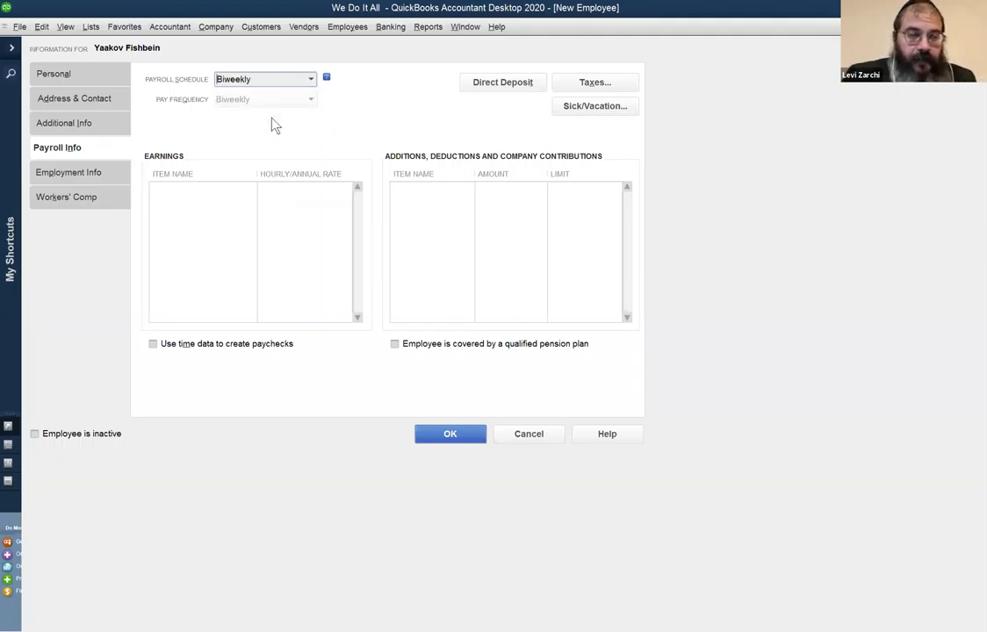
left_click(196, 188)
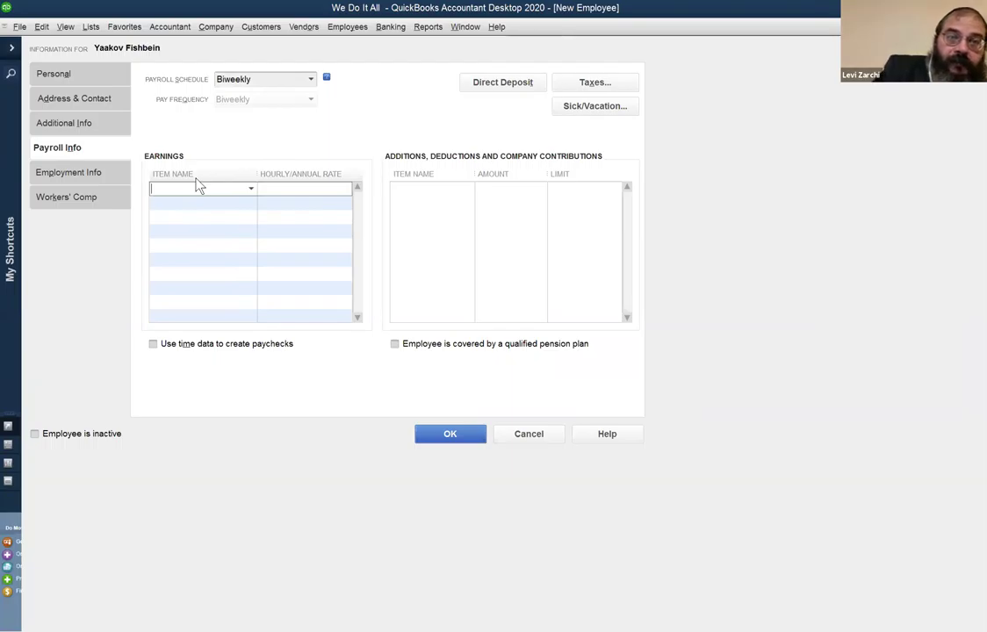
left_click(66, 75)
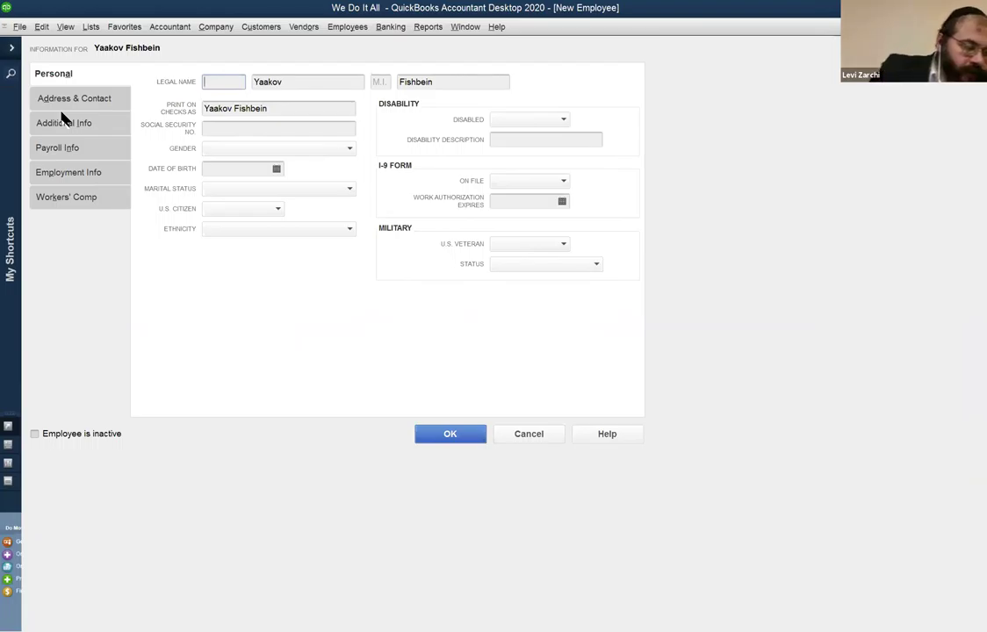
Enter Salary as the first earnings item name on the Payroll Info page.
left_click(88, 151)
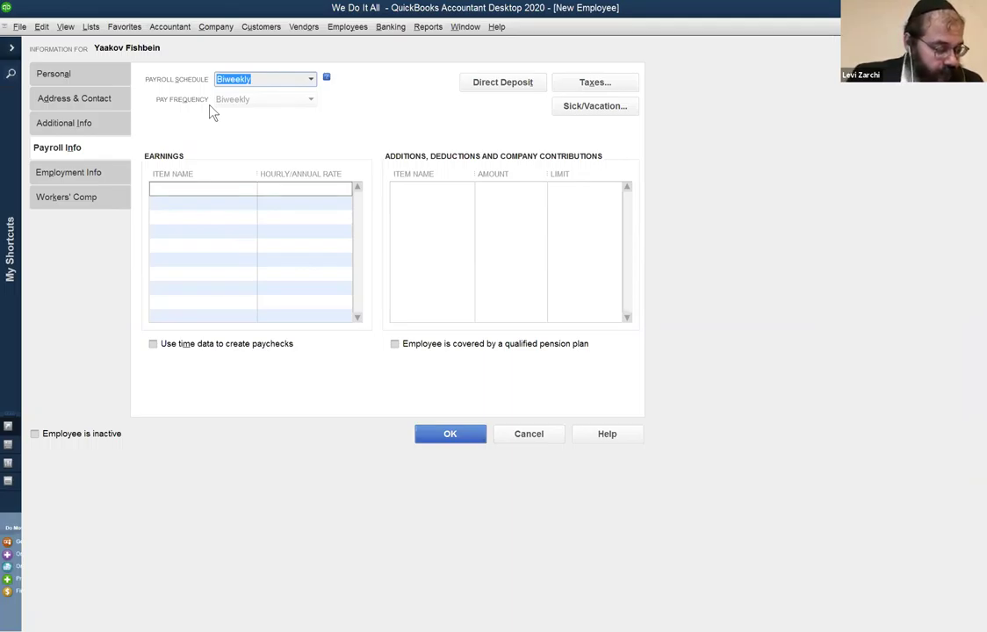
left_click(191, 189)
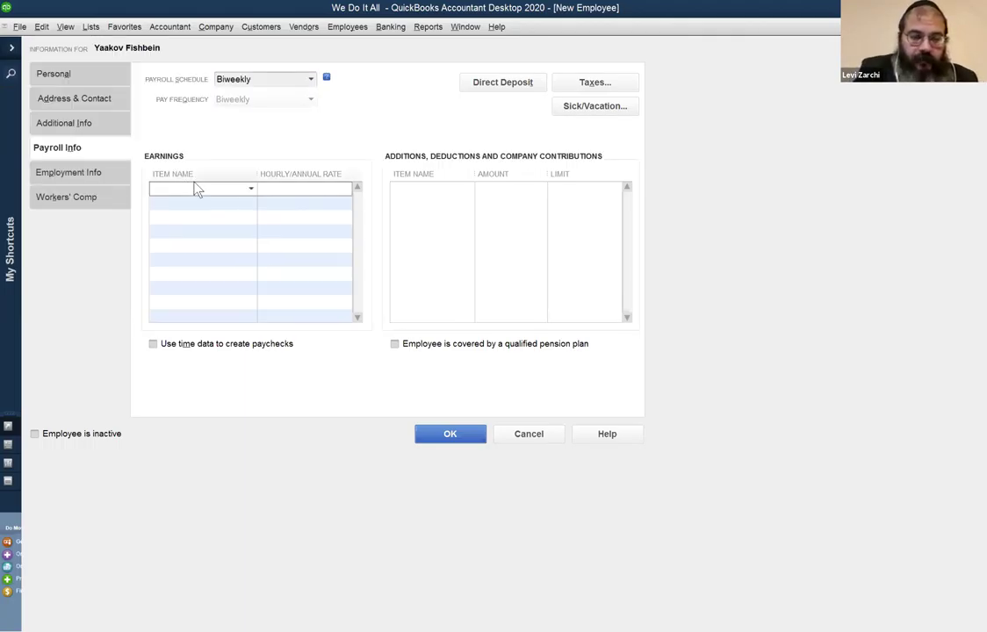
type("Salary")
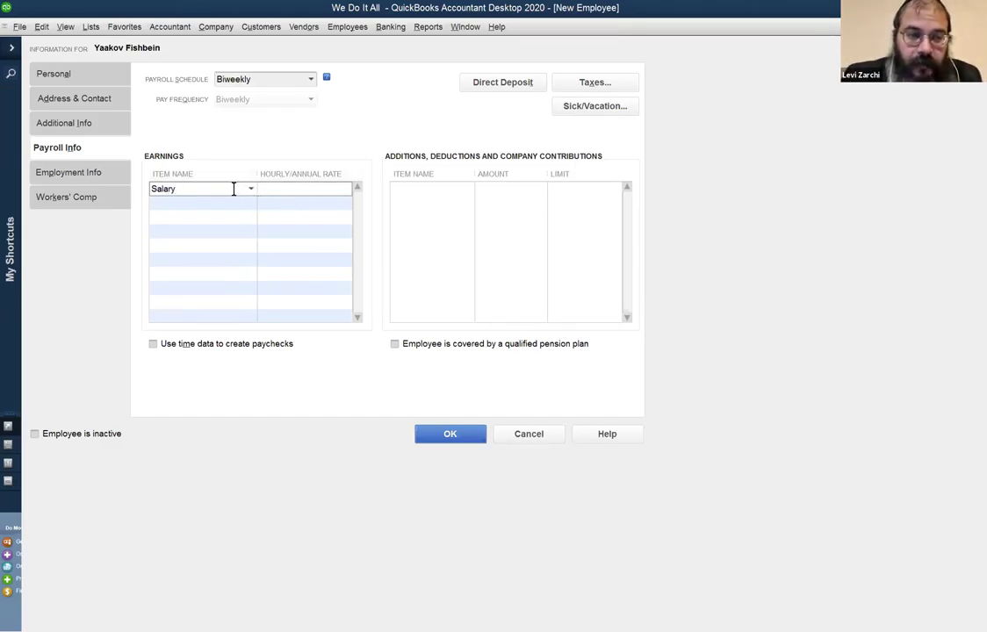
key("Tab")
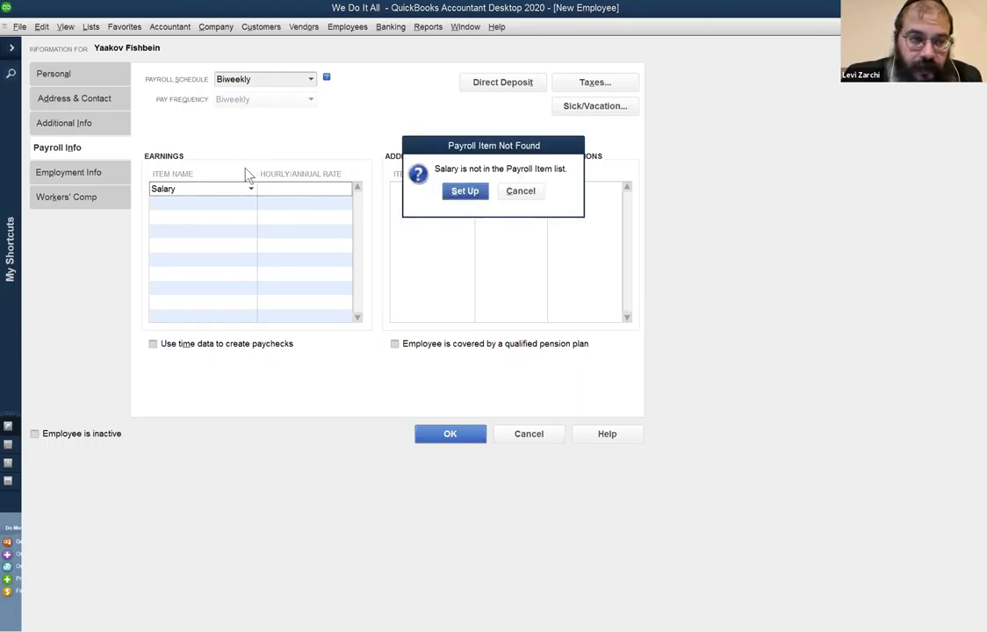
Set up Salary as an Annual Salary, Regular Pay payroll item using the Payroll Expenses account.
left_click(458, 191)
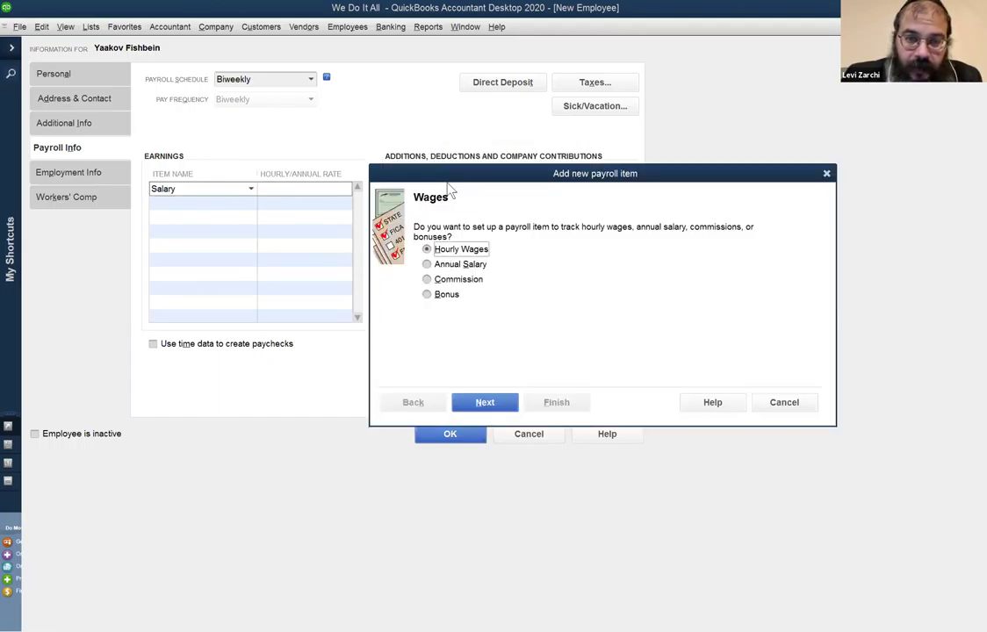
left_click(458, 264)
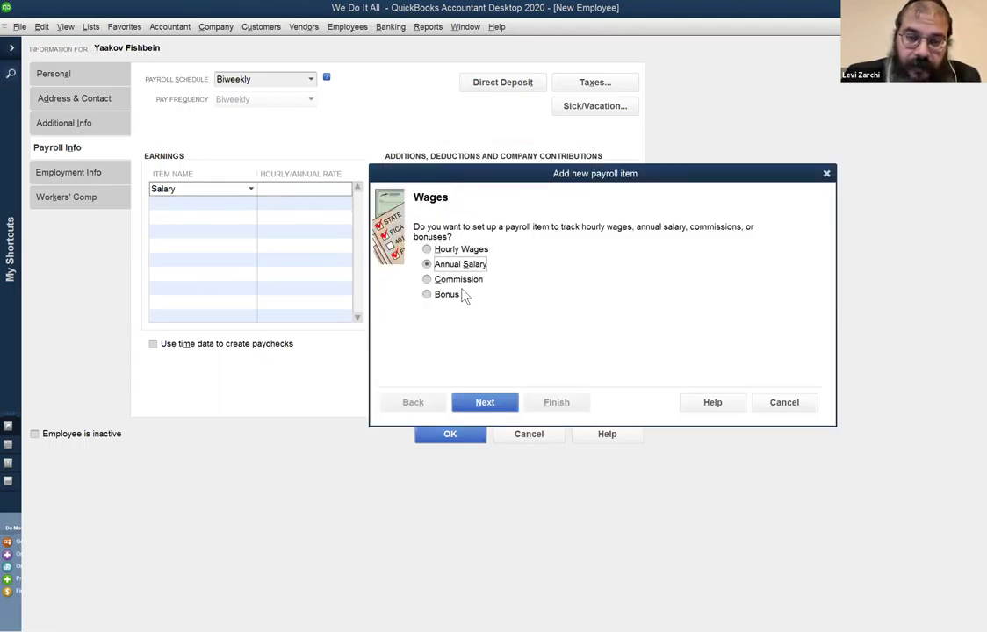
left_click(489, 402)
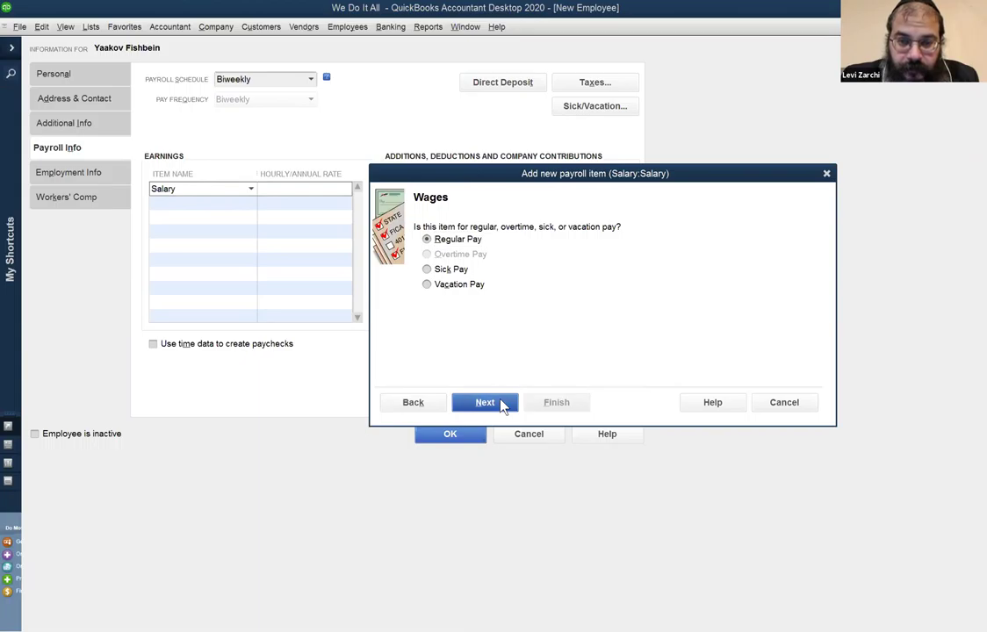
left_click(501, 404)
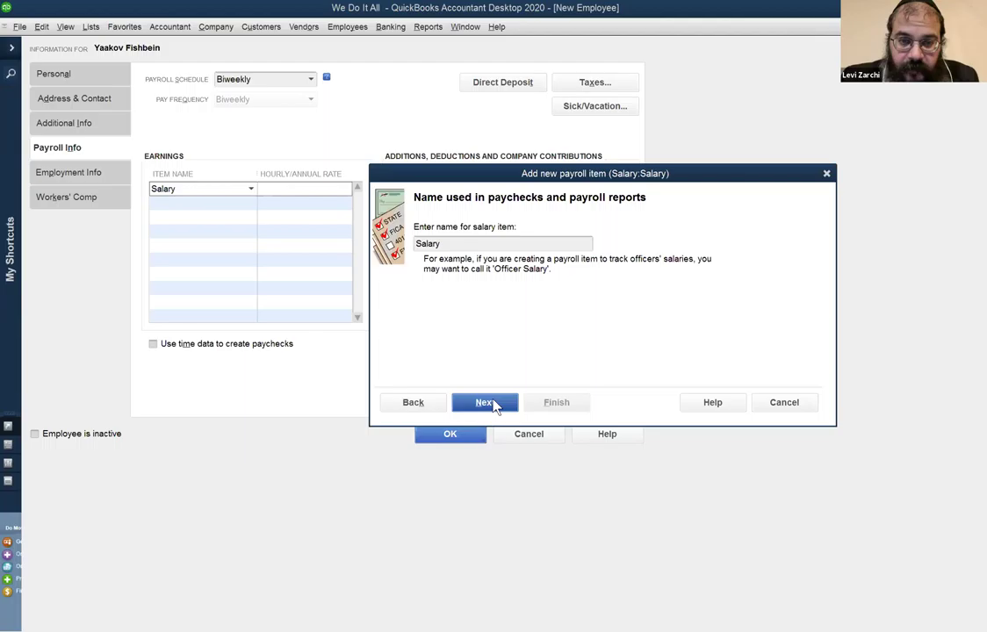
left_click(491, 403)
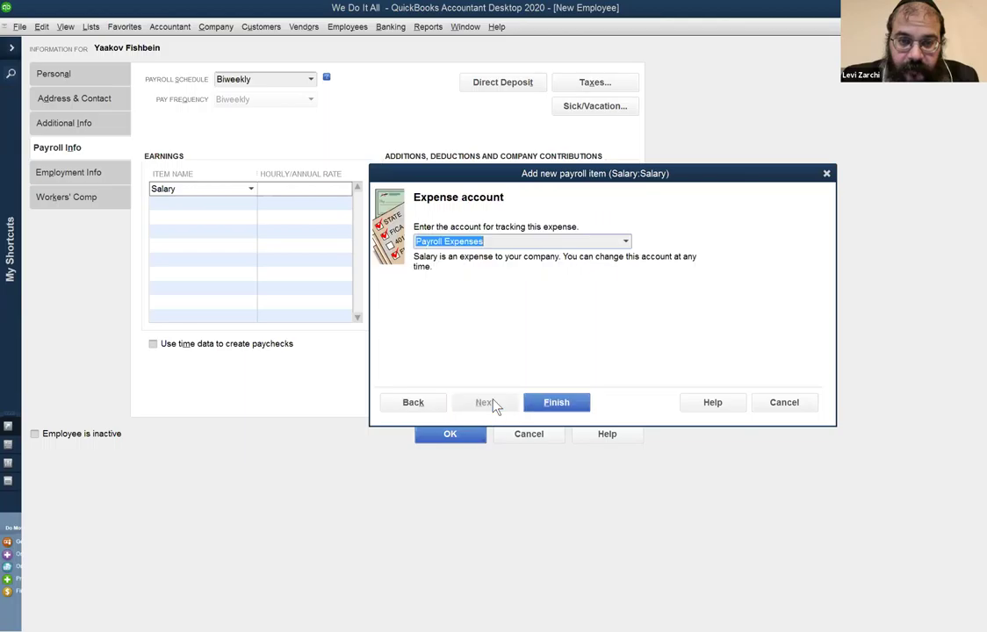
left_click(560, 405)
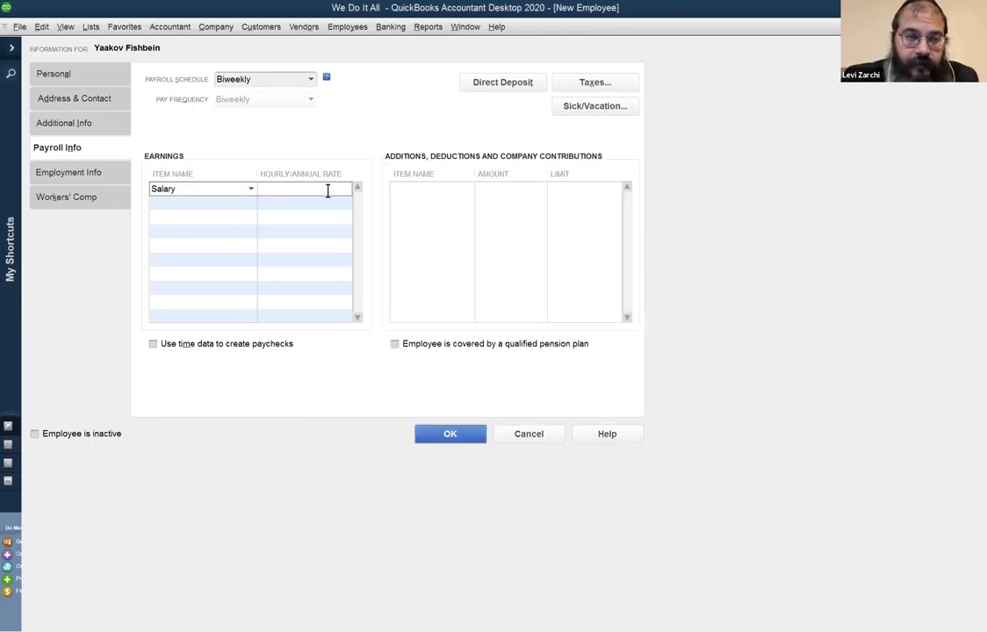
Enter a 26,000 annual rate for the Salary earnings item.
type("2")
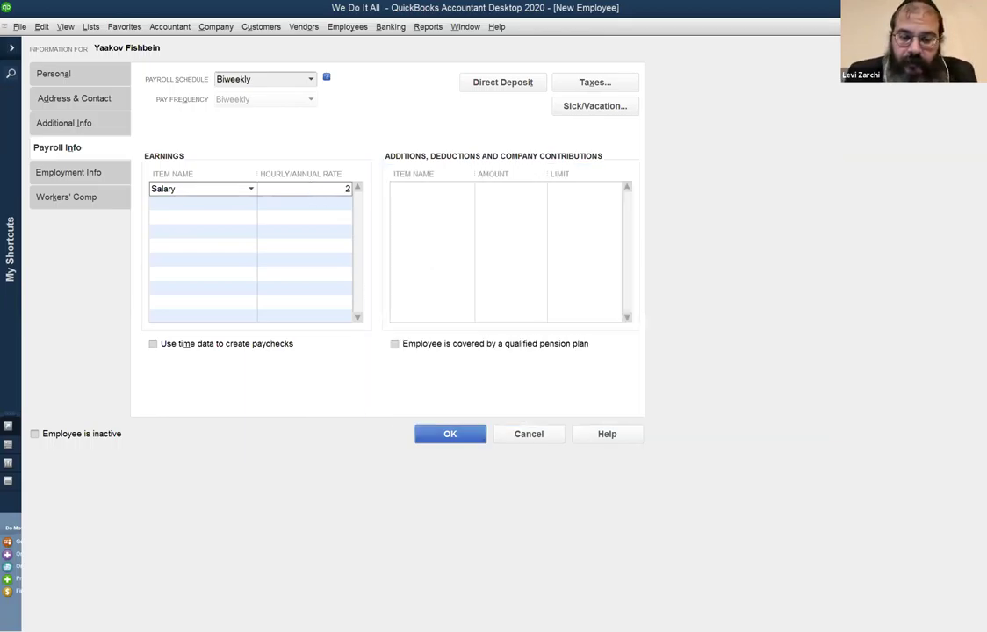
type("6,000")
key("Tab")
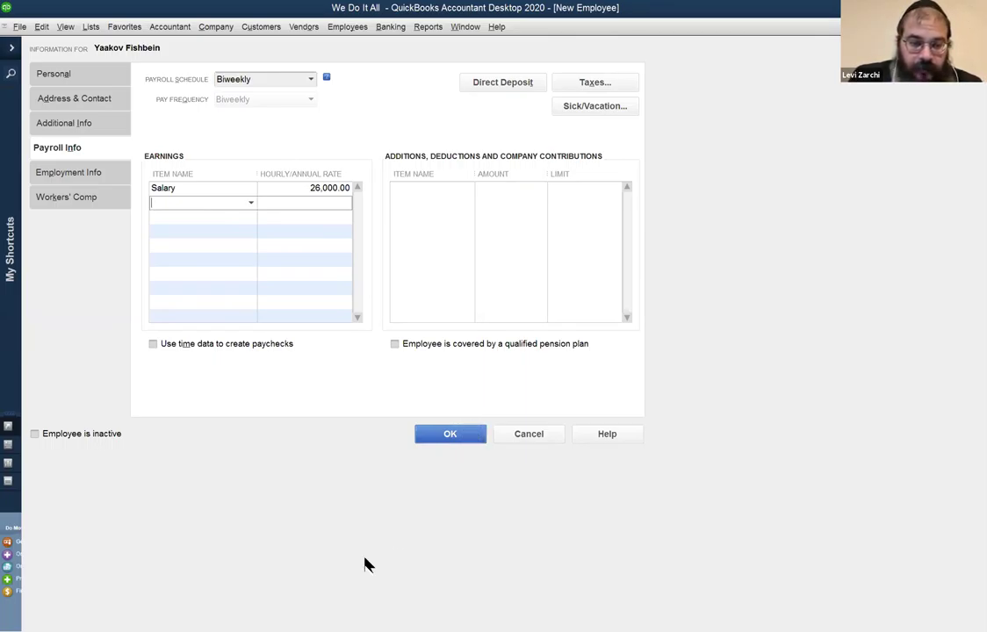
left_click(102, 79)
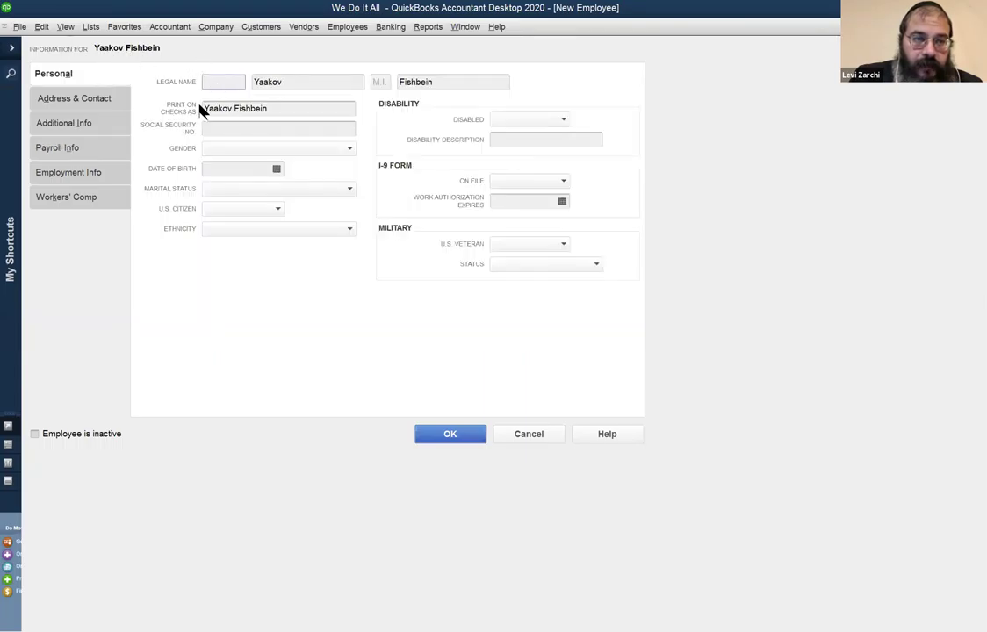
left_click(86, 147)
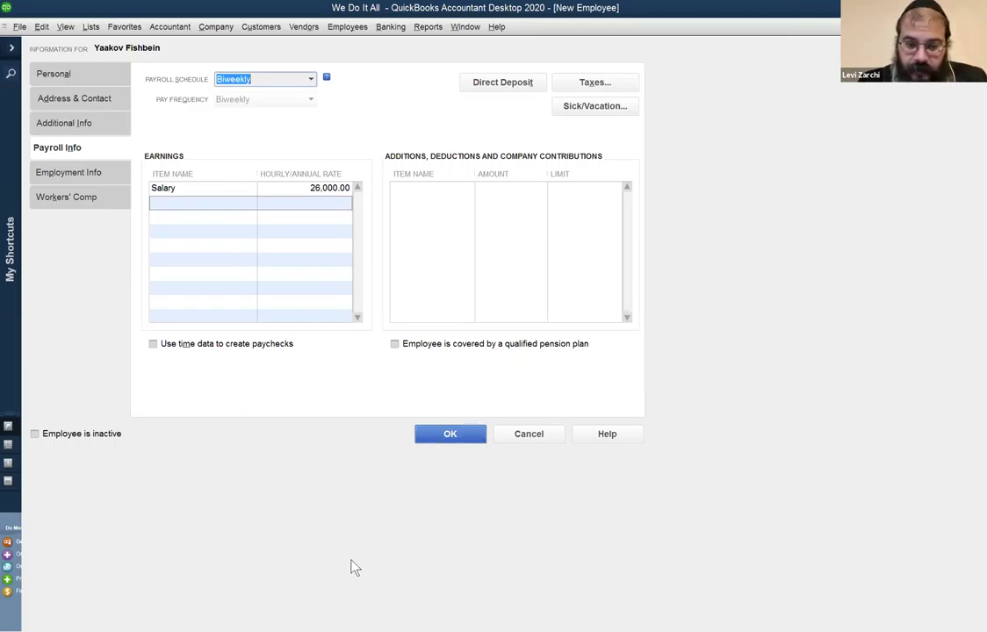
Save the new employee, reaching the prompt to set up tax and sick/vacation information.
left_click(666, 330)
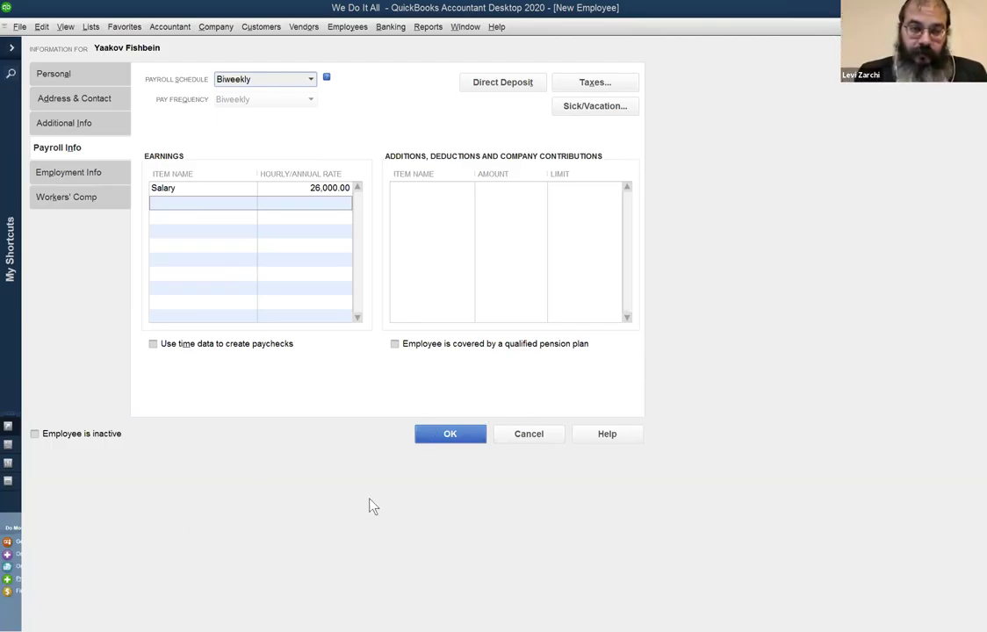
left_click(453, 434)
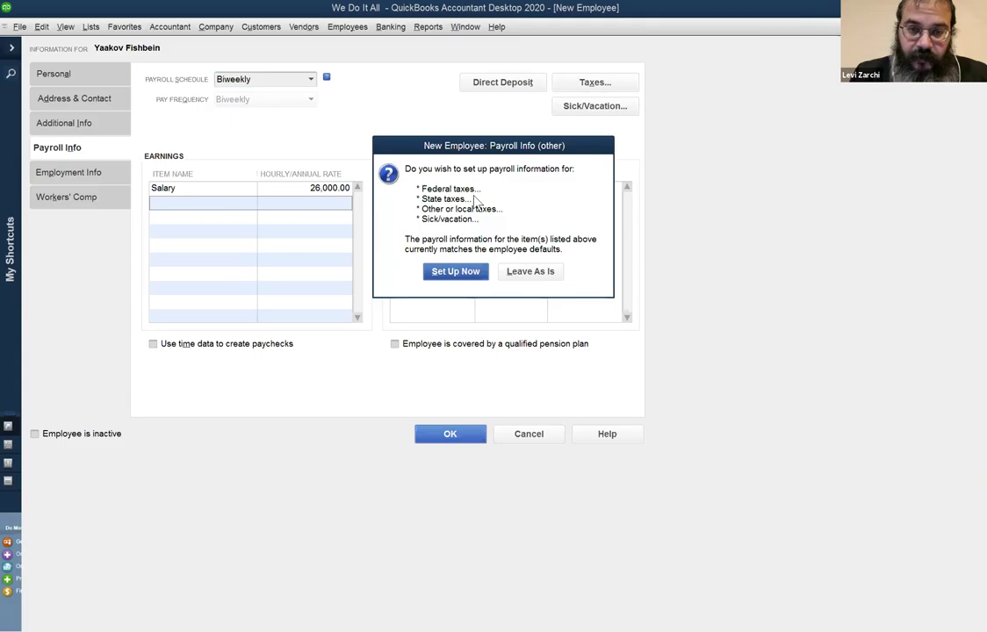
left_click(534, 271)
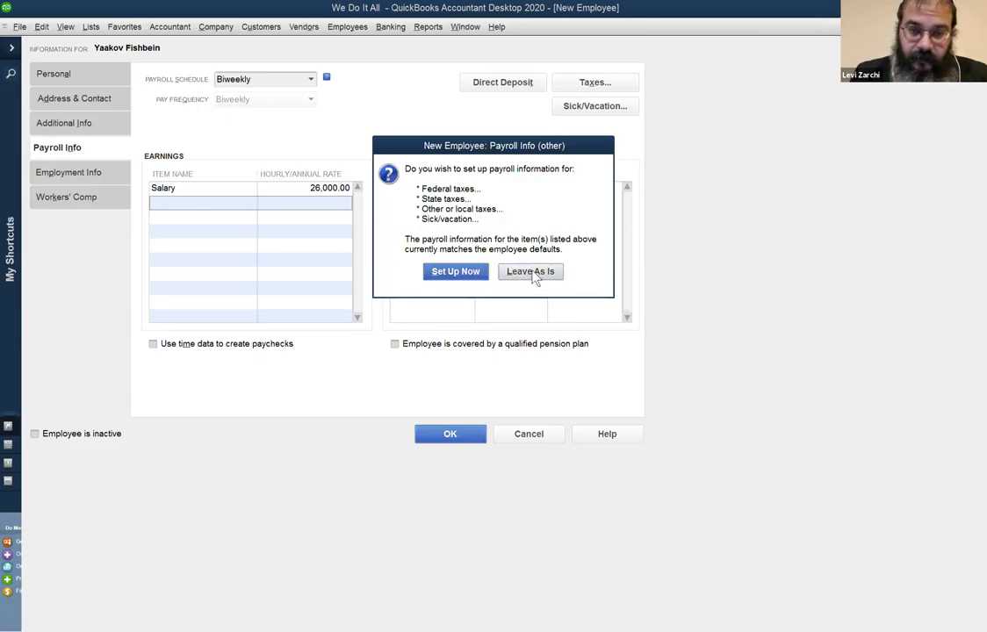
Choose to set up taxes now and clear the missing state-worked warnings in the Taxes dialog.
left_click(471, 273)
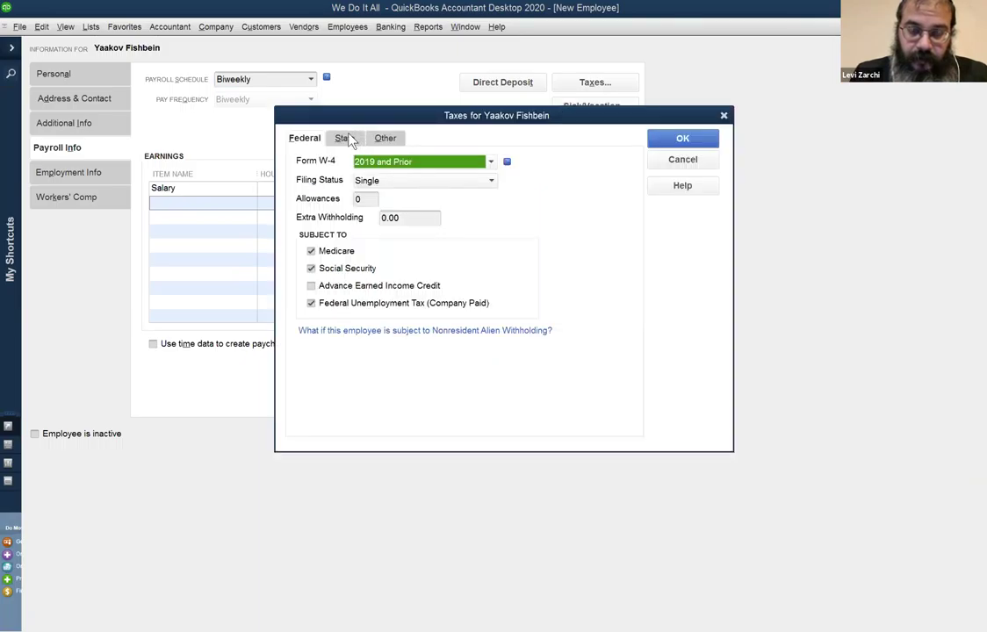
left_click(349, 141)
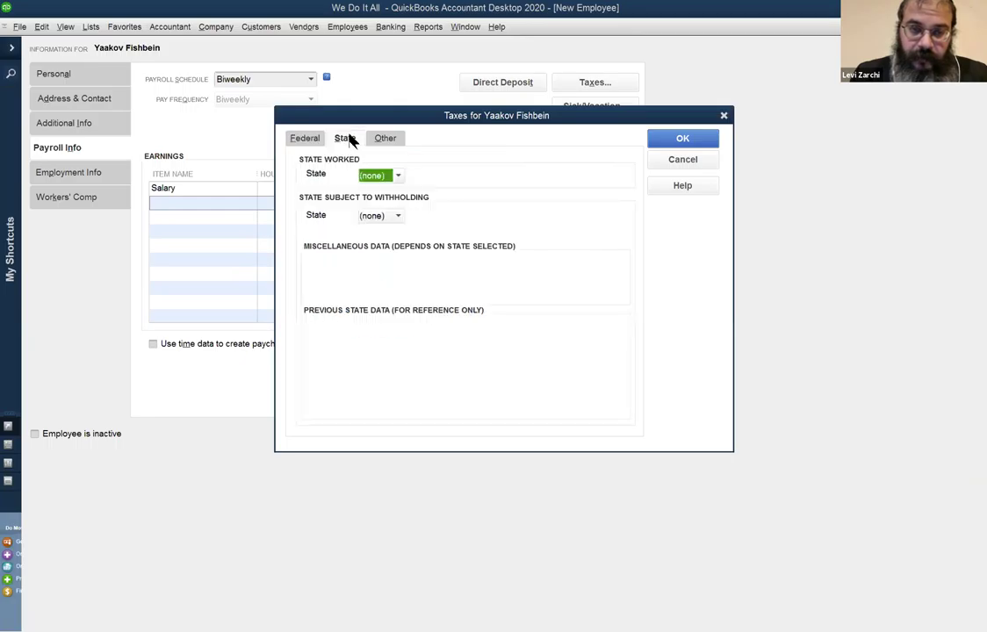
left_click(304, 138)
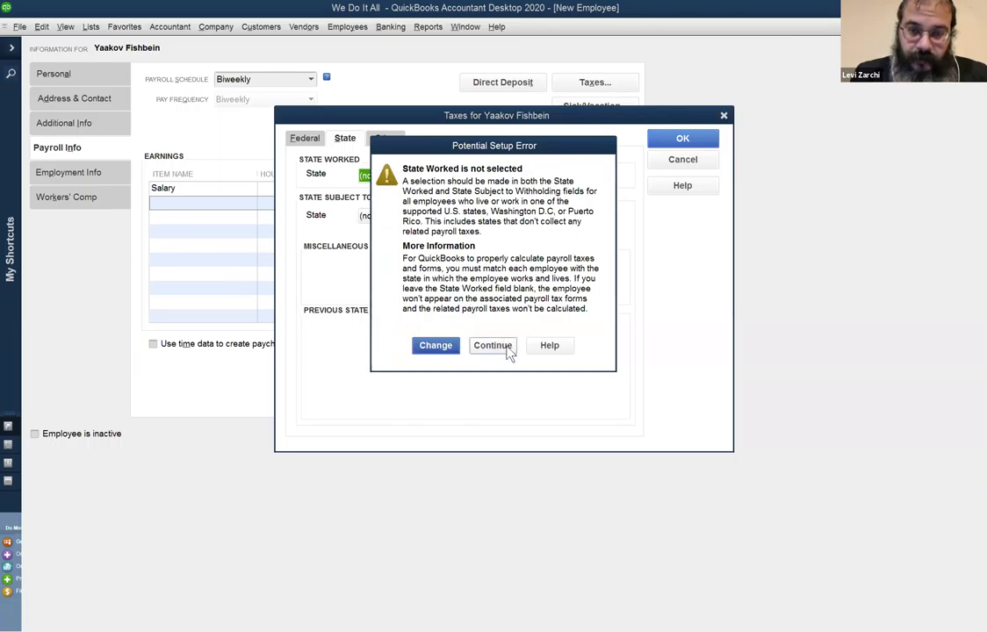
left_click(436, 345)
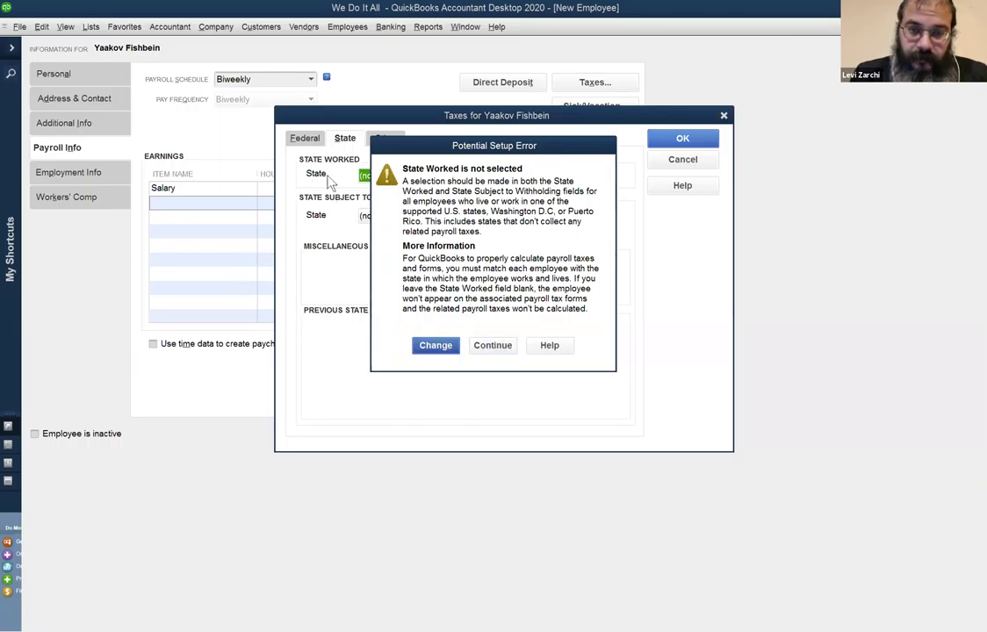
left_click(304, 138)
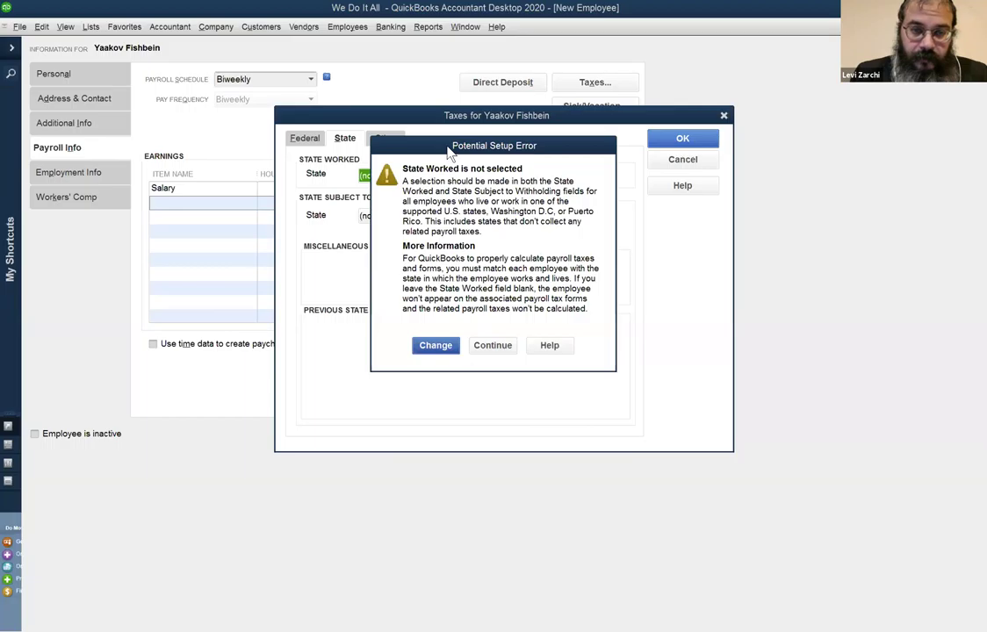
left_click_drag(450, 151, 520, 157)
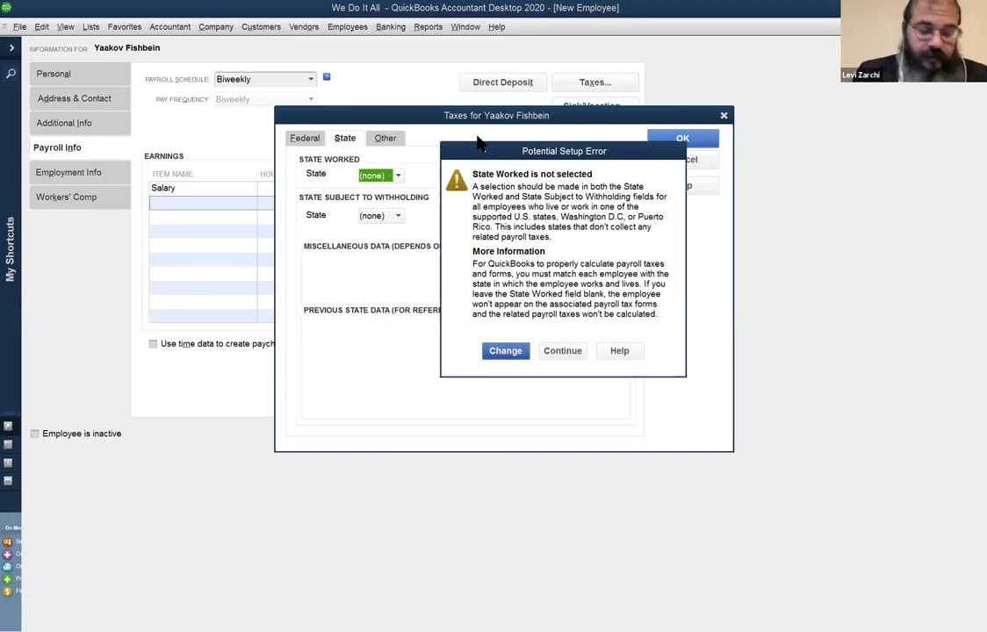
left_click_drag(479, 144, 463, 129)
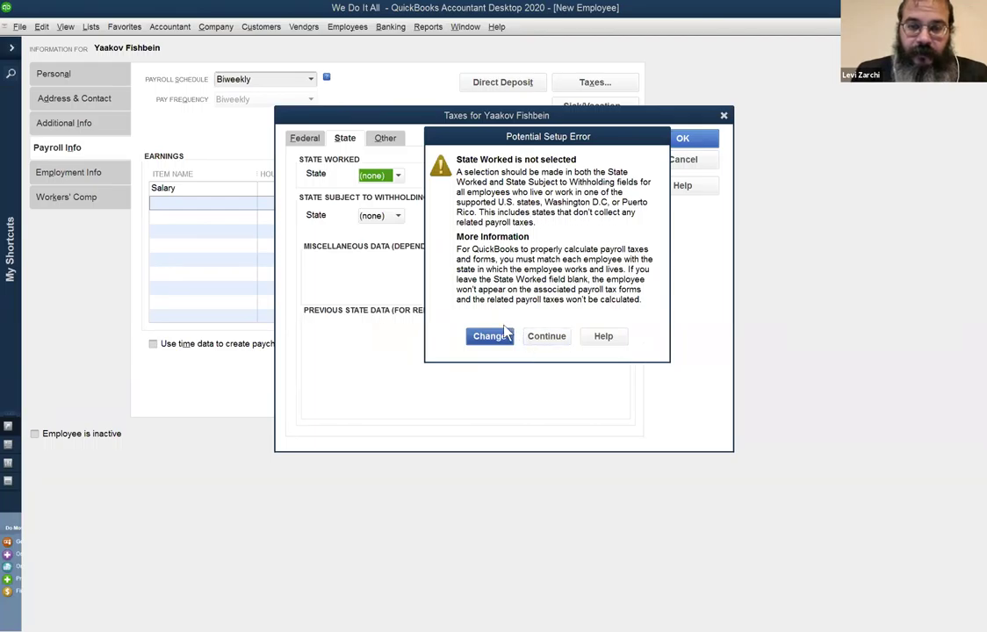
left_click(546, 337)
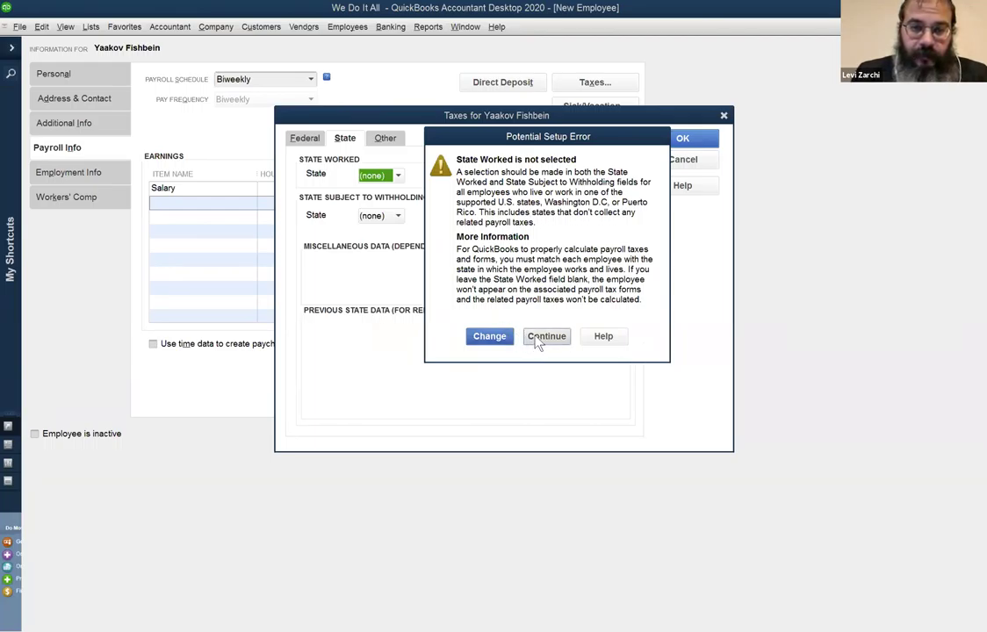
left_click(346, 138)
Set NJ as the state worked, keeping the employee subject to SUI.
left_click(387, 176)
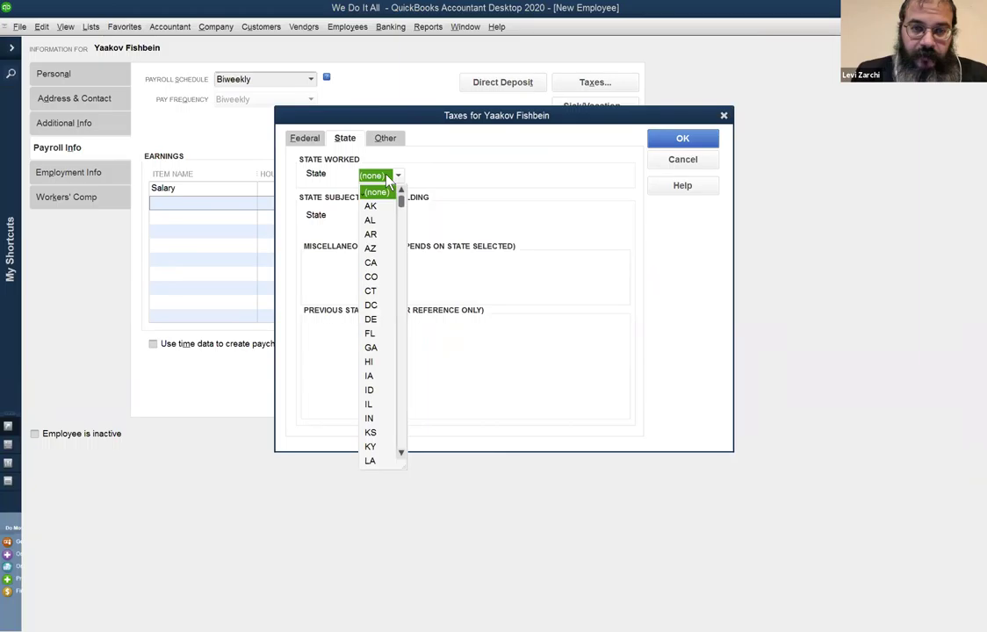
scroll(383, 386, "down", 8)
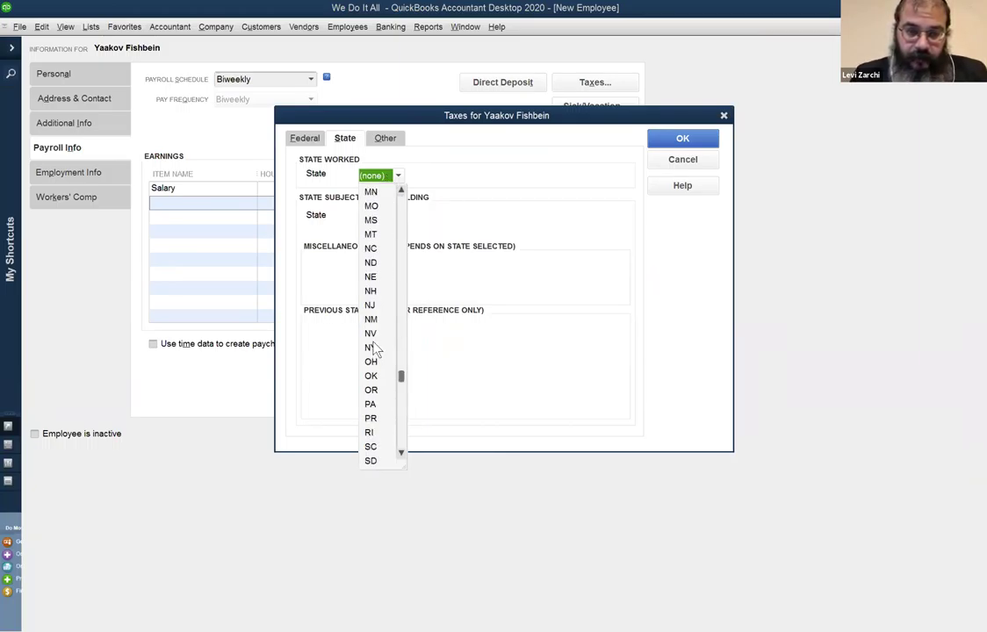
left_click(370, 304)
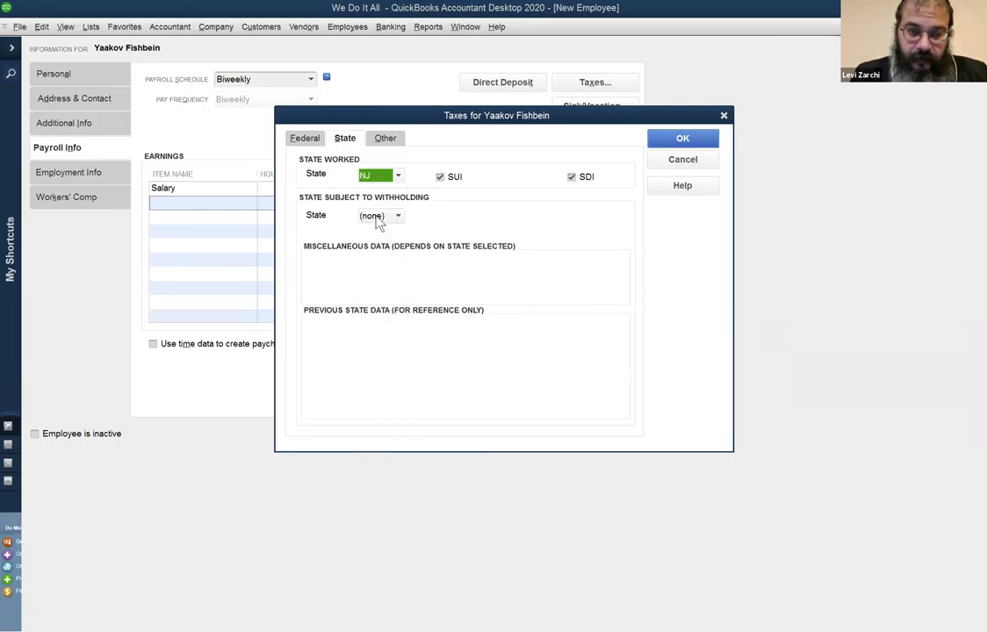
left_click(379, 216)
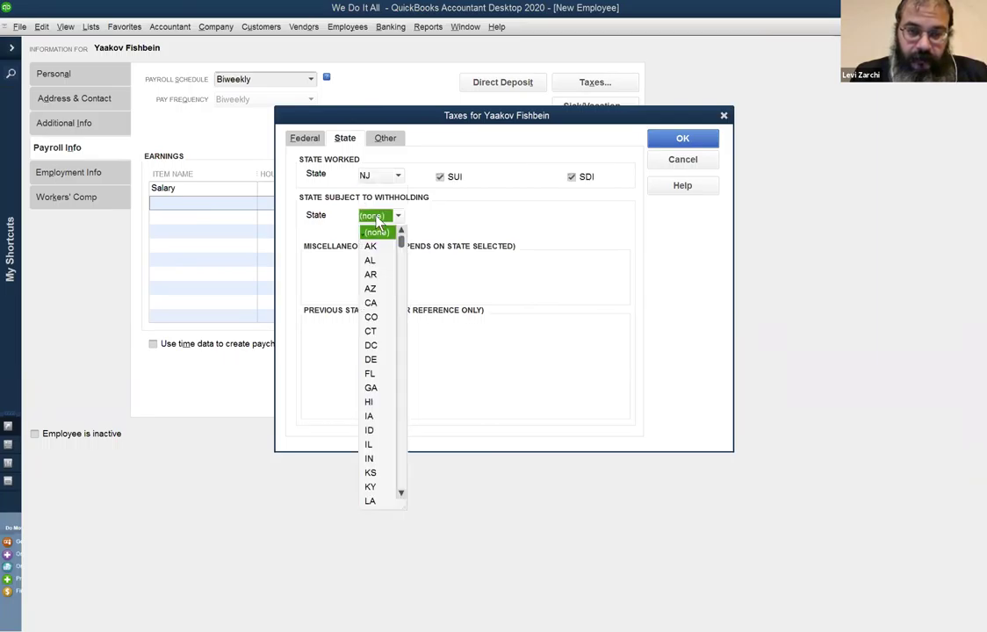
left_click(441, 178)
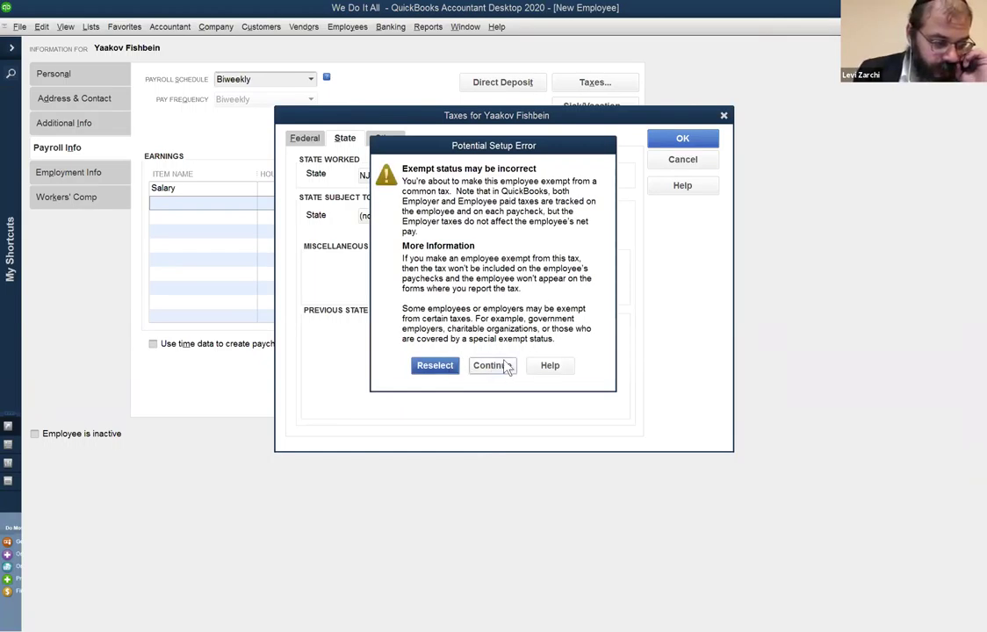
left_click(437, 366)
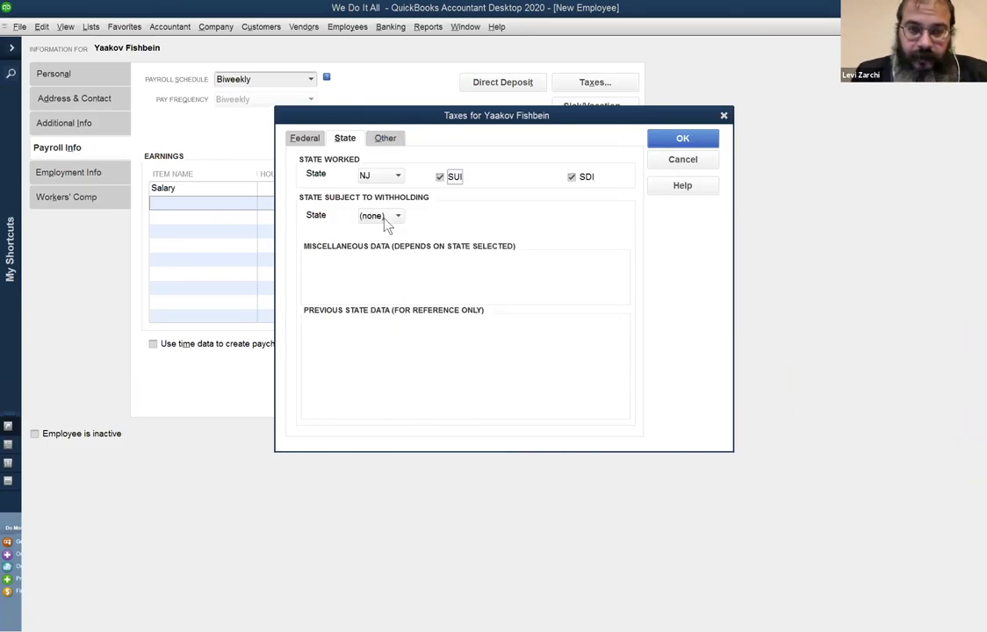
Choose NJ as the state subject to withholding, then review the federal tax settings.
left_click(386, 218)
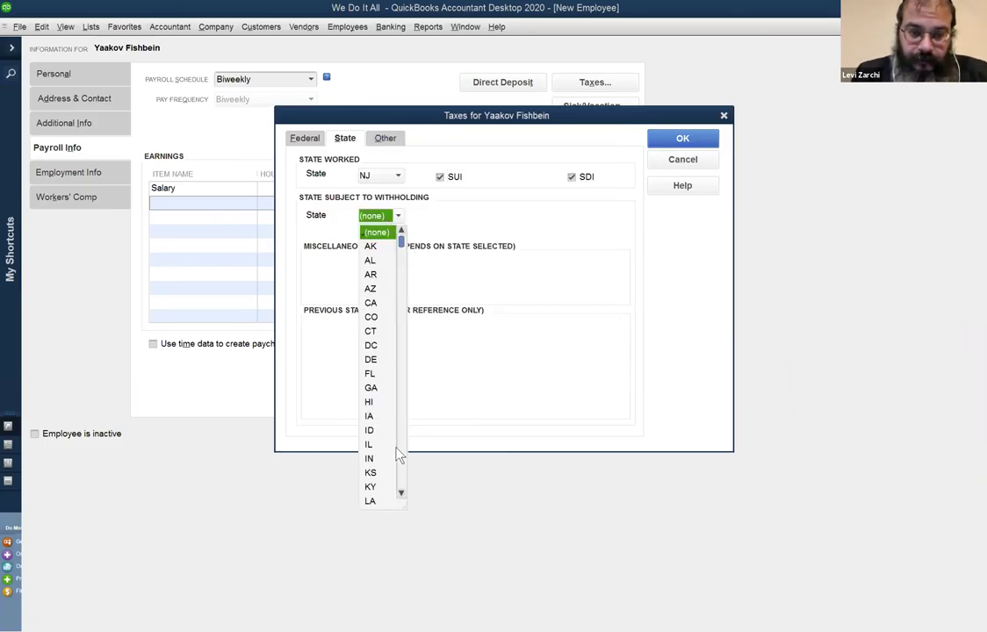
left_click(400, 451)
left_click(378, 402)
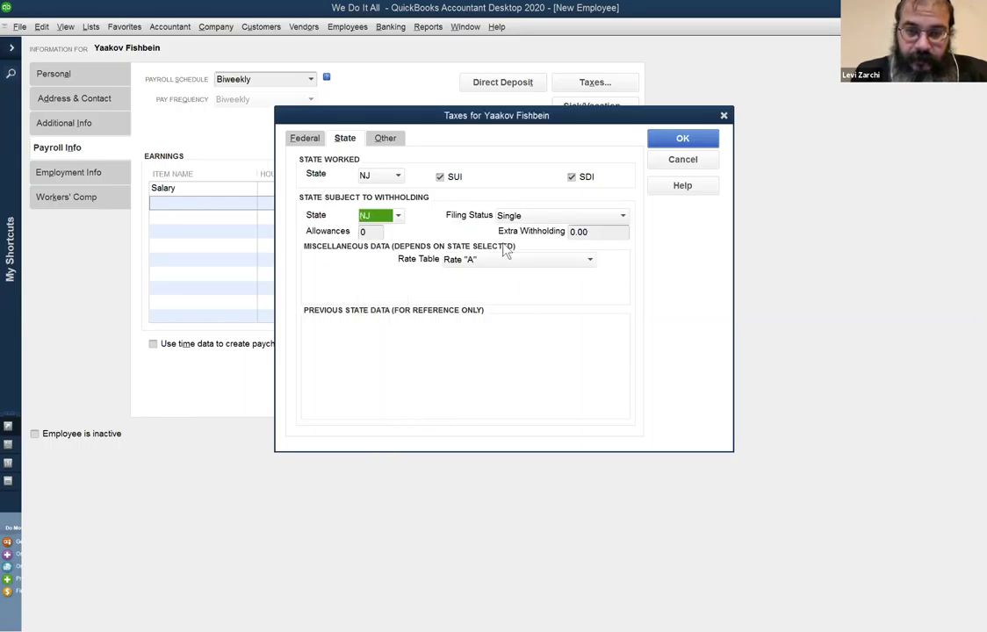
left_click(597, 233)
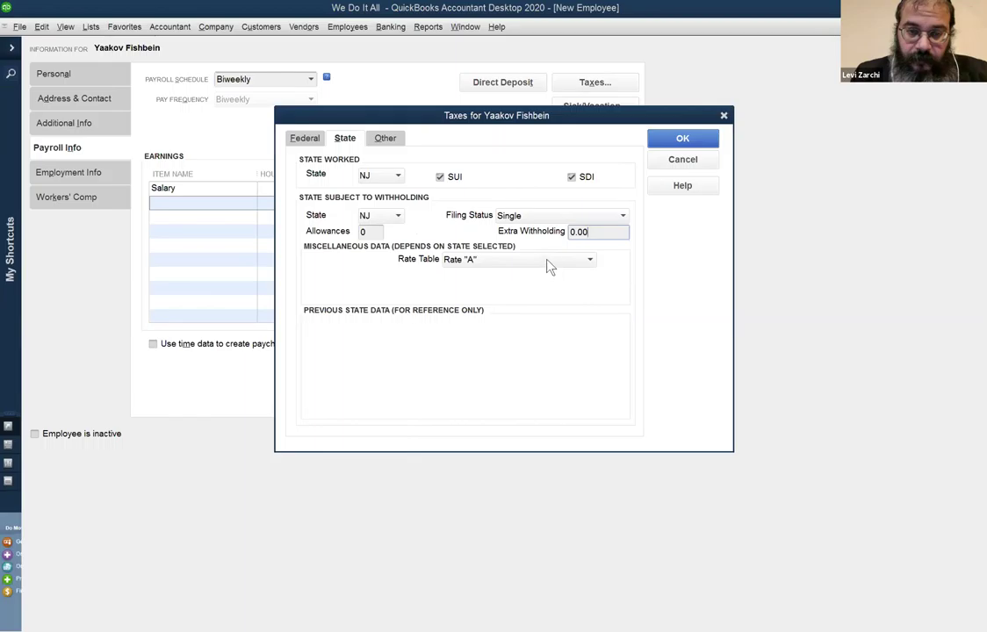
left_click(314, 142)
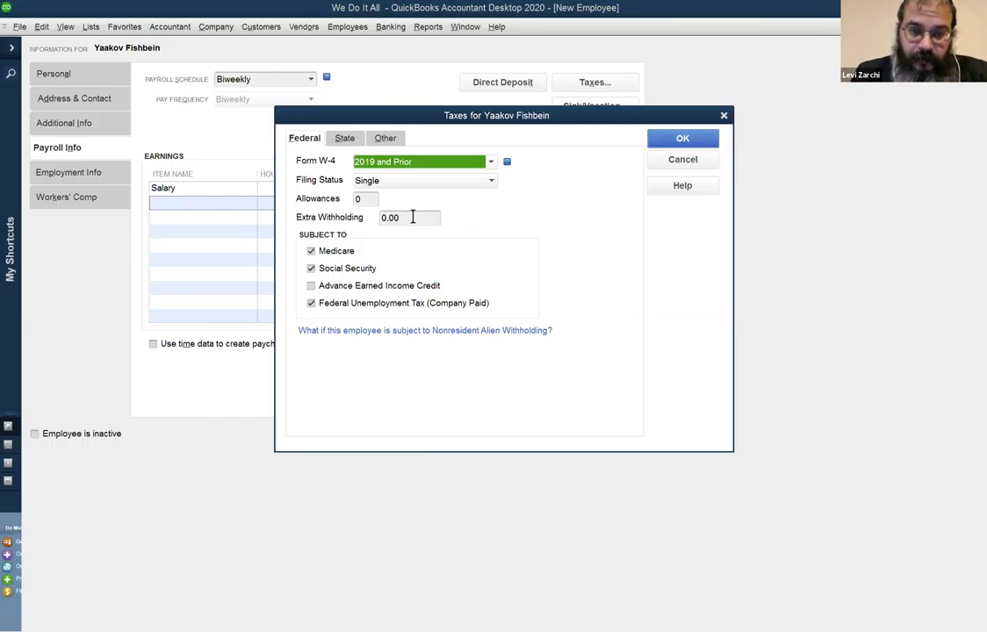
Review the state and other taxes, then accept the added NJ family leave, health care subsidy and WF/SWF taxes.
left_click(346, 141)
left_click(388, 141)
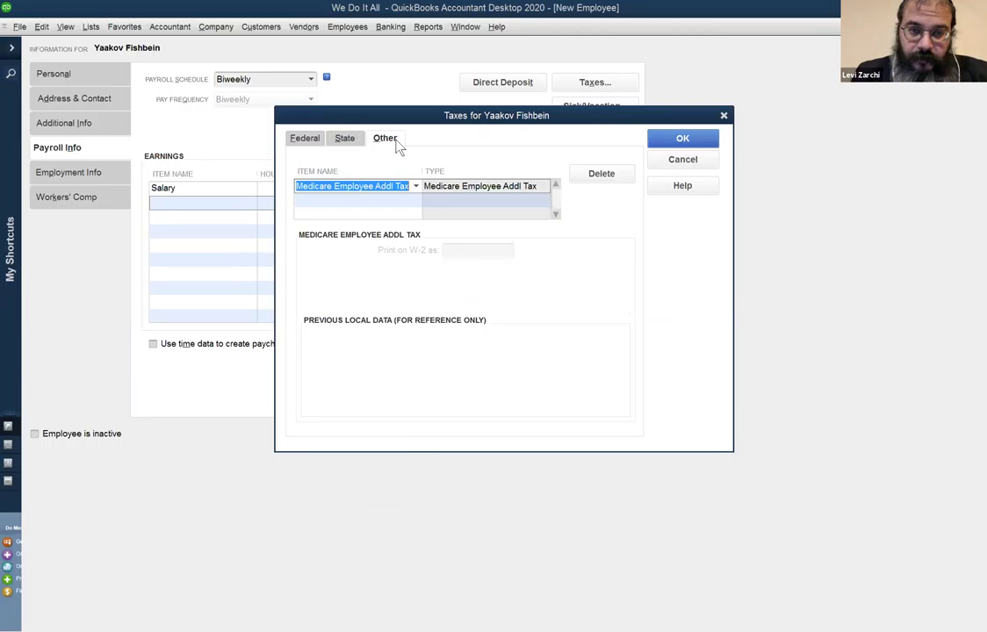
left_click(680, 142)
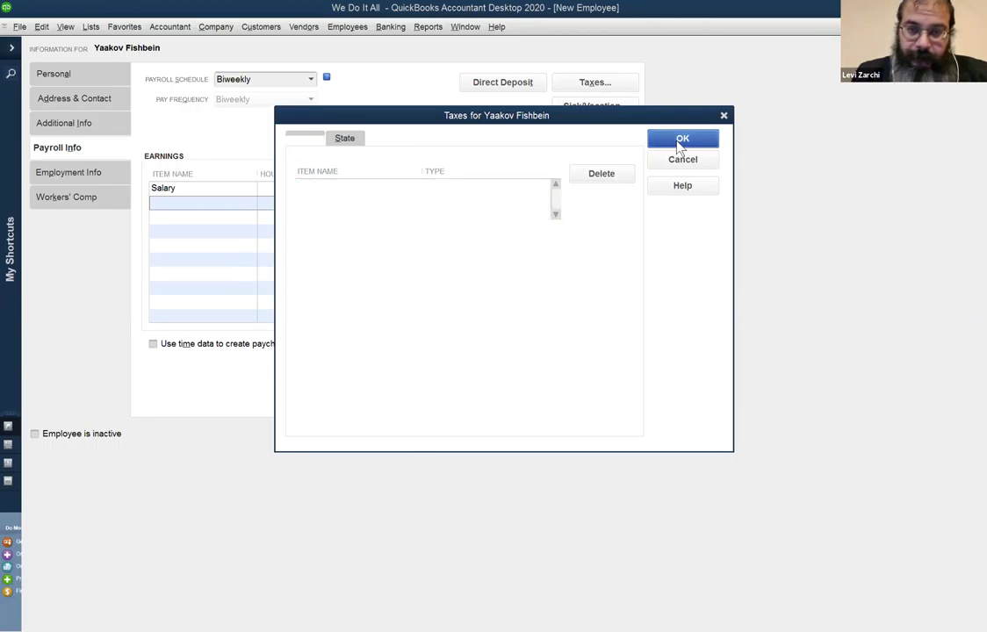
left_click(499, 343)
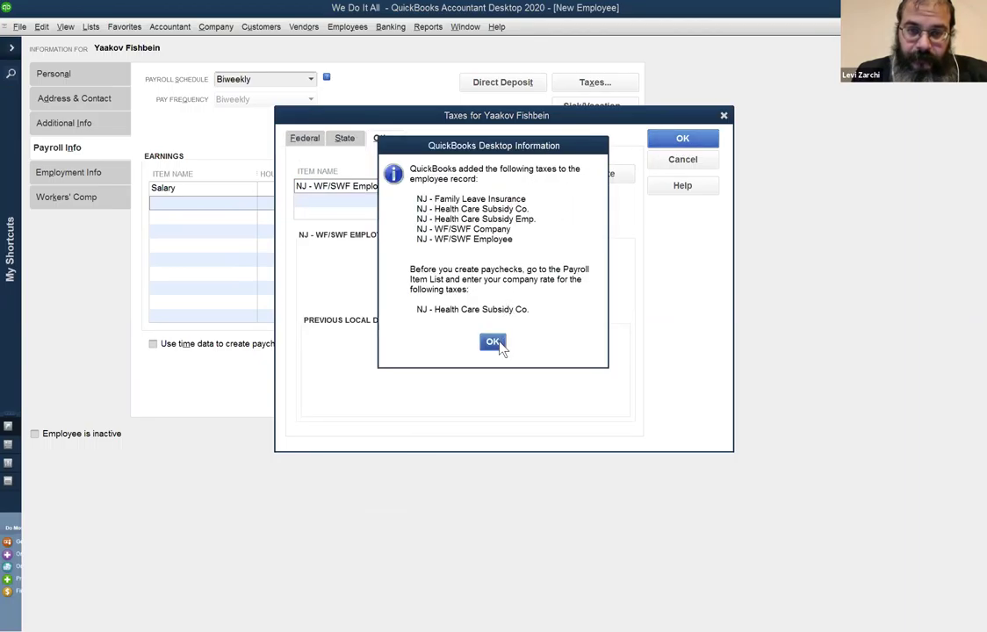
left_click(684, 141)
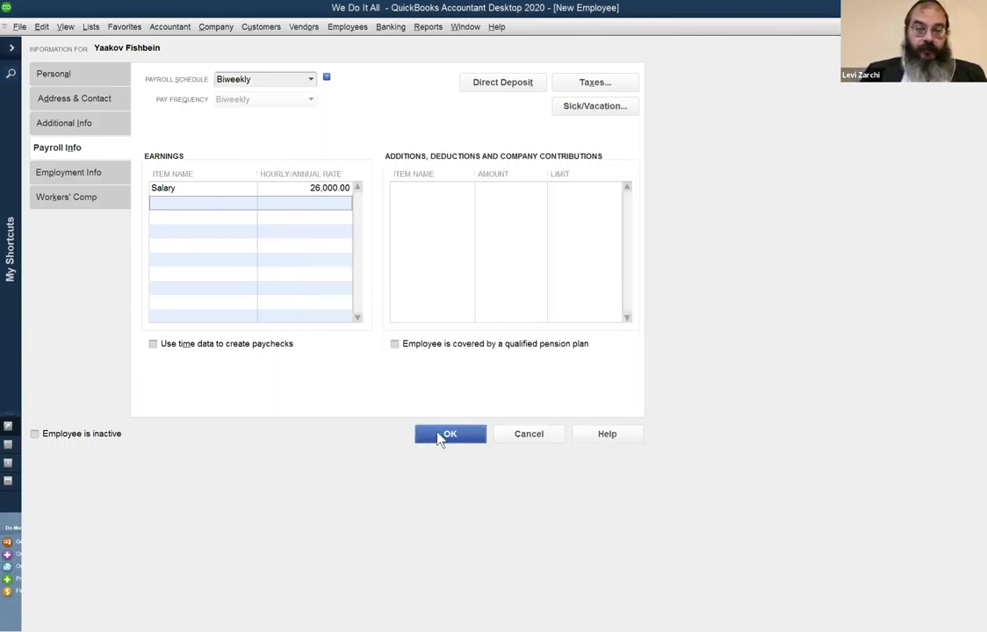
Save the new salaried employee and compare their record with the other active employee's.
left_click(441, 437)
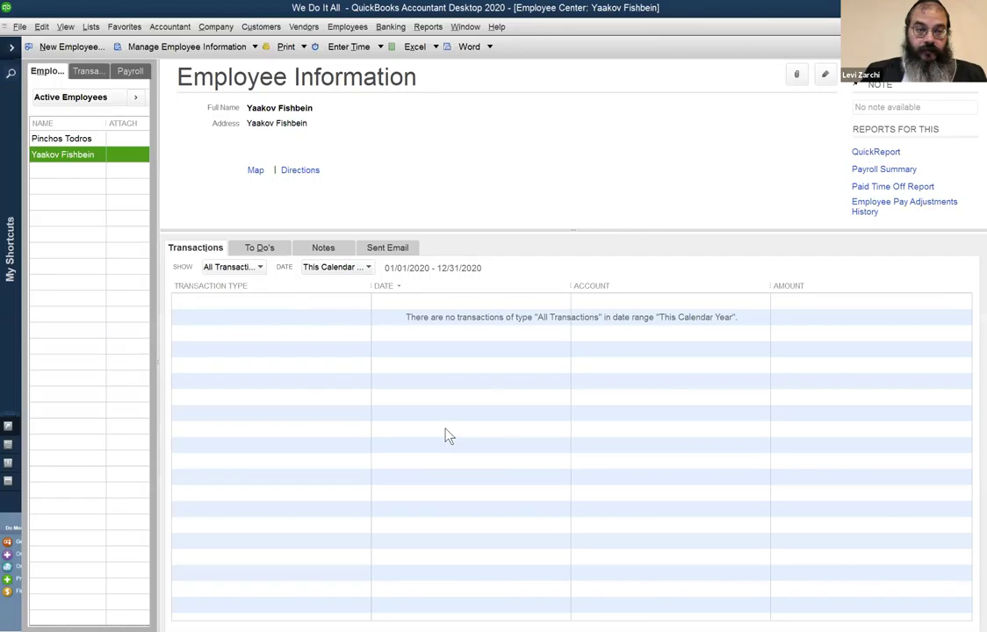
left_click(70, 139)
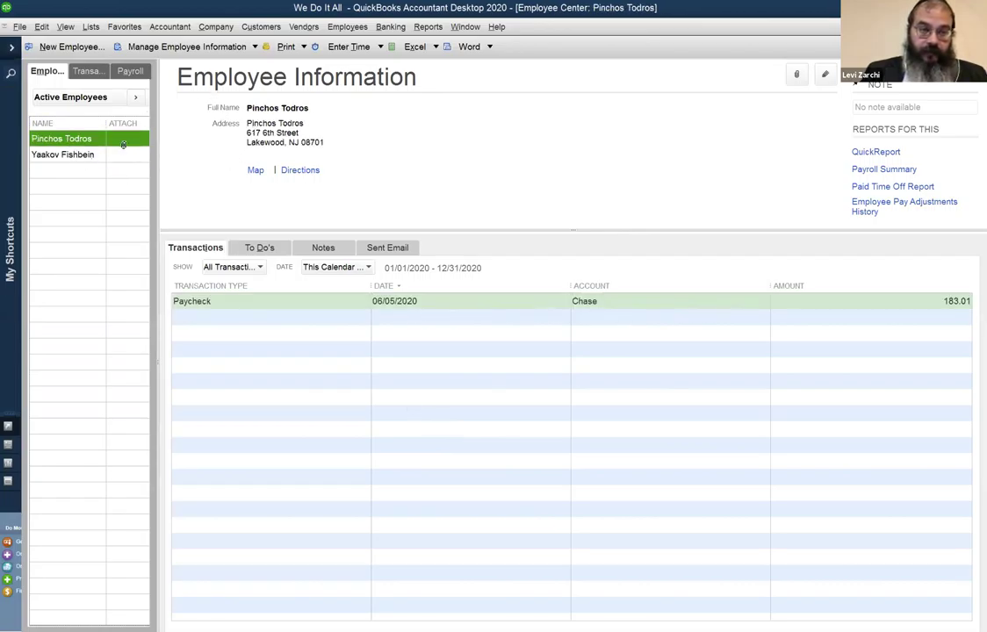
left_click(88, 153)
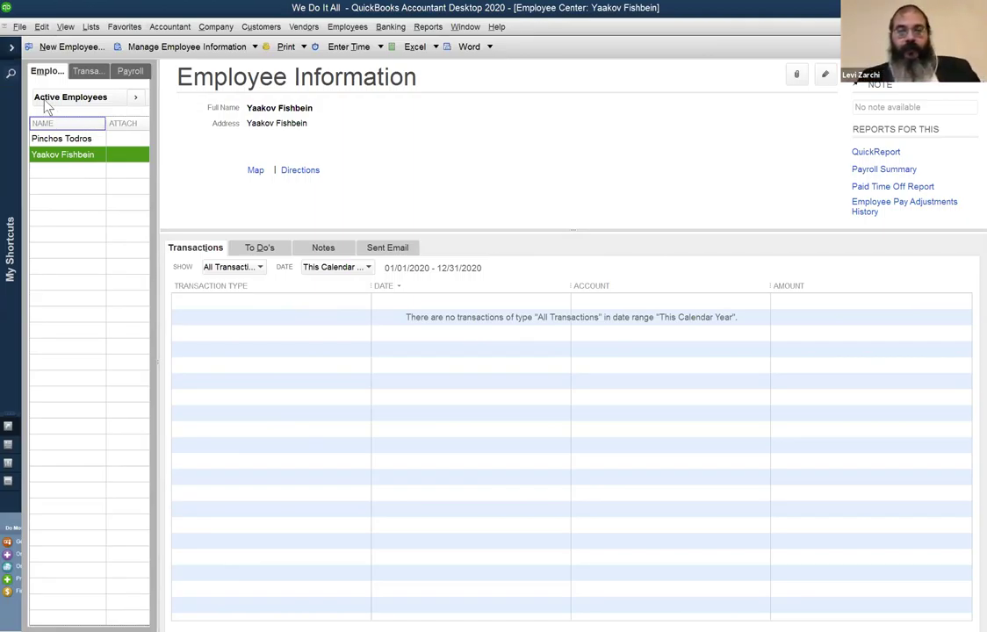
Start Scheduled Payroll via Employees > Pay Employees to show the overdue Biweekly 06/06/2020–06/19/2020 run.
left_click(358, 29)
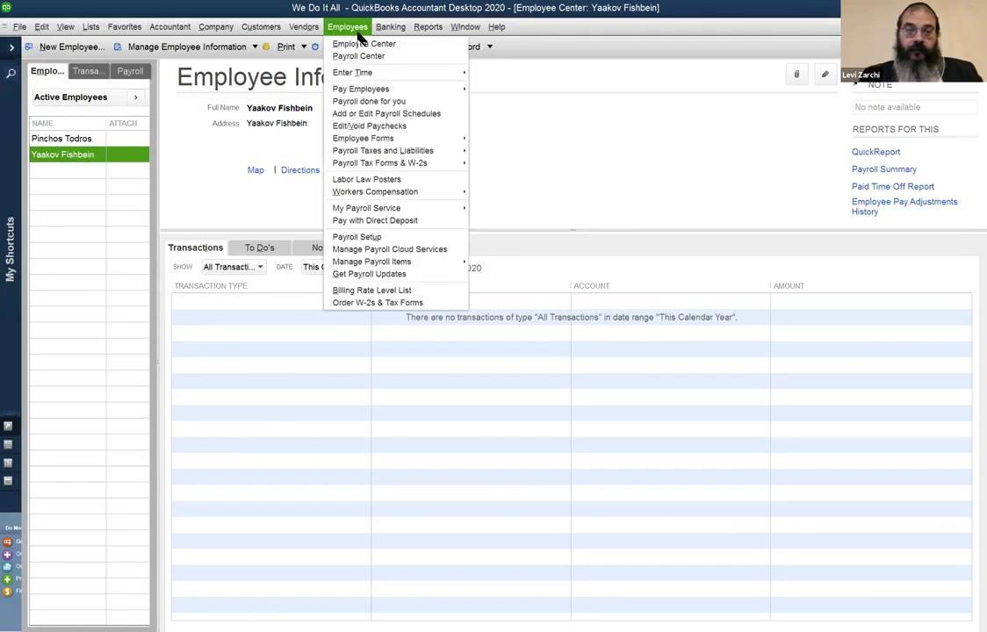
mouse_move(392, 95)
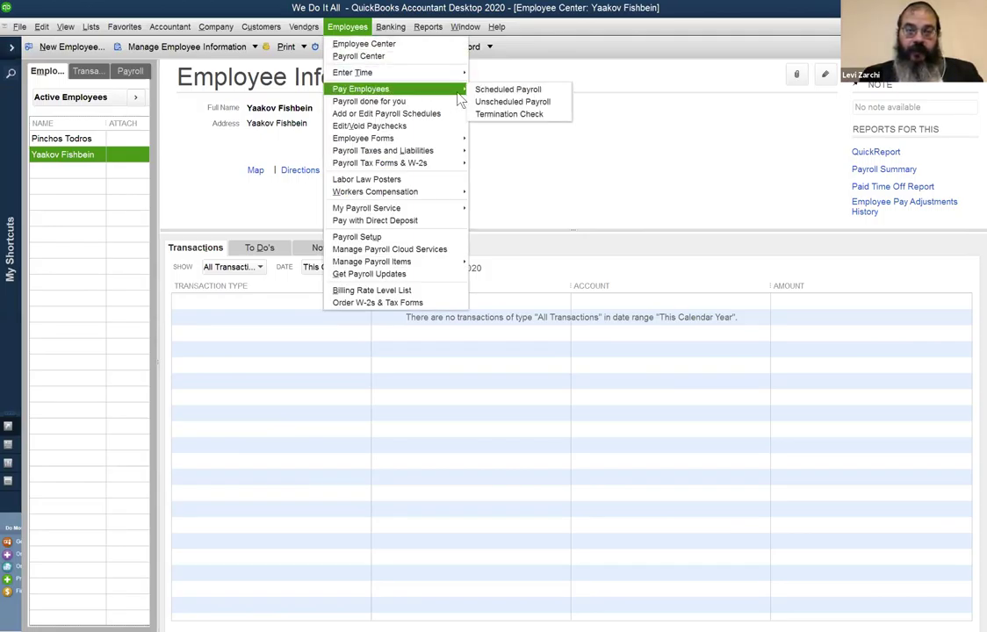
left_click(503, 90)
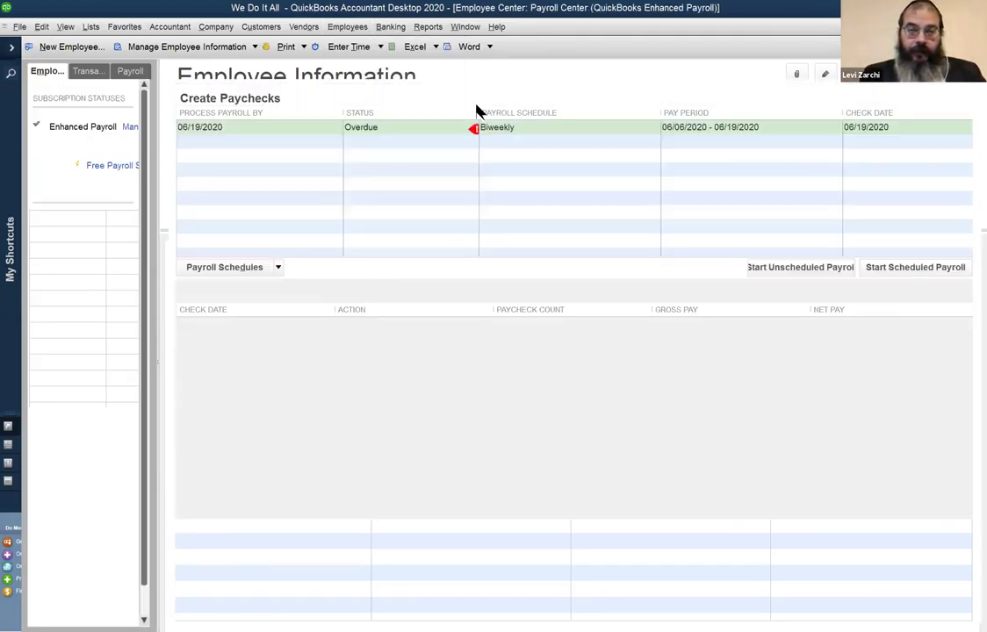
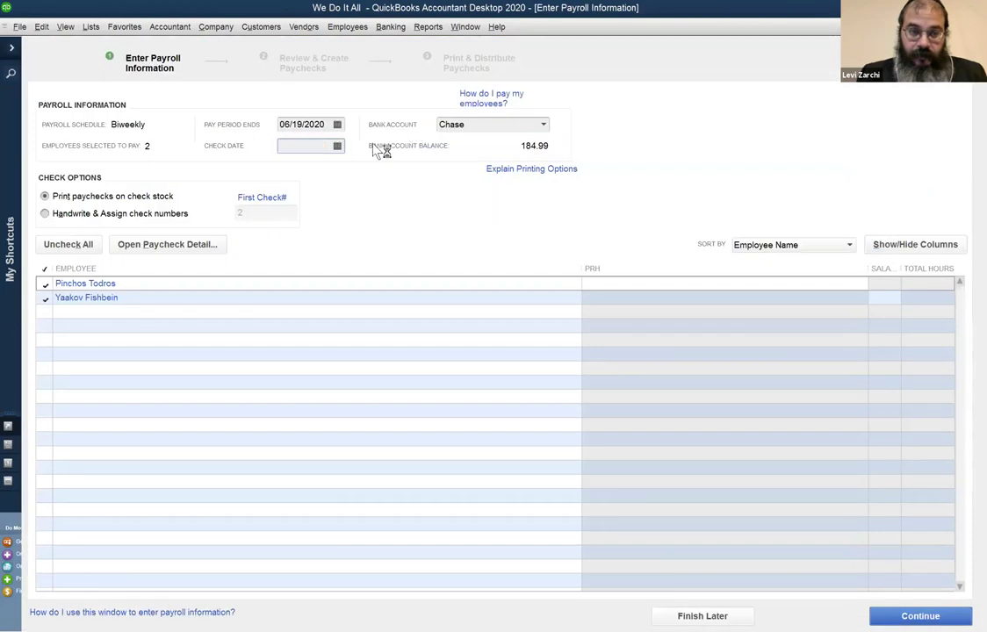
left_click(46, 283)
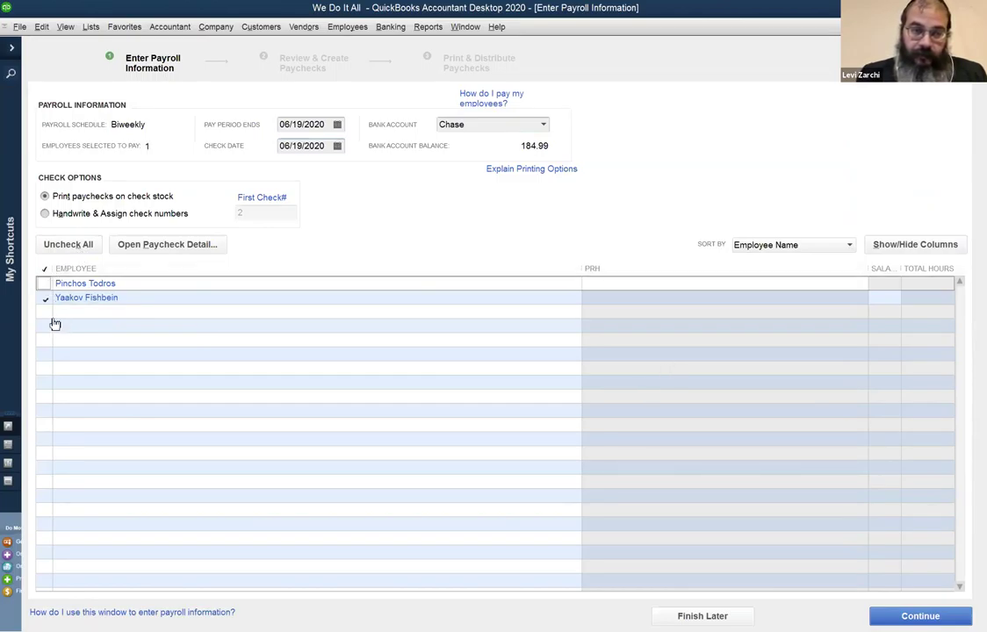
left_click(45, 284)
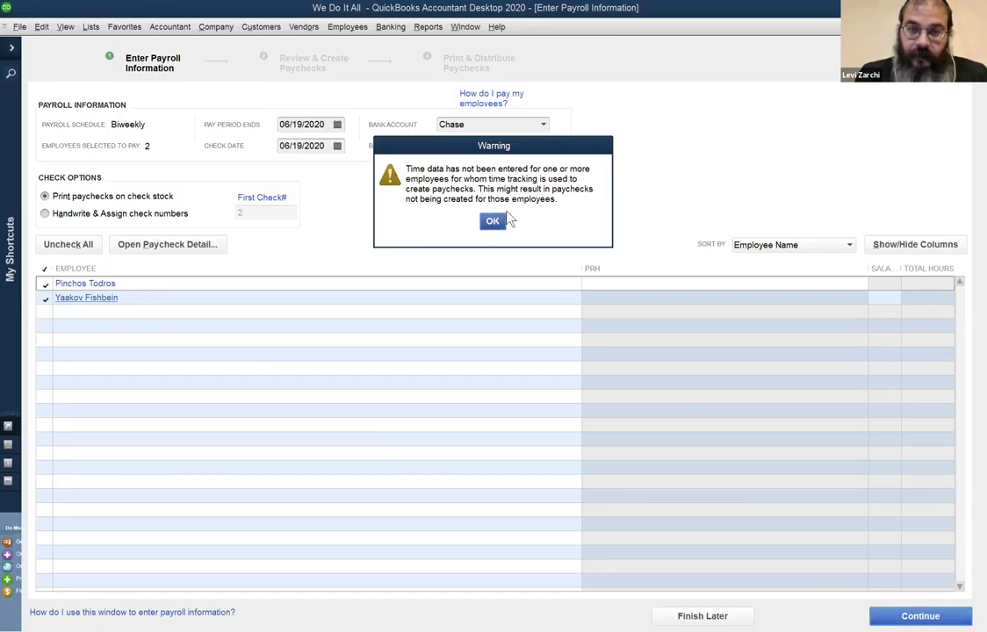
left_click(492, 223)
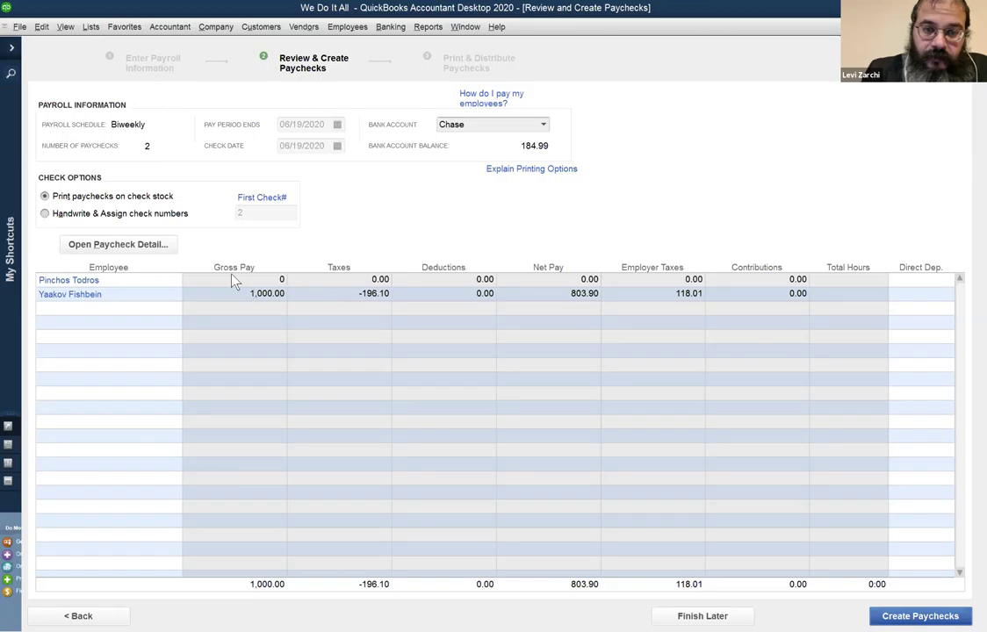
Open the paycheck detail preview from the Review and Create Paychecks list.
left_click(329, 300)
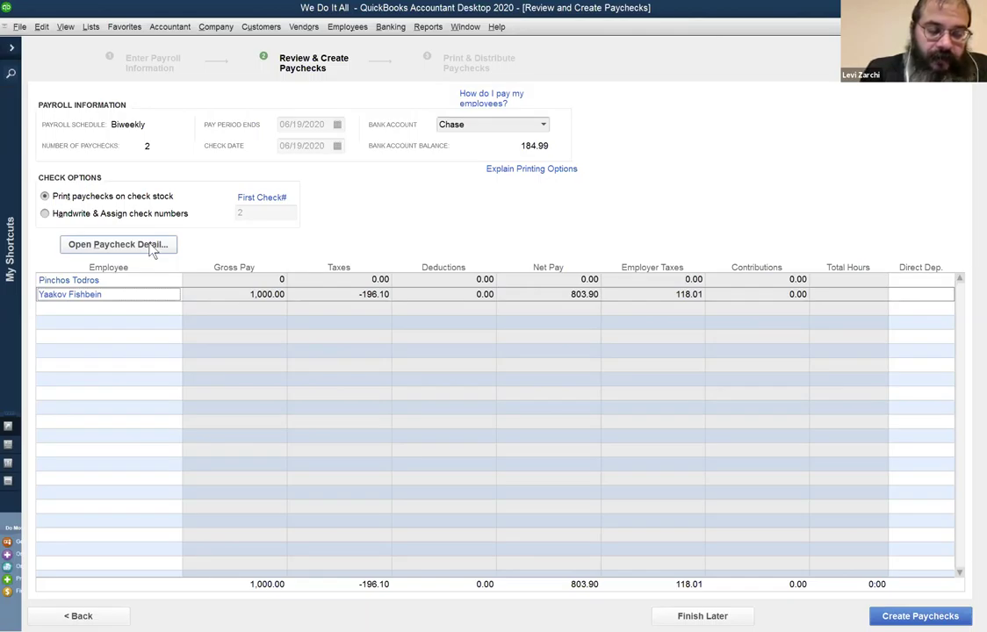
left_click(150, 245)
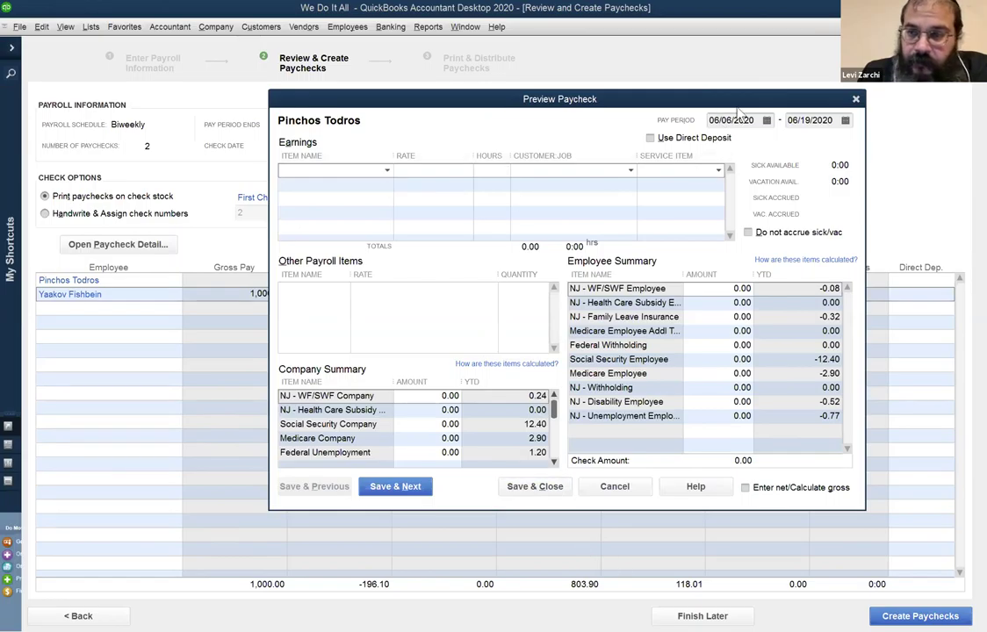
left_click(856, 99)
key("Escape")
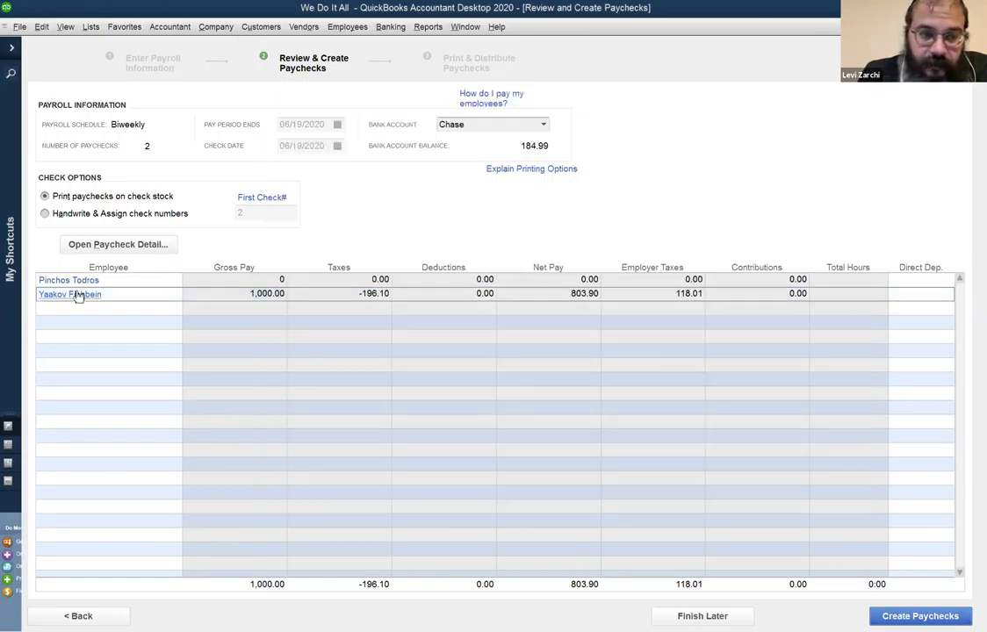
left_click(78, 294)
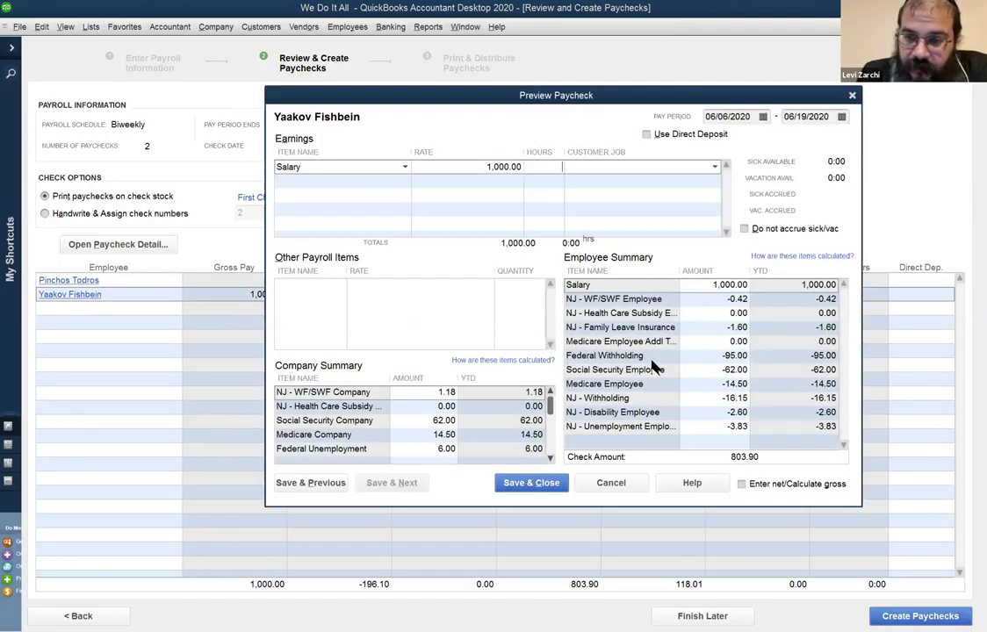
left_click(703, 356)
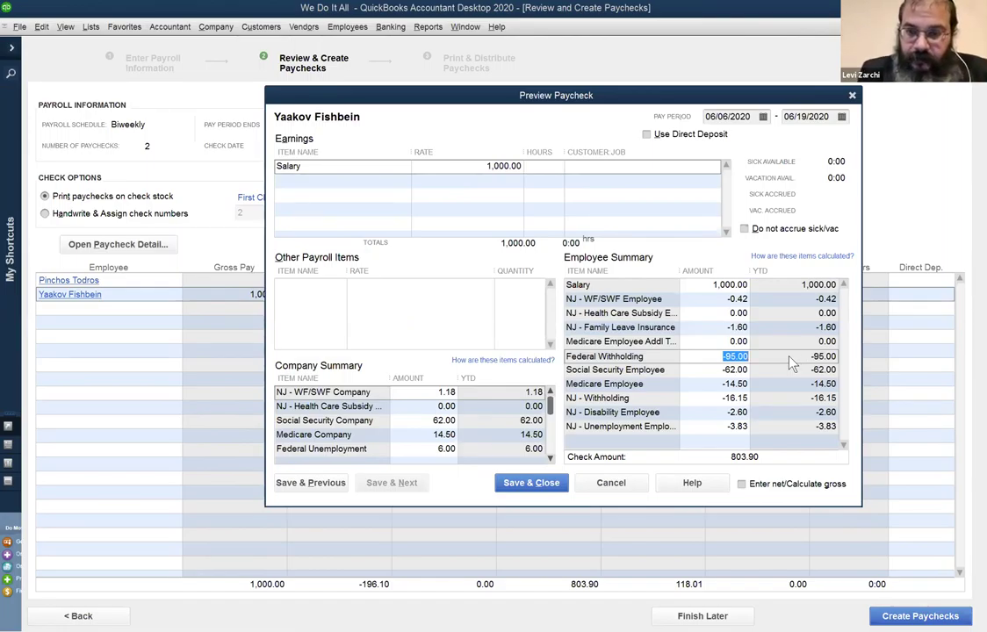
type("0")
key("Tab")
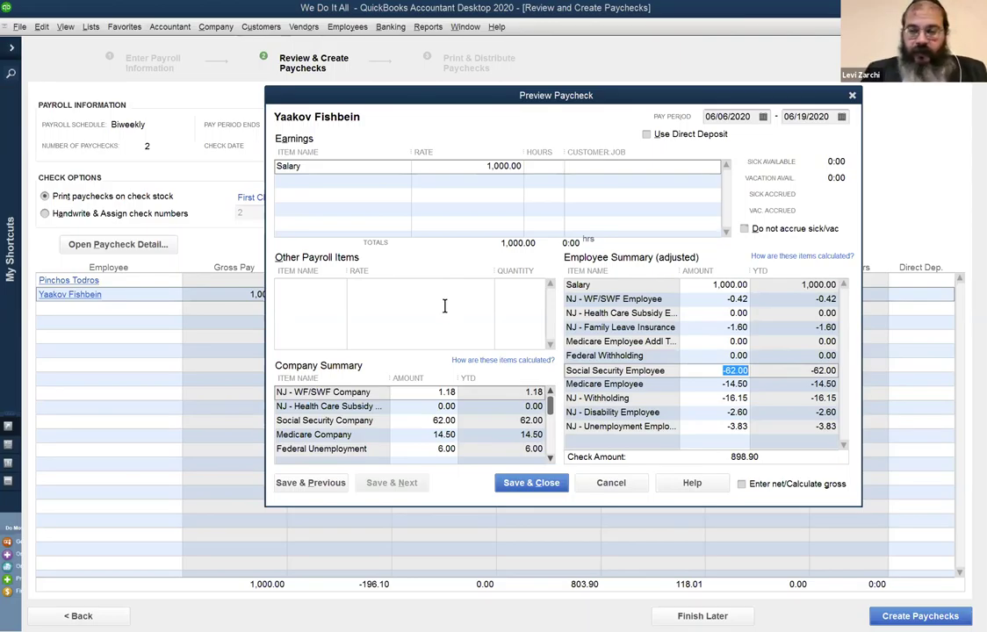
Set his NJ - Disability Employee tax to 0, then cancel and discard the paycheck changes.
left_click(700, 400)
key("Tab")
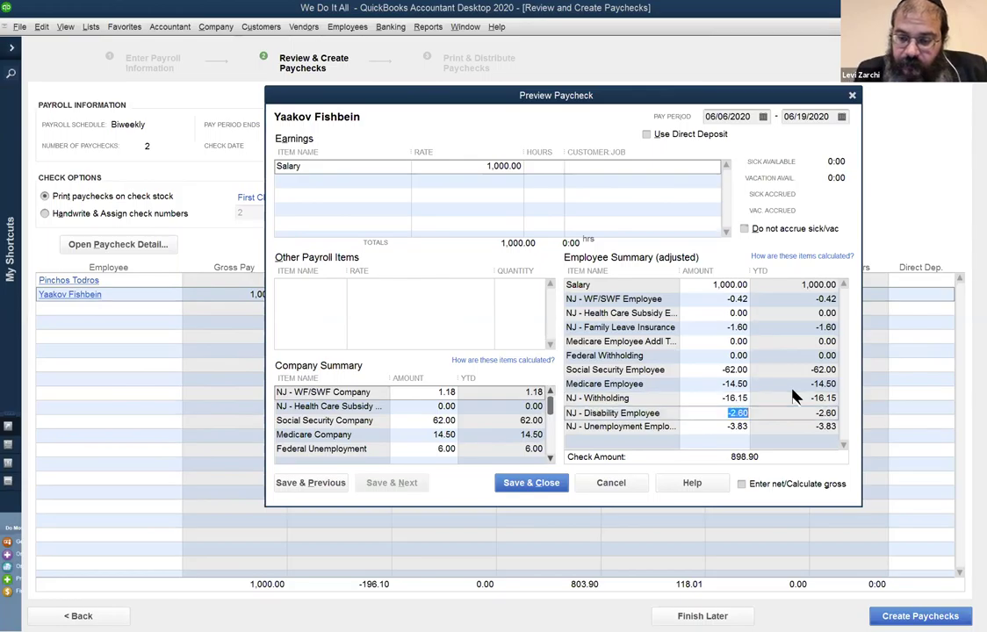
type("0")
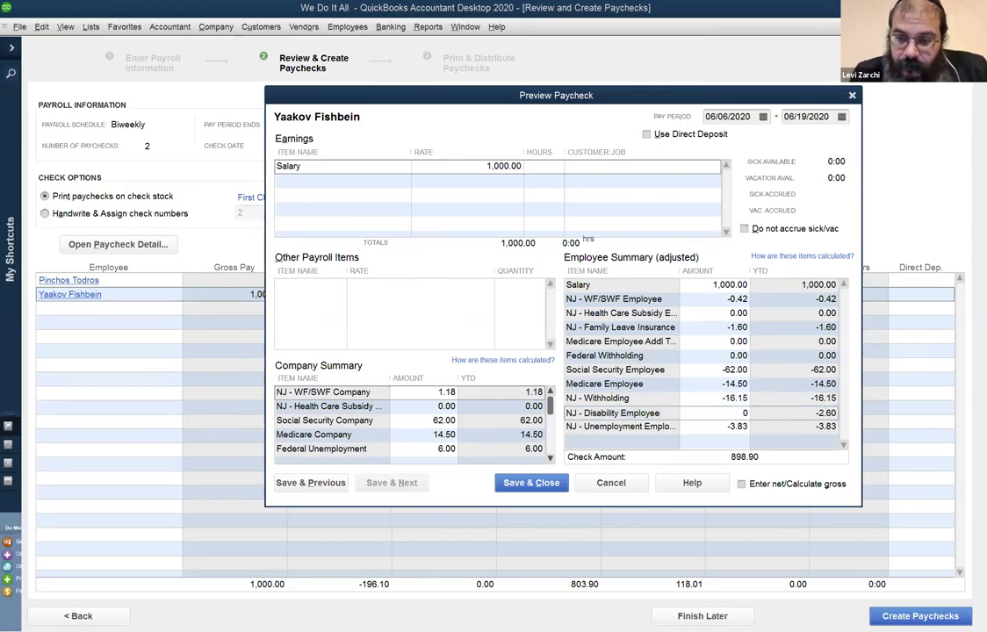
key("Tab")
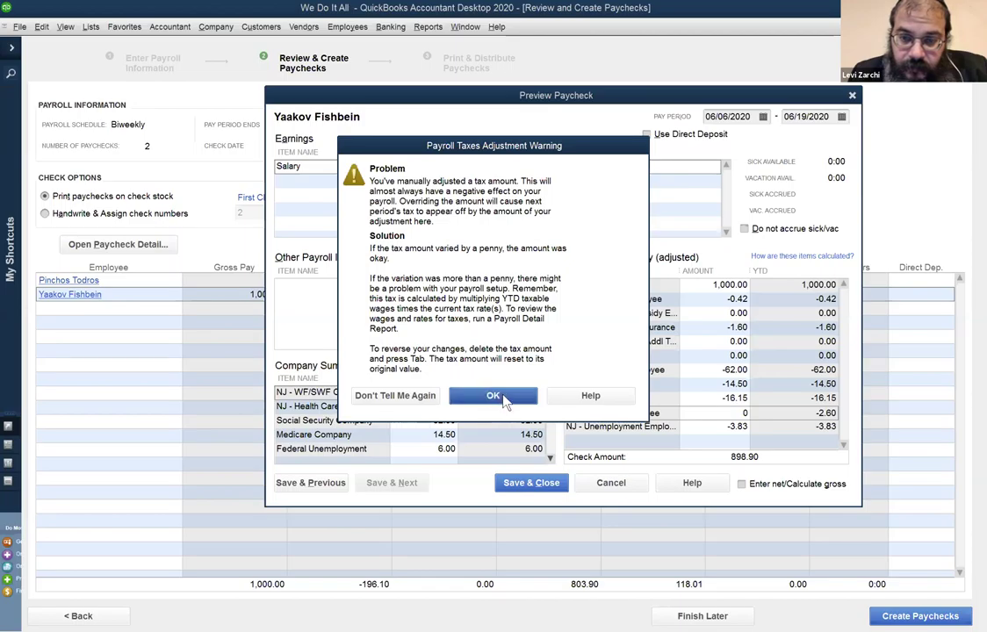
left_click(503, 400)
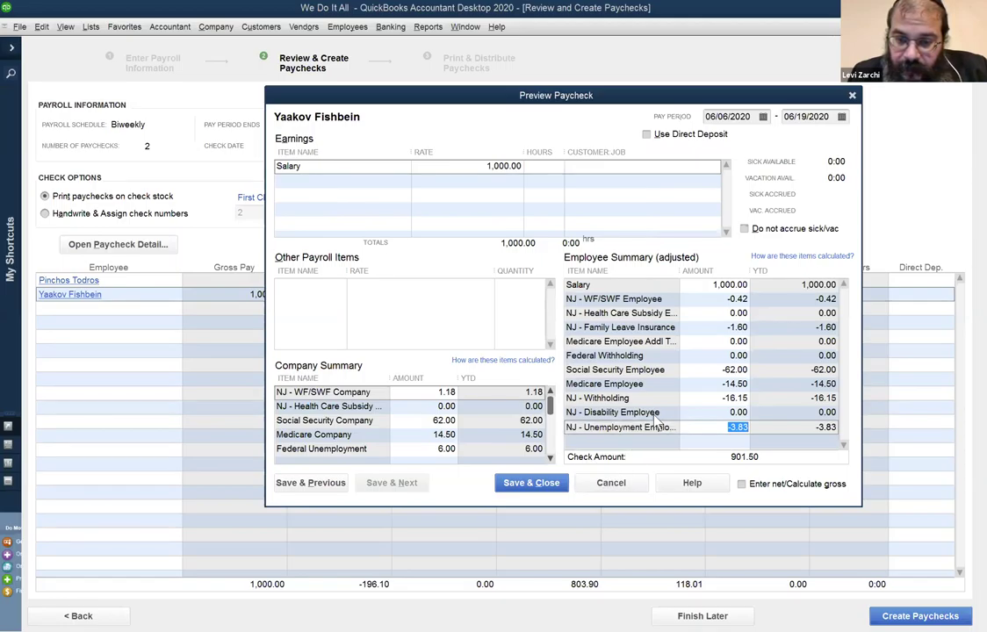
left_click(619, 483)
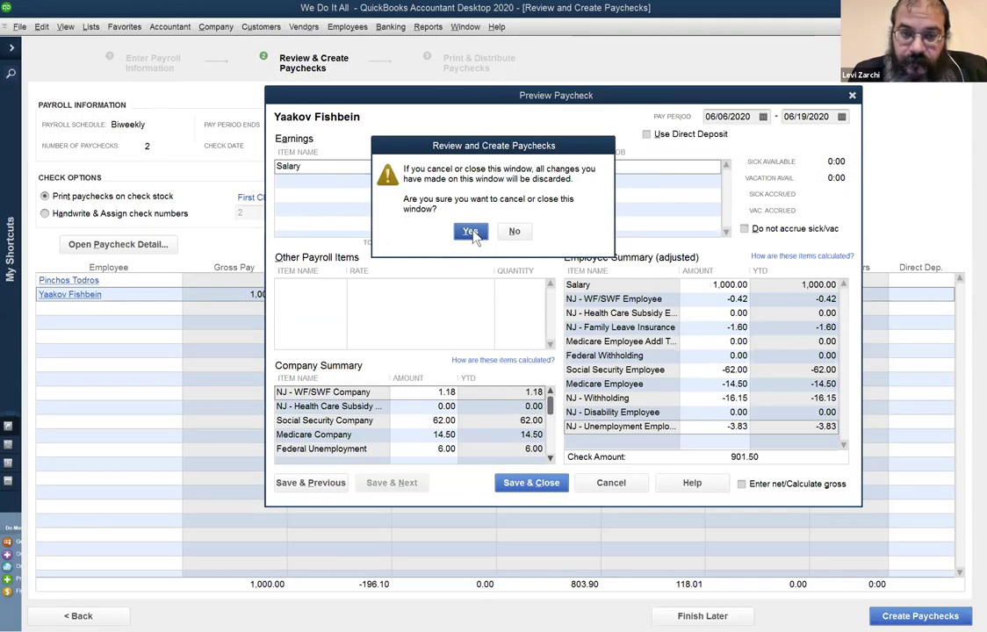
left_click(470, 232)
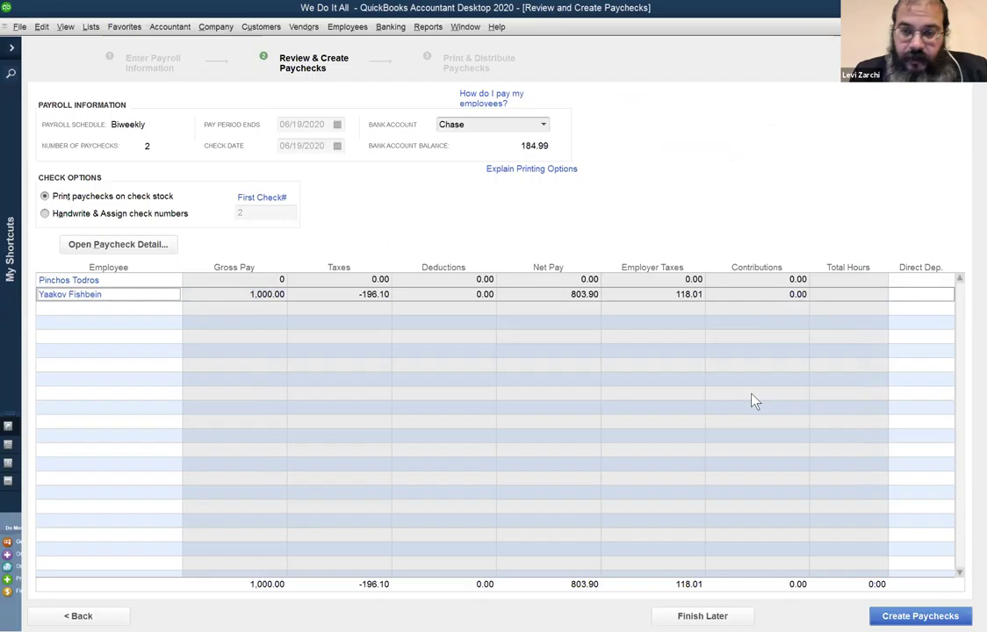
left_click(711, 352)
type("0")
key("Tab")
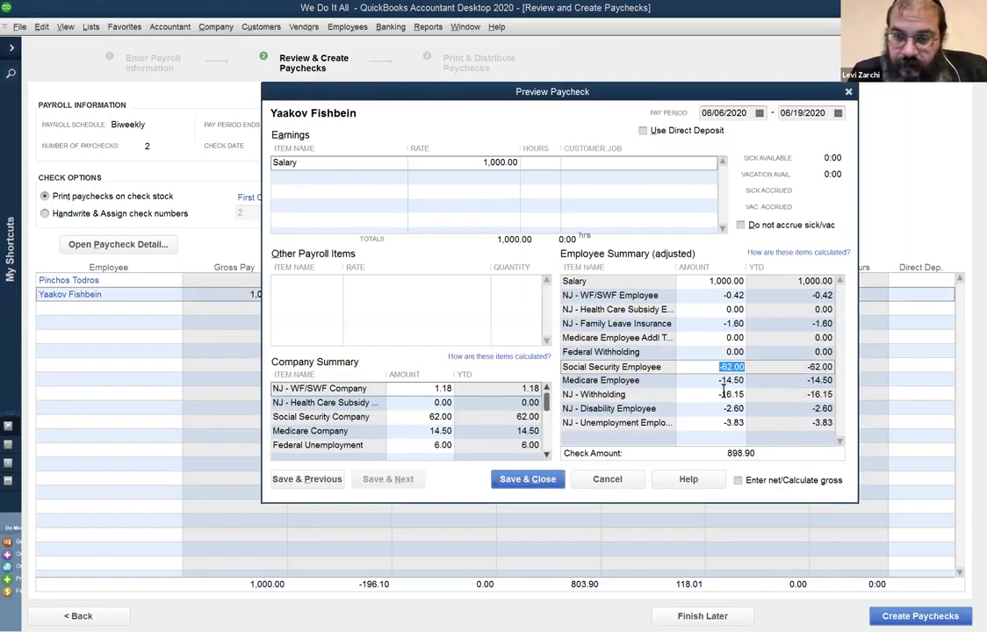
left_click(711, 394)
type("0")
key("Tab")
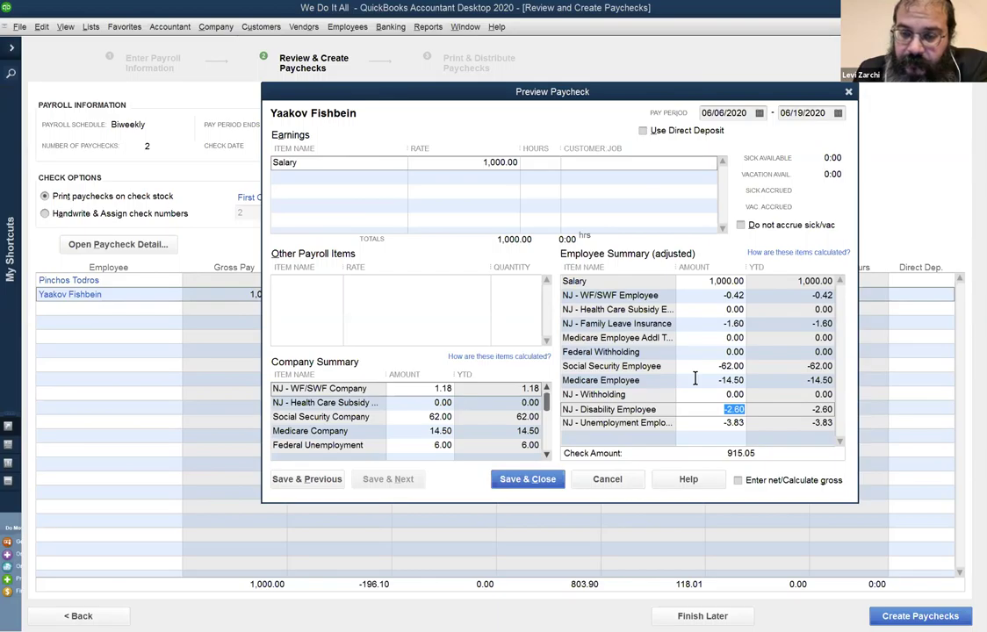
Review the Company Summary taxes and save the 915.05 paycheck.
left_click(403, 432)
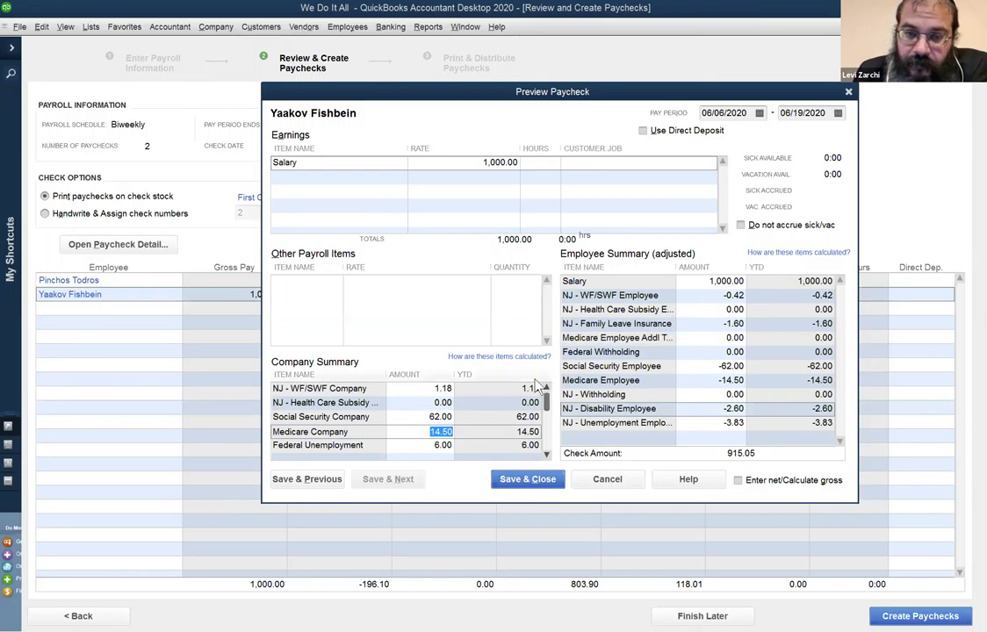
left_click(547, 456)
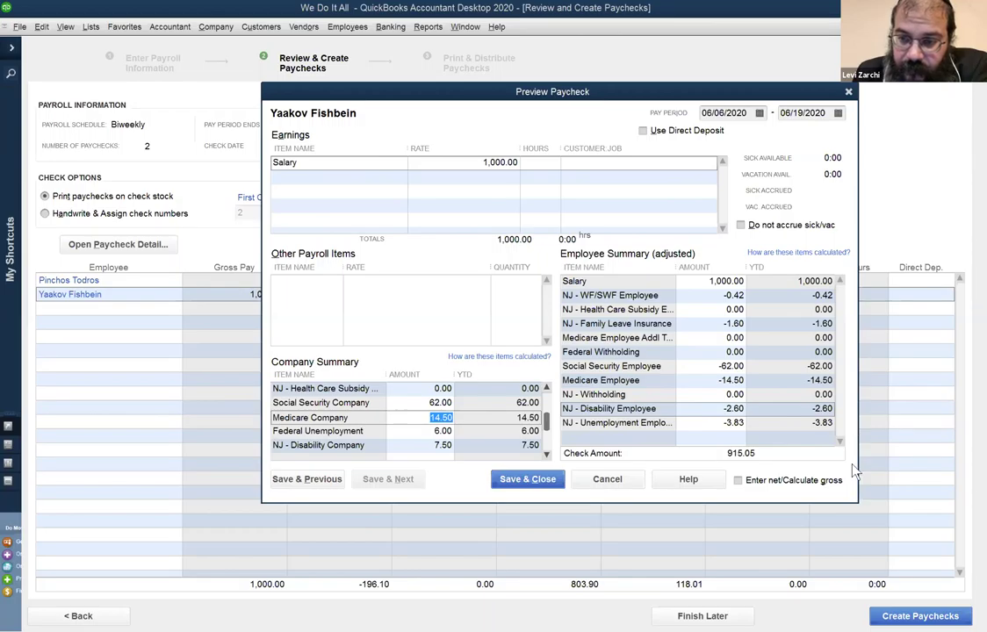
left_click(548, 455)
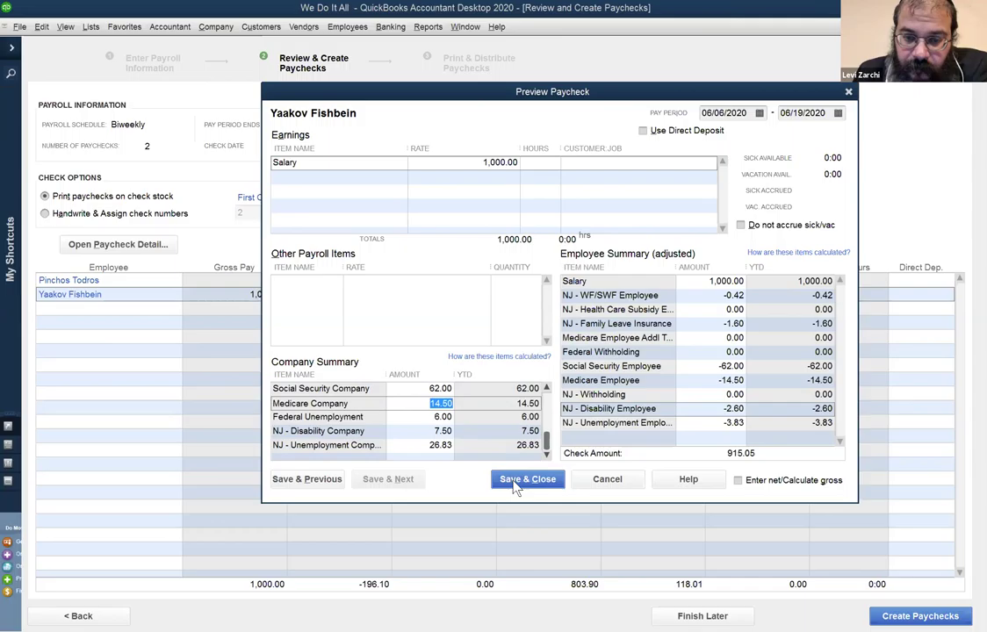
left_click(516, 481)
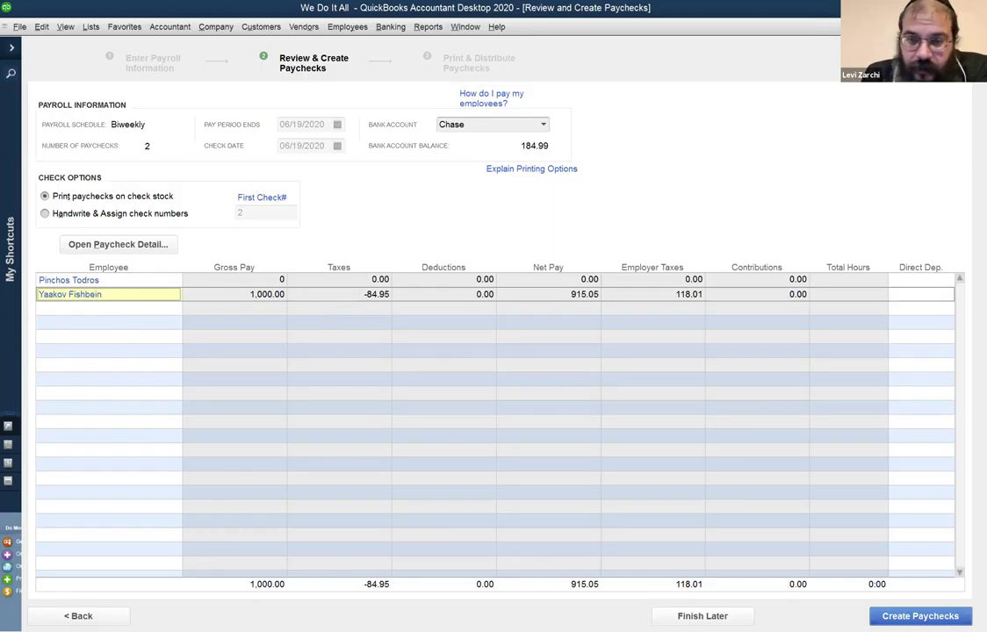
left_click(70, 294)
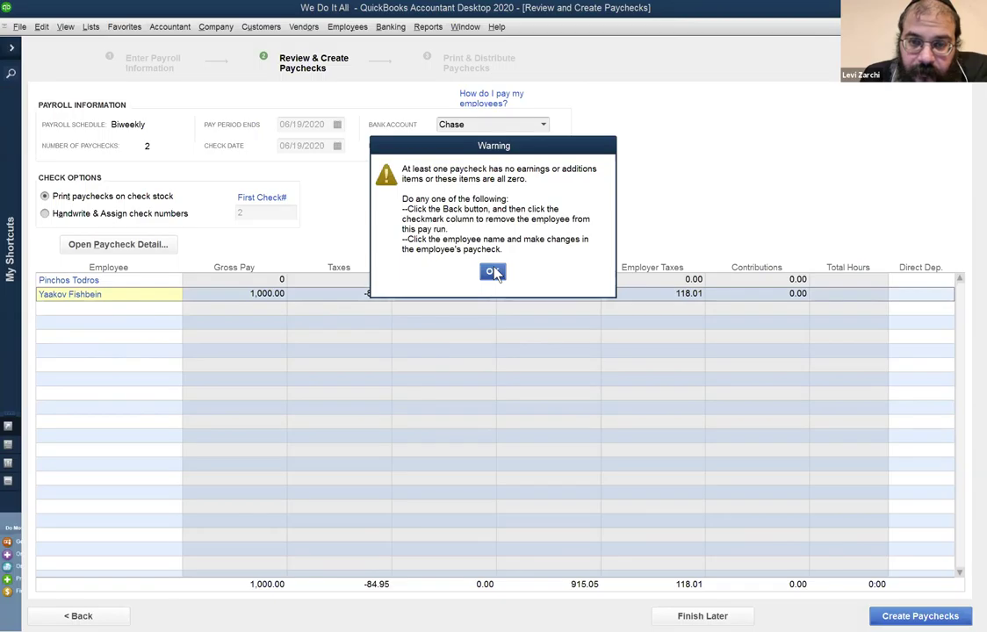
left_click(492, 272)
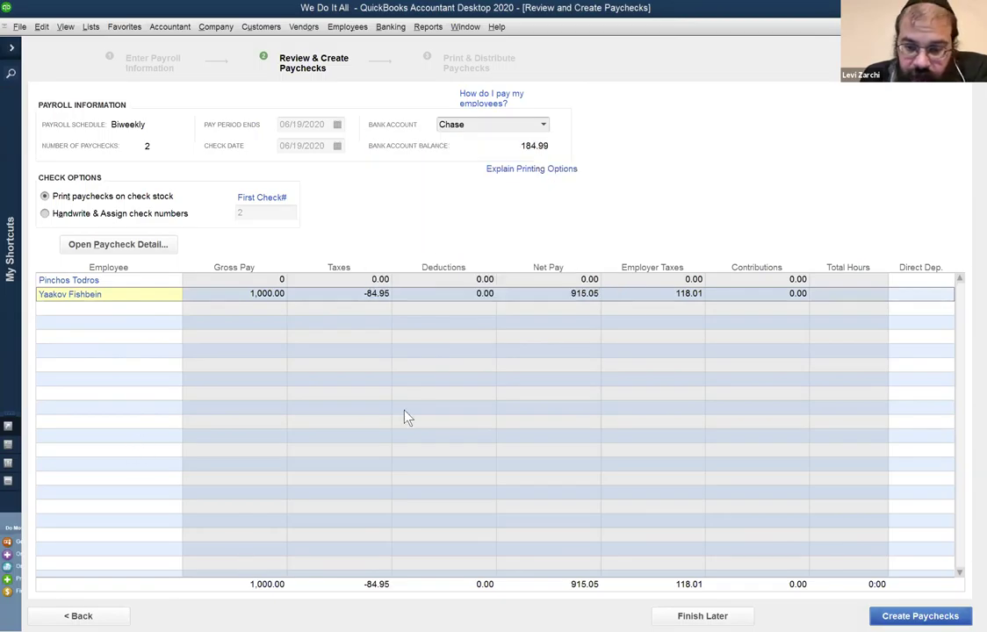
left_click(77, 616)
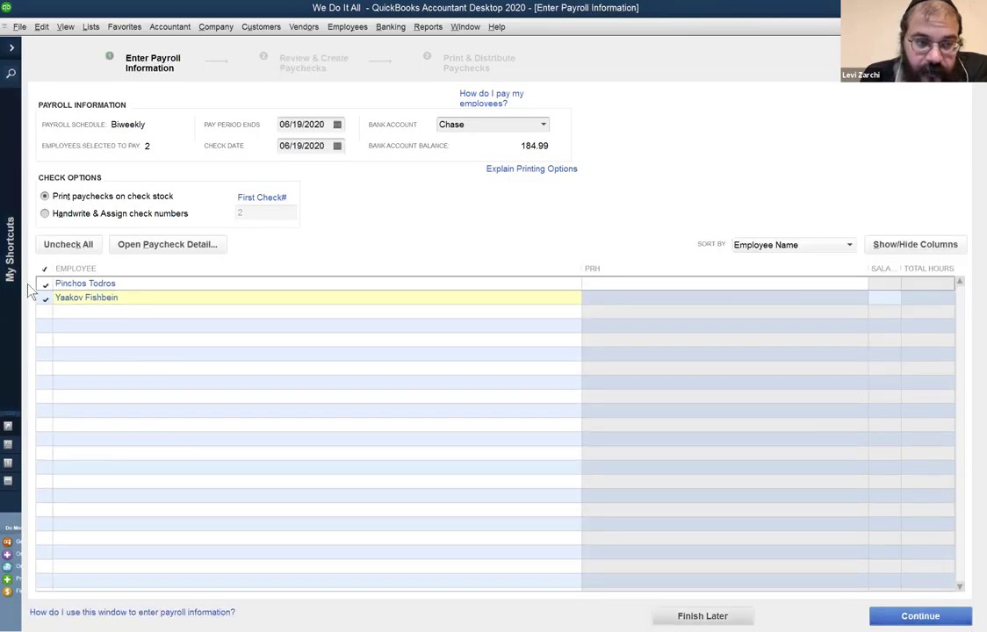
left_click(43, 283)
left_click(920, 617)
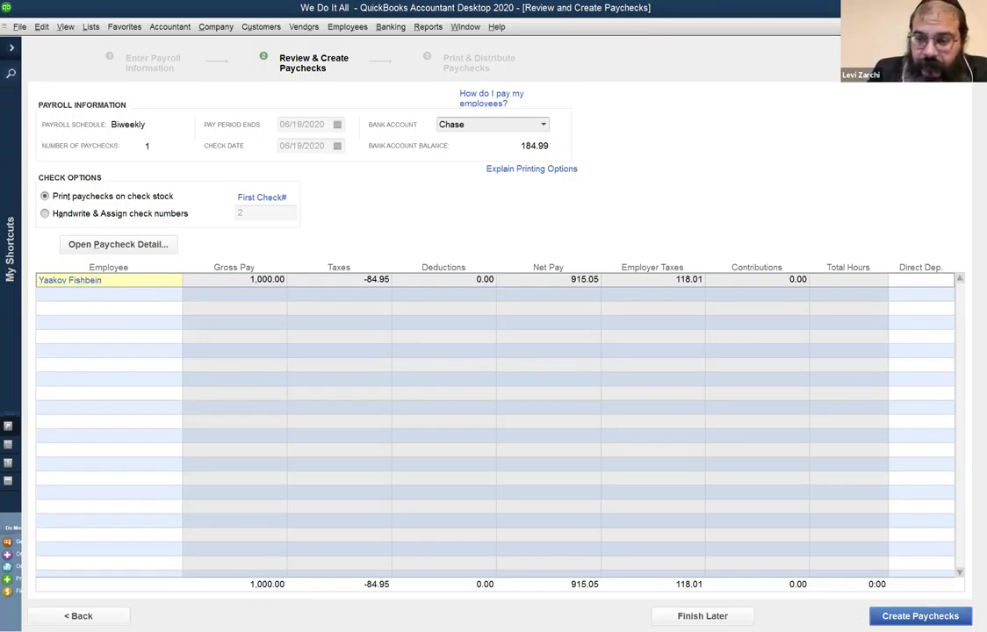
left_click(947, 619)
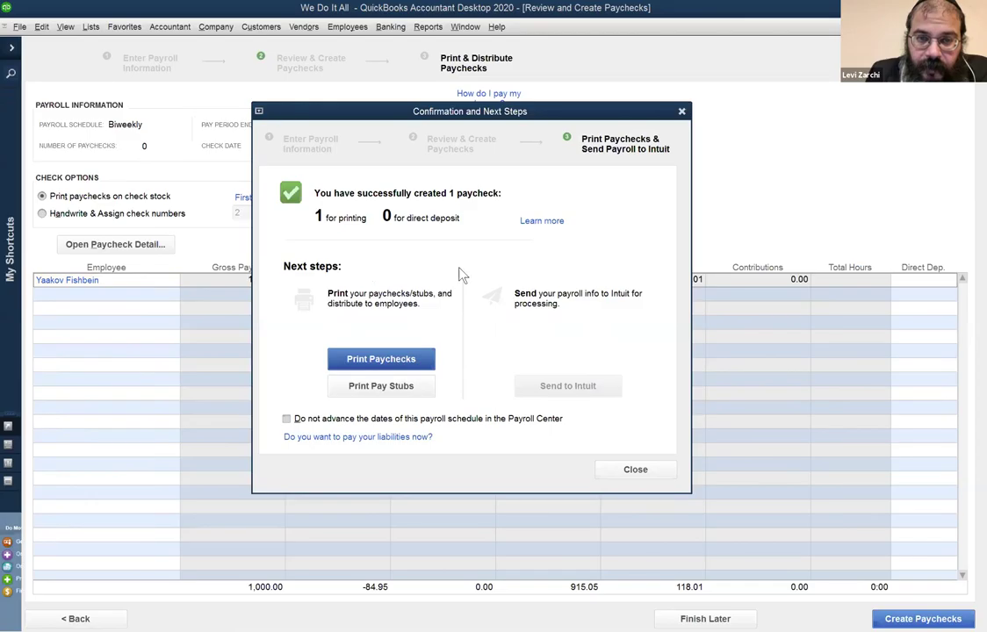
left_click(634, 470)
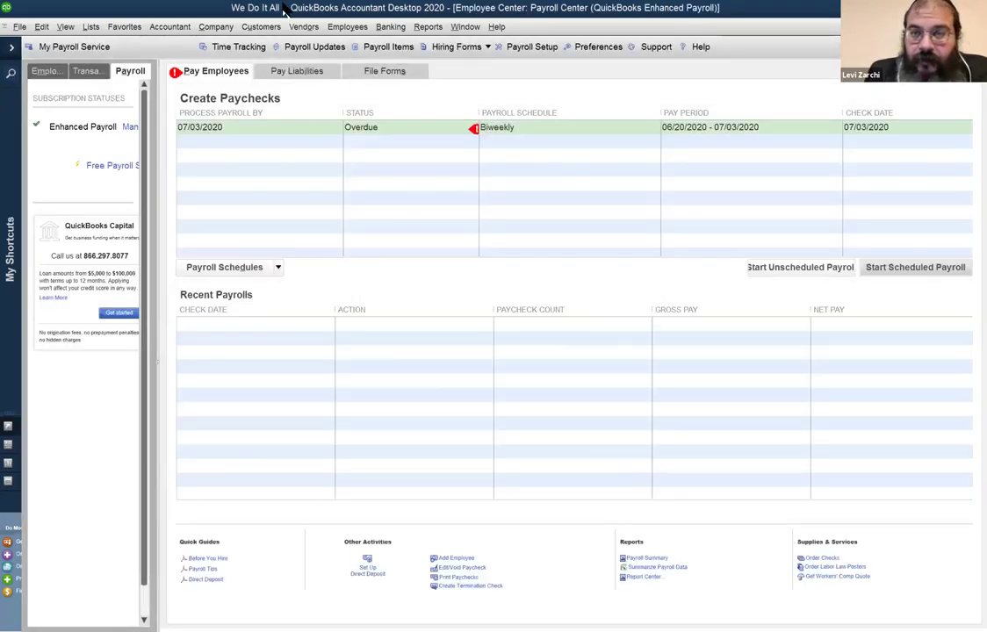
Open the Chase register through Banking > Use Register to see the 06/19/2020 paycheck.
left_click(465, 27)
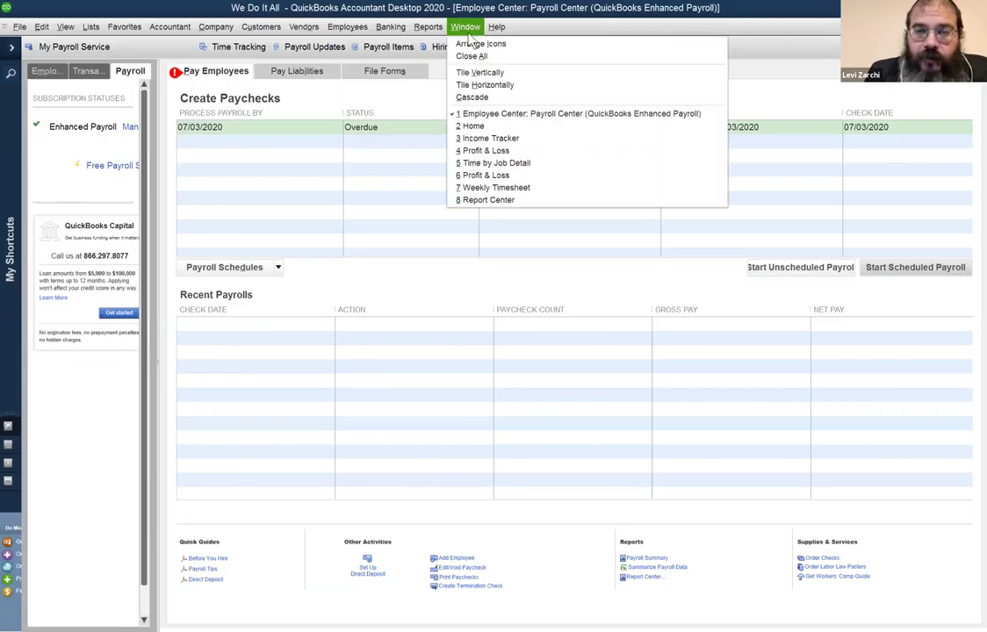
left_click(386, 26)
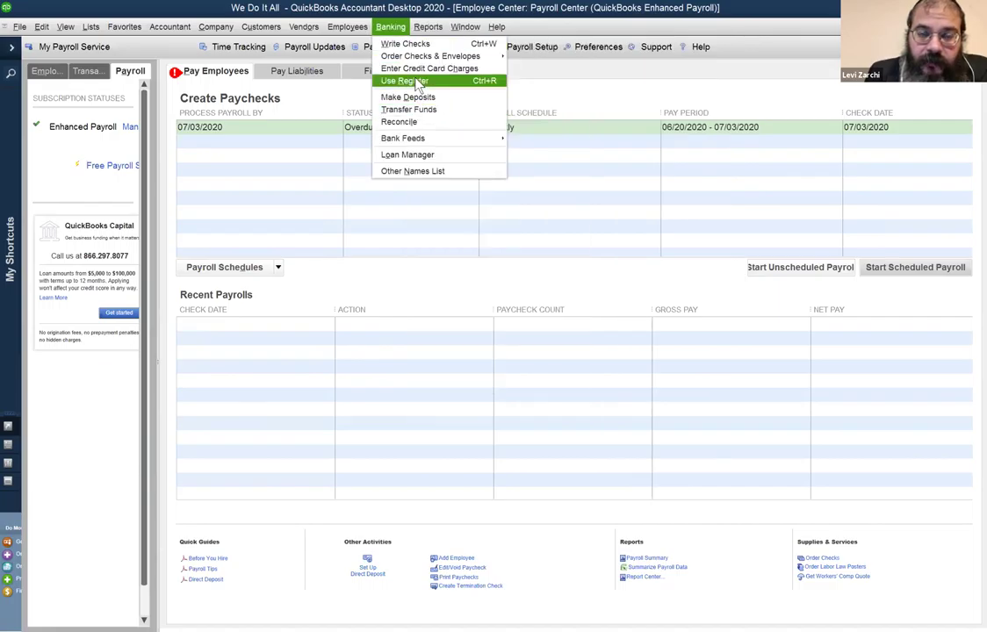
key("Return")
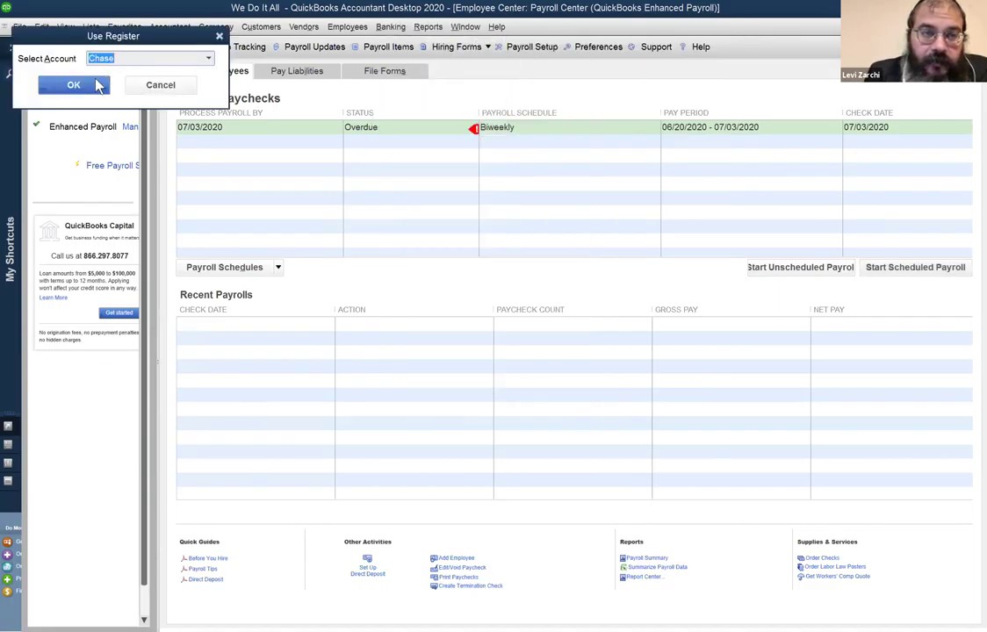
left_click(95, 83)
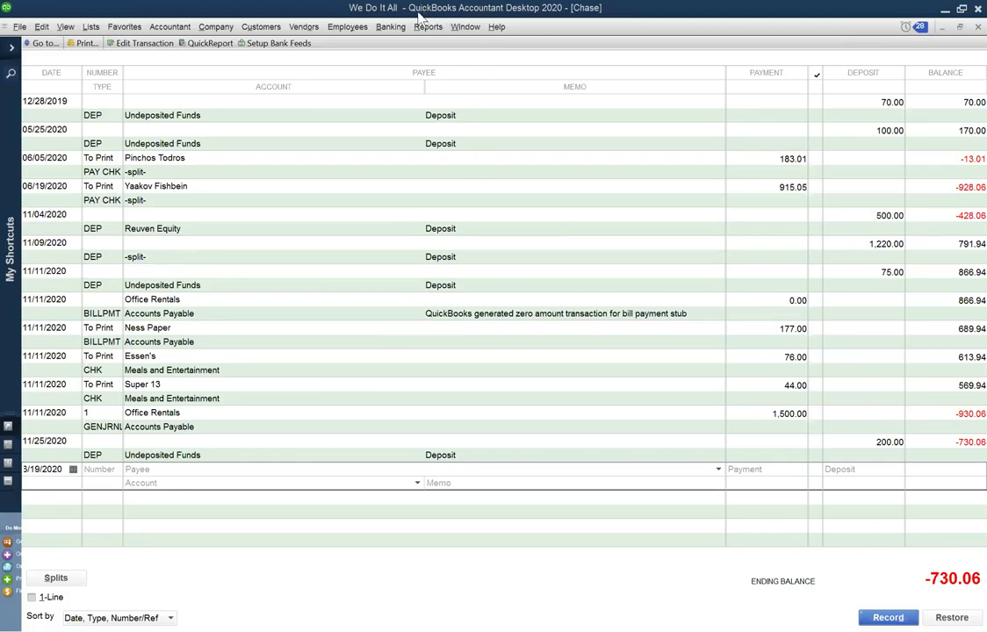
Open the Employee Center from the Employees menu, briefly browsing the payroll menu options.
left_click(347, 27)
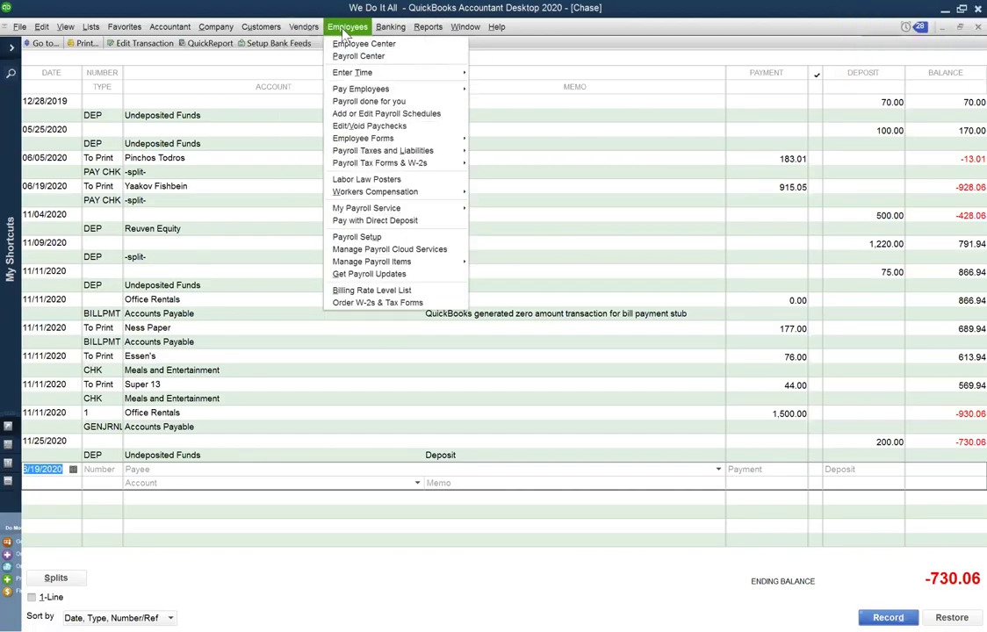
left_click(344, 44)
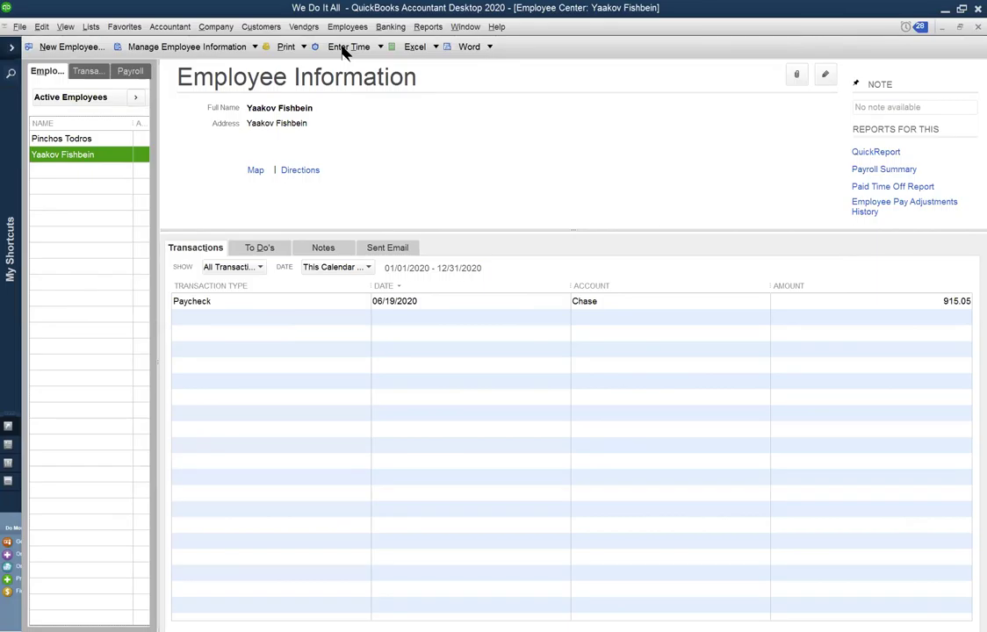
left_click(259, 27)
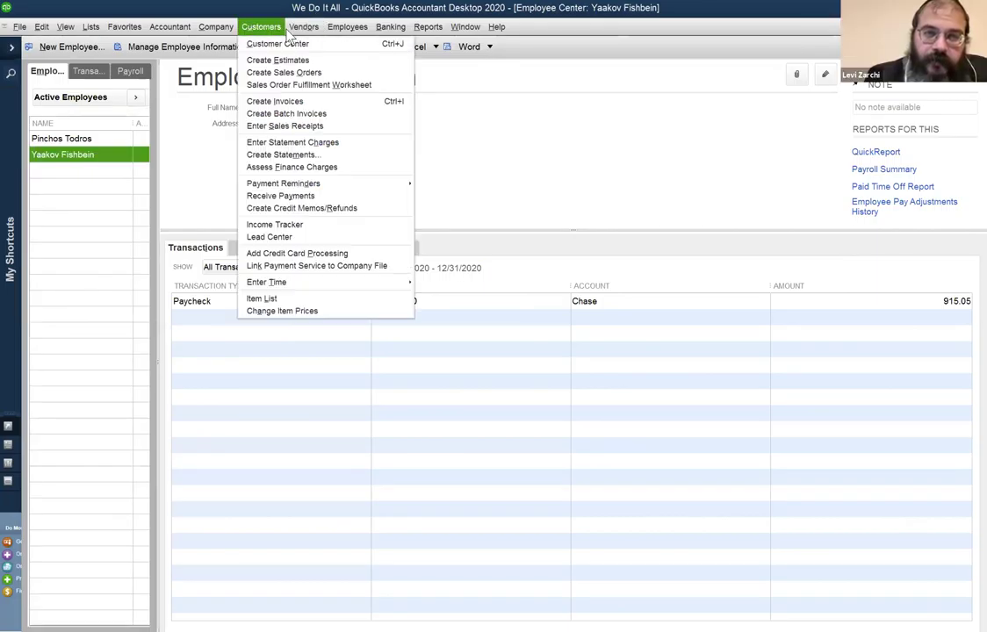
left_click(338, 29)
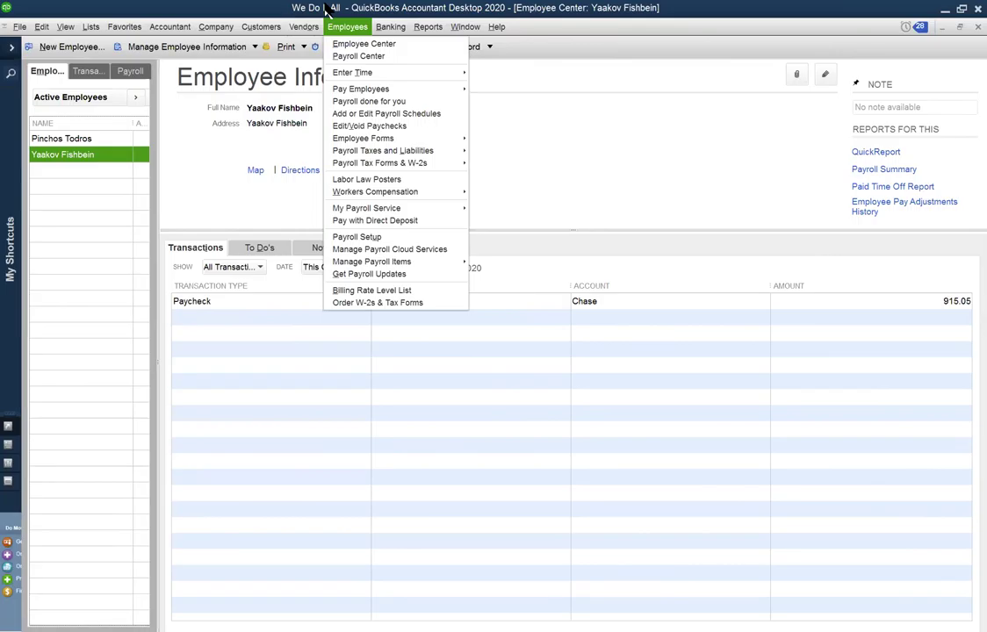
left_click(329, 8)
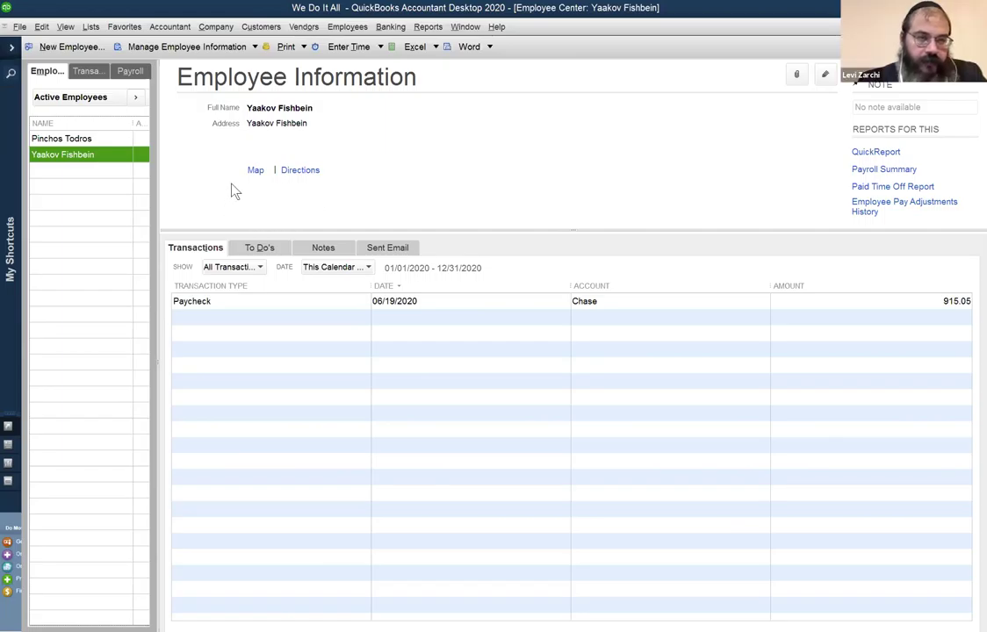
left_click(826, 76)
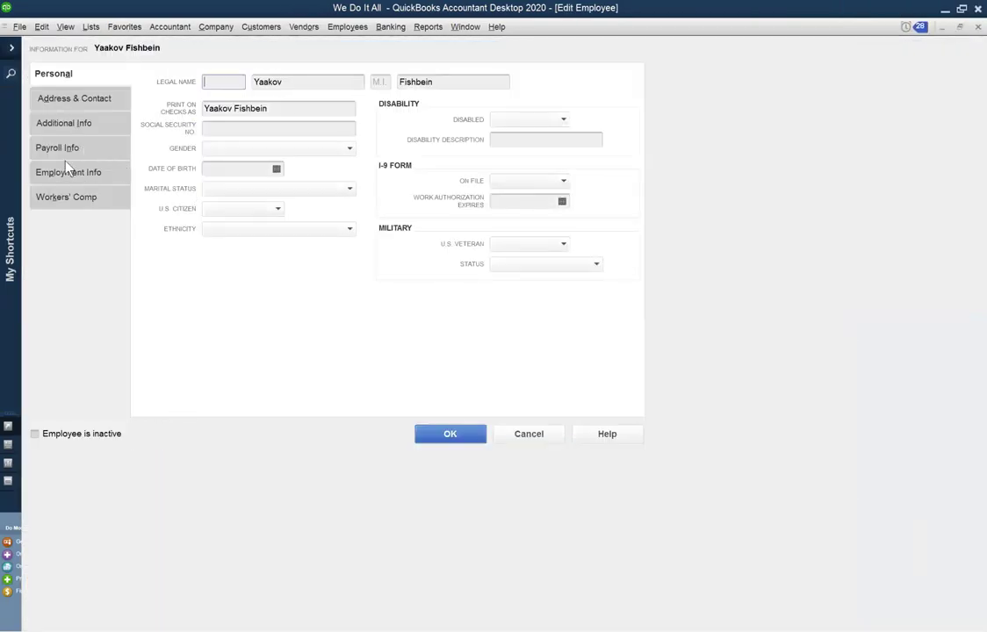
left_click(83, 149)
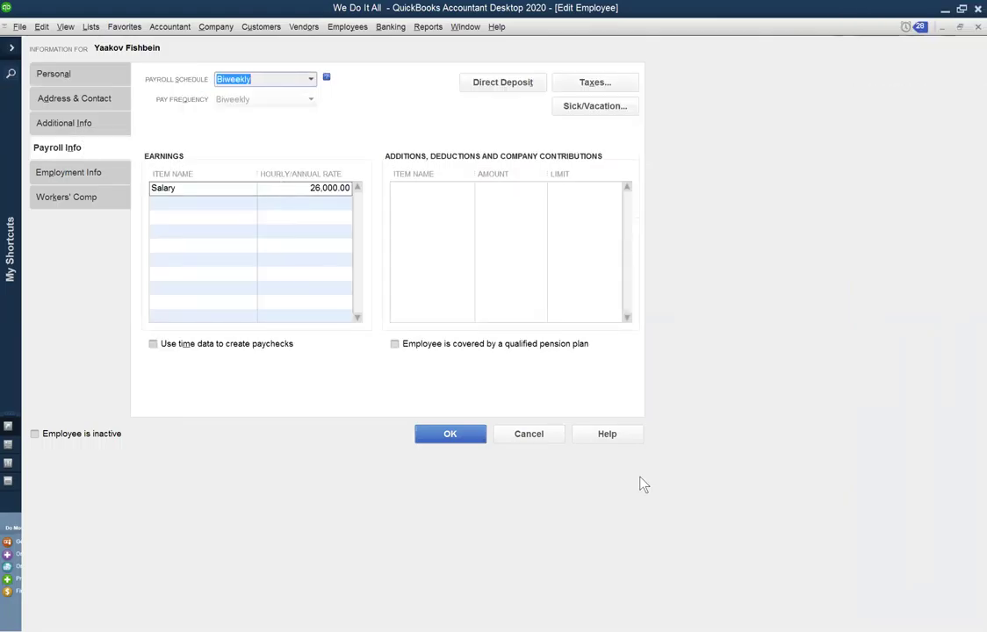
left_click(544, 439)
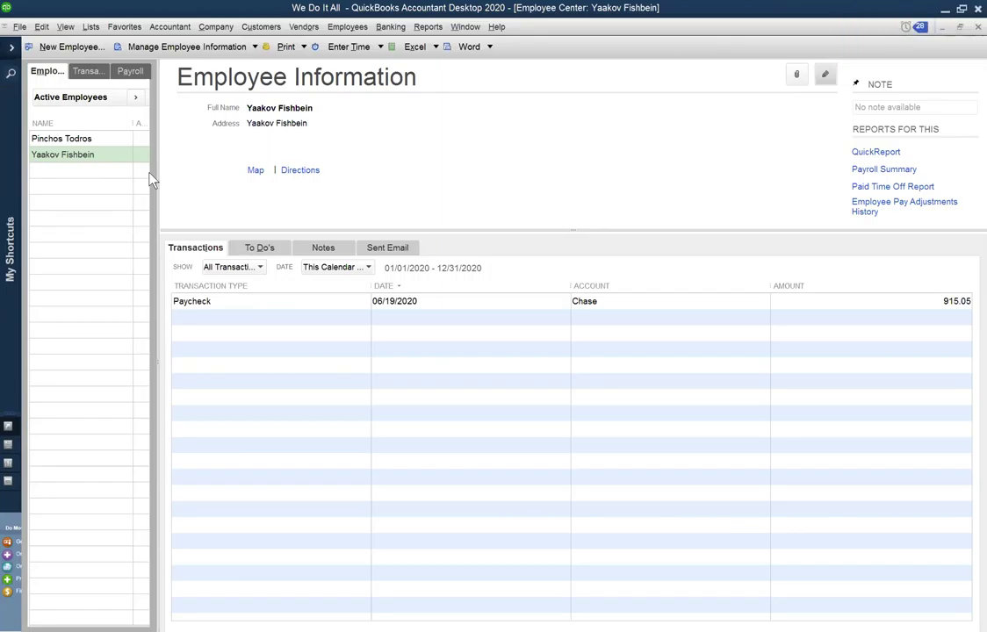
left_click(348, 26)
left_click(355, 44)
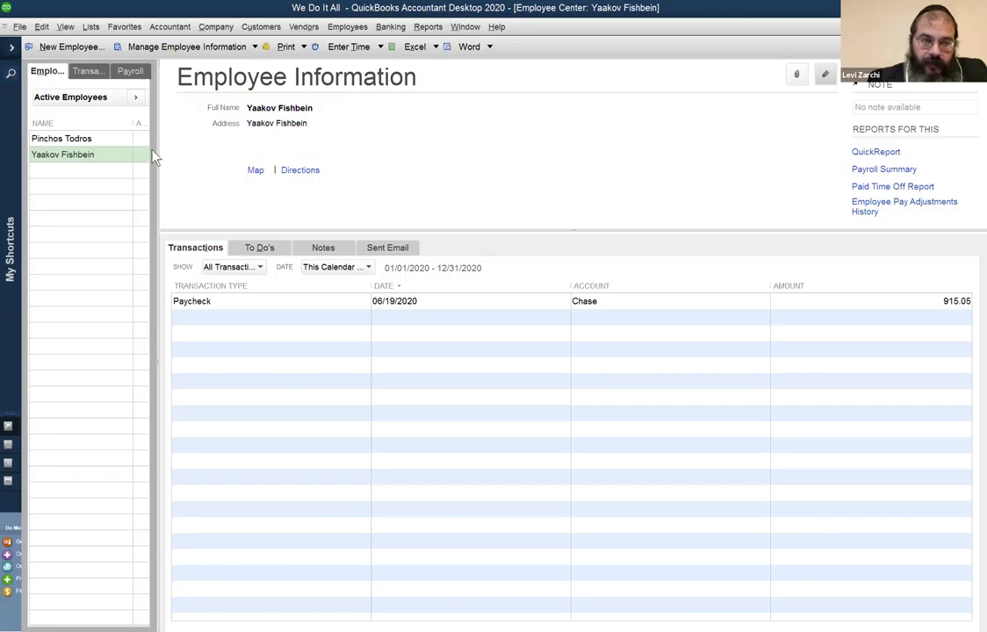
left_click(88, 140)
left_click(92, 154)
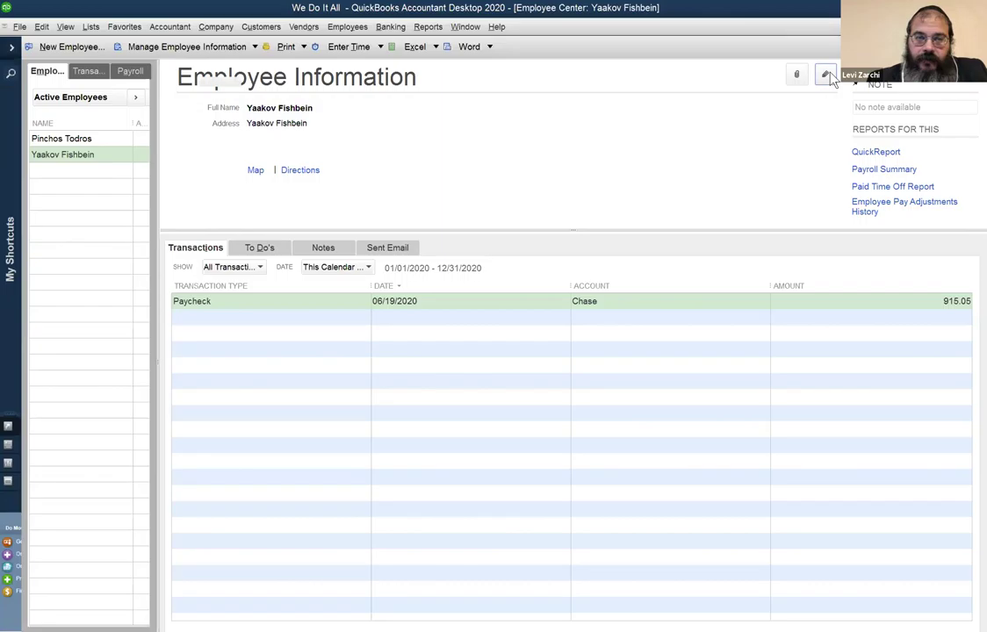
left_click(825, 76)
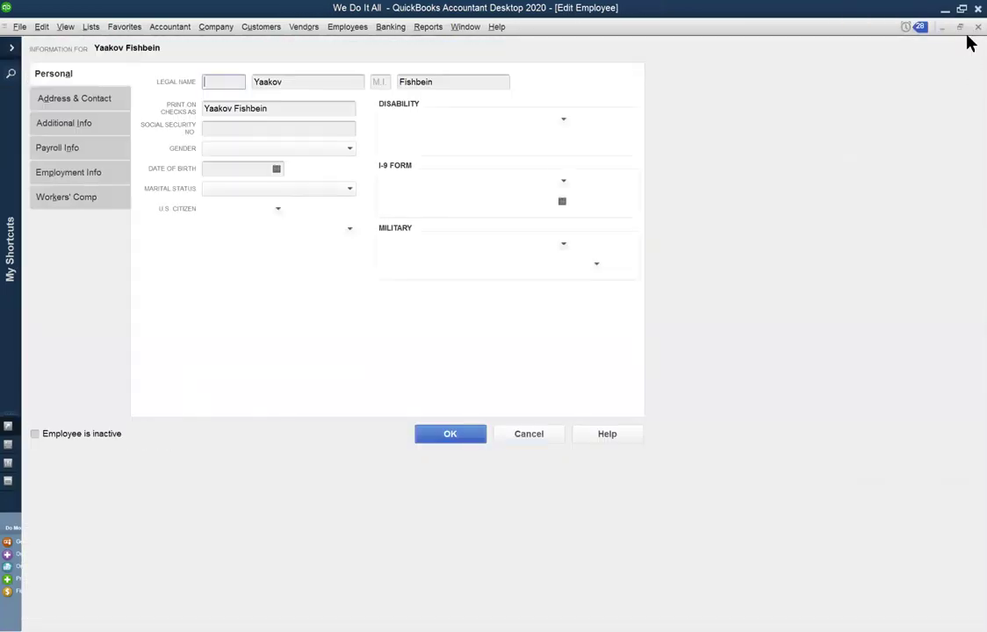
left_click(977, 28)
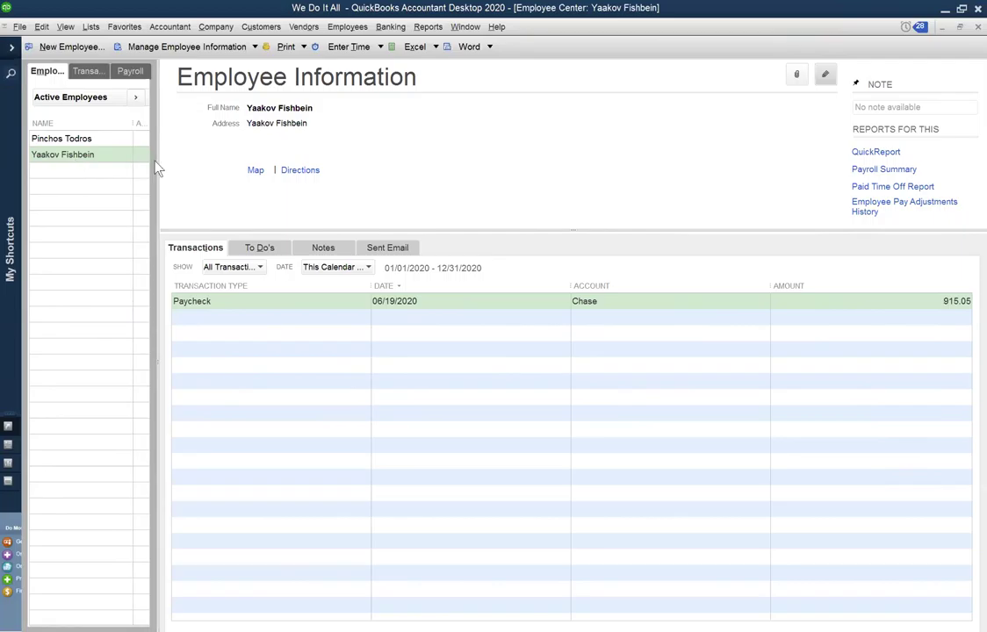
left_click_drag(252, 144, 148, 139)
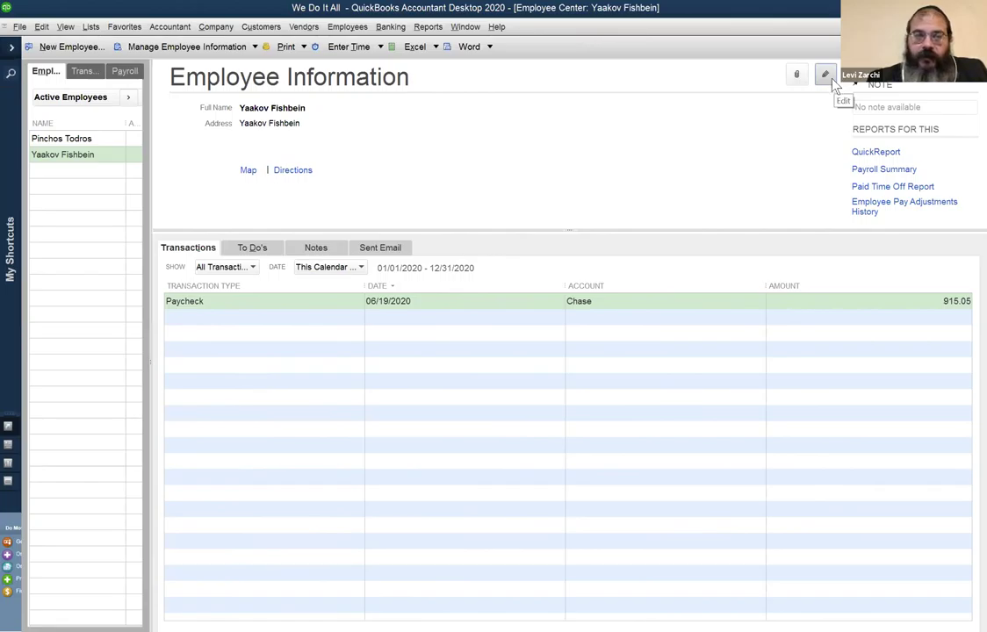
In Edit Employee, switch between Personal and Payroll Info to check Biweekly schedule and 26,000.00 salary.
left_click(826, 76)
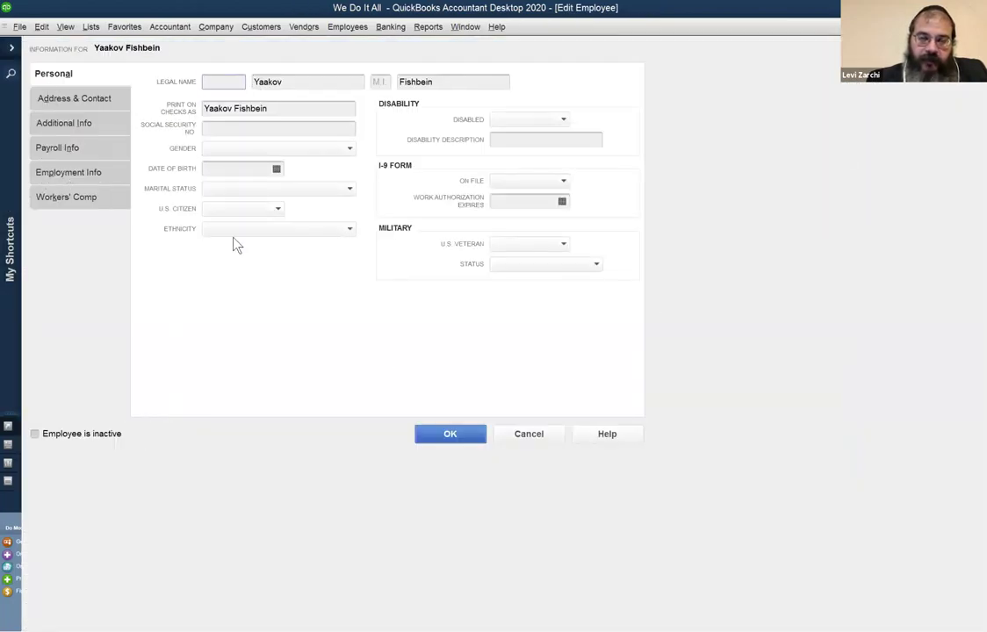
left_click(78, 151)
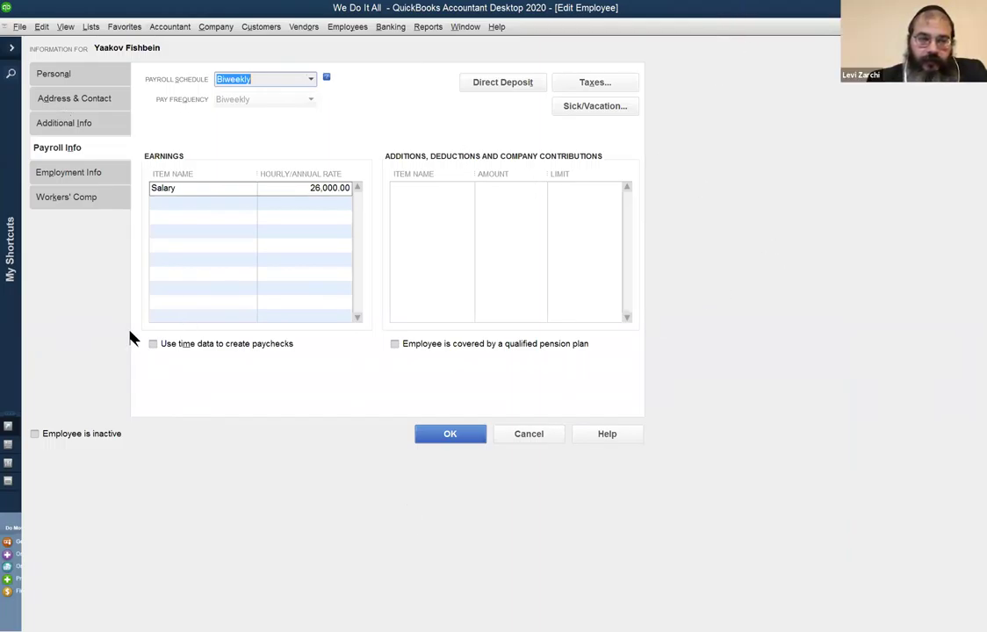
left_click(61, 75)
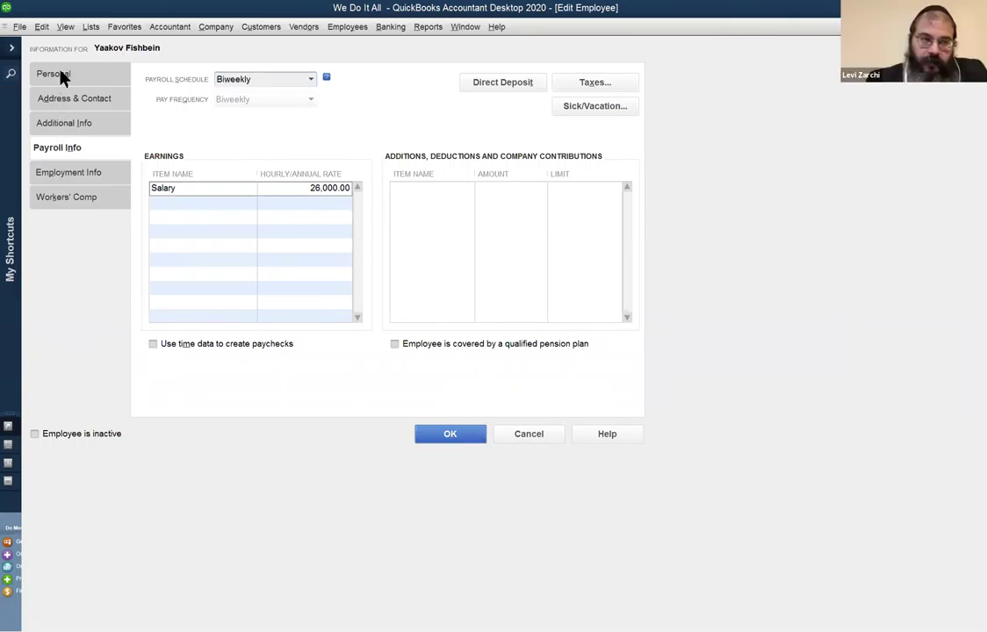
left_click(57, 147)
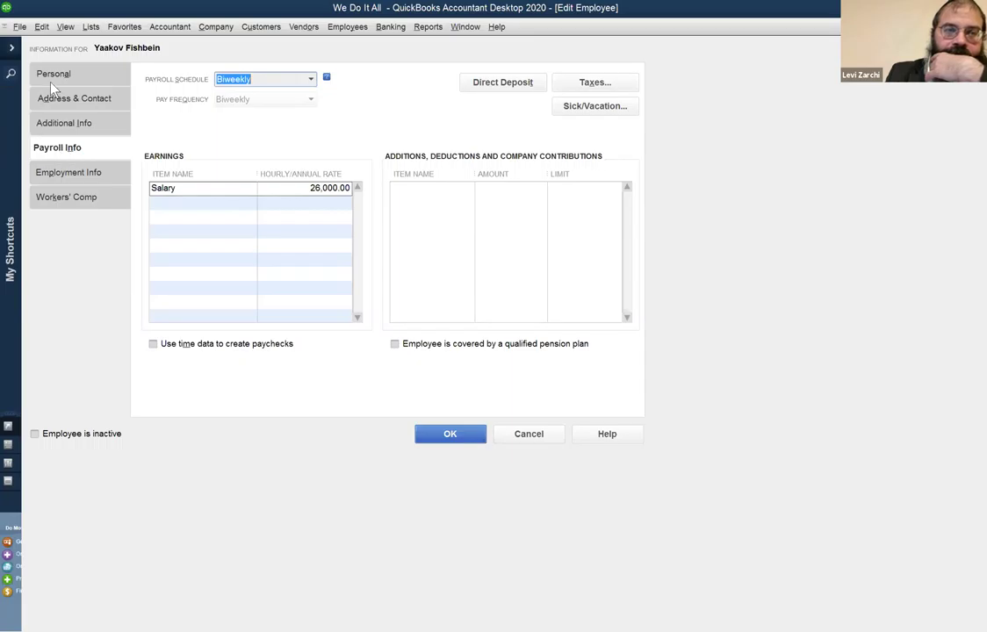
left_click(54, 78)
left_click(62, 149)
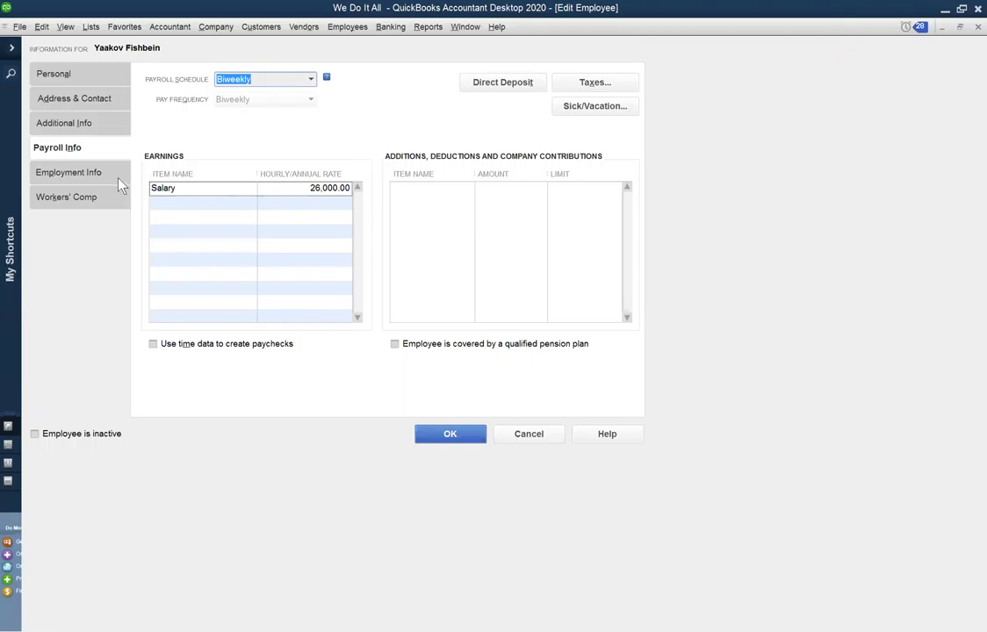
left_click(182, 189)
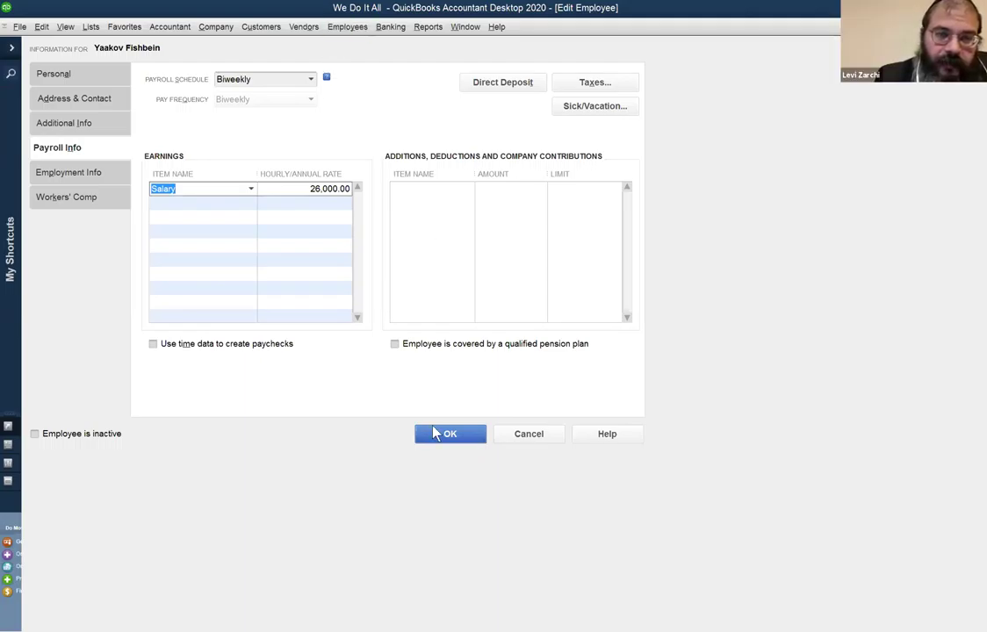
Dismiss the Employees menu and cancel the employee's edit window without saving any changes.
left_click(352, 27)
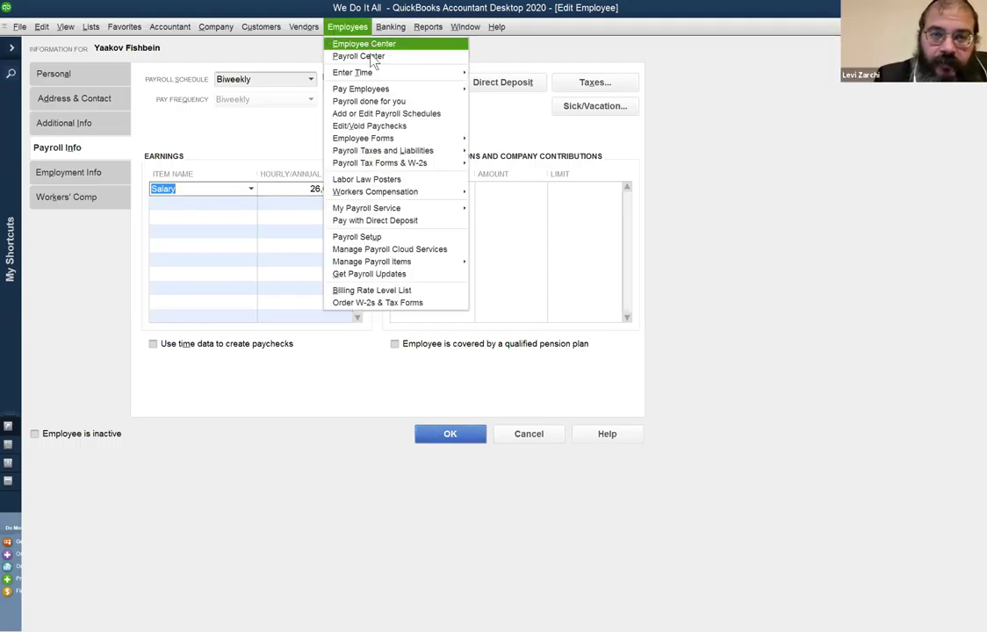
mouse_move(379, 91)
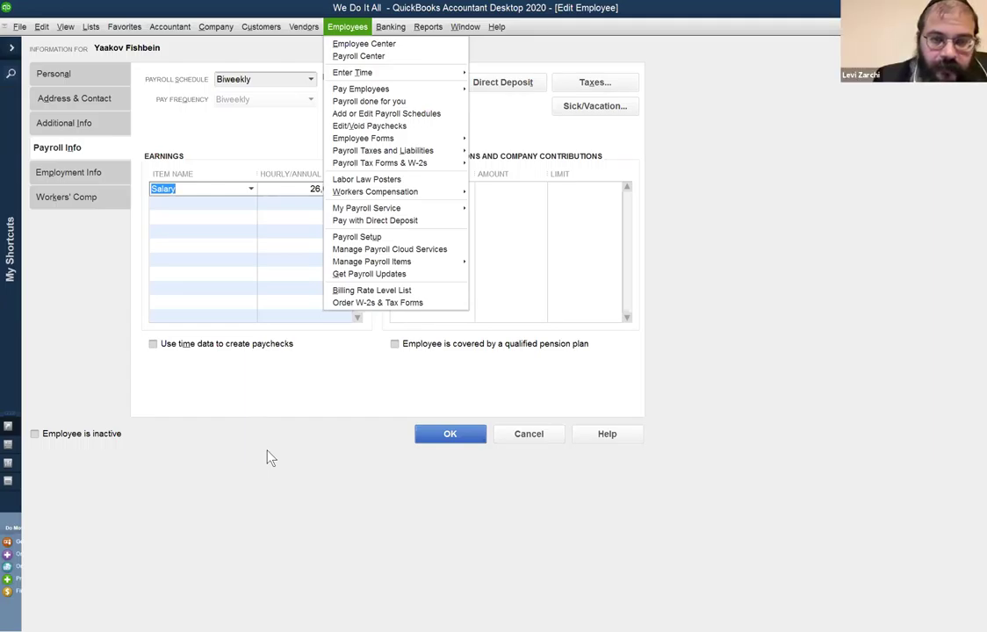
left_click(537, 436)
left_click(523, 435)
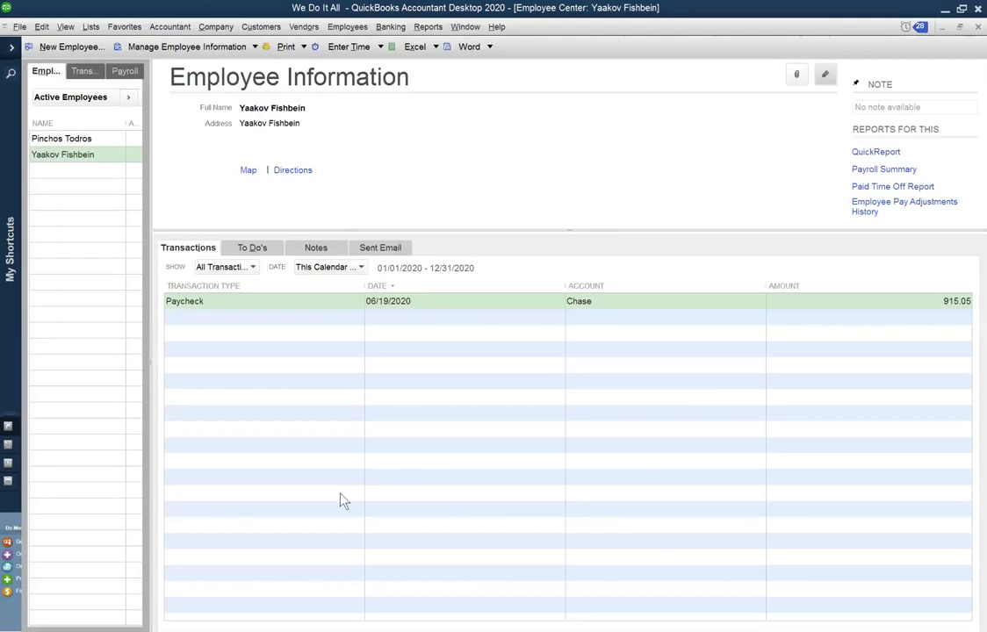
Launch Scheduled Payroll to show the overdue 06/20–07/03/2020 biweekly pay period in the Payroll Center.
left_click(348, 28)
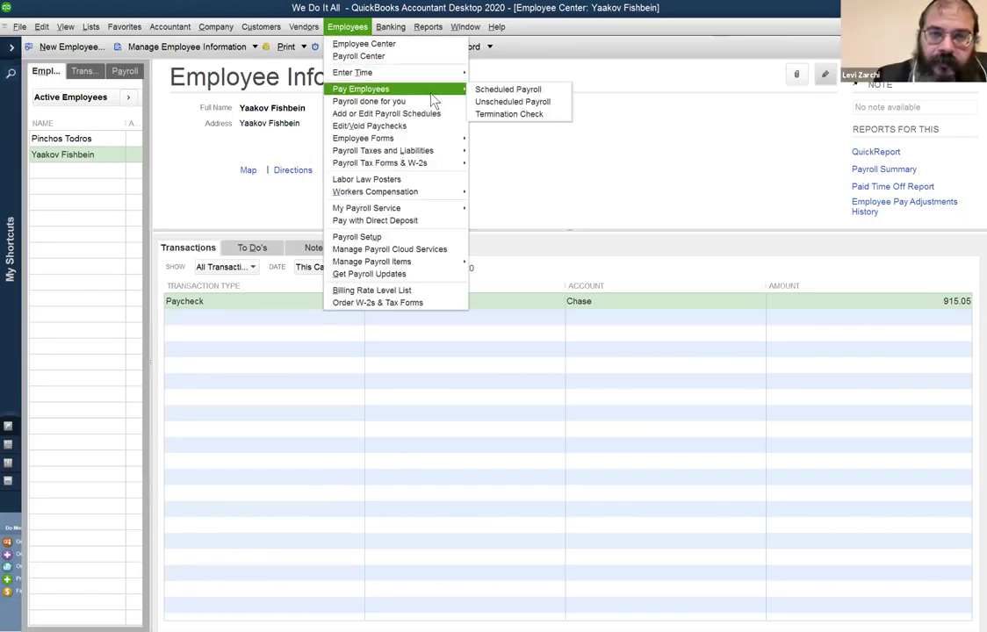
left_click(492, 90)
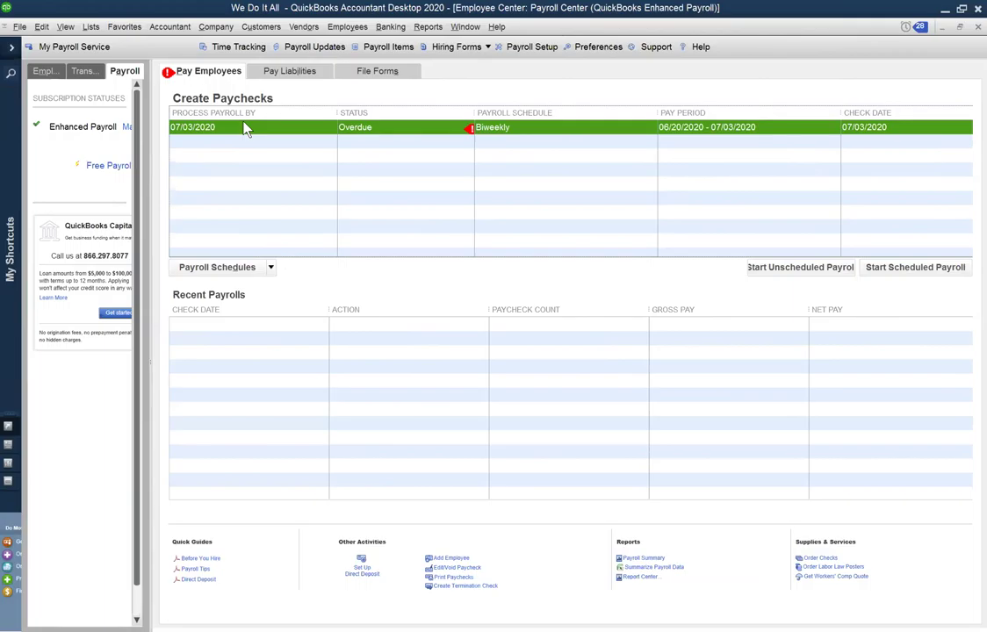
left_click(347, 26)
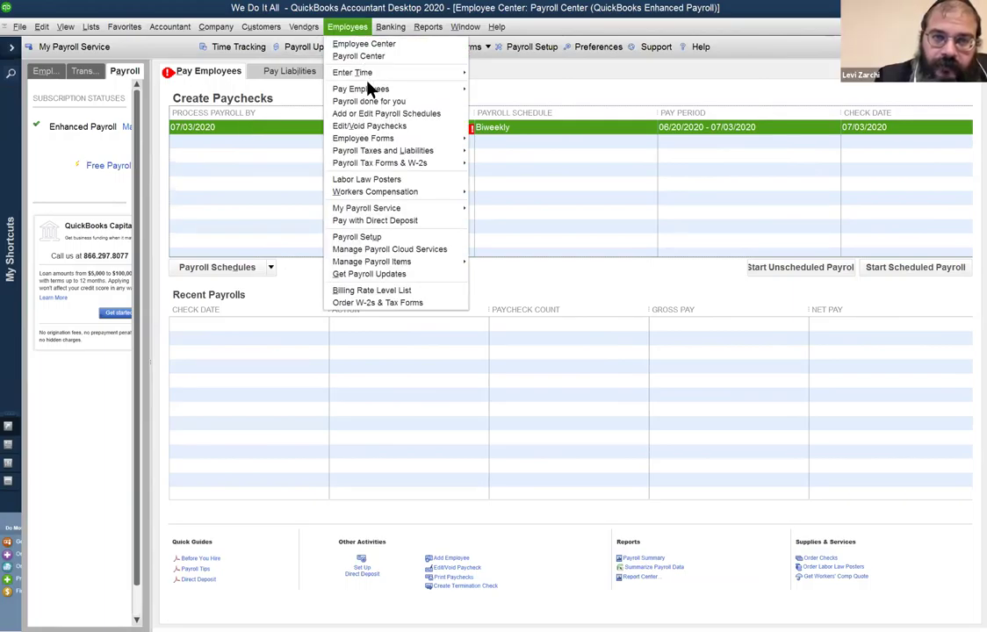
mouse_move(369, 91)
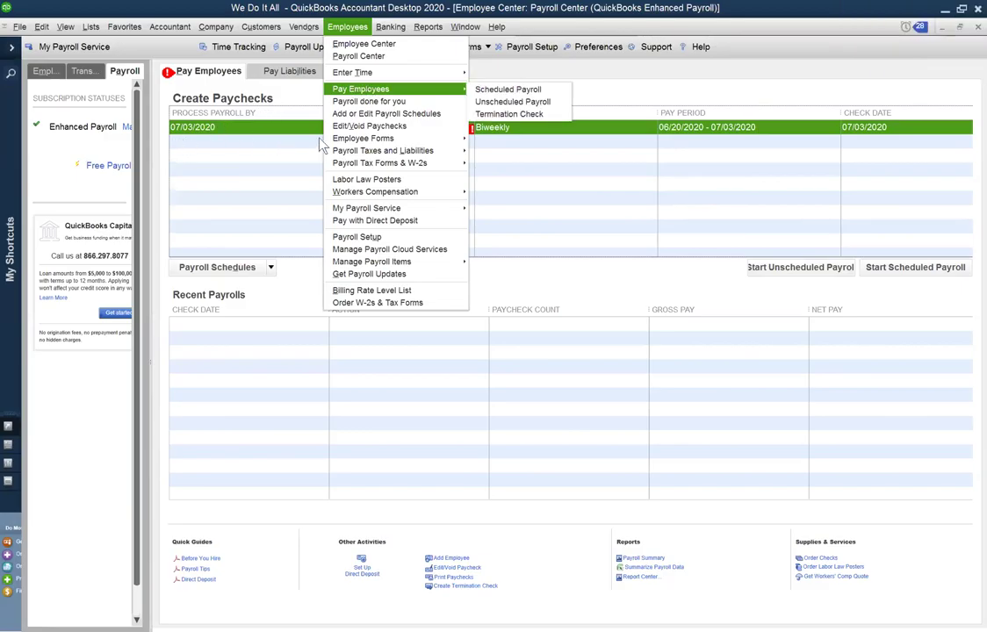
left_click(303, 94)
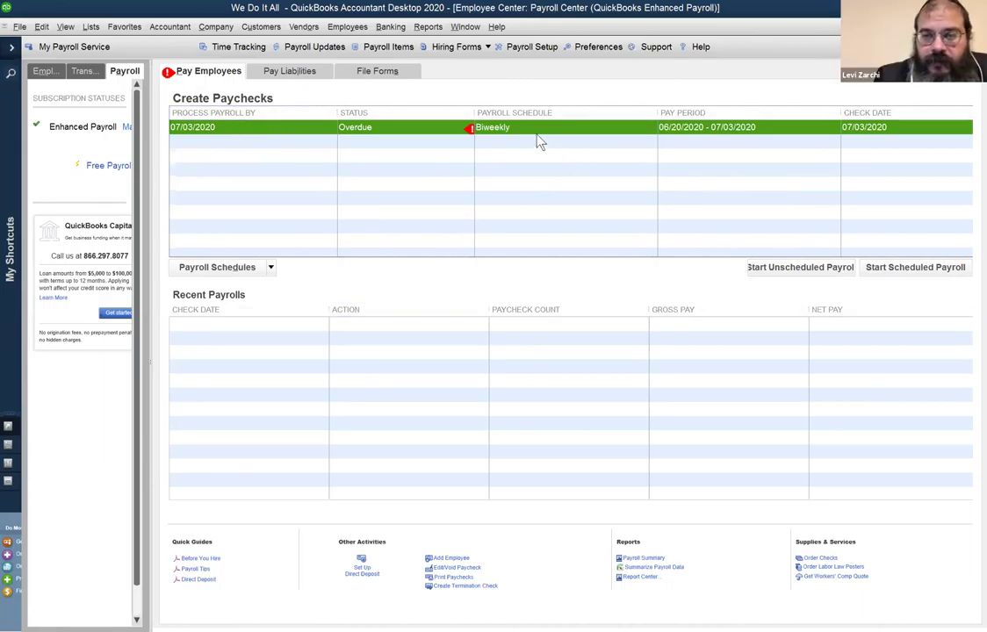
Bring up the Chart of Accounts, showing Chase at -730.06 and Payroll Liabilities at 243.56.
left_click(450, 28)
mouse_move(445, 32)
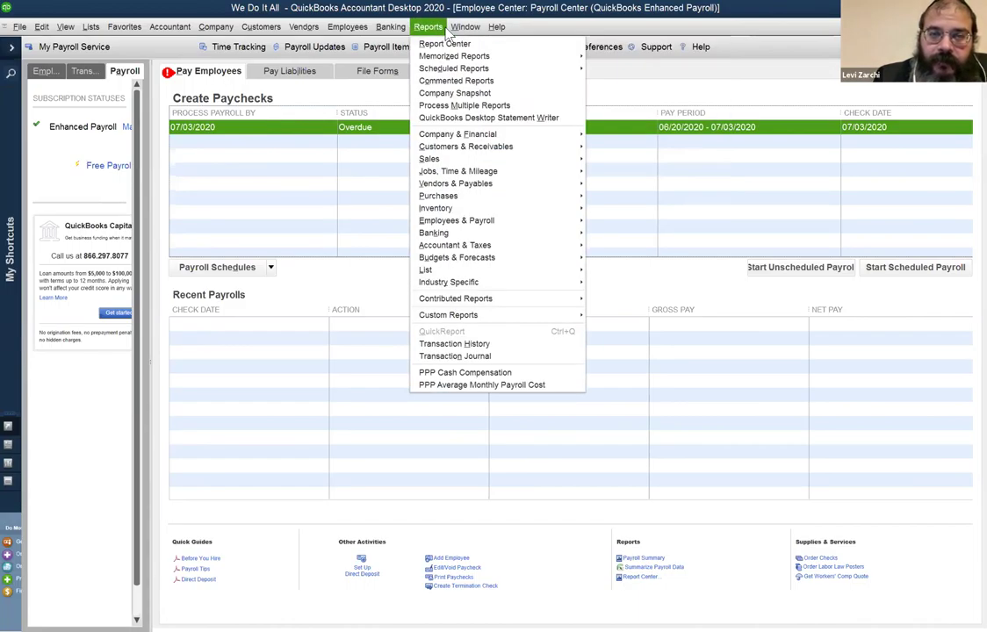
left_click(420, 8)
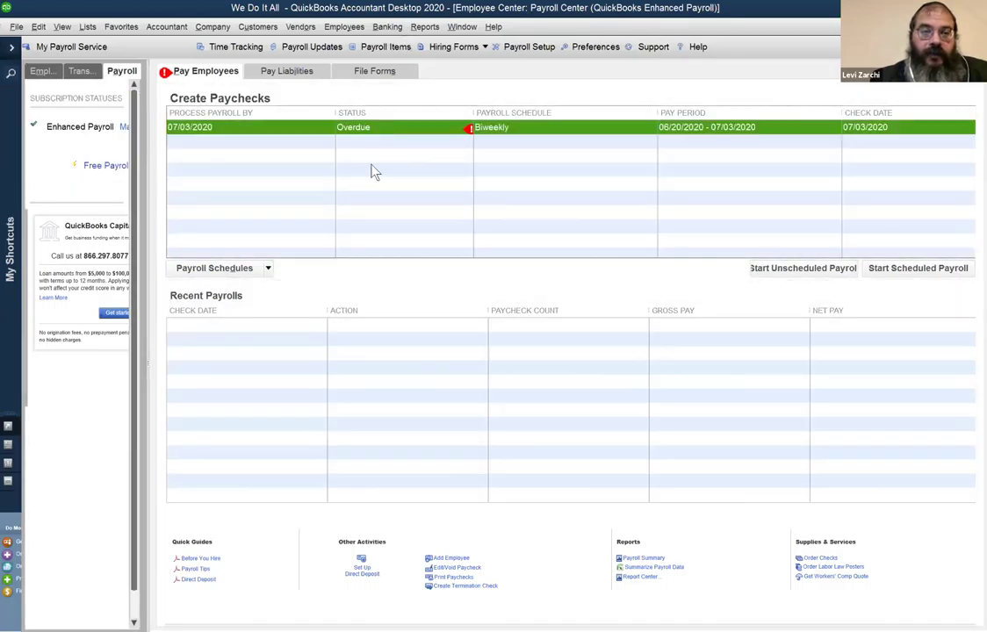
key("ctrl+a")
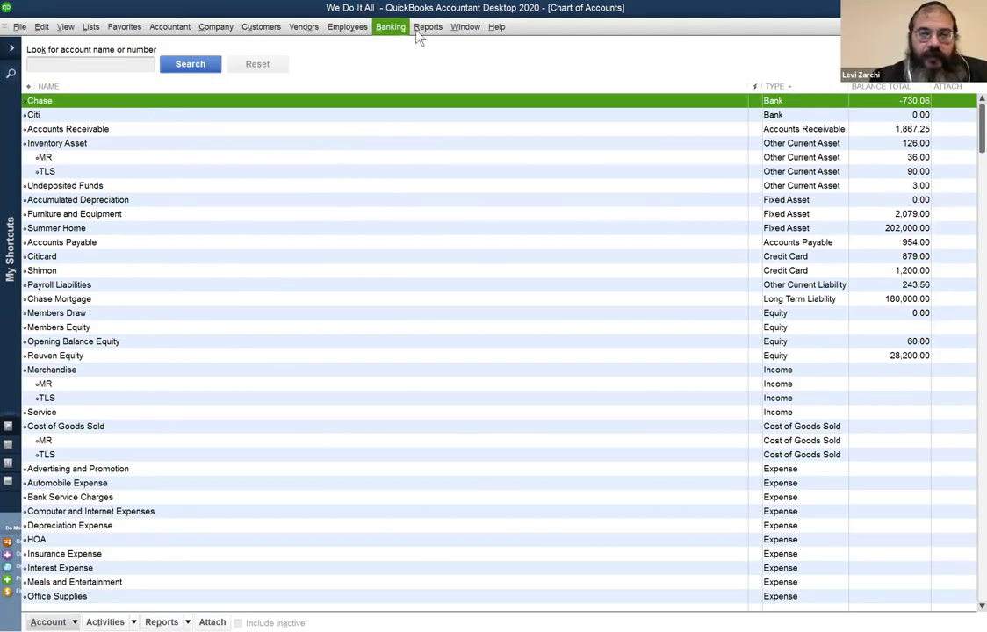
left_click(451, 27)
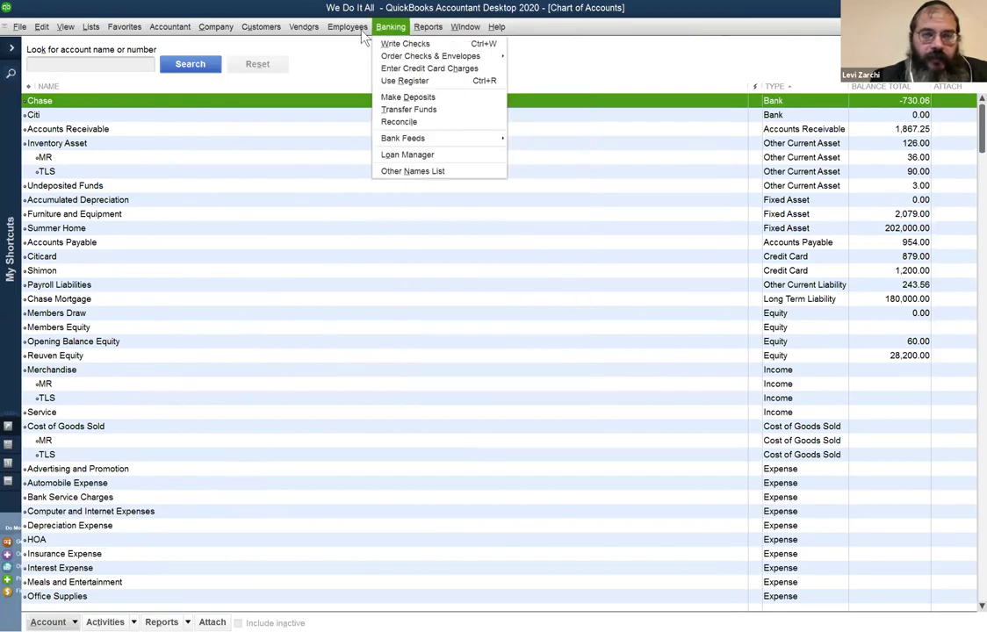
mouse_move(339, 35)
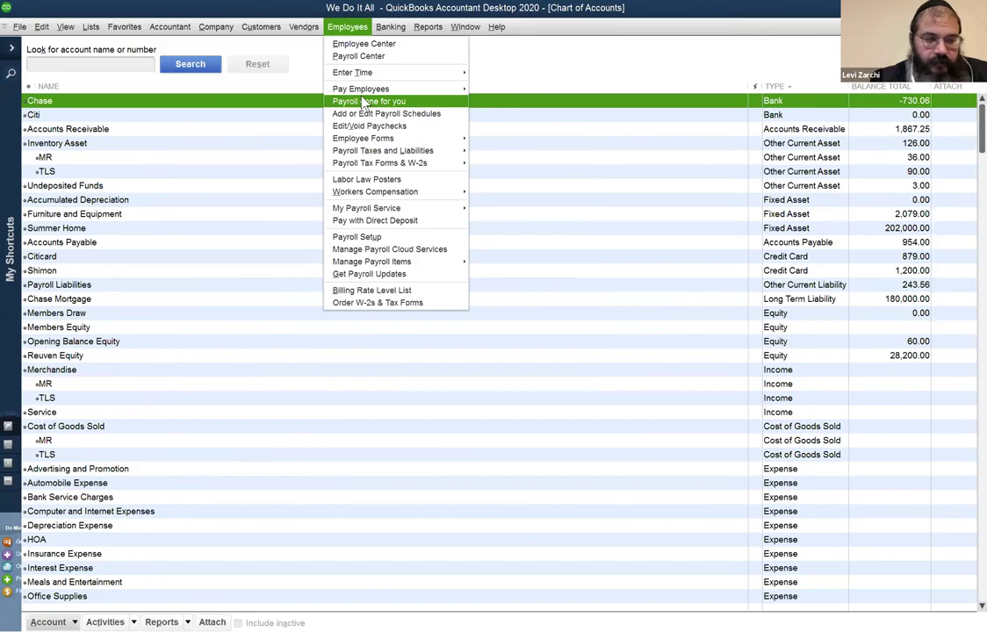
Open the salaried employee's payroll schedule and earnings from the Employee Center, then cancel unchanged.
left_click(362, 44)
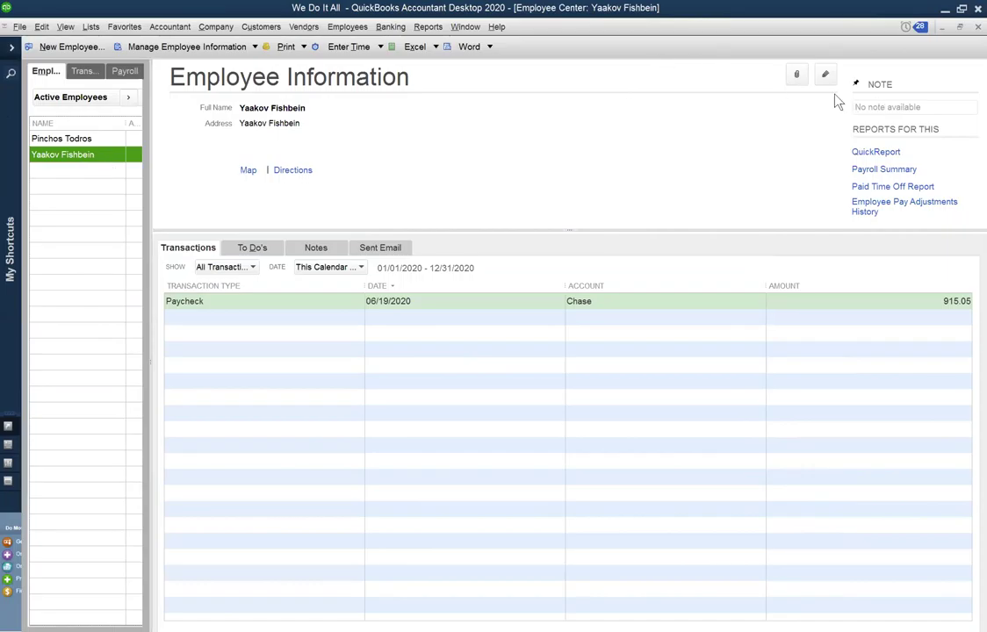
double_click(104, 160)
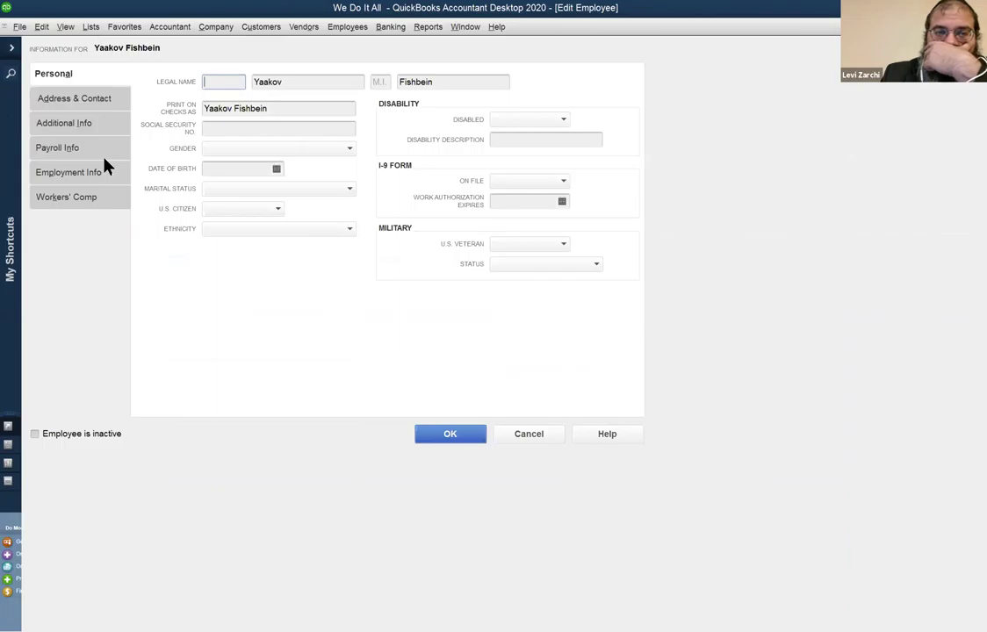
left_click(57, 147)
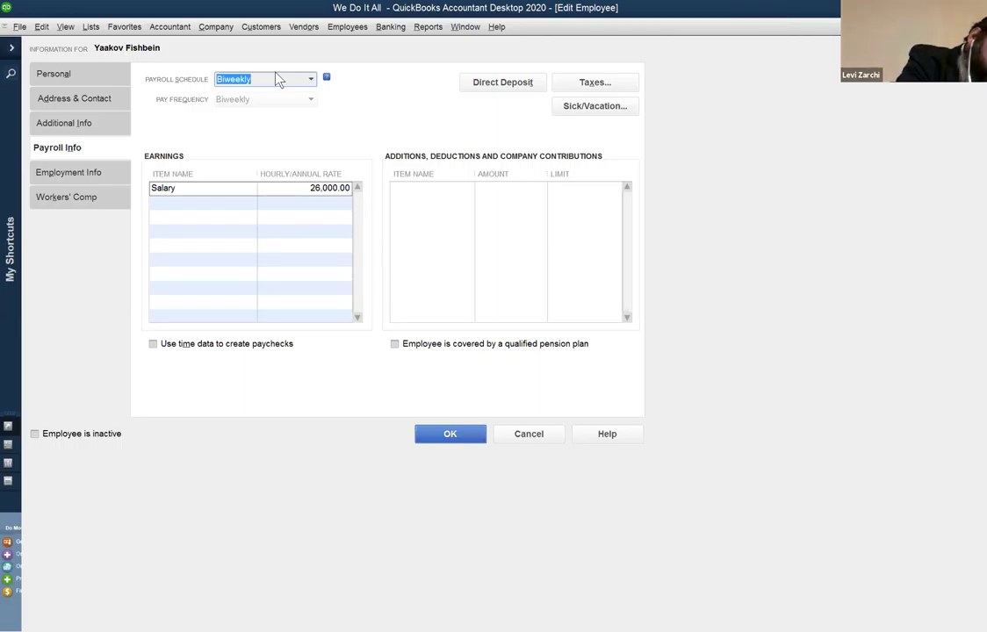
left_click(545, 443)
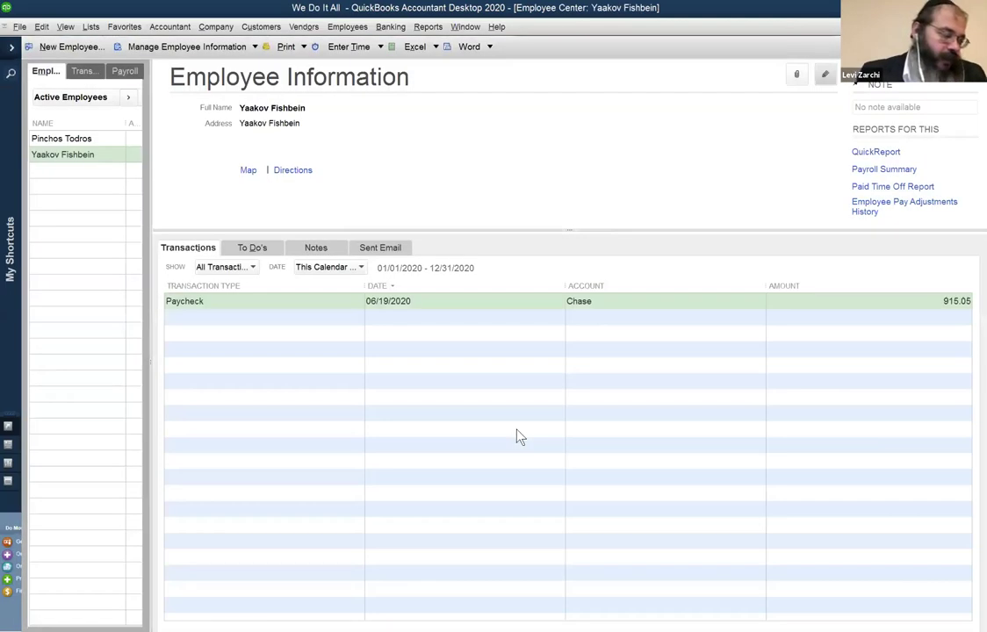
Open the Chase register and select the 06/05/2020 (183.01) and 06/19/2020 (915.05) paychecks.
left_click(466, 26)
left_click(415, 97)
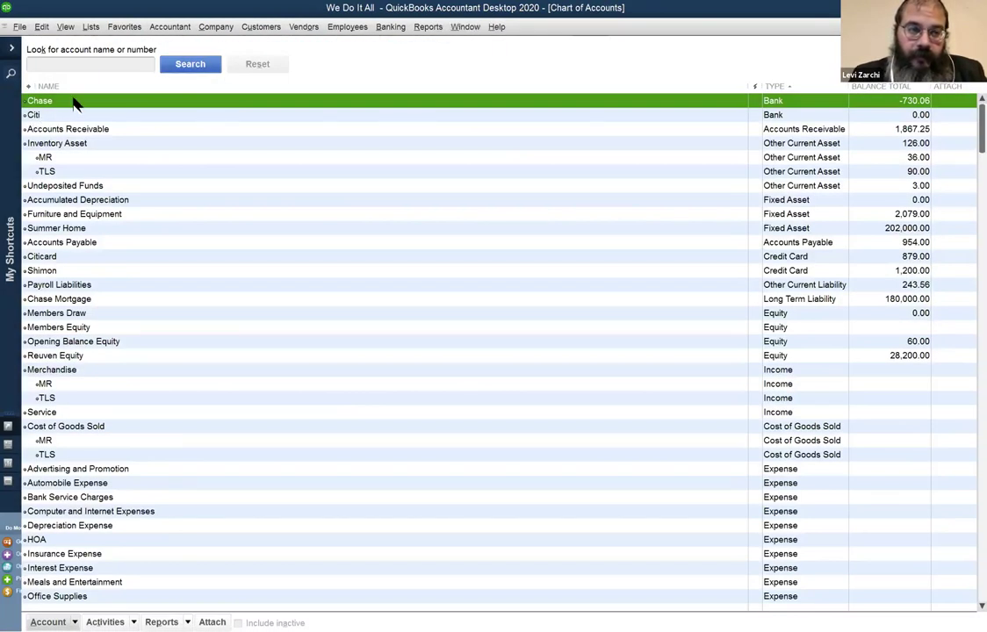
double_click(73, 100)
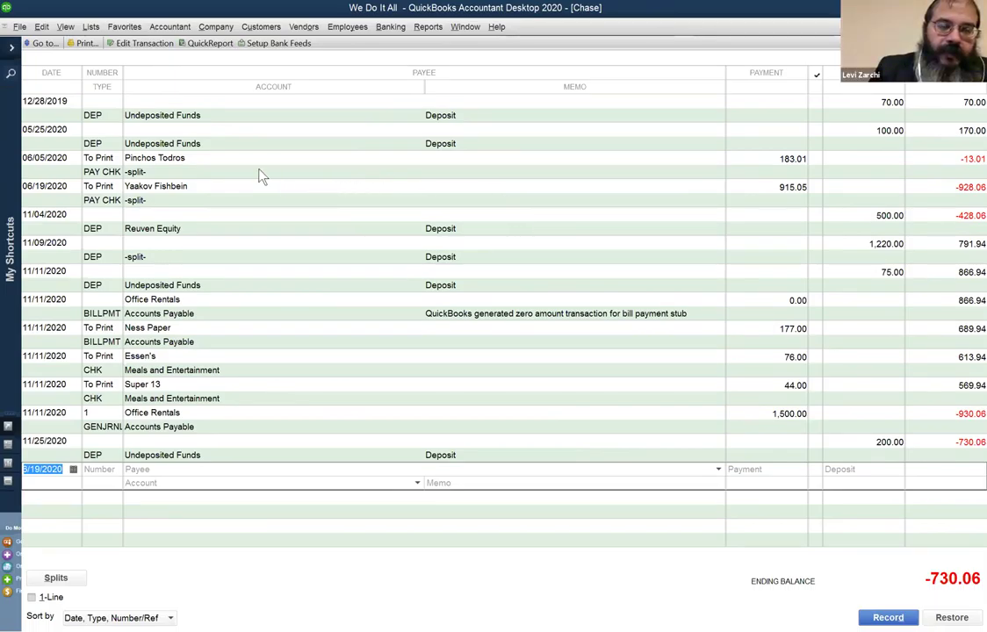
left_click(212, 162)
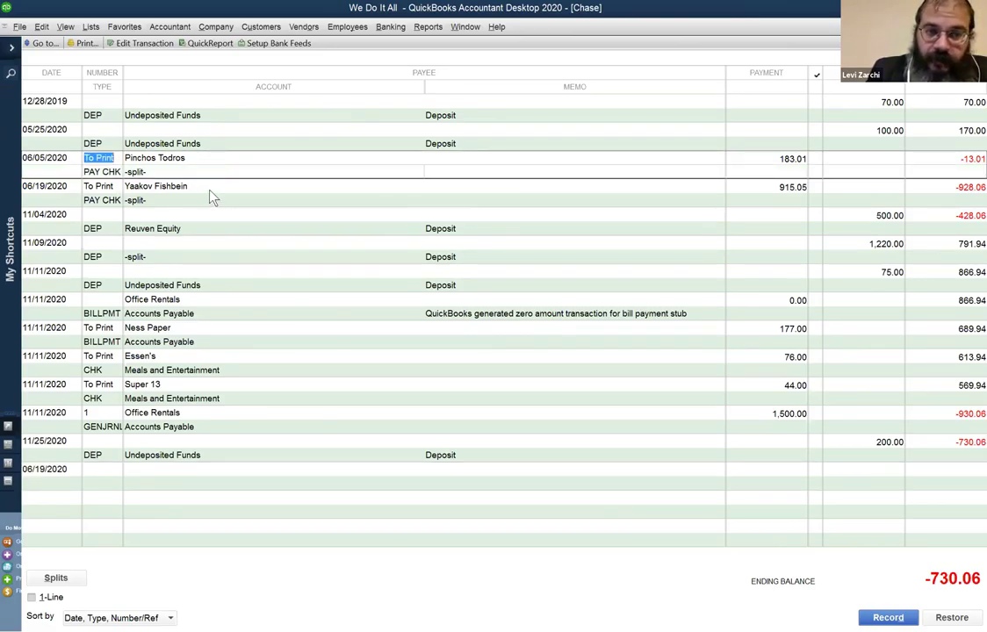
left_click(210, 195)
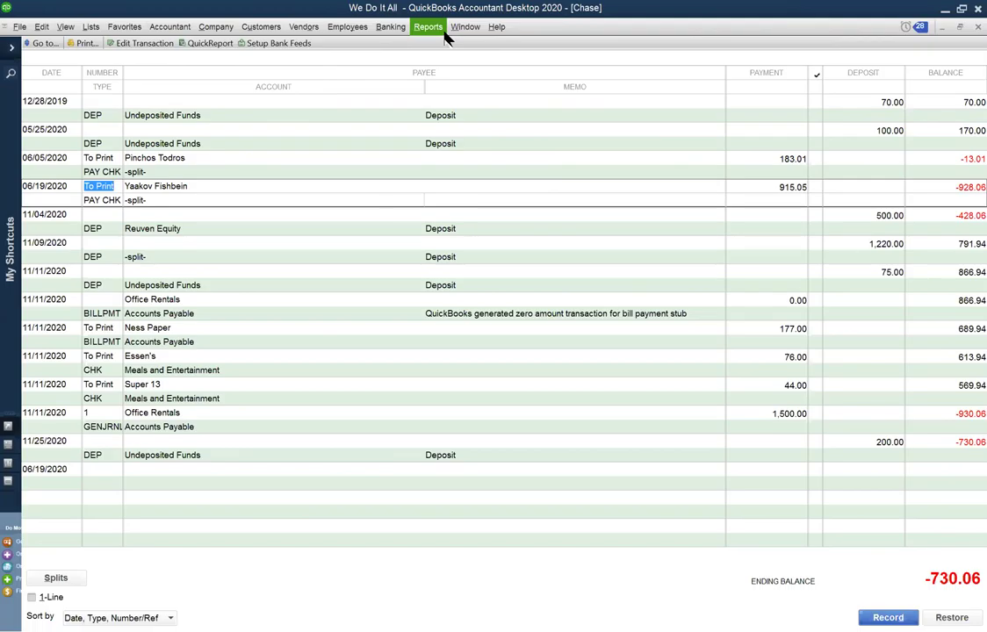
left_click(390, 27)
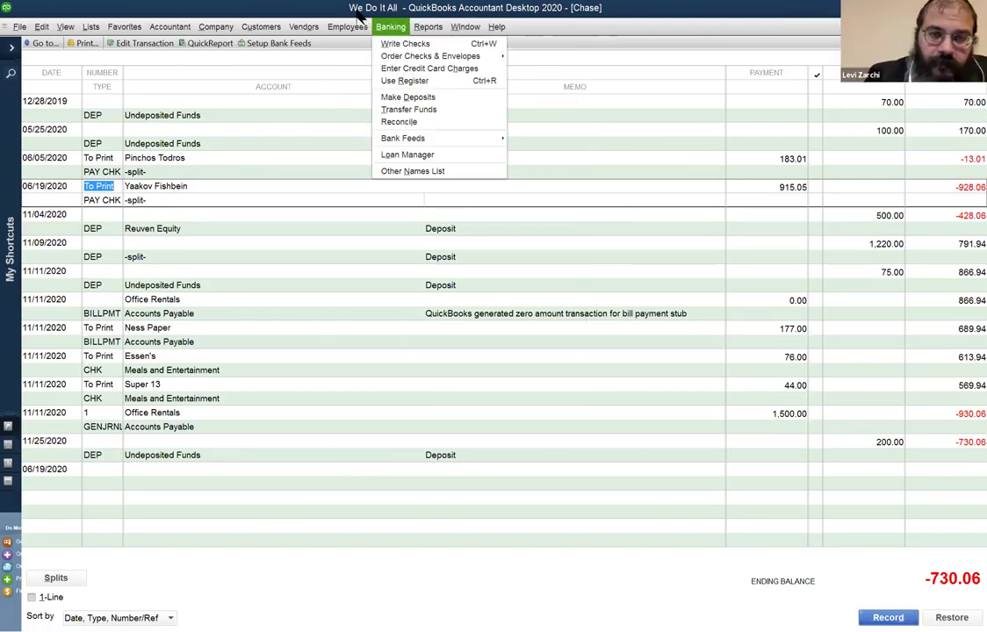
left_click(338, 28)
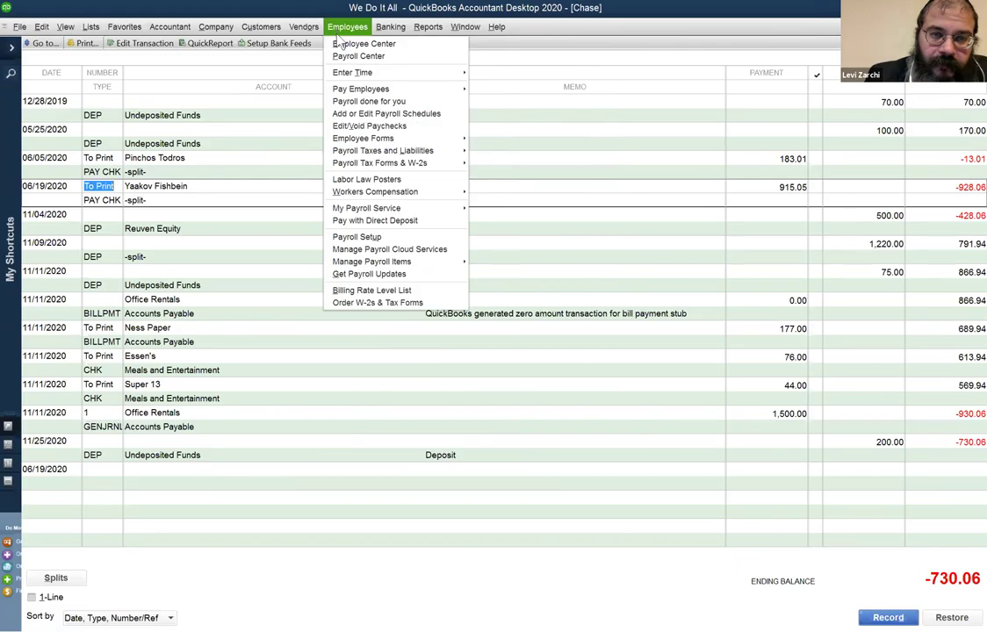
left_click(468, 28)
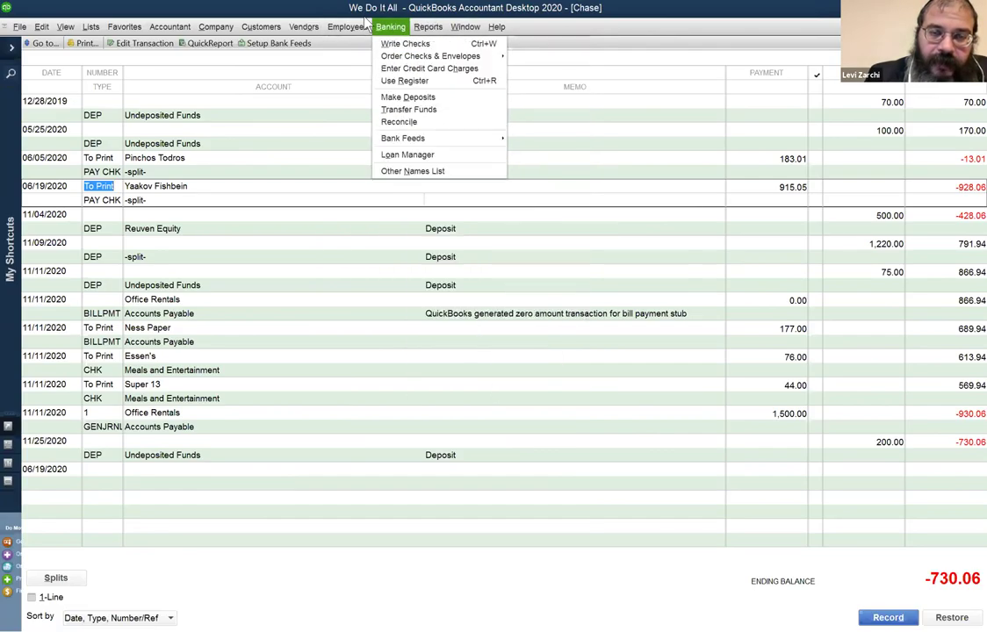
mouse_move(353, 26)
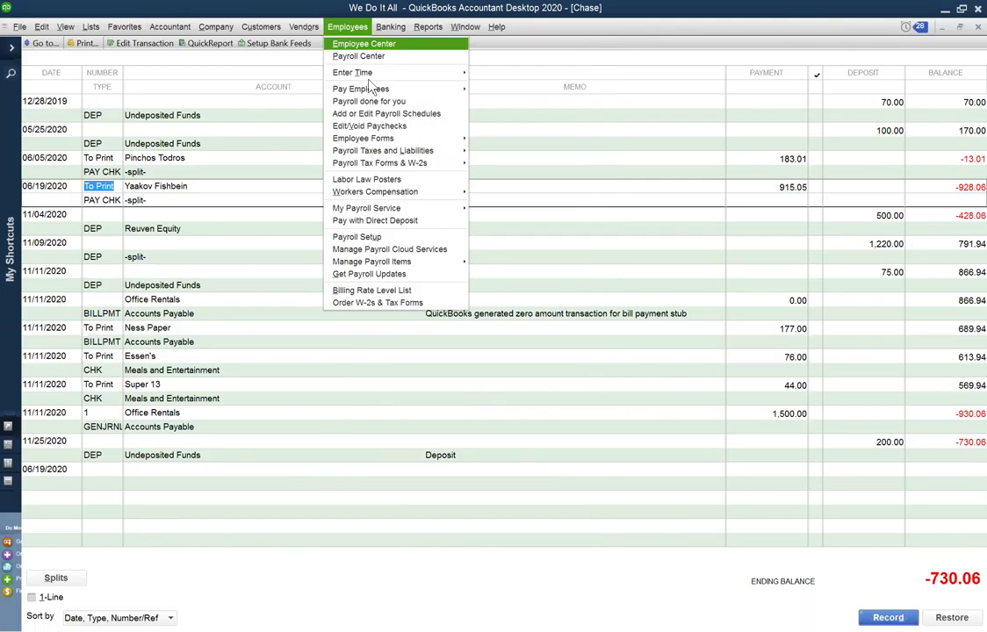
mouse_move(381, 90)
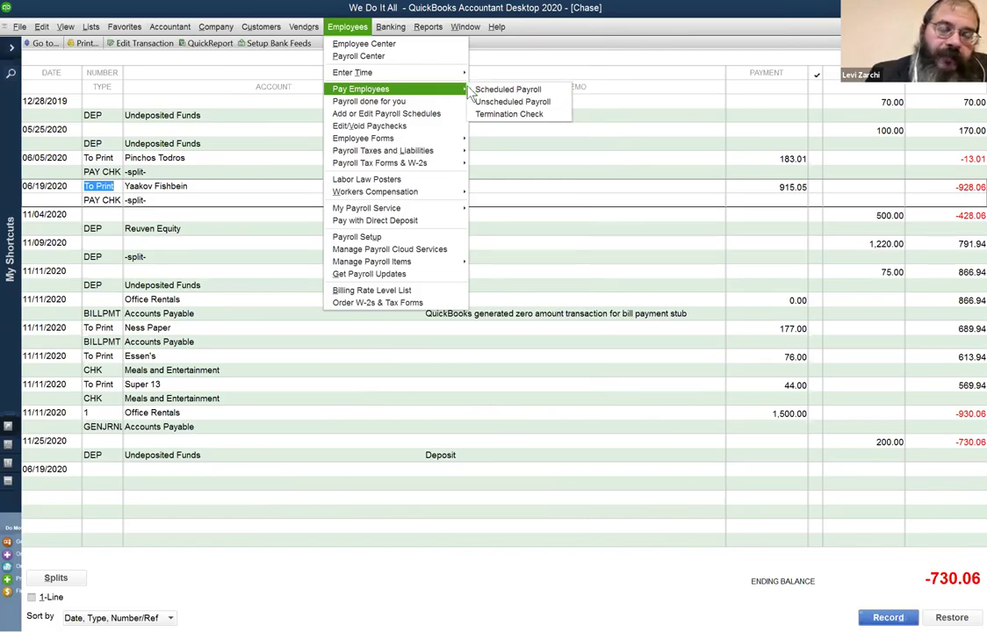
mouse_move(422, 91)
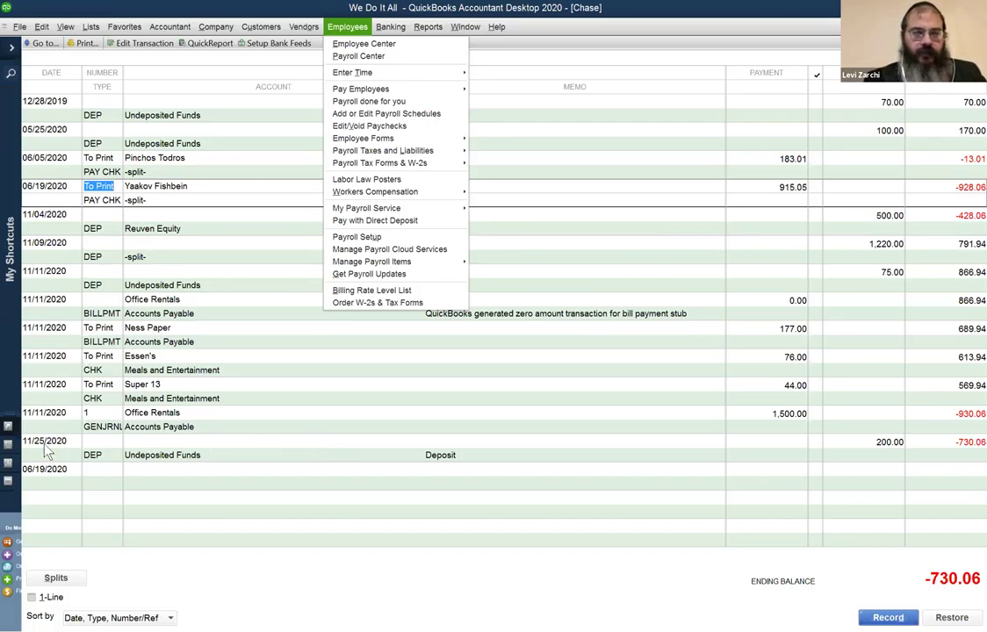
left_click(19, 27)
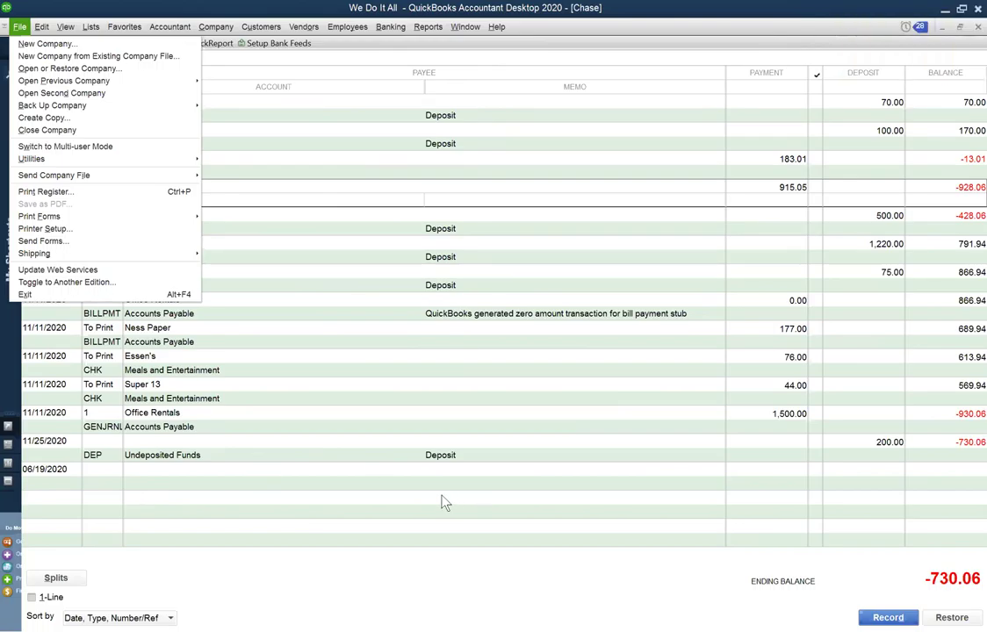
left_click(836, 504)
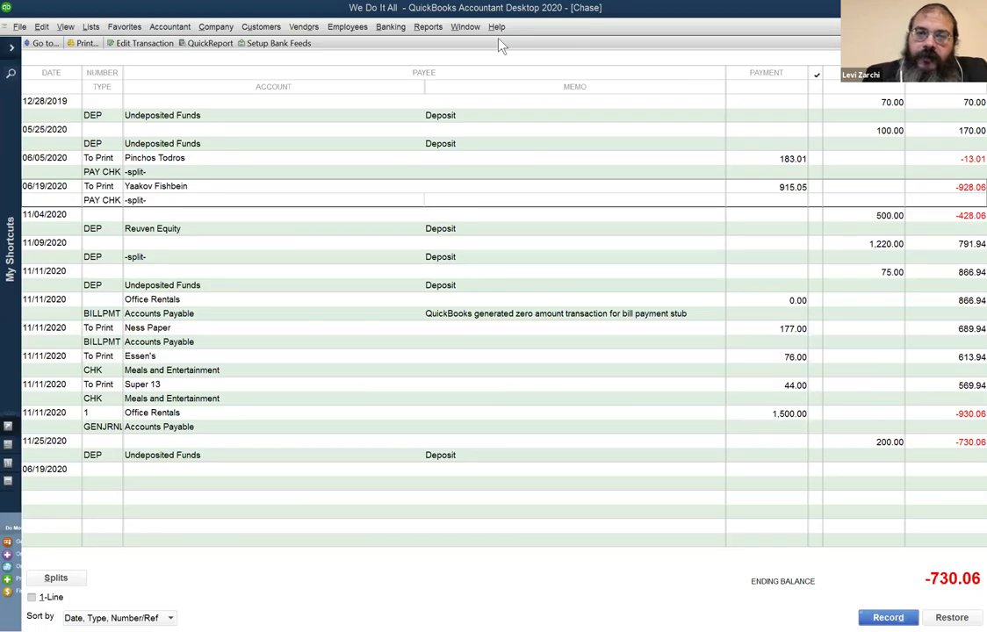
In the Employee Center, inspect the employee's annual Salary earnings line in Payroll Info, then close the settings.
left_click(366, 28)
left_click(360, 37)
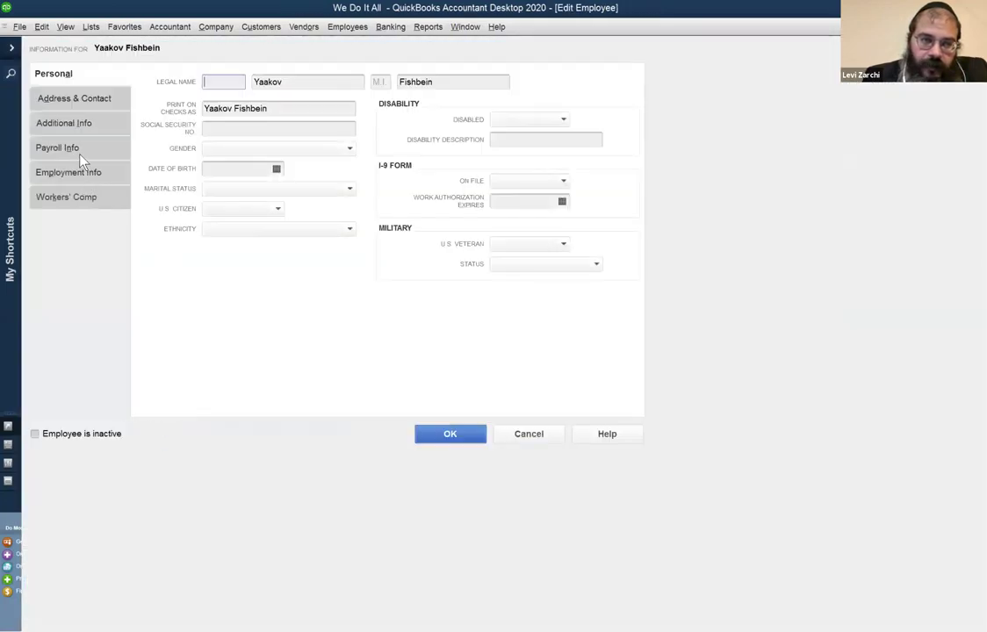
left_click(77, 154)
left_click(291, 186)
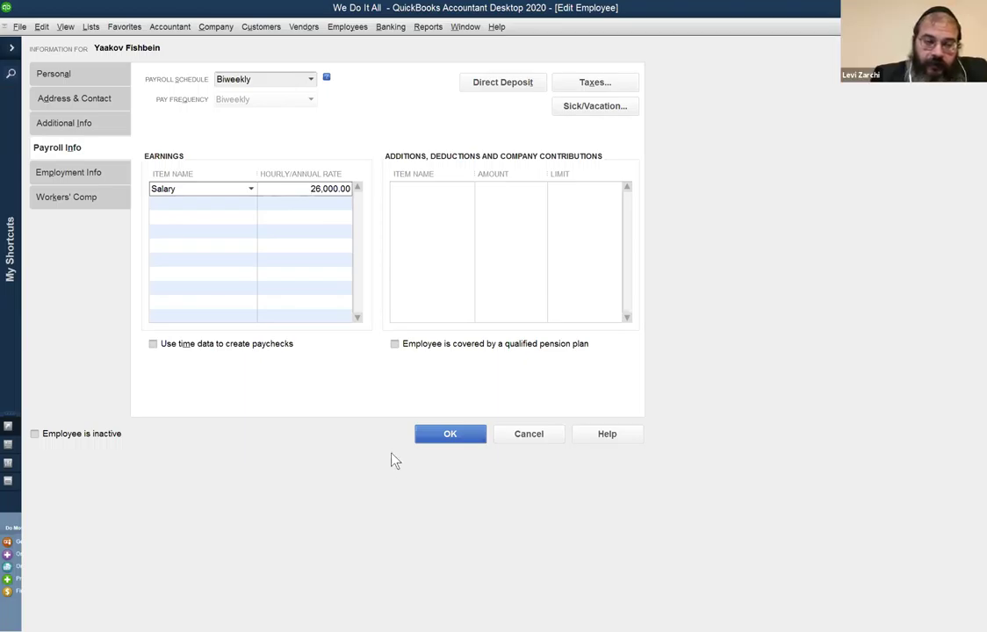
left_click(463, 440)
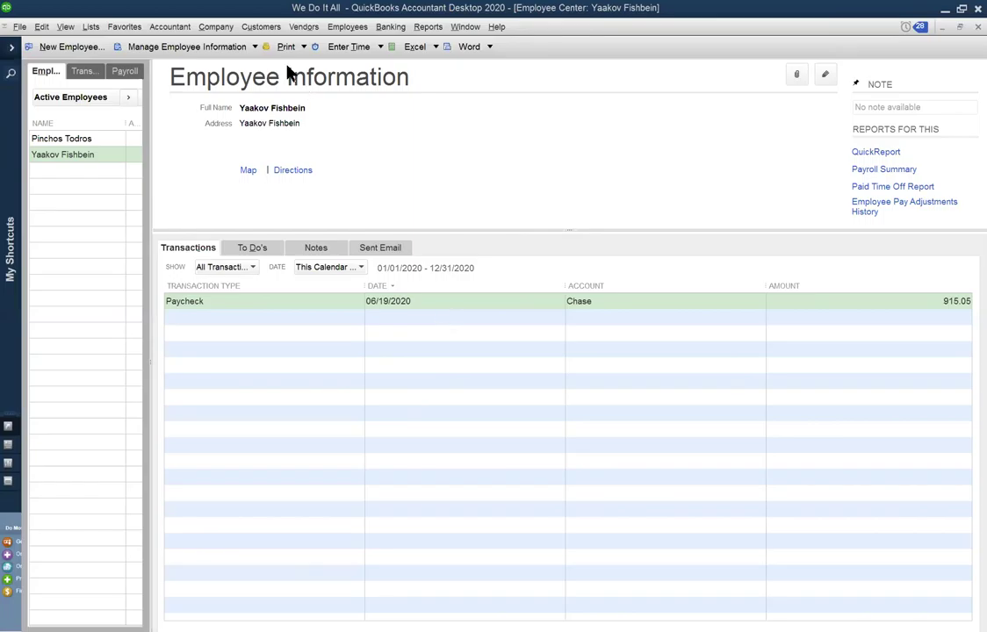
left_click(349, 27)
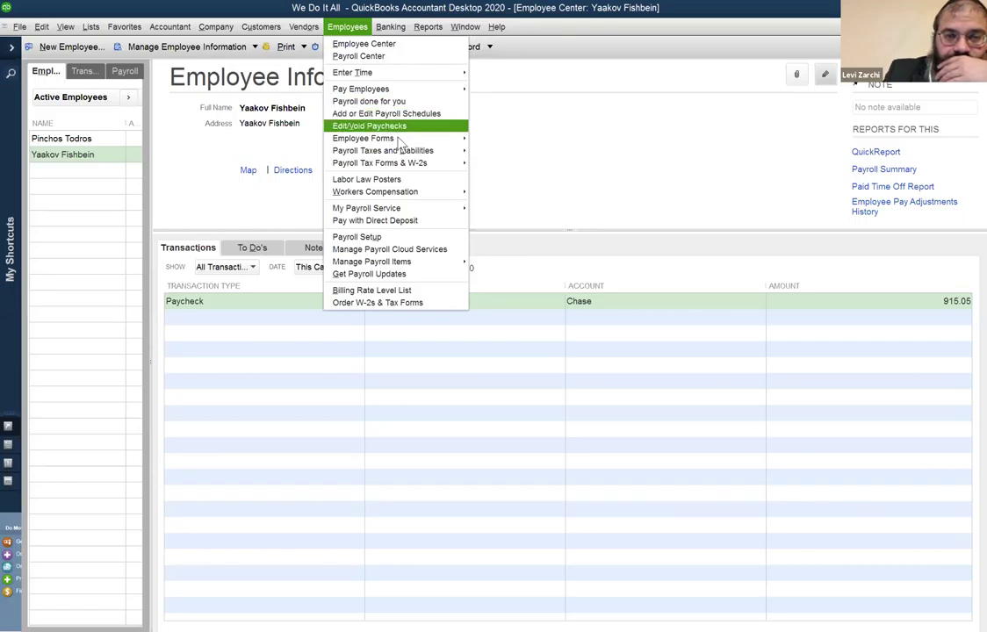
mouse_move(408, 153)
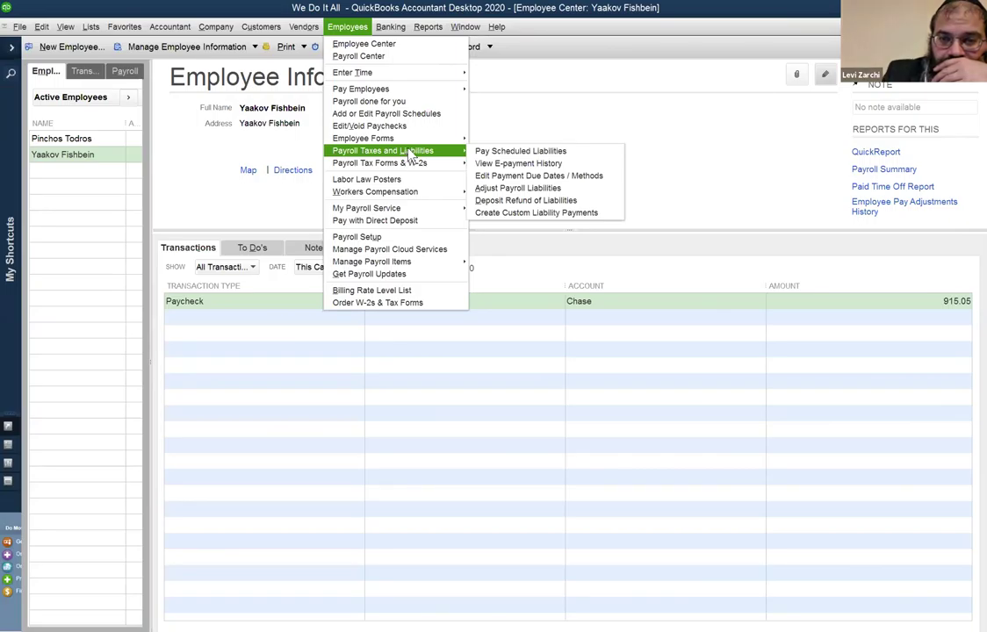
left_click(573, 192)
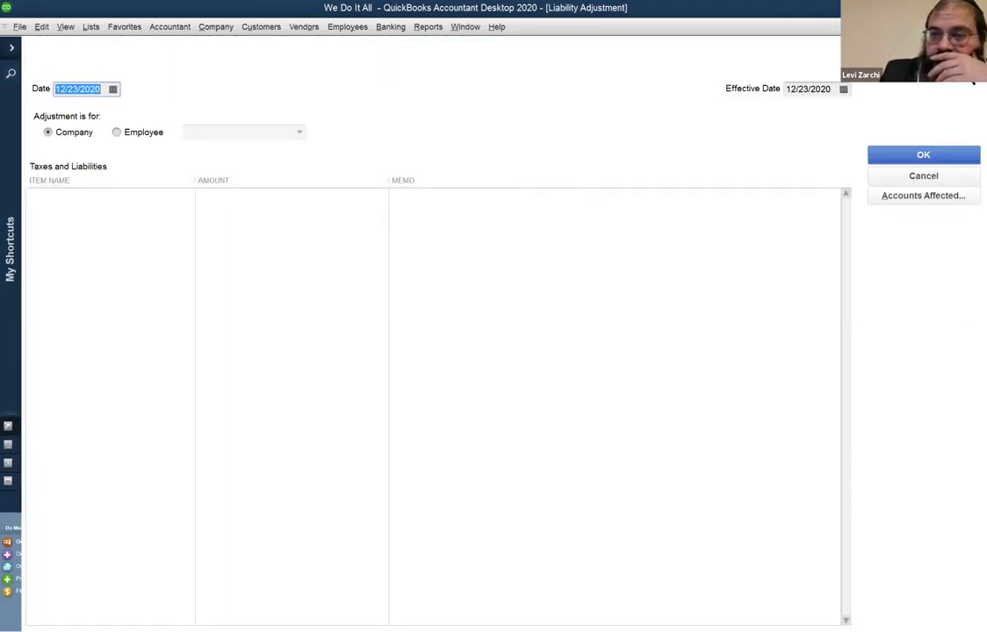
key("Escape")
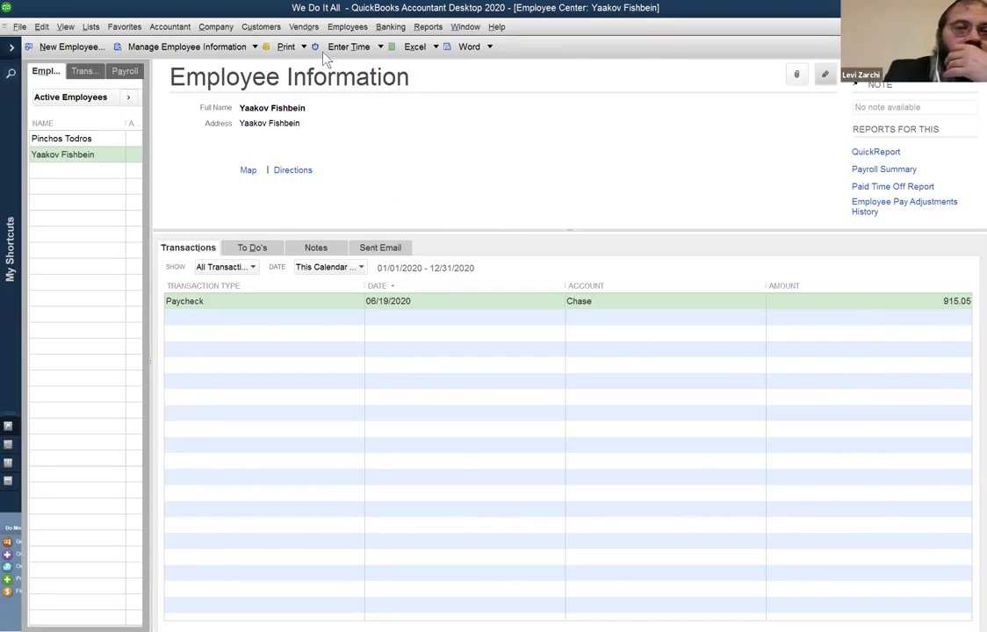
Review the salaried employee's Biweekly 26,000.00 salary and federal and state tax settings, closing unchanged.
left_click(826, 77)
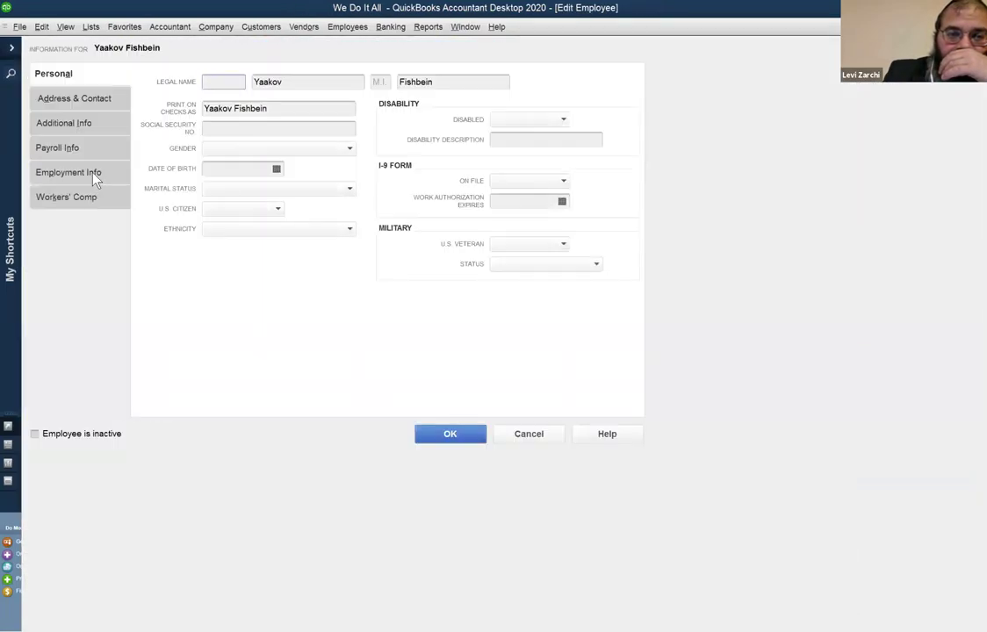
left_click(93, 176)
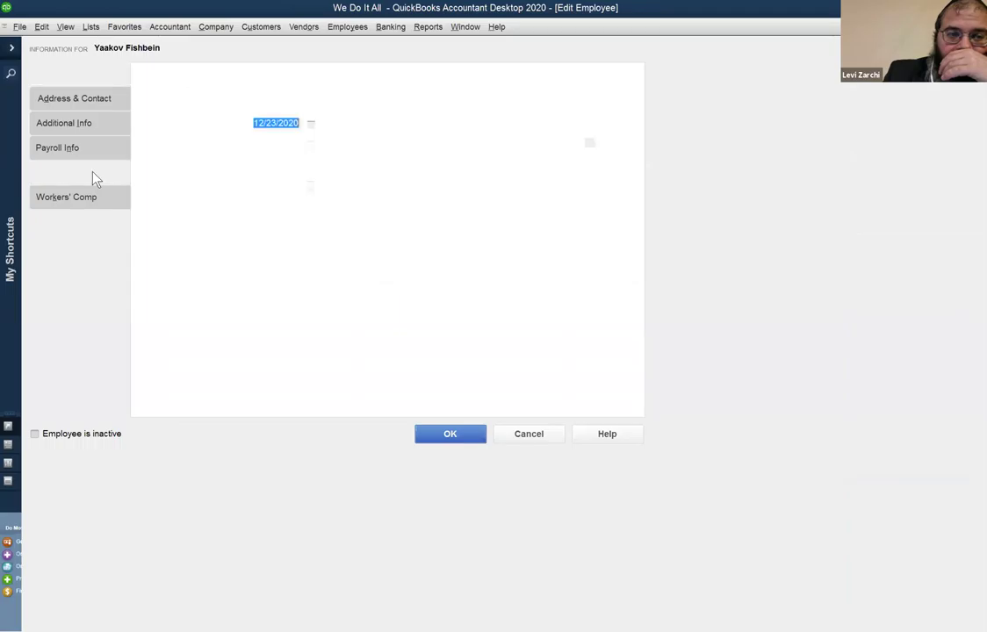
left_click(100, 149)
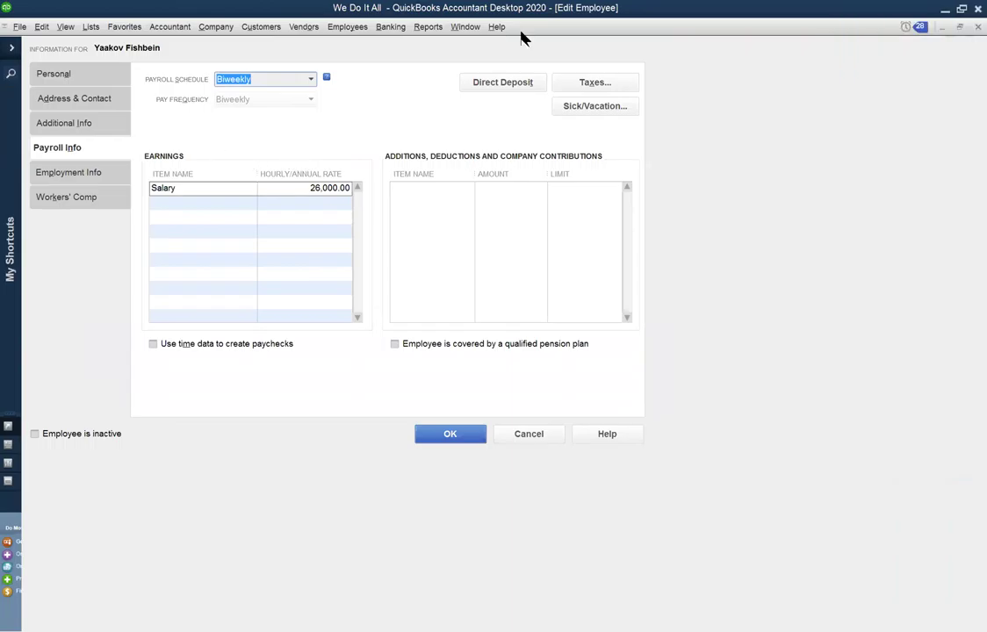
left_click(594, 88)
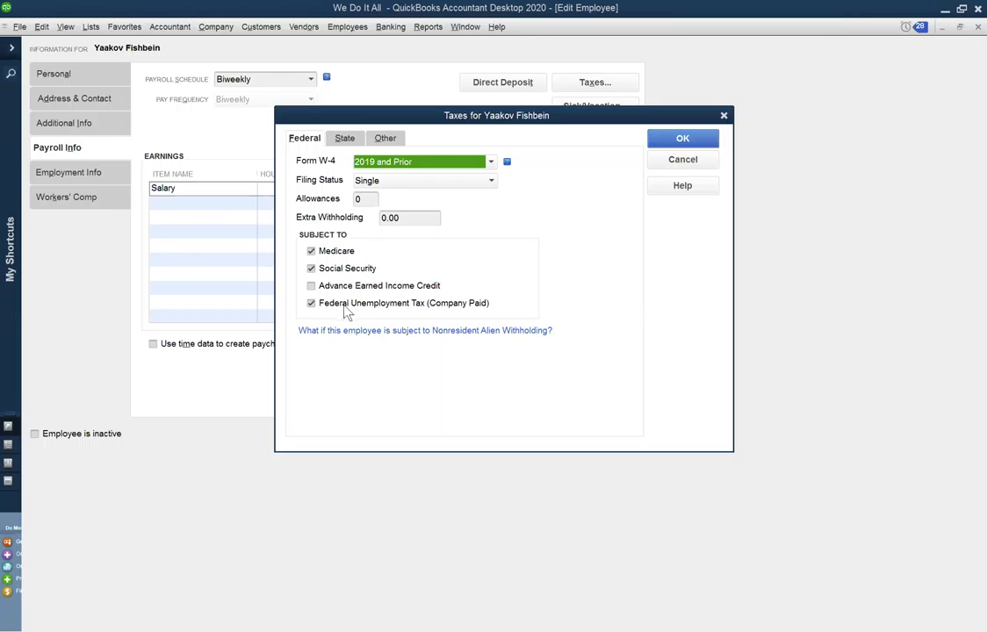
left_click(342, 141)
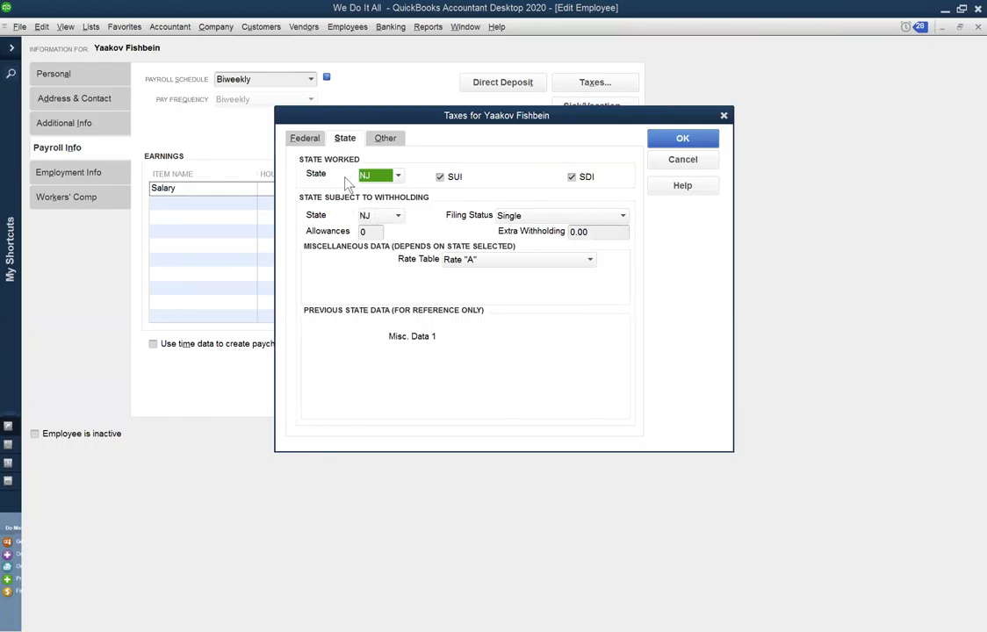
left_click(303, 141)
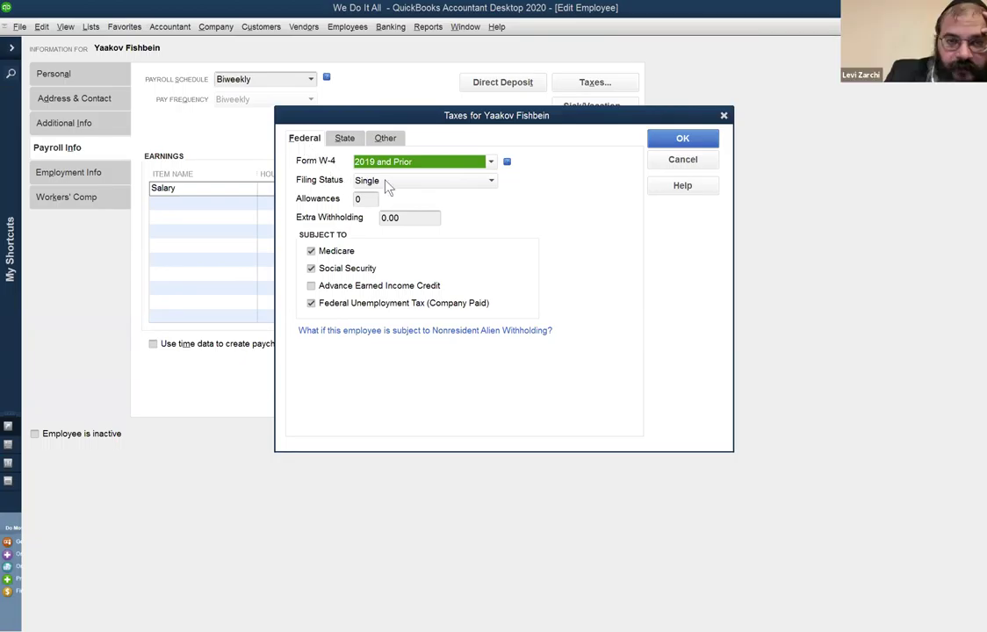
left_click(704, 167)
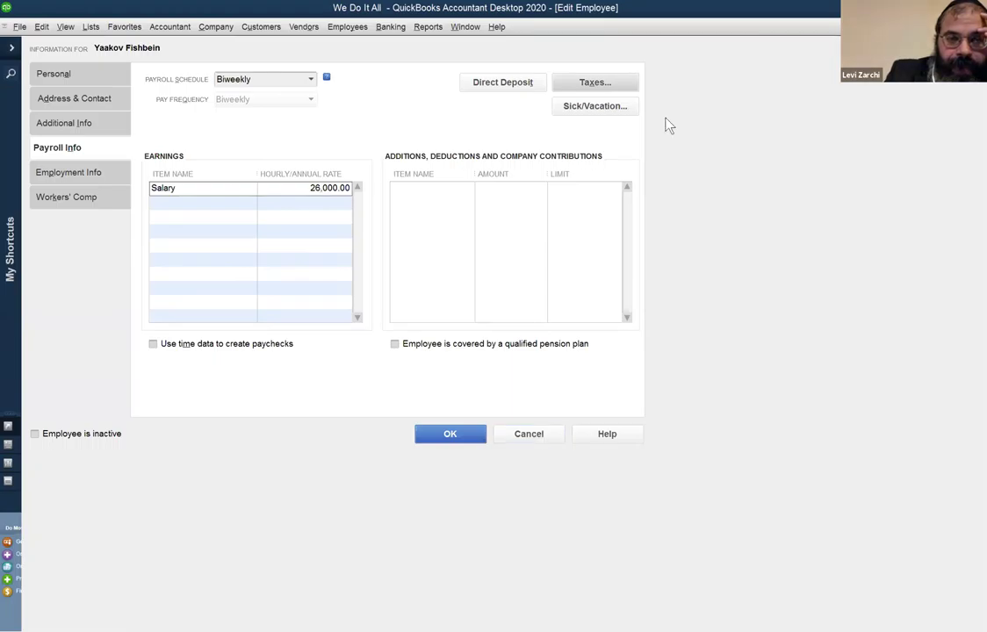
left_click(978, 28)
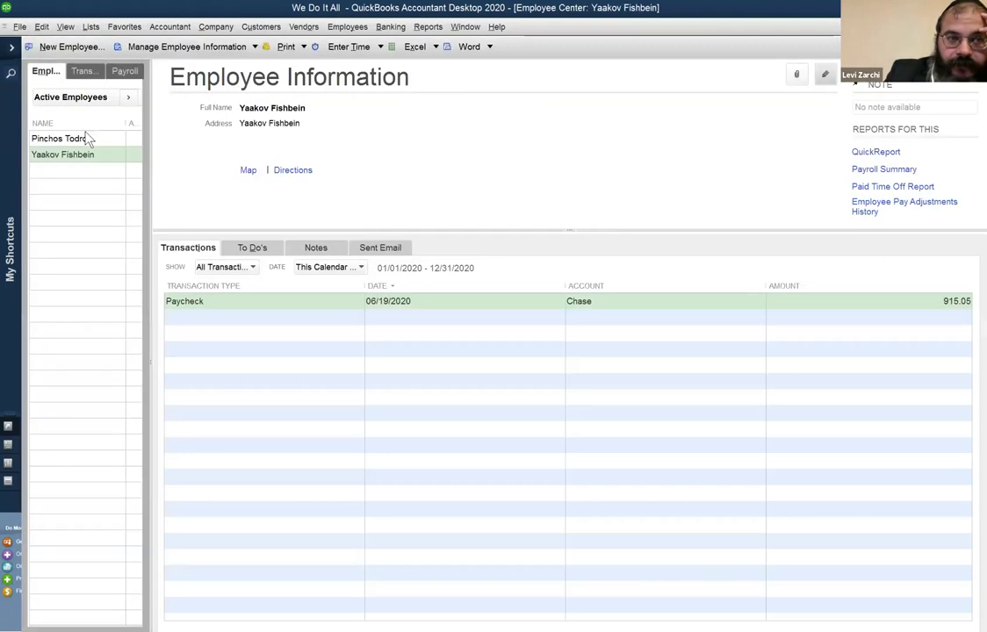
Review the hourly employee's payroll info and federal, state and other tax settings, then cancel unchanged.
left_click(88, 139)
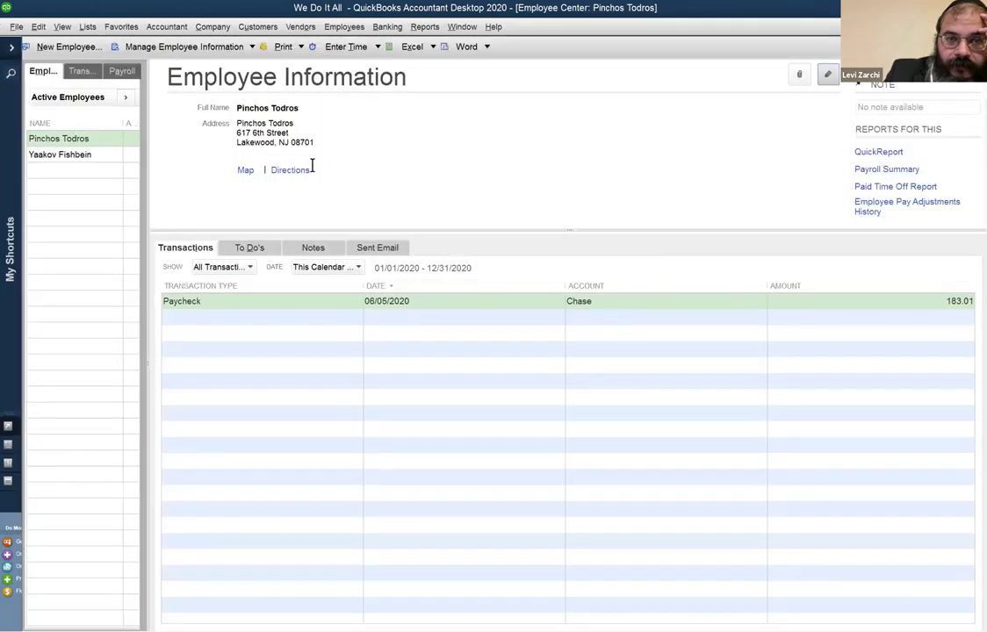
double_click(101, 139)
left_click(96, 148)
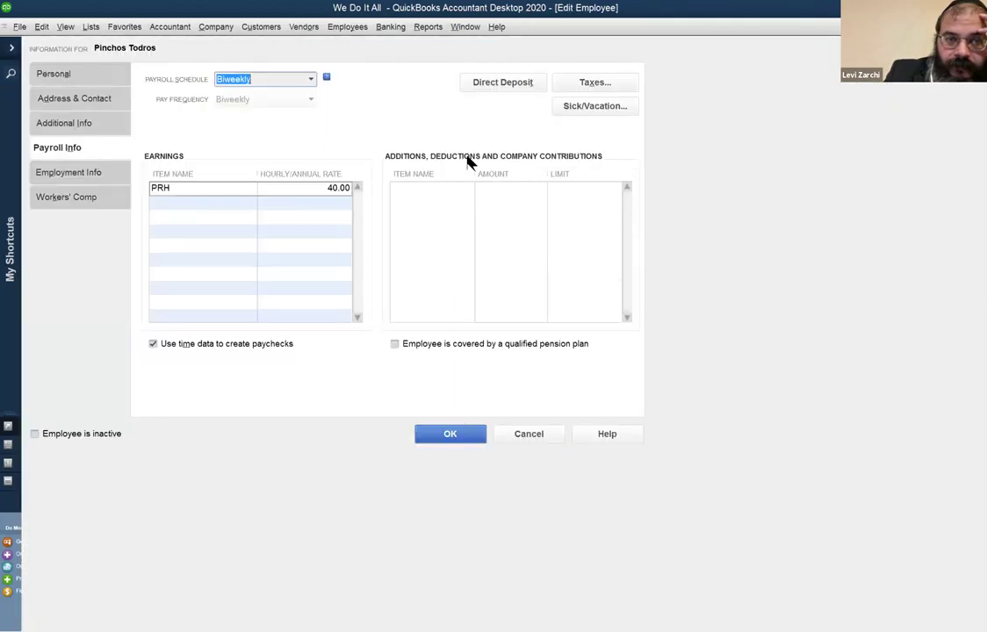
left_click(606, 82)
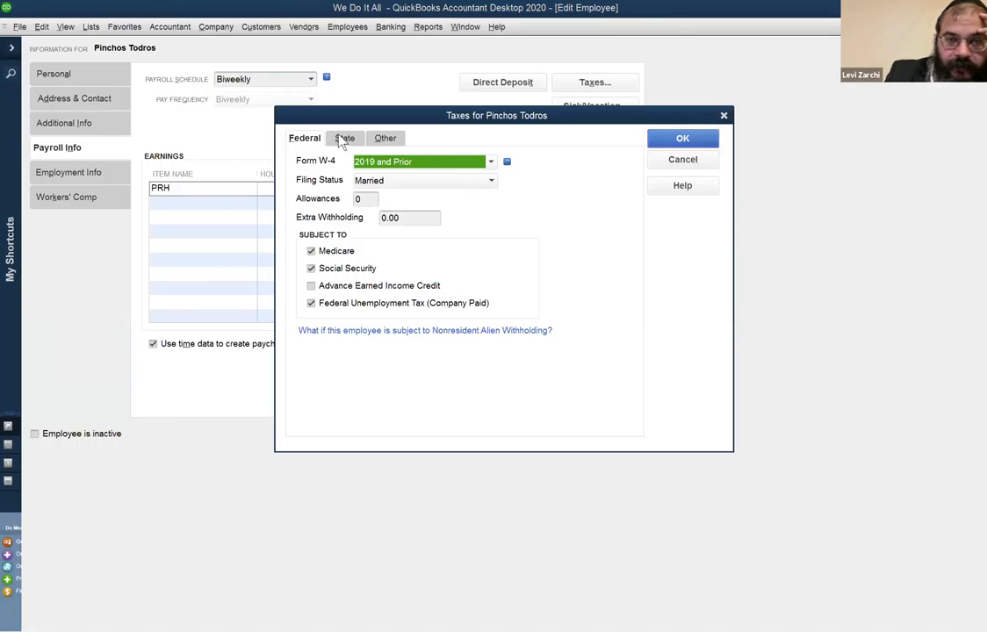
left_click(342, 139)
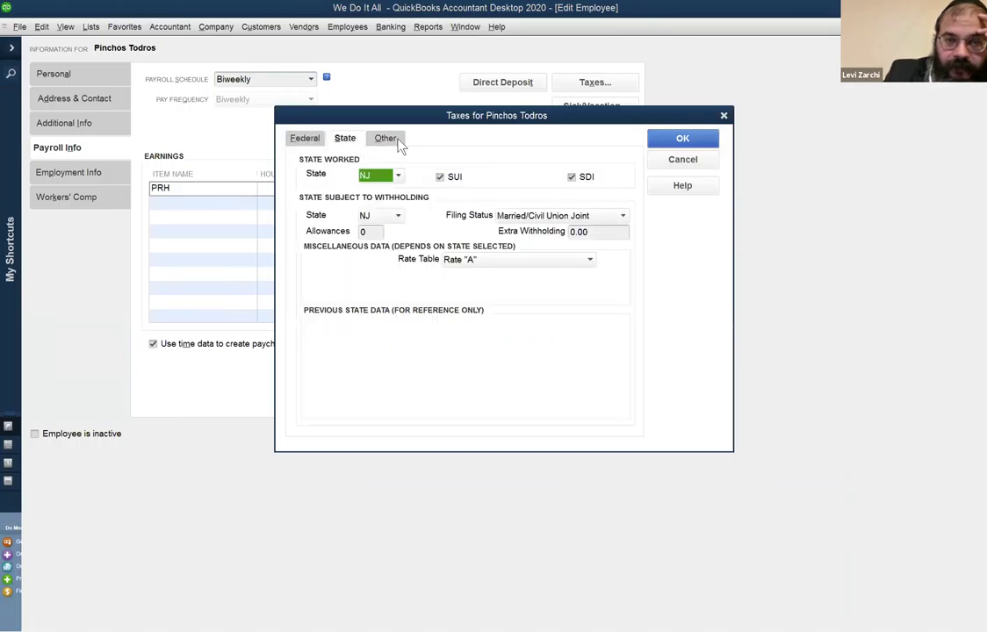
left_click(402, 147)
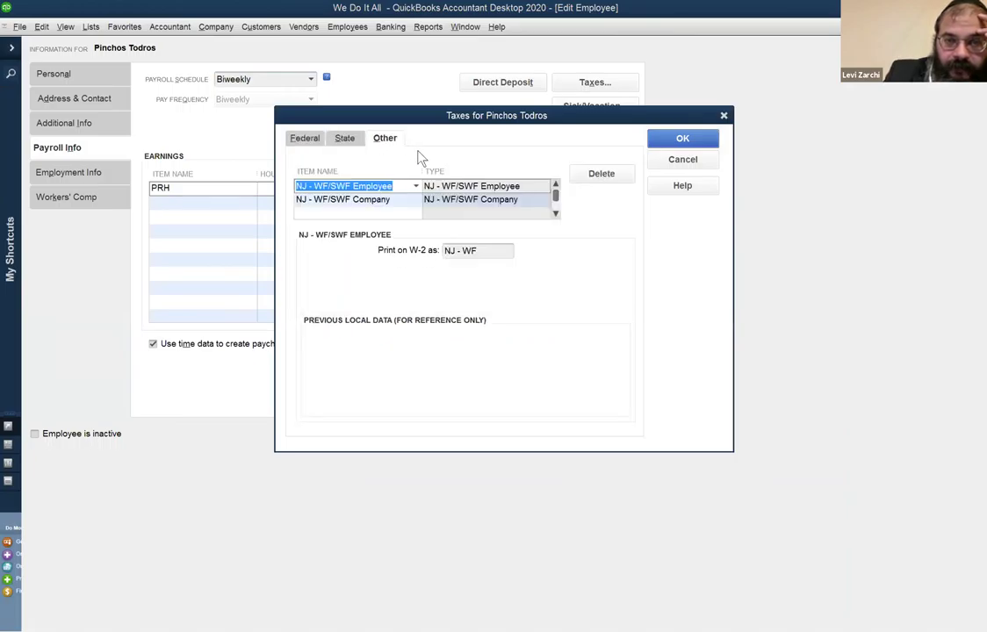
left_click(725, 116)
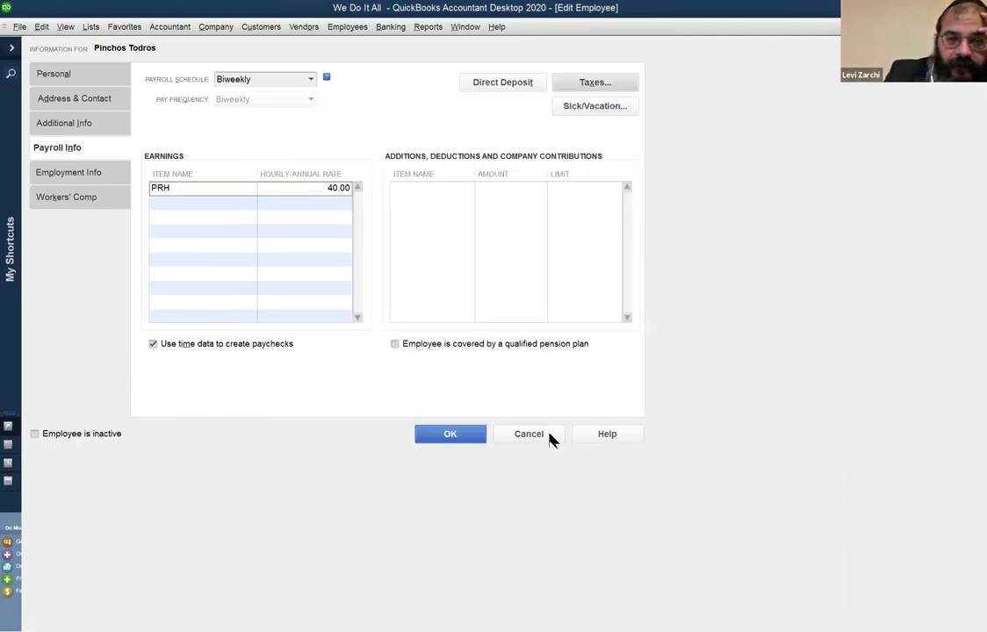
left_click(549, 434)
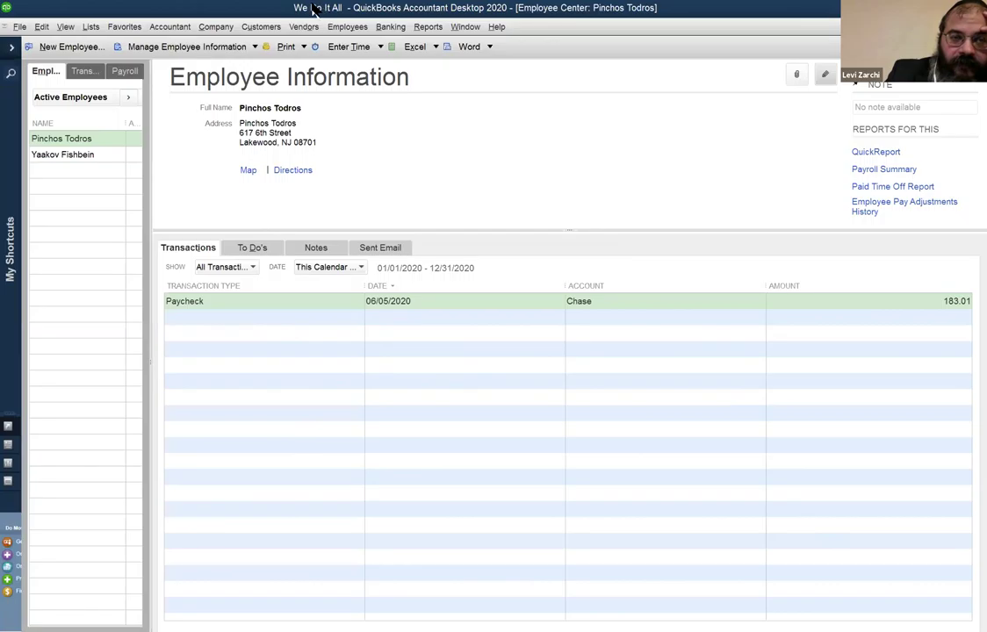
left_click(350, 27)
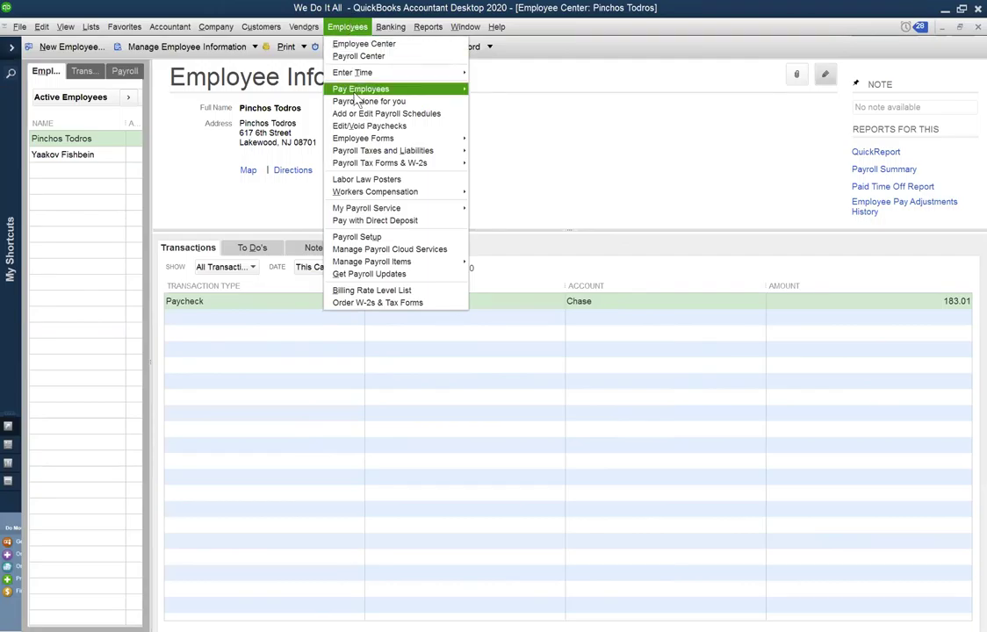
mouse_move(355, 97)
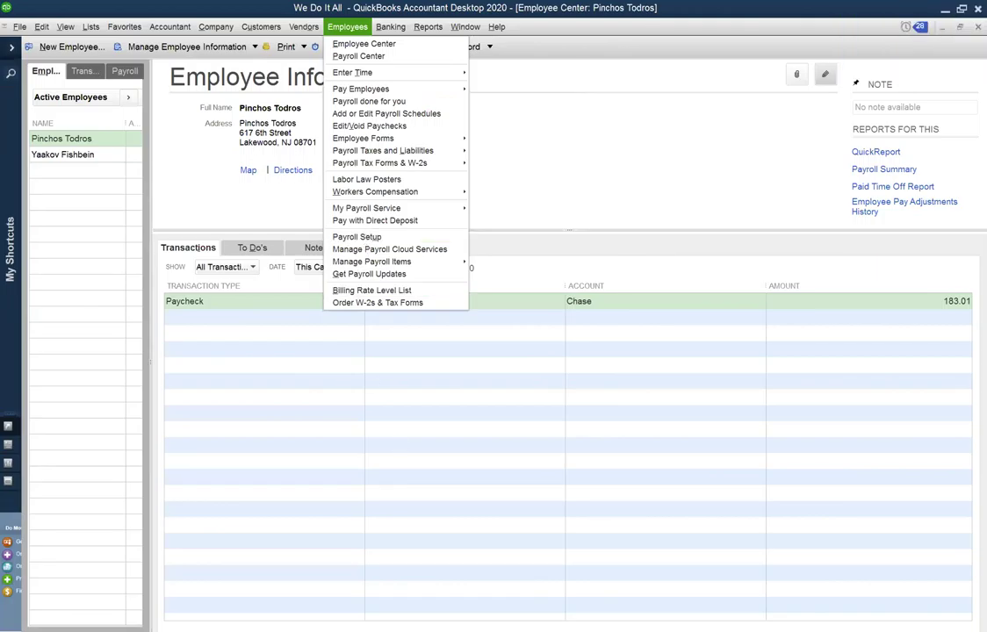
left_click(642, 273)
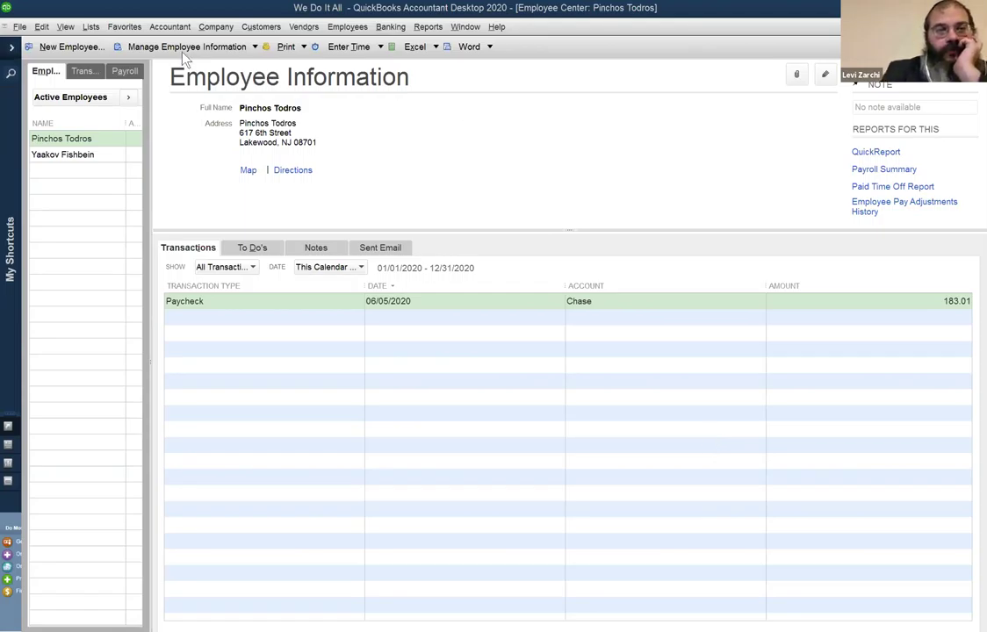
Review all recorded paychecks and the Payroll Center, then switch to the Chase register.
left_click(85, 71)
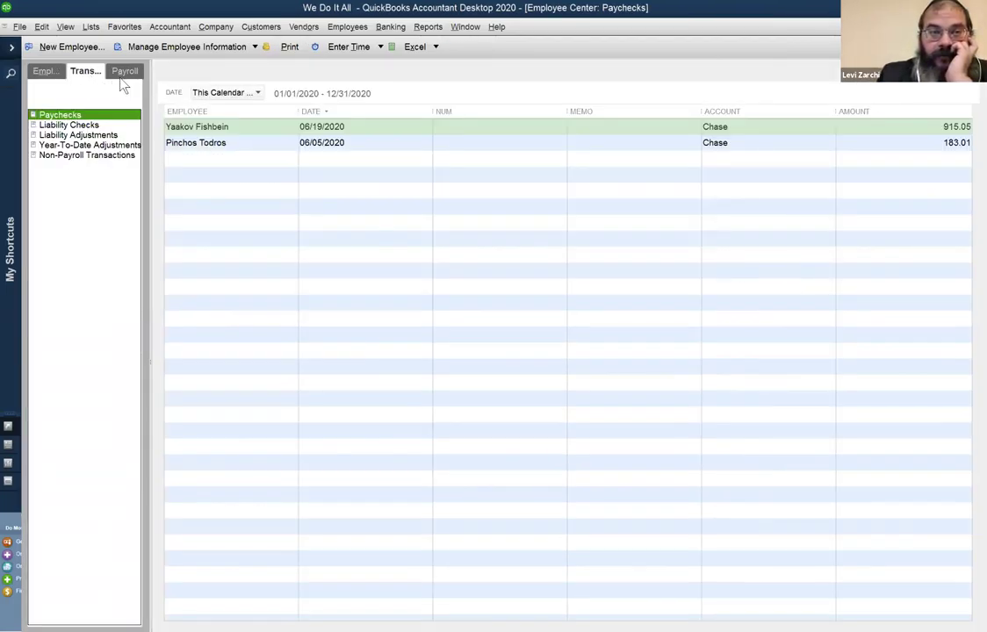
left_click(124, 74)
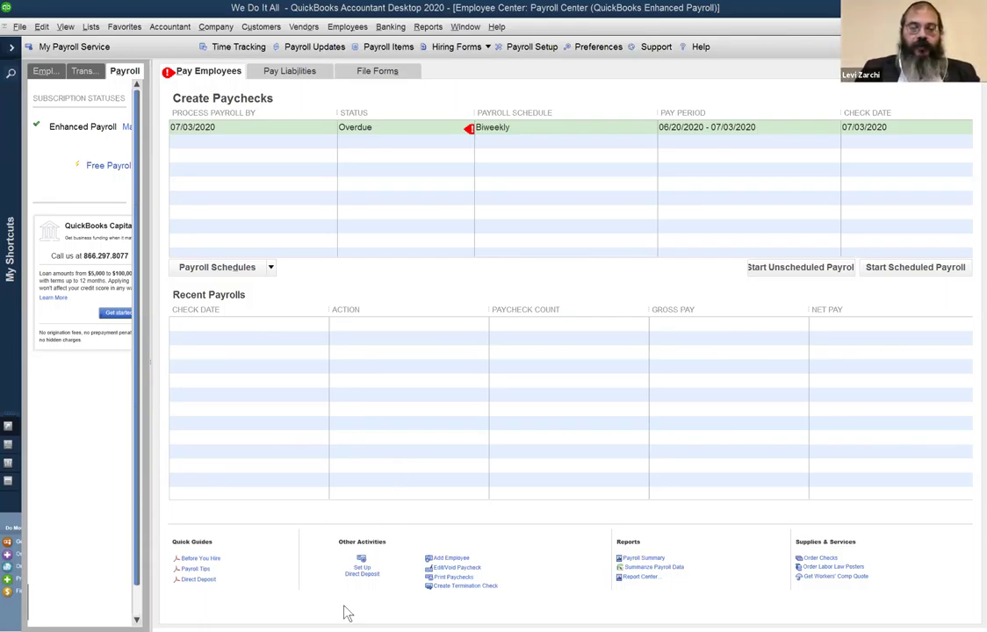
left_click(466, 27)
left_click(475, 126)
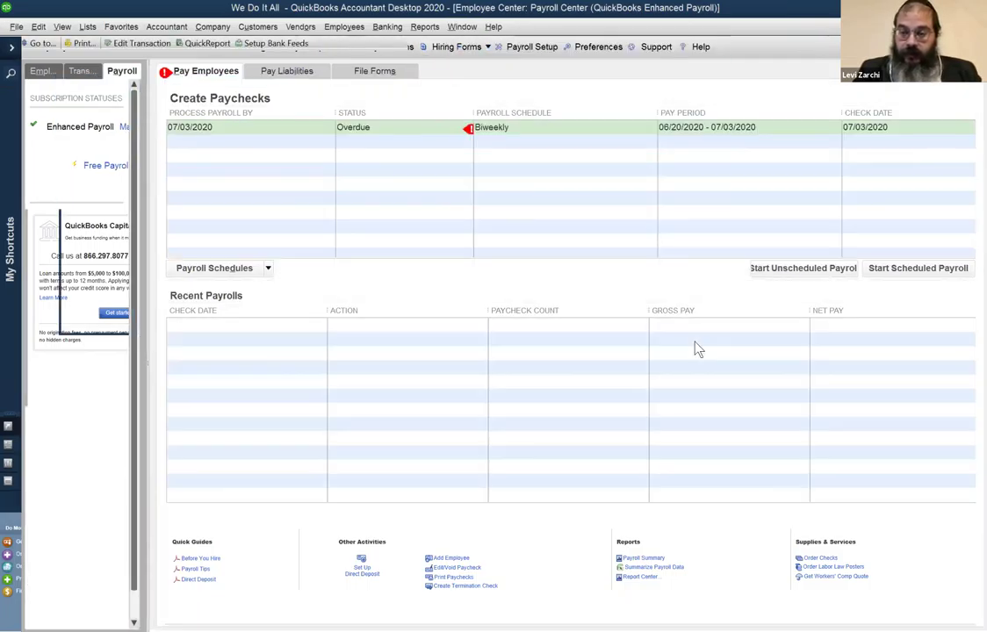
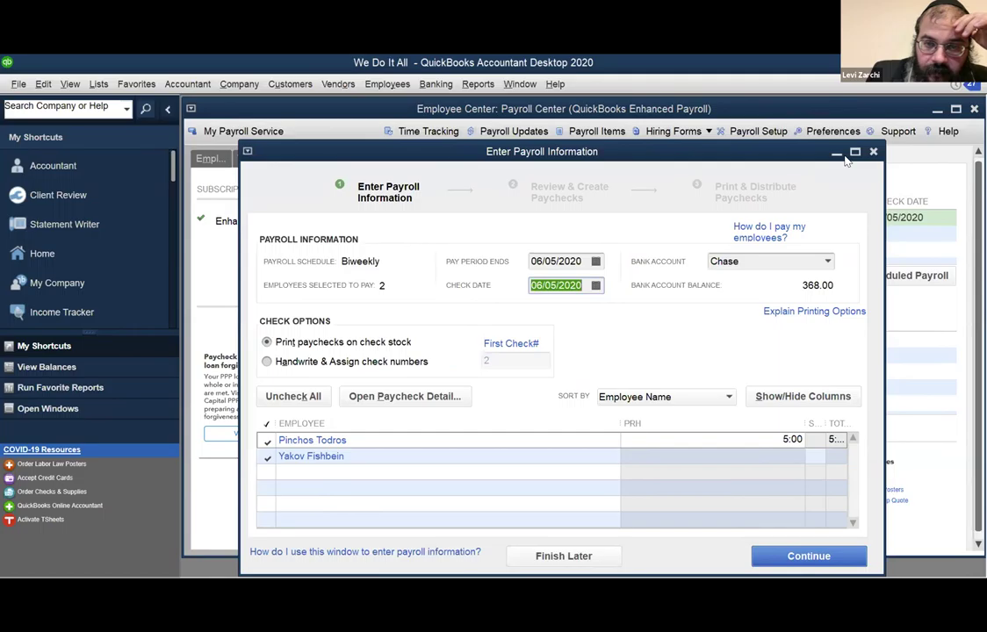
Exclude the second employee from the biweekly run and continue to the 200.00 paycheck review.
left_click(266, 457)
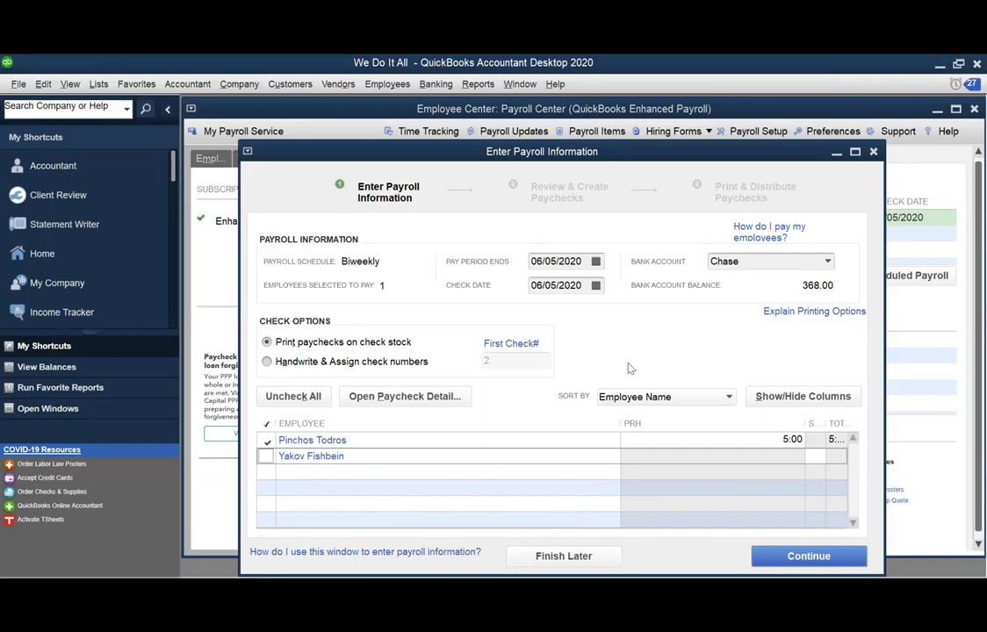
left_click(789, 557)
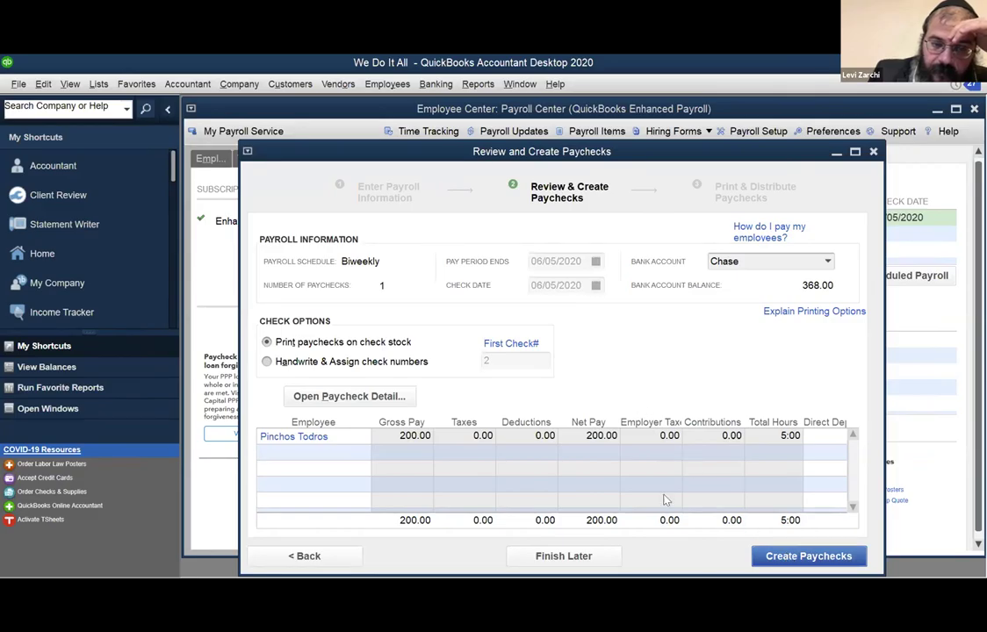
Preview the paycheck detail (PRH 40.00 for 5 hours, 200.00) and then abandon the payroll run.
left_click(327, 396)
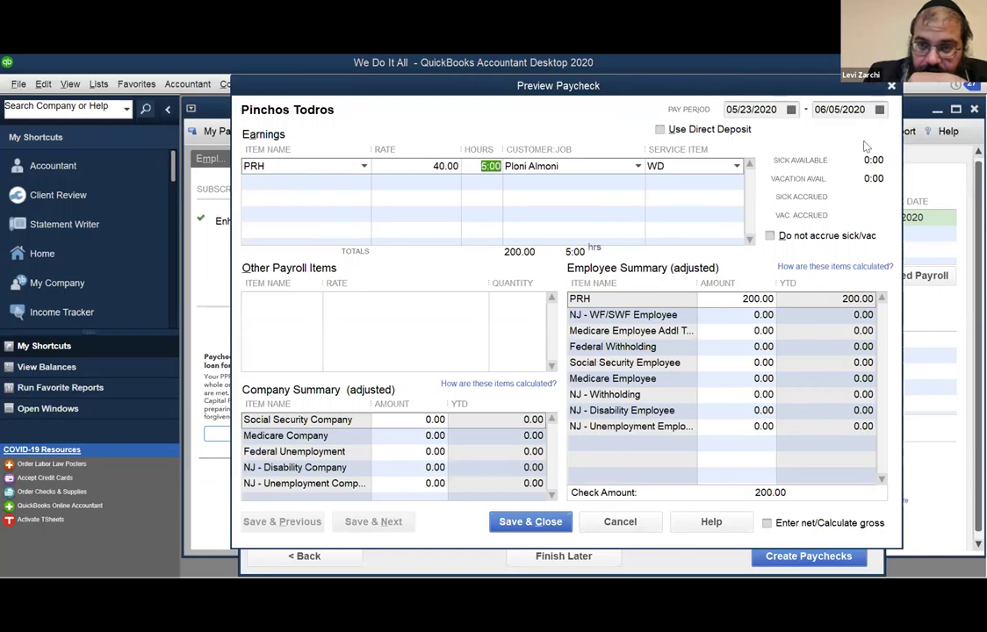
key("Escape")
key("Escape")
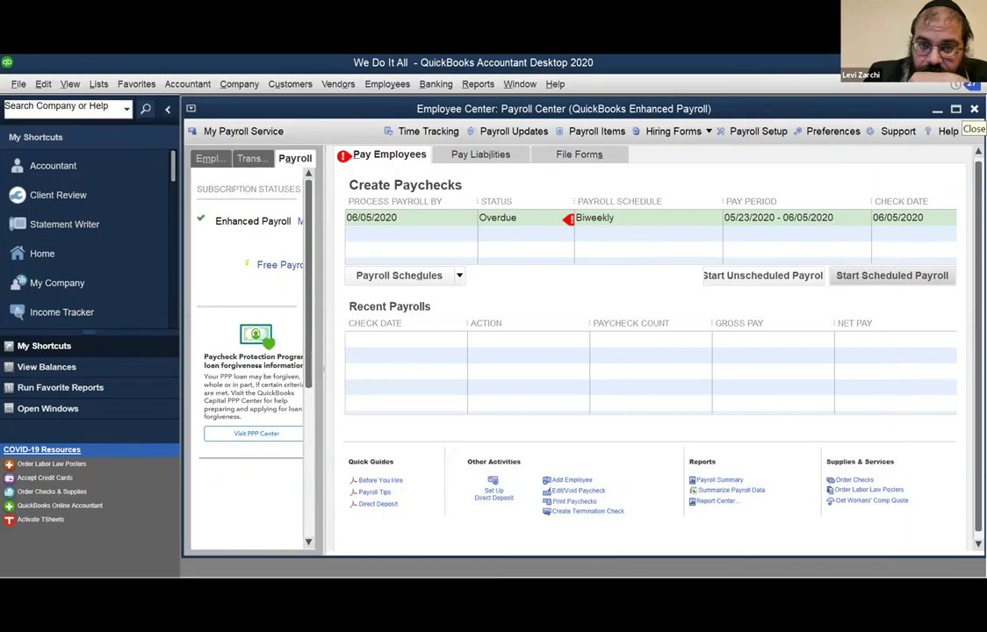
Close the Payroll Center, open the Employee Center, and bring up the Chart of Accounts with Ctrl+A.
left_click(974, 108)
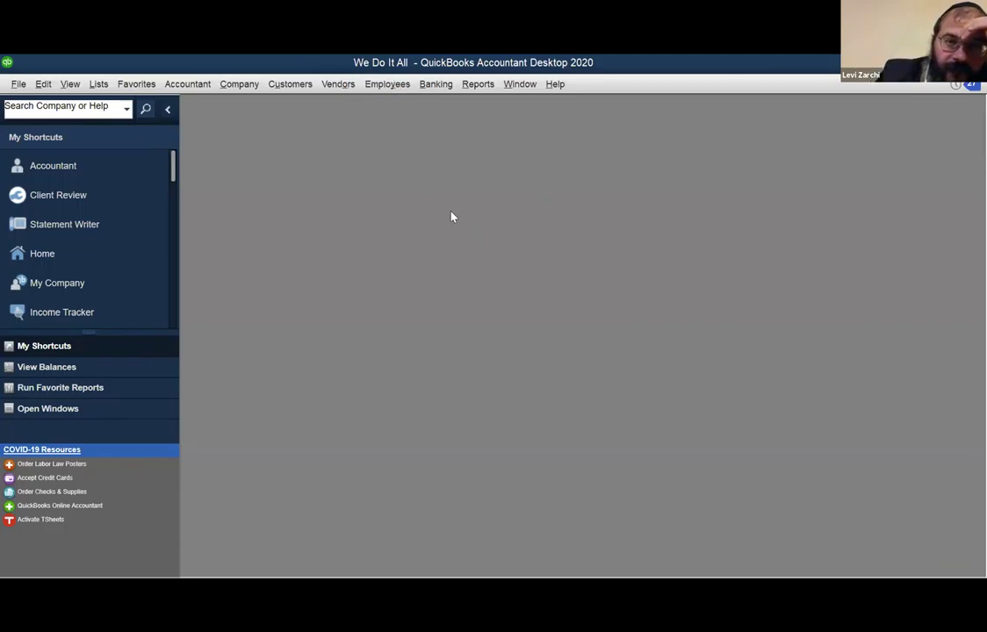
left_click(387, 84)
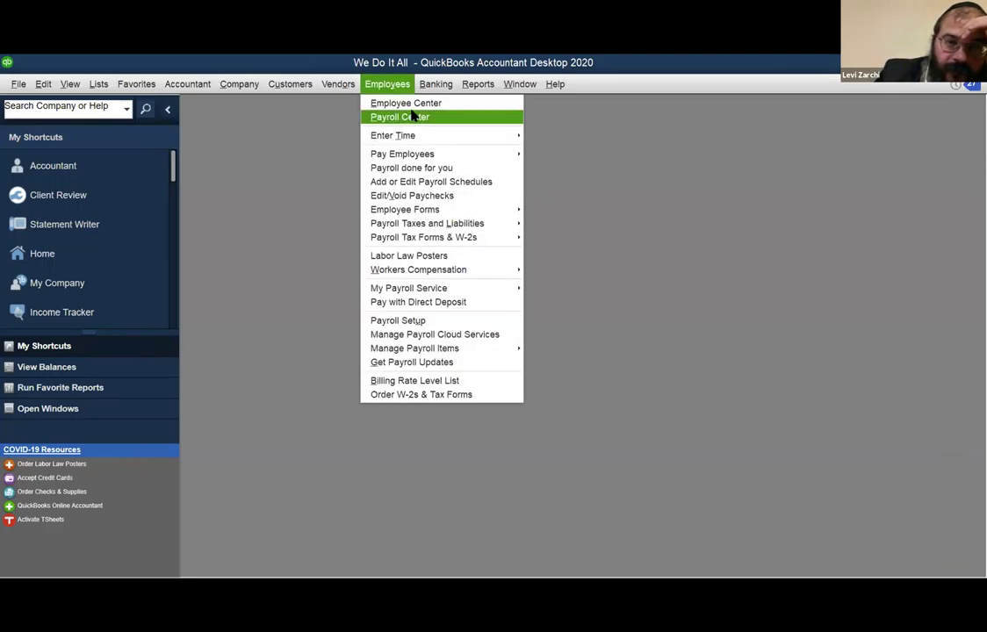
left_click(410, 104)
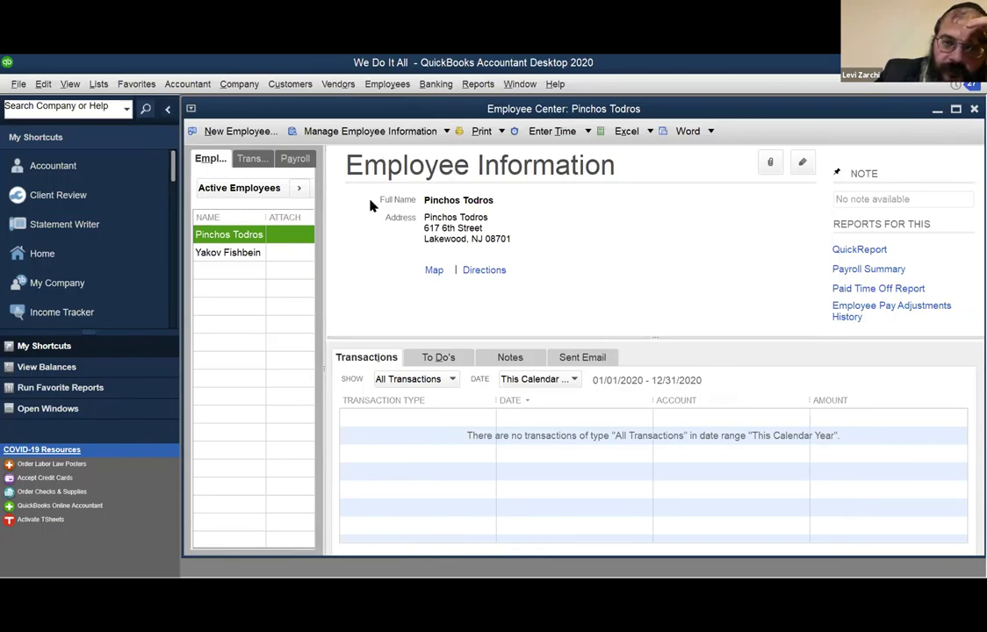
key("ctrl+a")
Maximize the Chart of Accounts and move down the account list to Office Supplies.
left_click(541, 170)
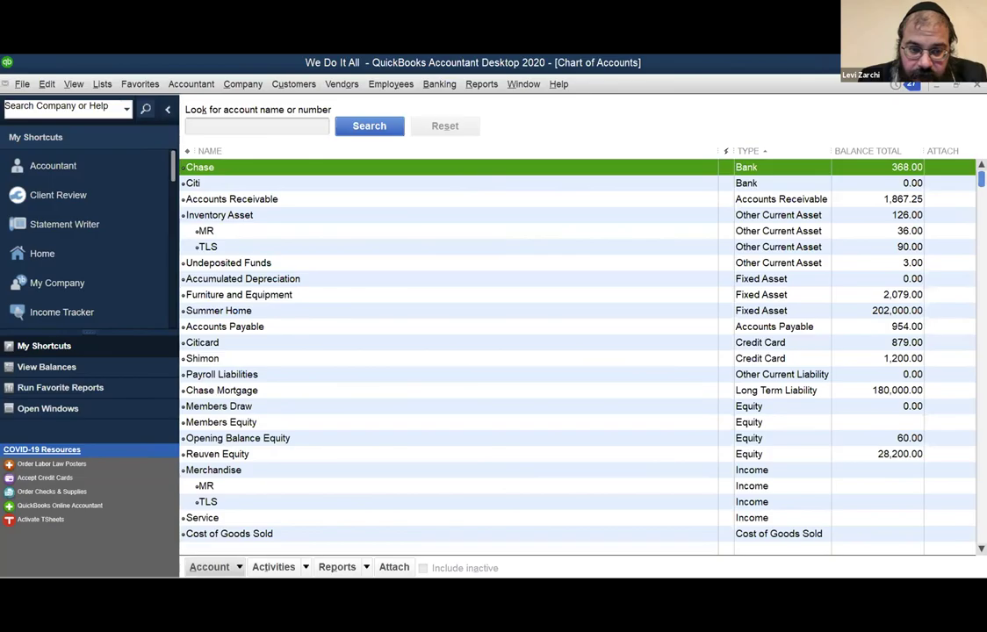
key("Down")
key("Down")
key("Down")
key("Down")
key("Down")
key("Down")
key("Down")
key("Down")
key("Down")
key("Down")
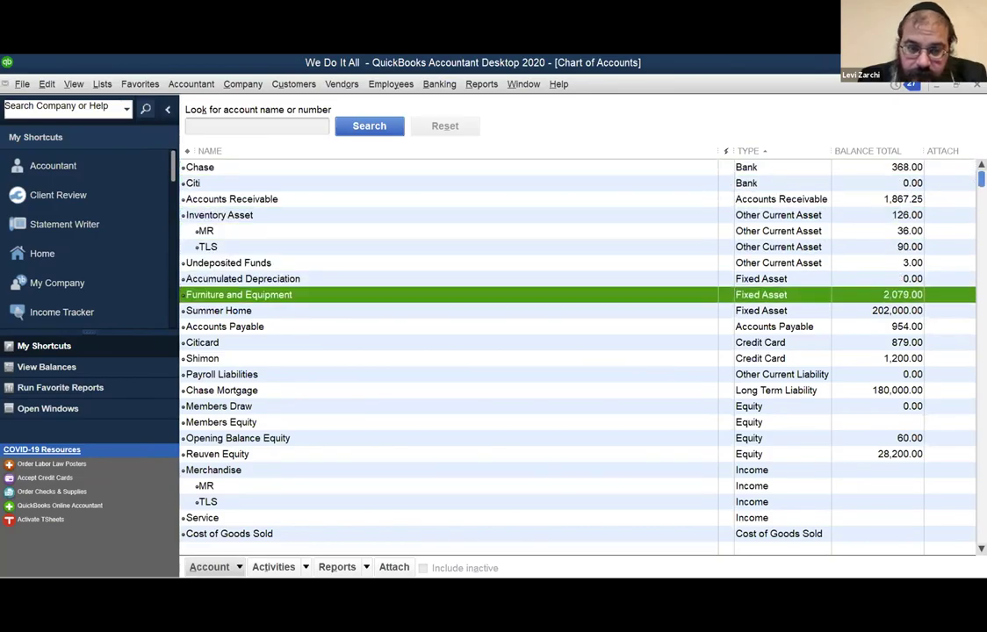
key("Down")
key("Down")
key("Down")
key("Down")
key("Down")
key("Down")
key("Down")
key("Down")
key("Down")
key("Down")
key("Down")
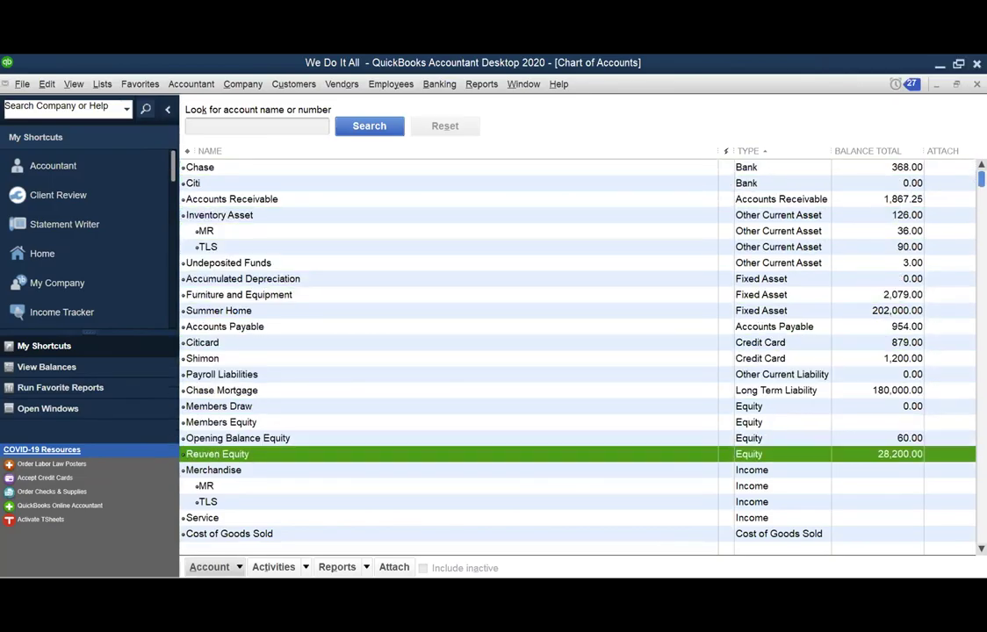
key("Down")
key("Down")
key("Down")
key("Down")
key("Down")
key("Down")
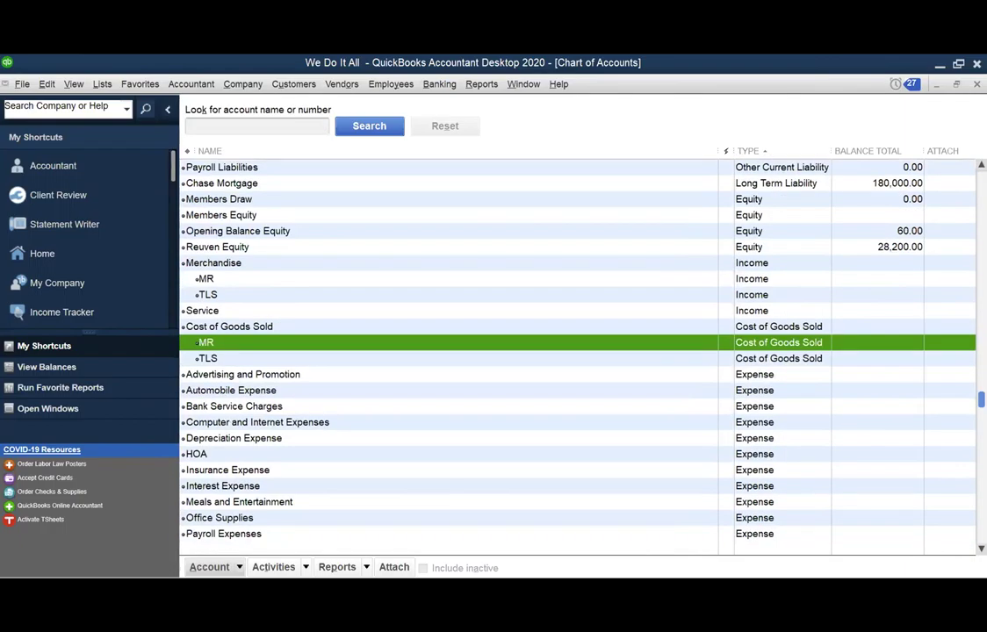
key("Down")
key("Down")
key("Down")
key("Down")
key("Down")
key("Down")
key("Down")
key("Down")
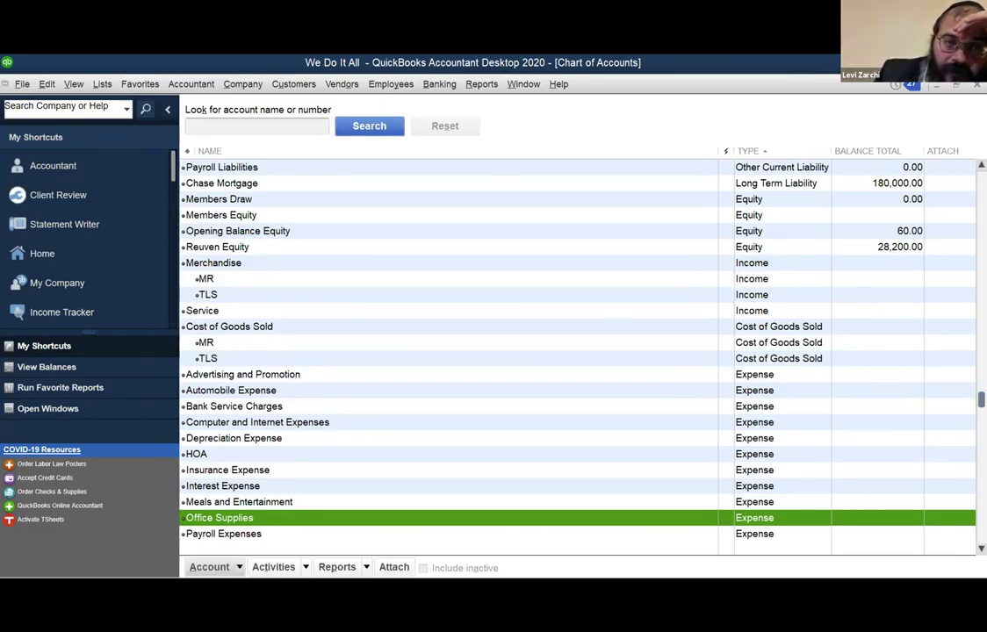
left_click(373, 84)
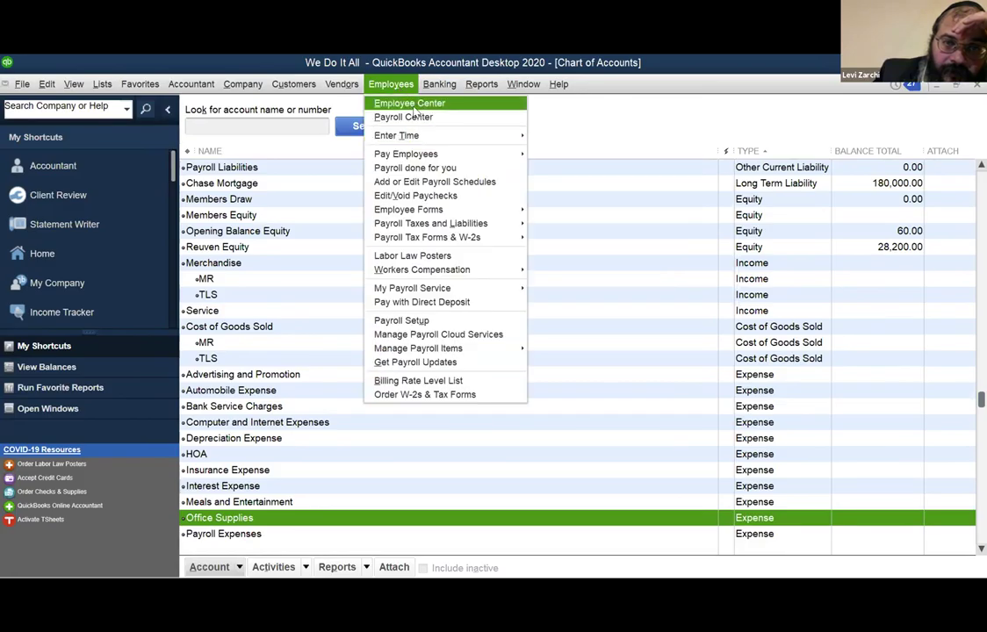
Open the first employee's record in Edit Employee from the Employee Center.
left_click(416, 105)
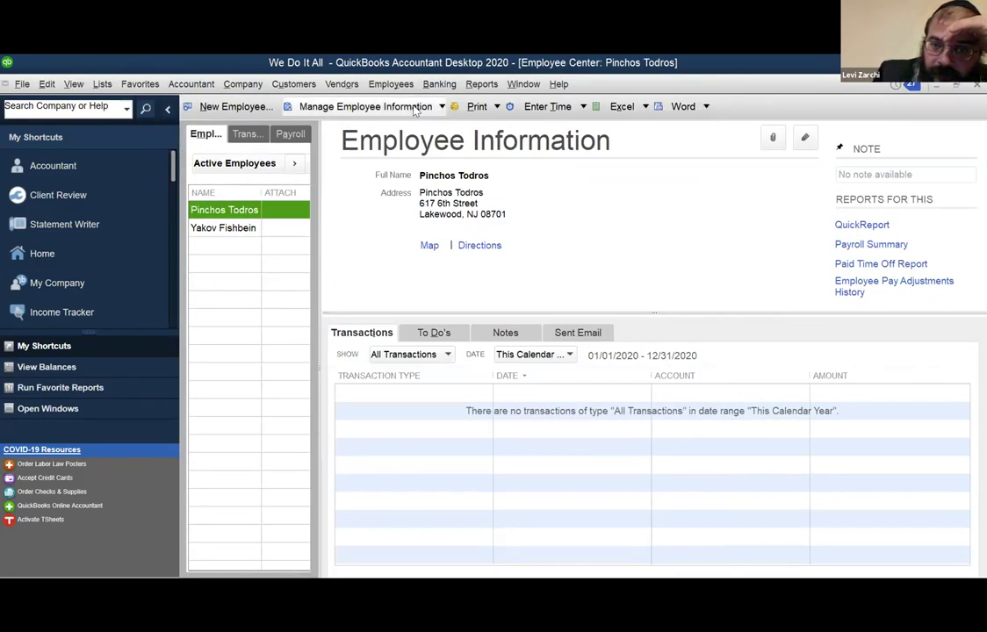
double_click(243, 211)
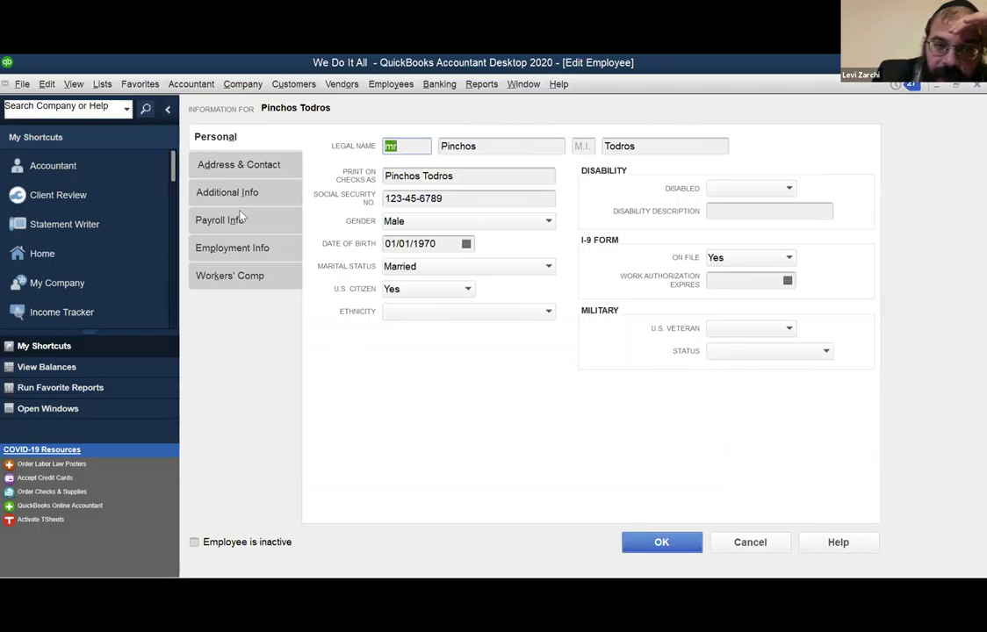
Review the employee's biweekly payroll, federal/state/other tax settings, and 05/25/2020 Part-time hire details.
left_click(243, 190)
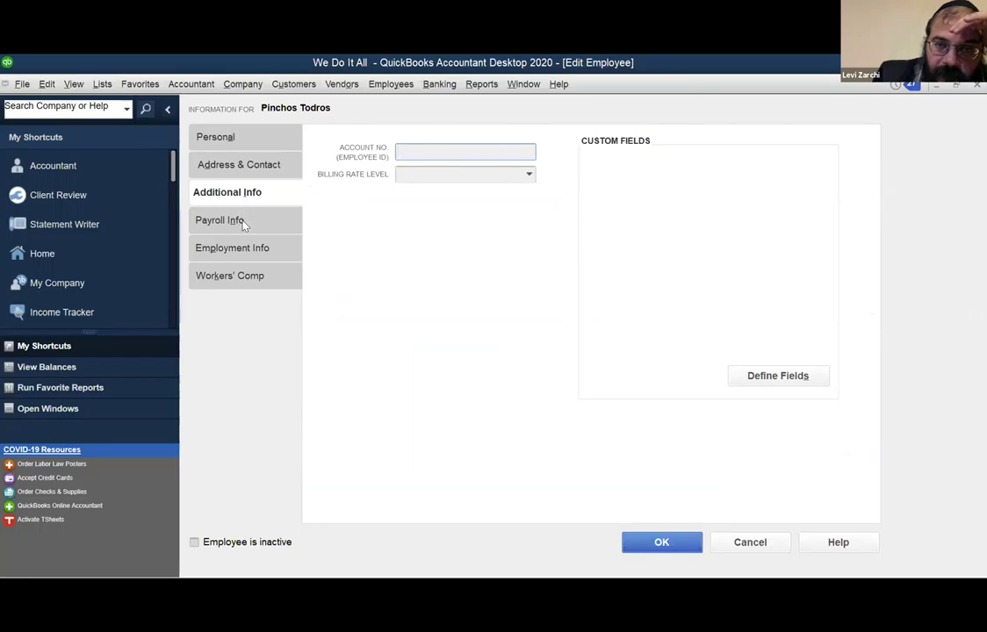
left_click(245, 222)
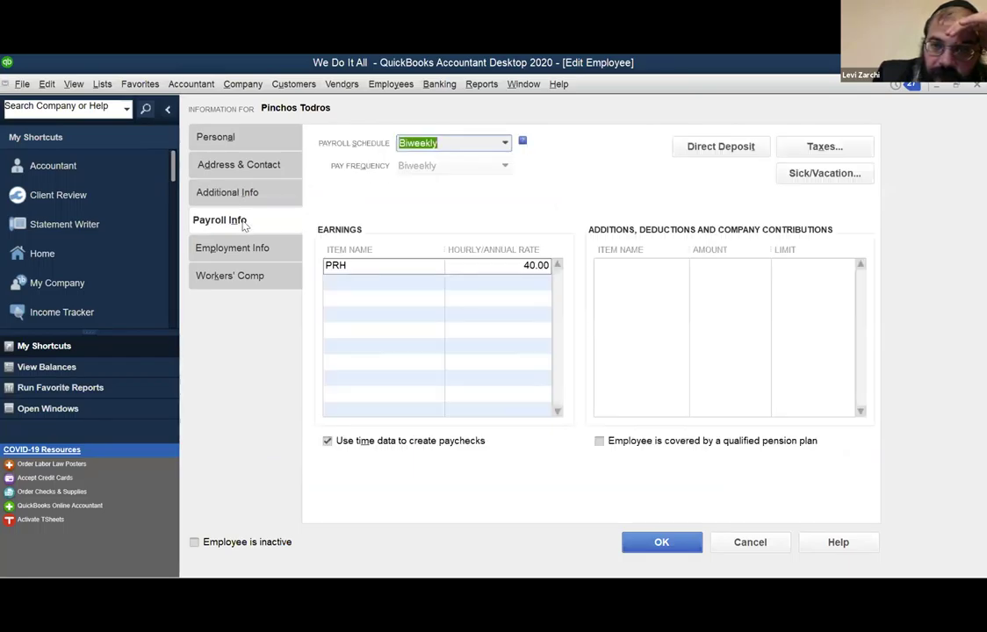
left_click(845, 148)
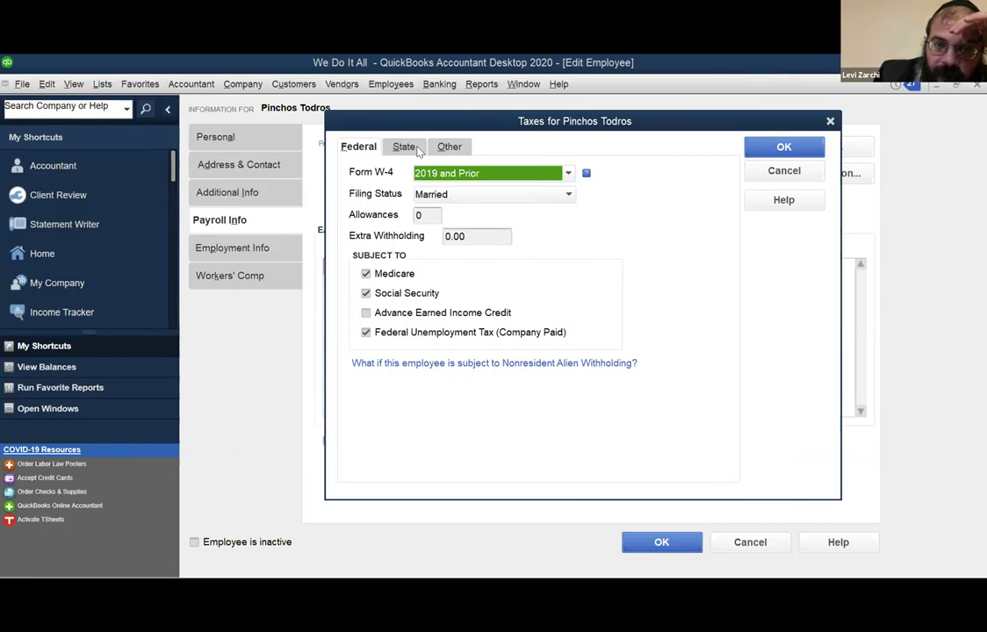
left_click(418, 151)
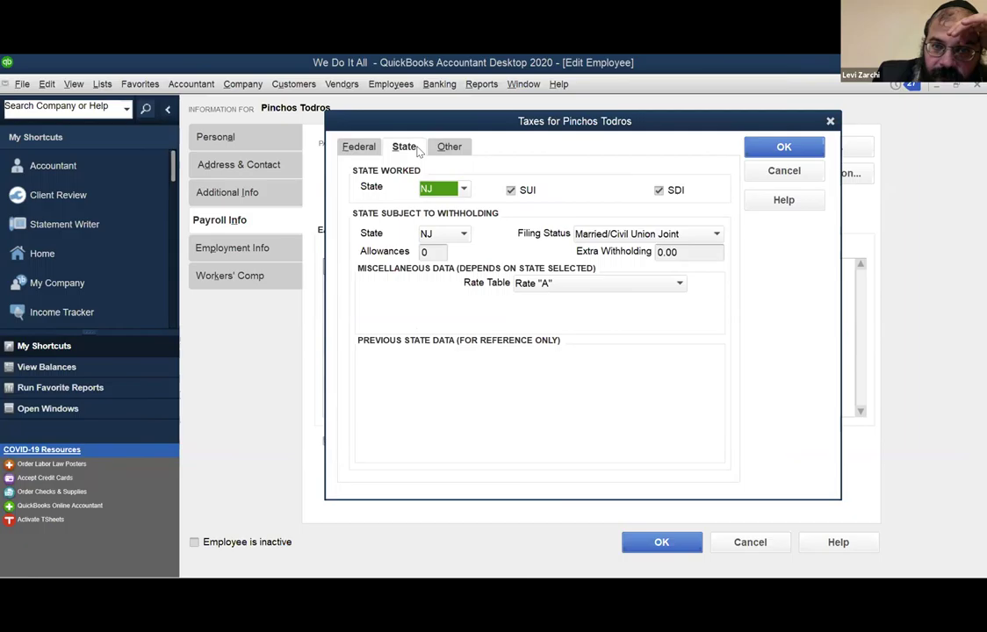
left_click(444, 149)
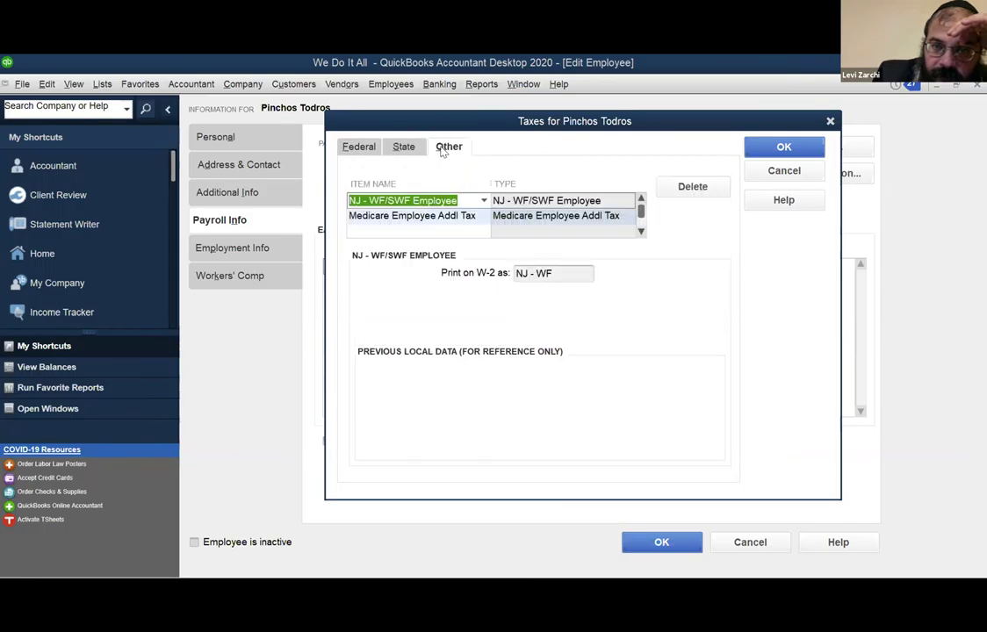
left_click(758, 148)
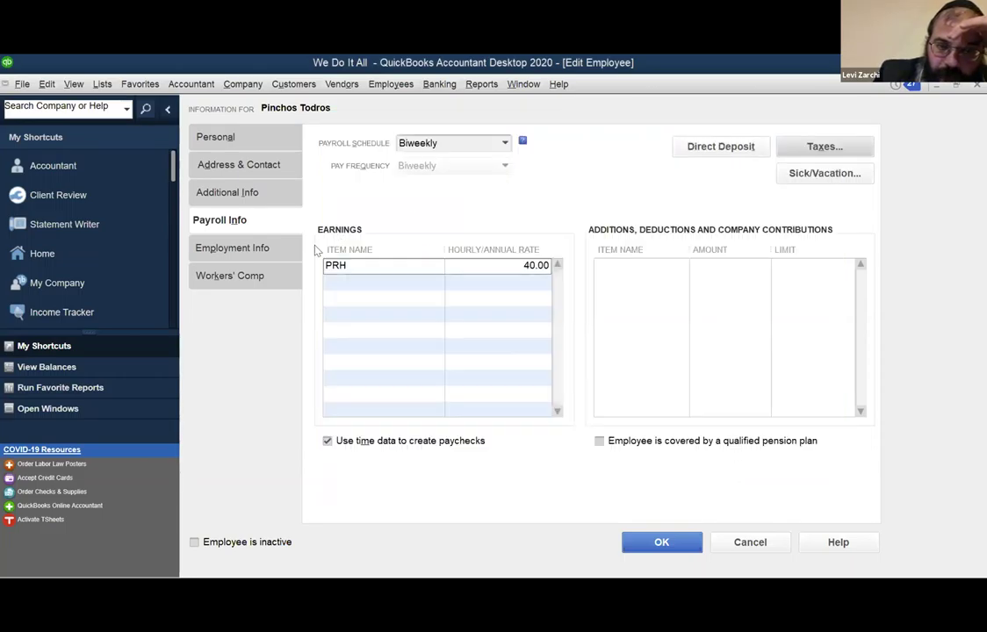
left_click(268, 248)
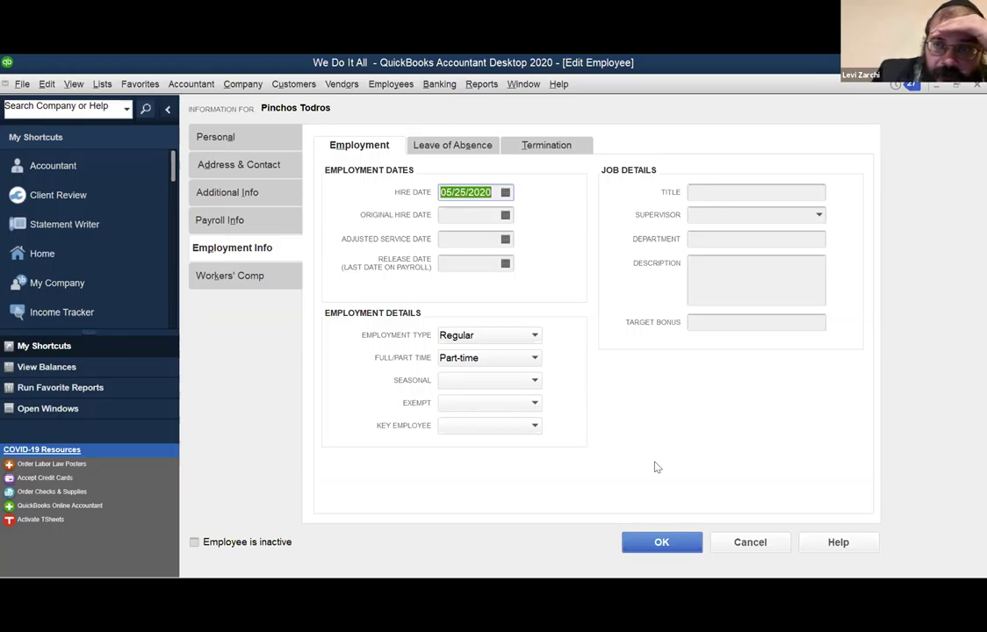
Cancel the first employee's record unchanged and open the second employee's record for editing.
left_click(757, 543)
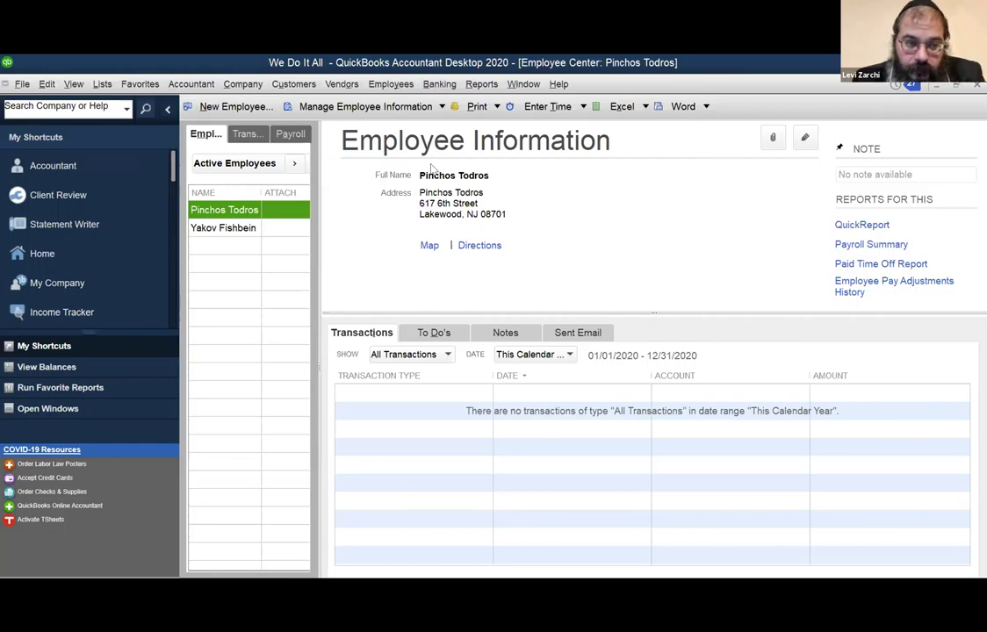
left_click(236, 228)
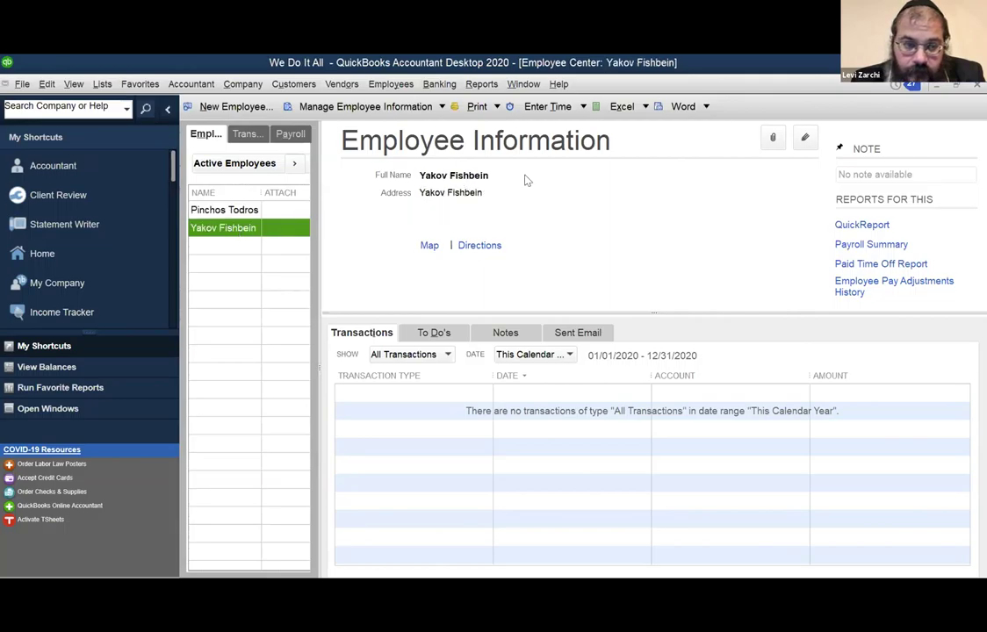
left_click(805, 137)
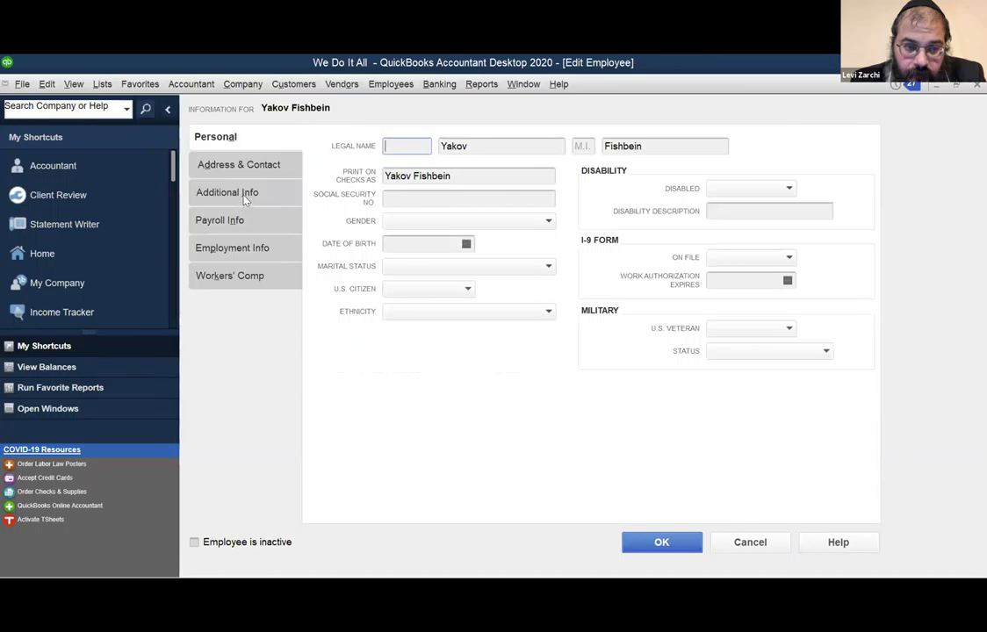
Look through the second employee's additional info, address, payroll and employment sections.
left_click(245, 196)
left_click(238, 165)
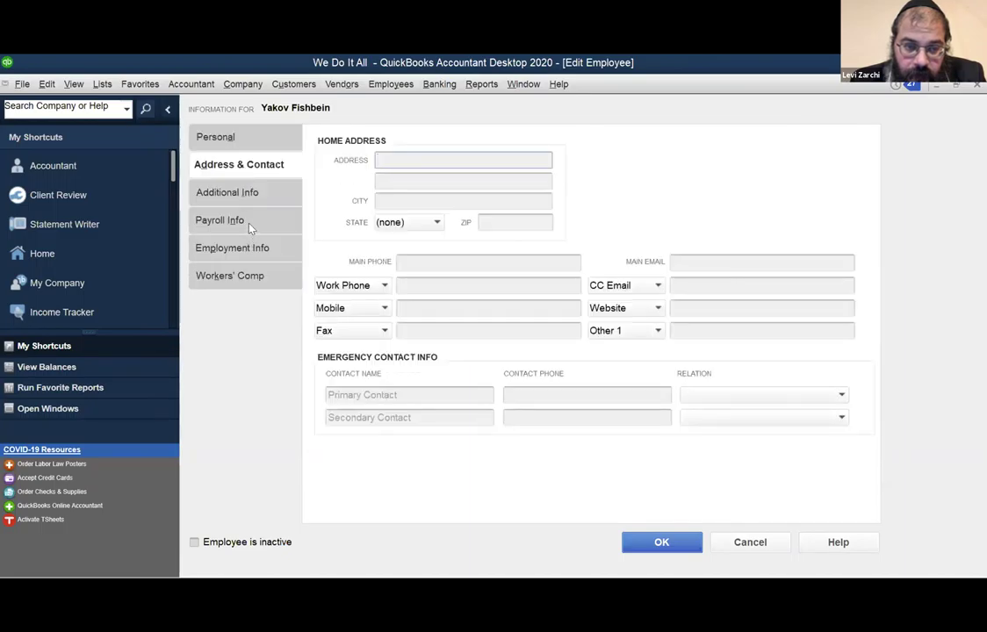
left_click(249, 225)
left_click(250, 250)
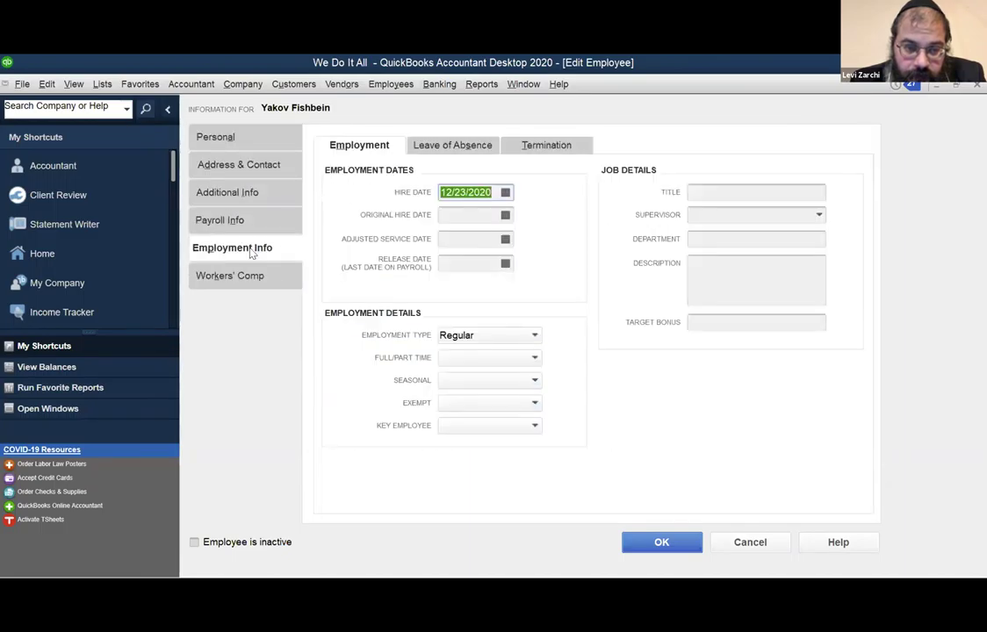
Set the hire date to 05/25/2020 from the calendar and save the record.
left_click(505, 193)
left_click(454, 217)
left_click(454, 217)
left_click(455, 217)
left_click(454, 217)
left_click(454, 217)
left_click(454, 217)
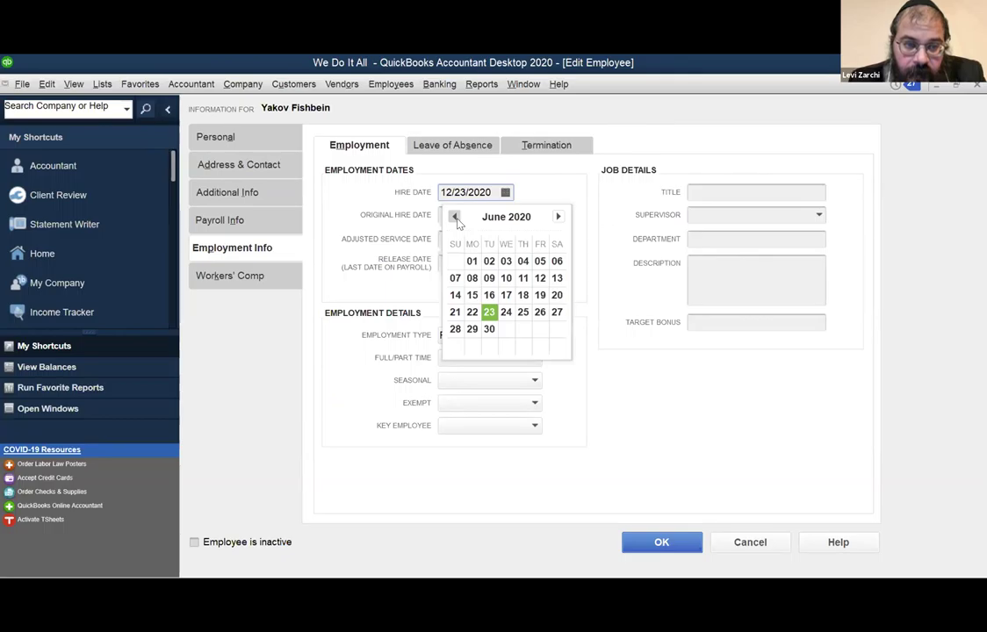
left_click(454, 217)
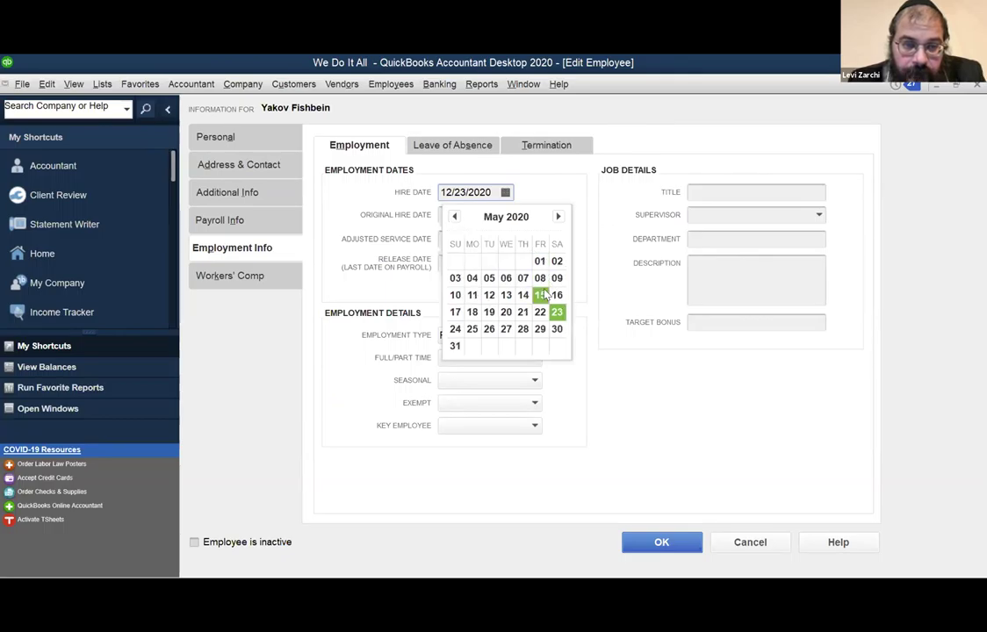
left_click(476, 332)
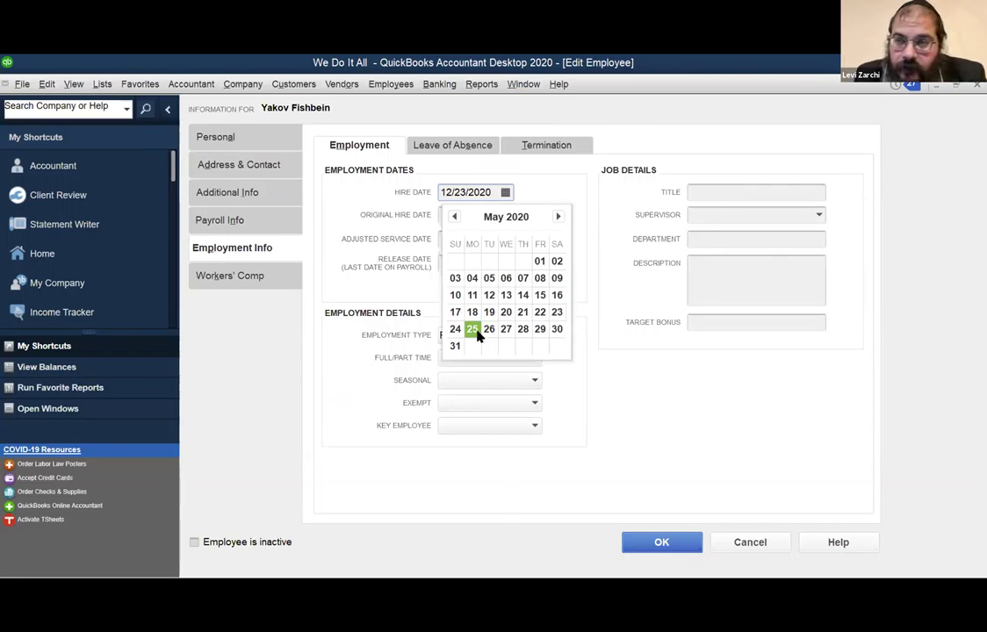
left_click(477, 332)
left_click(643, 543)
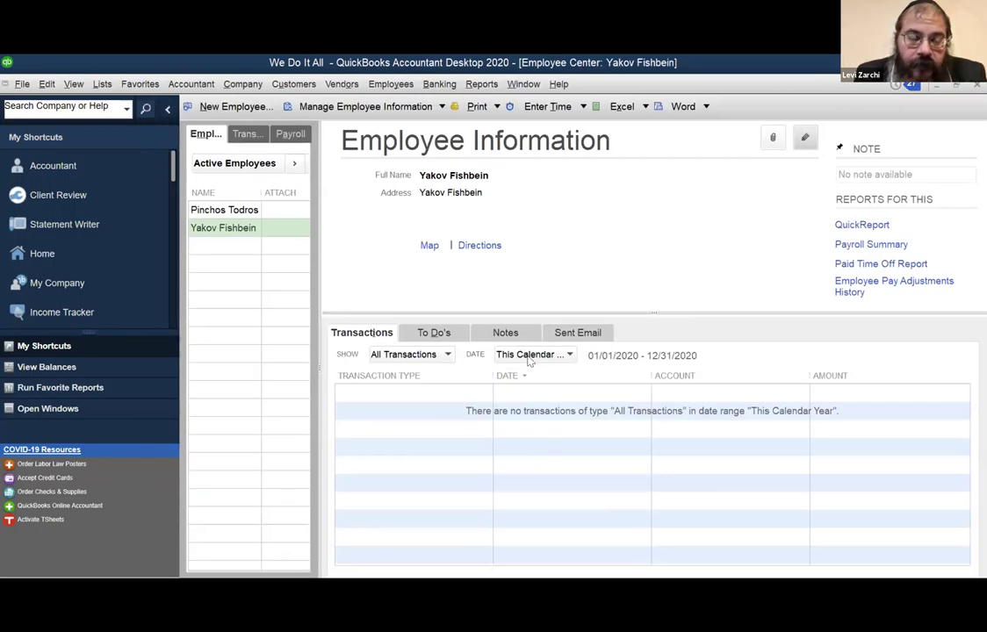
Check the other employee's employment details and cancel without changes.
left_click(246, 211)
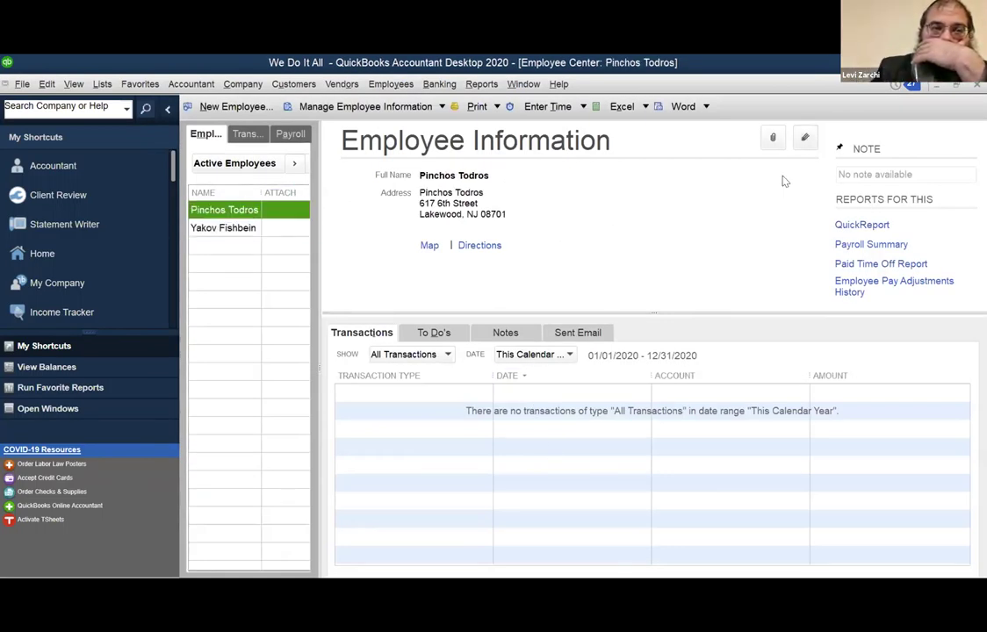
left_click(804, 137)
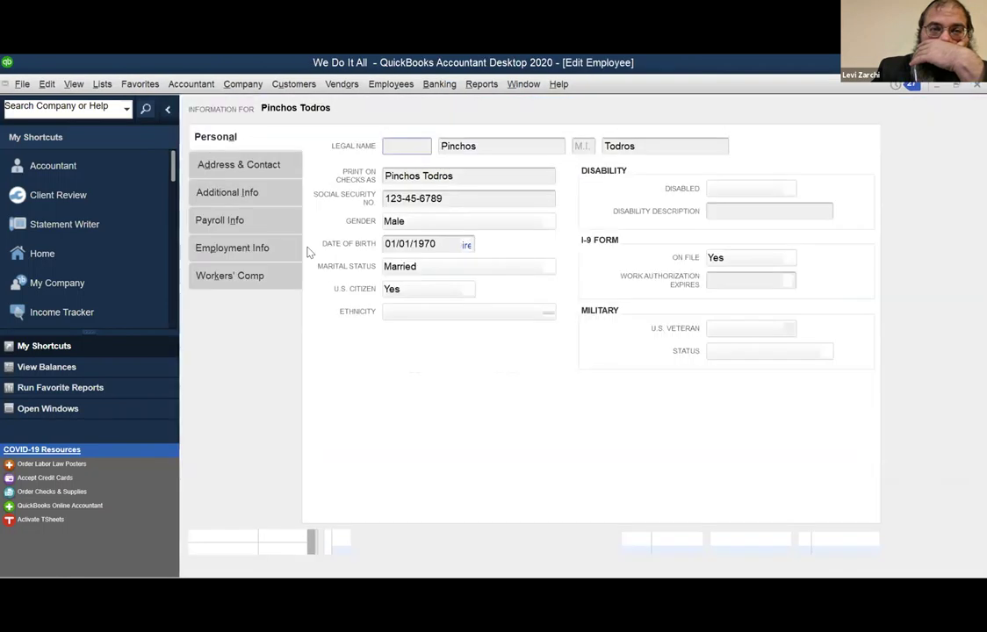
left_click(260, 249)
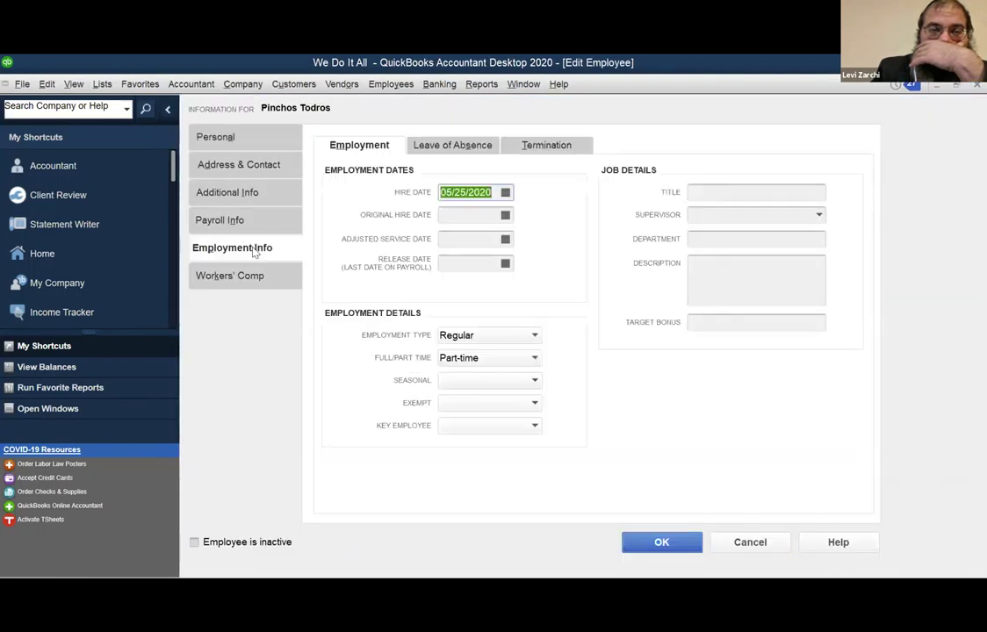
left_click(755, 539)
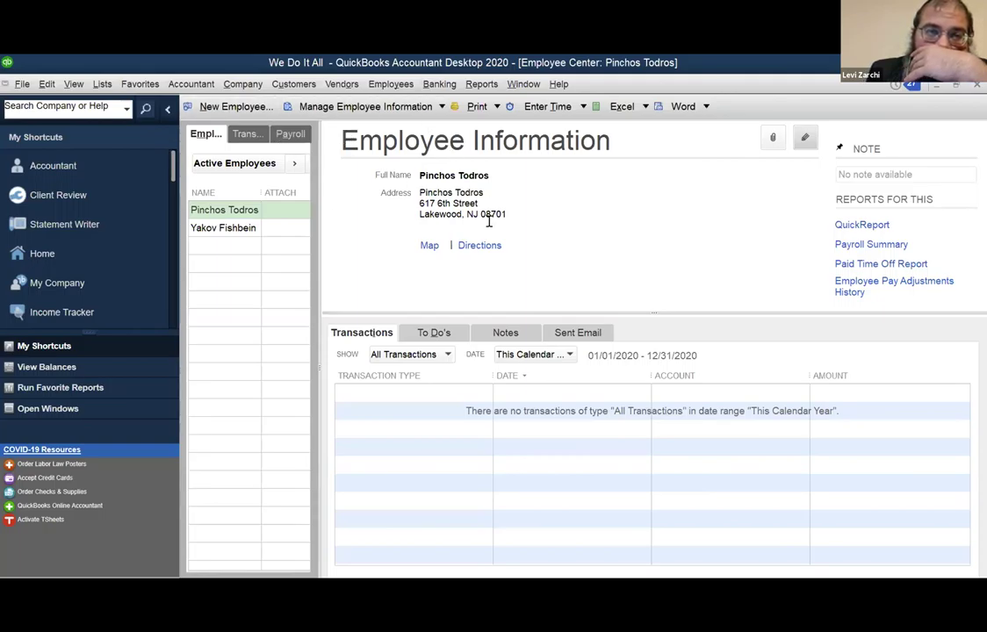
Open the Payroll Item List showing Salary, PRH, federal and NJ tax items.
left_click(101, 85)
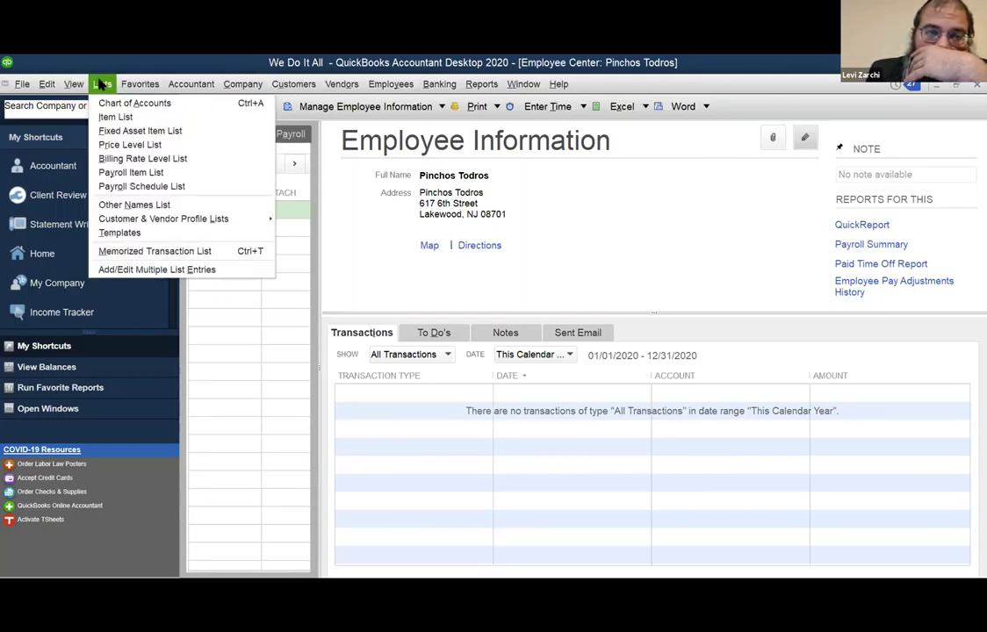
left_click(147, 173)
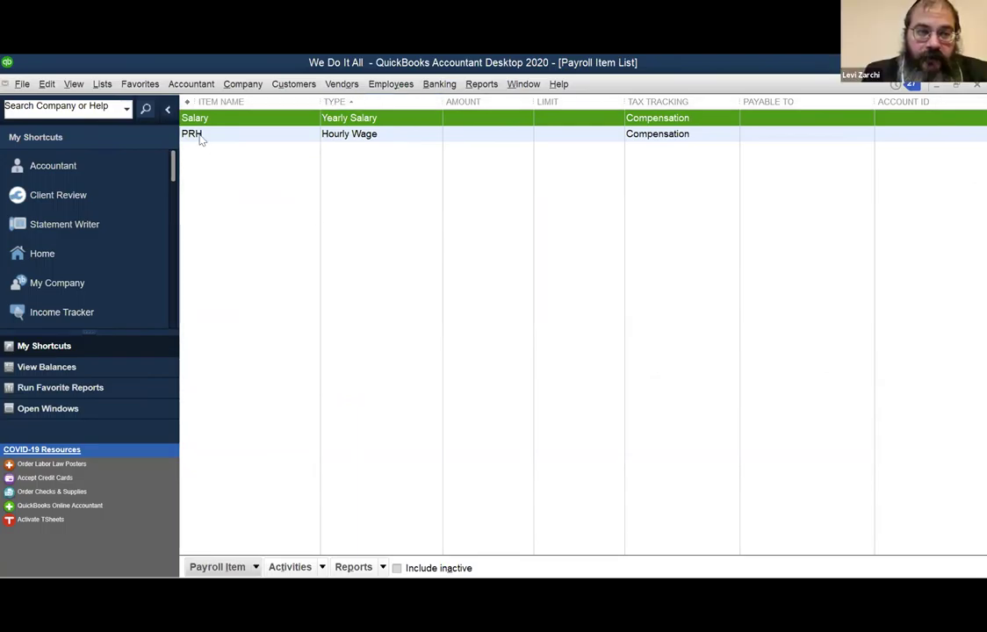
left_click(103, 84)
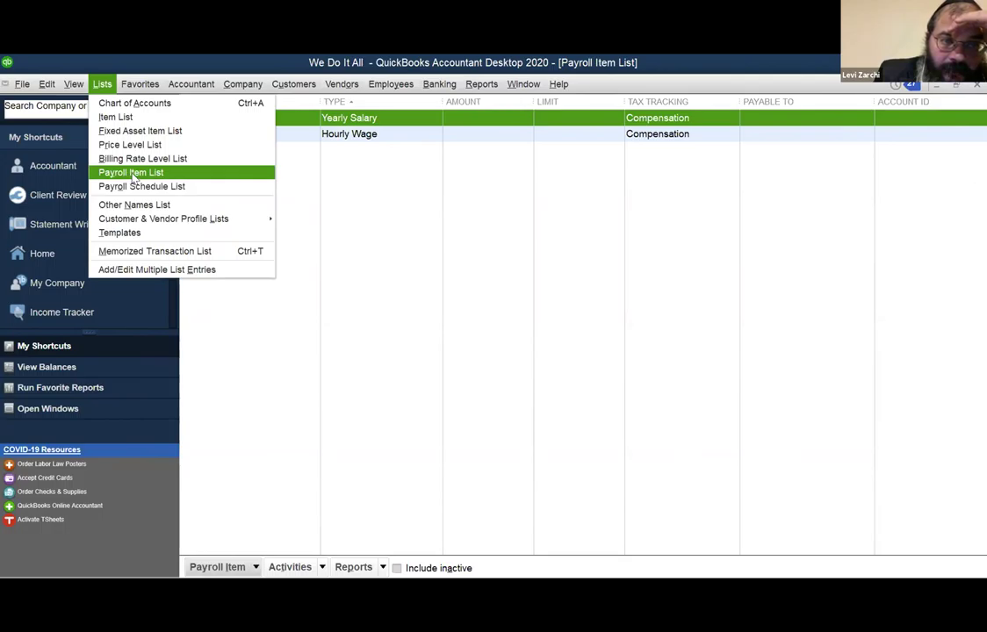
left_click(132, 173)
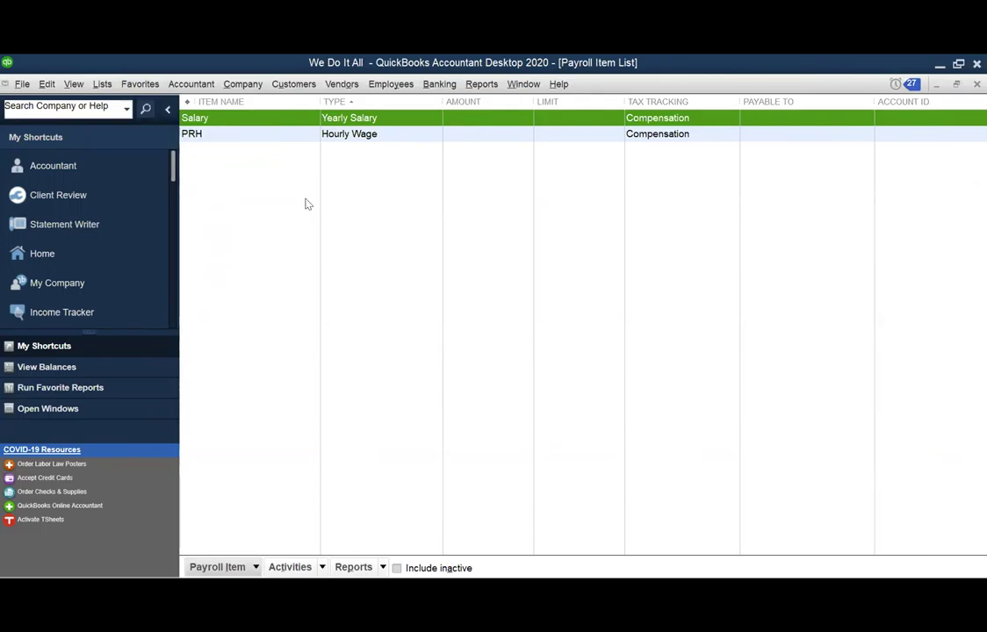
left_click(106, 84)
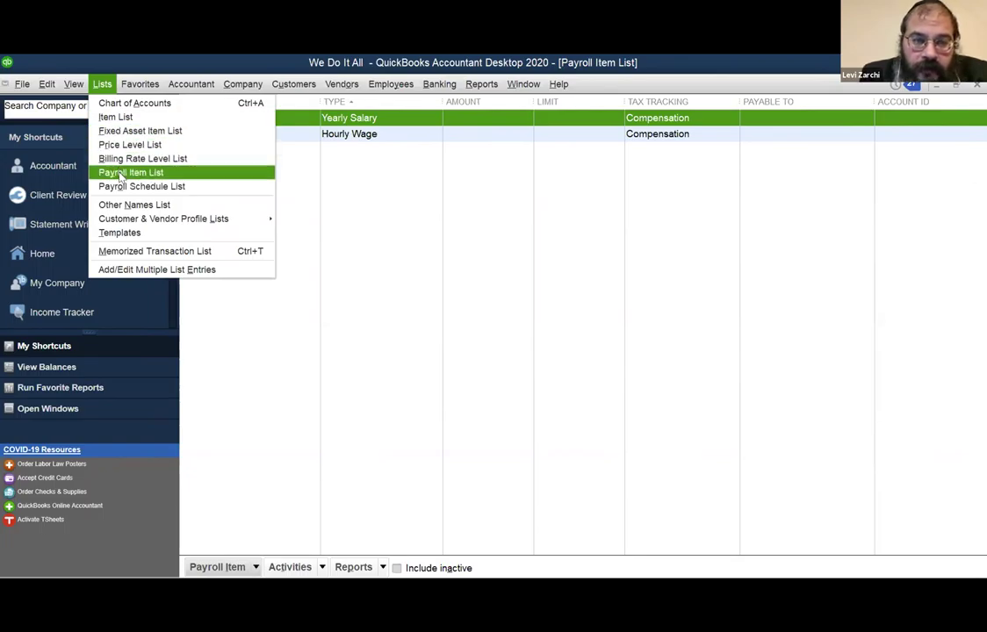
left_click(377, 184)
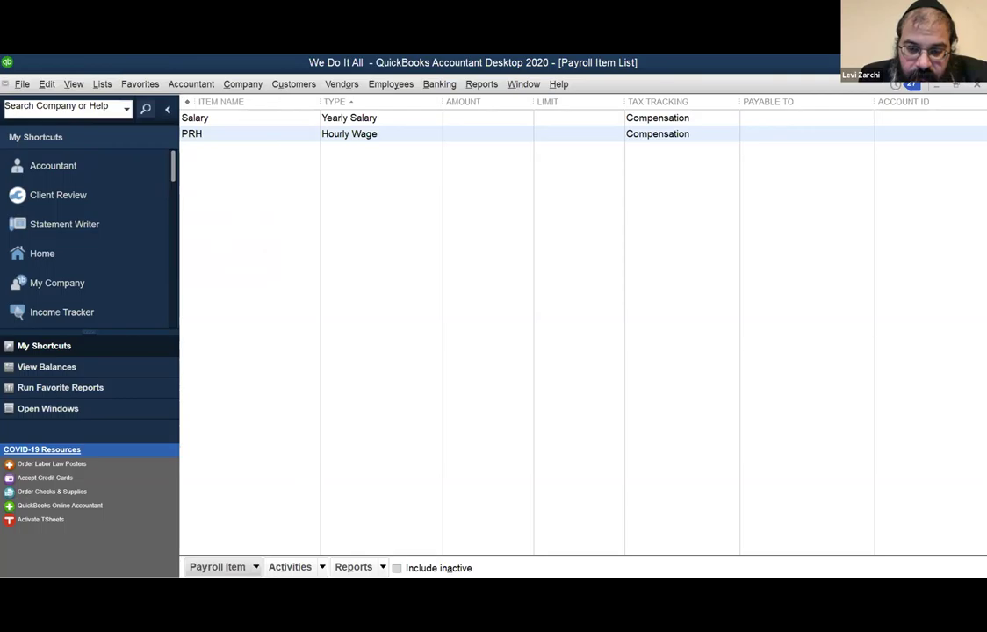
Look through the Payroll Item, Activities and Reports button menus.
left_click(257, 567)
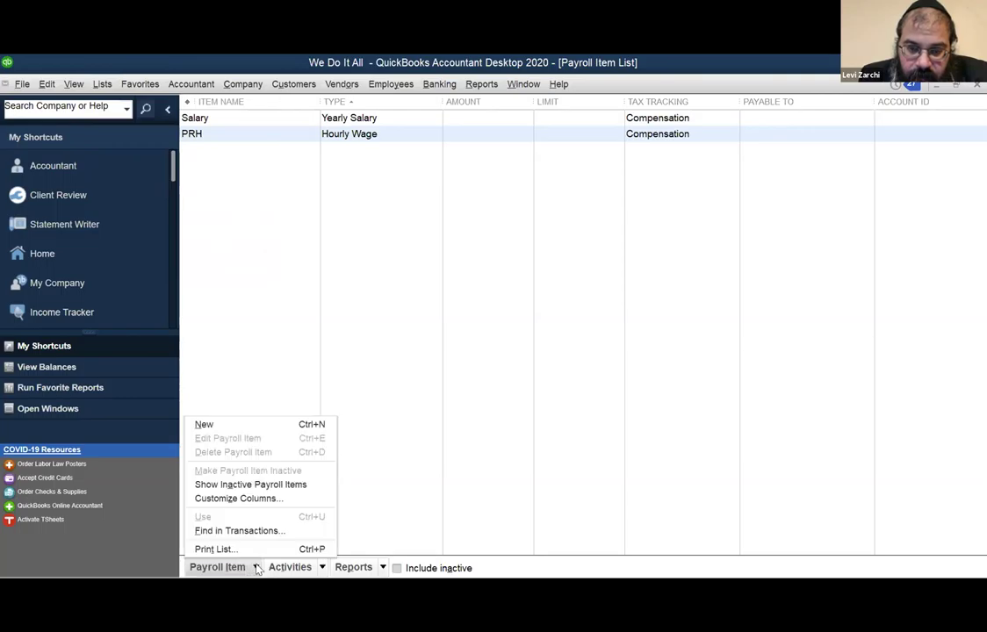
left_click(290, 568)
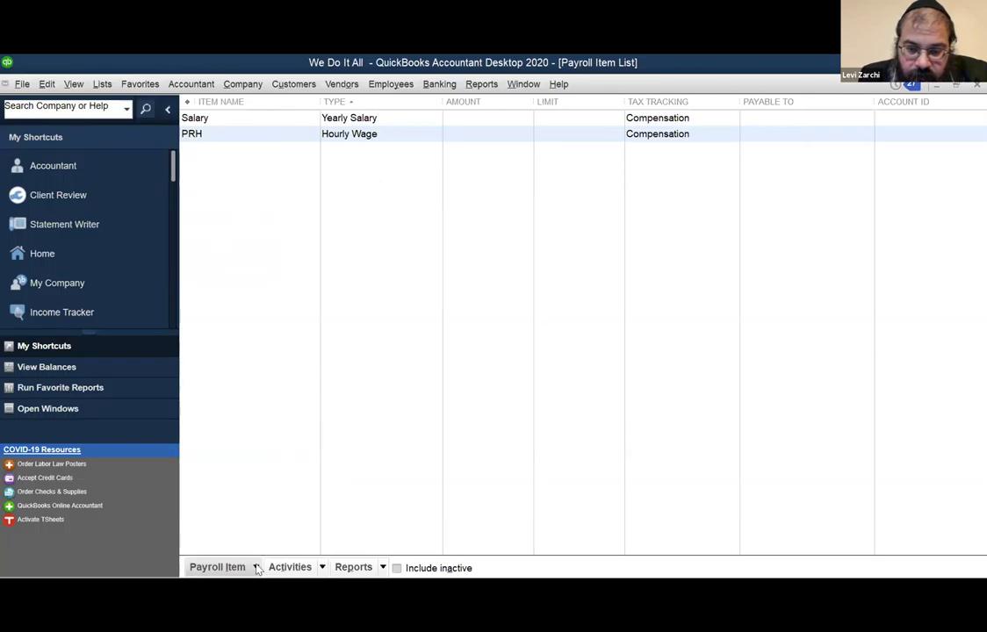
left_click(302, 568)
left_click(302, 568)
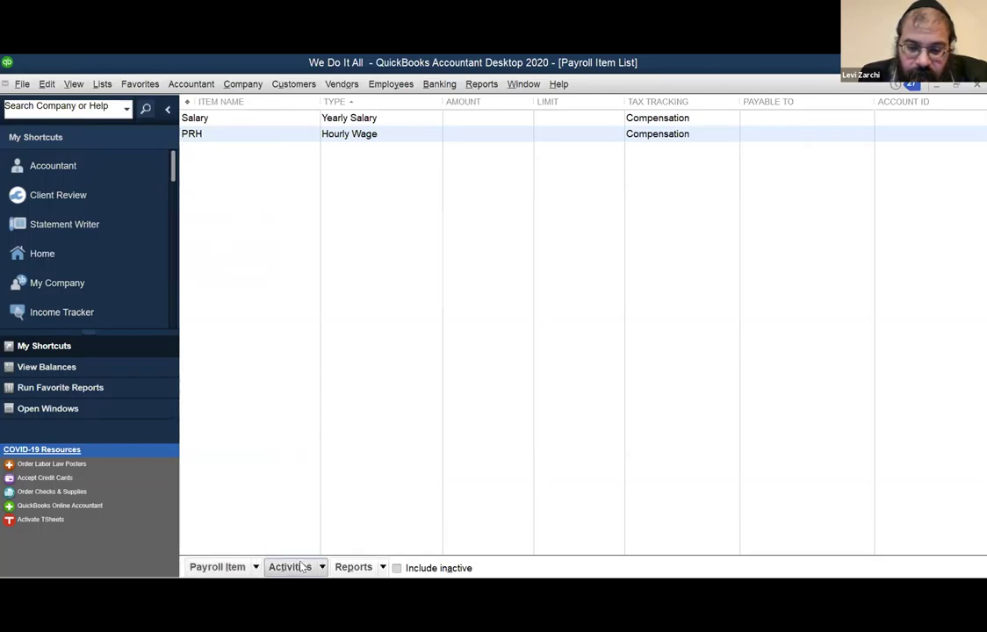
left_click(375, 568)
left_click(376, 568)
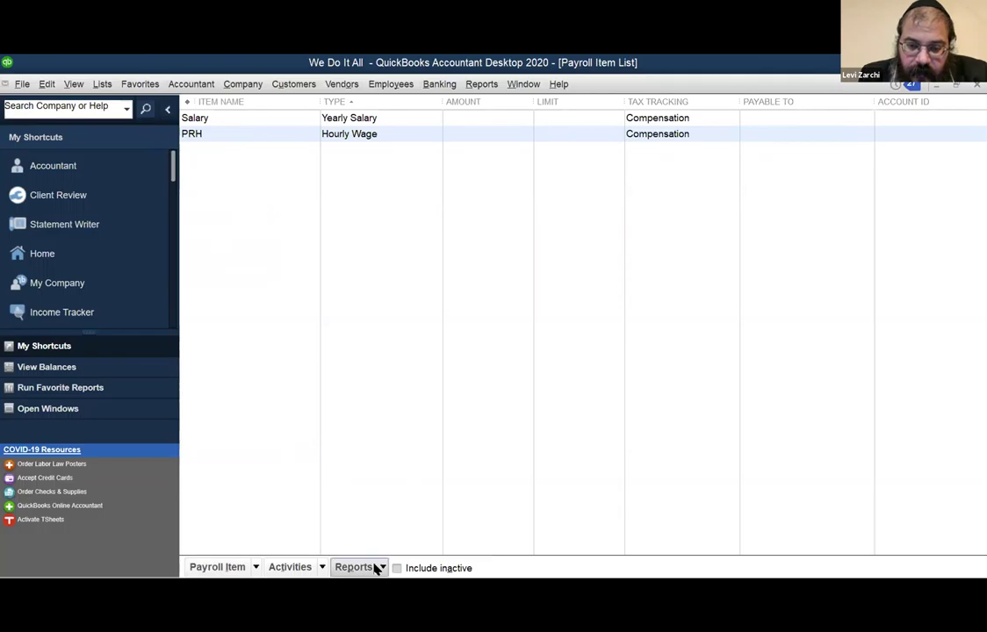
left_click(323, 569)
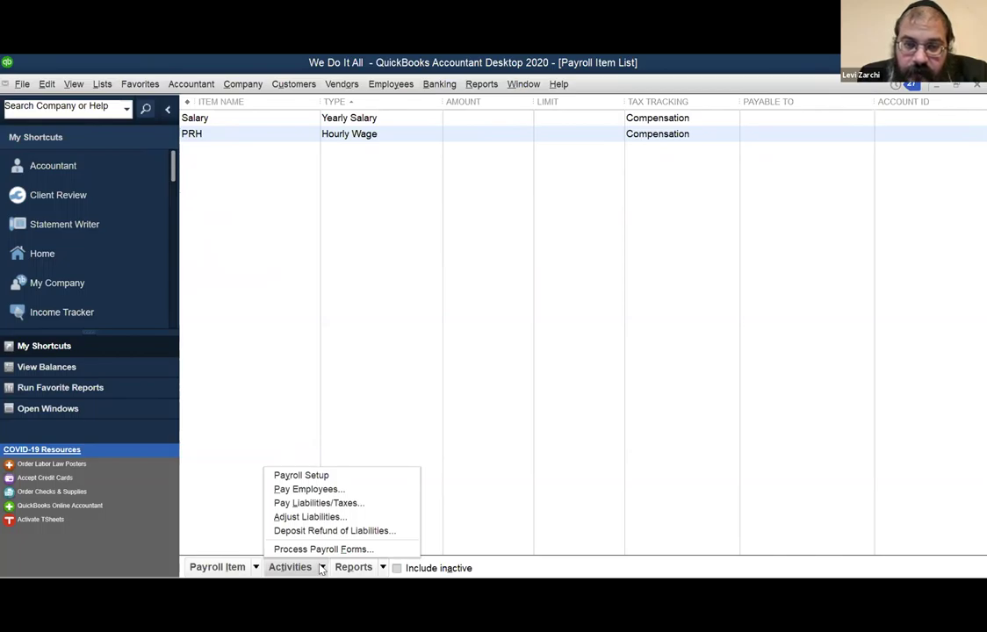
left_click(255, 568)
Reopen the full Payroll Item List and select the PRH and Salary items.
left_click(204, 425)
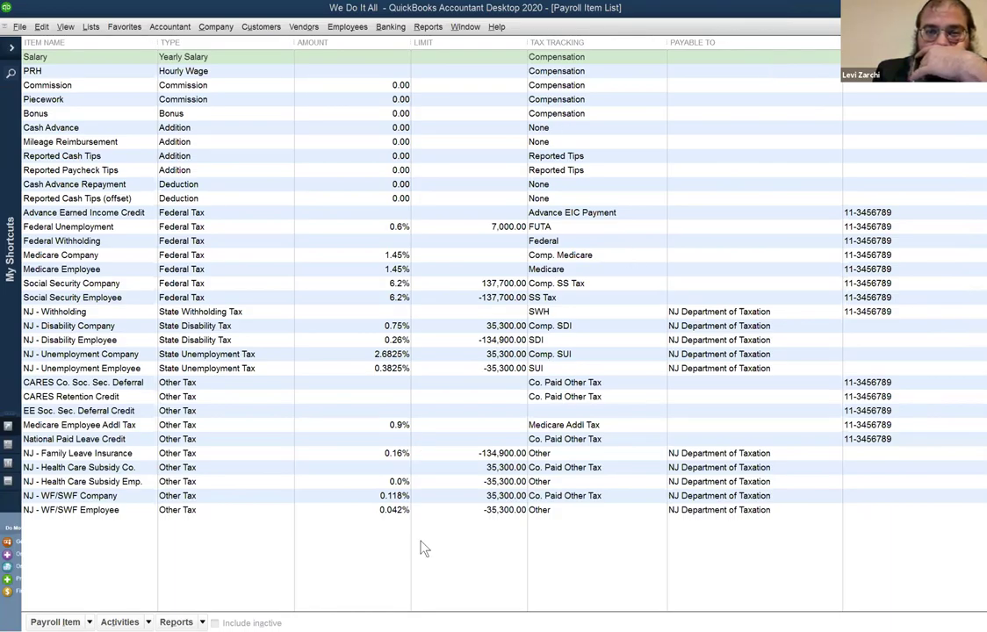
left_click(76, 70)
left_click(95, 58)
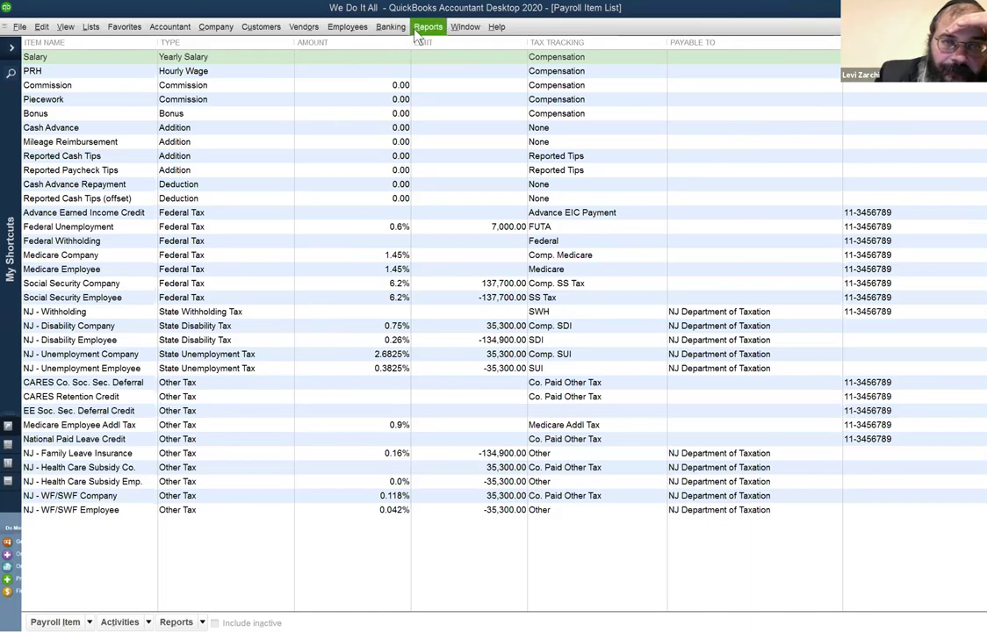
left_click(464, 28)
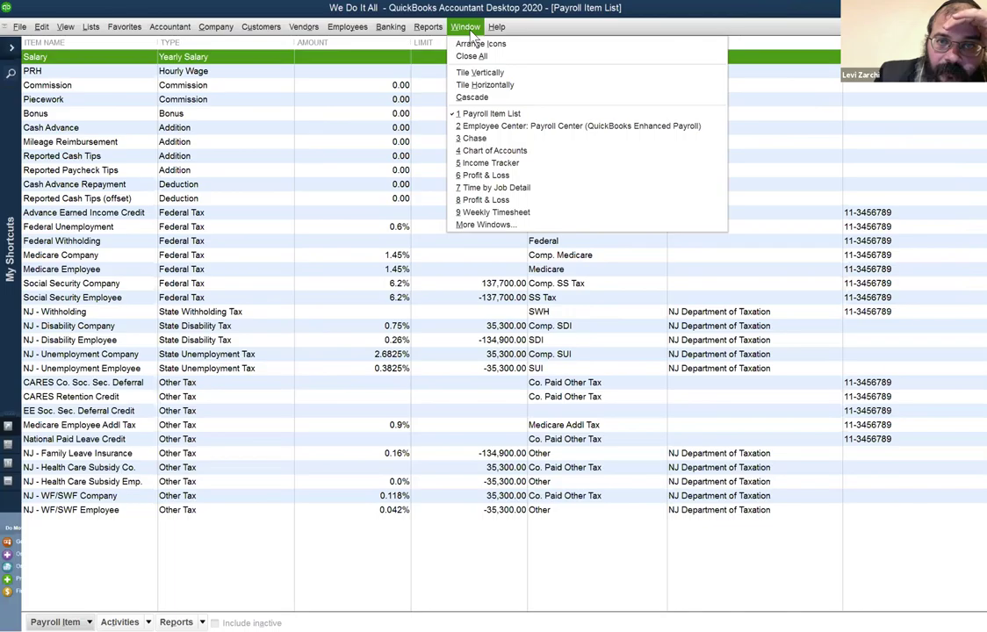
mouse_move(496, 27)
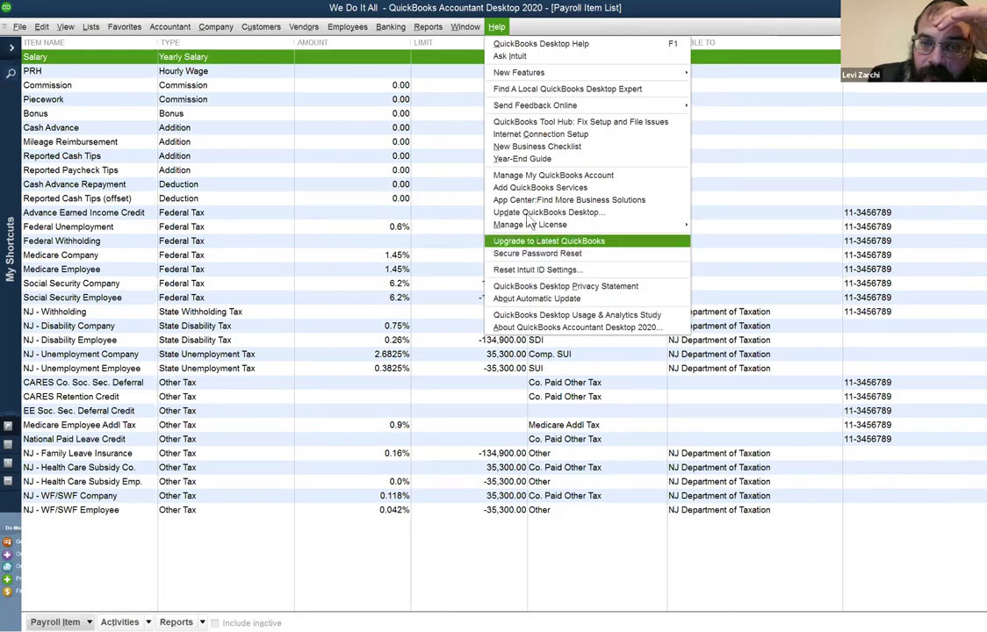
mouse_move(421, 26)
mouse_move(364, 28)
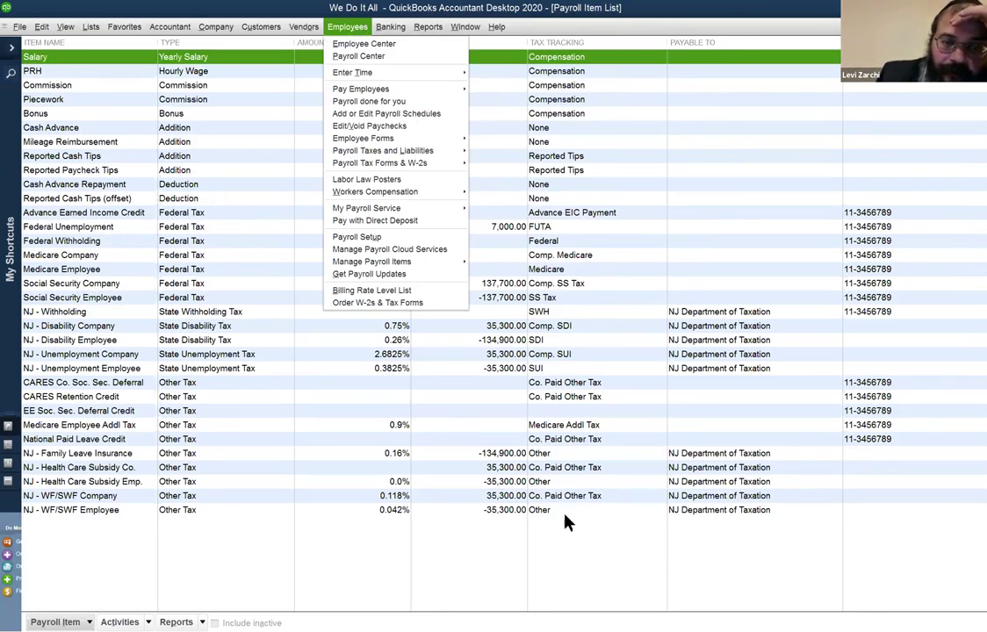
left_click(475, 535)
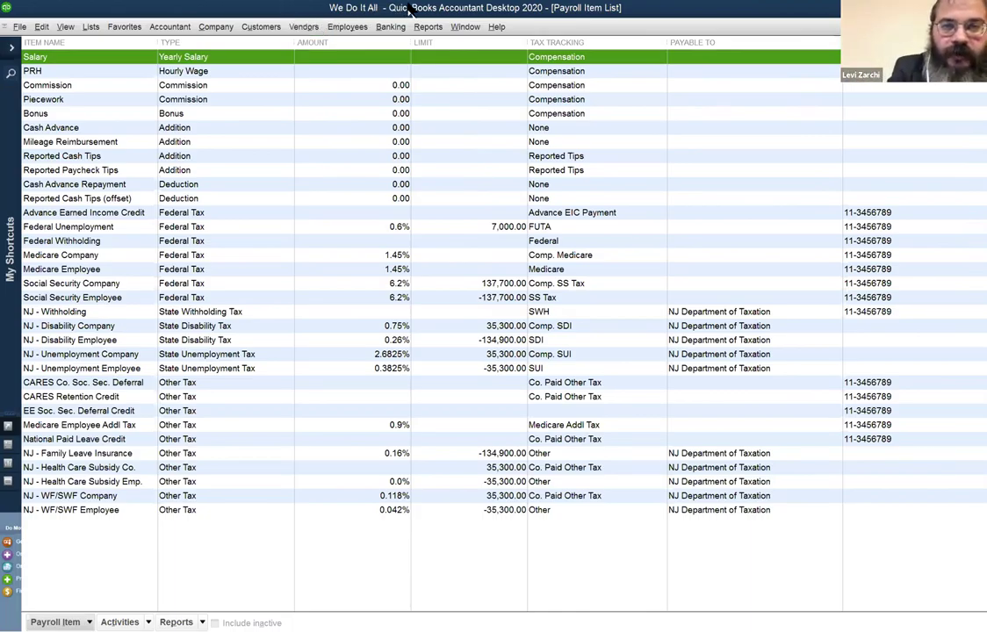
Open Get Payroll Updates from the Employees menu to see tax table version 22101 and the 01/18/2021 deadline.
left_click(465, 27)
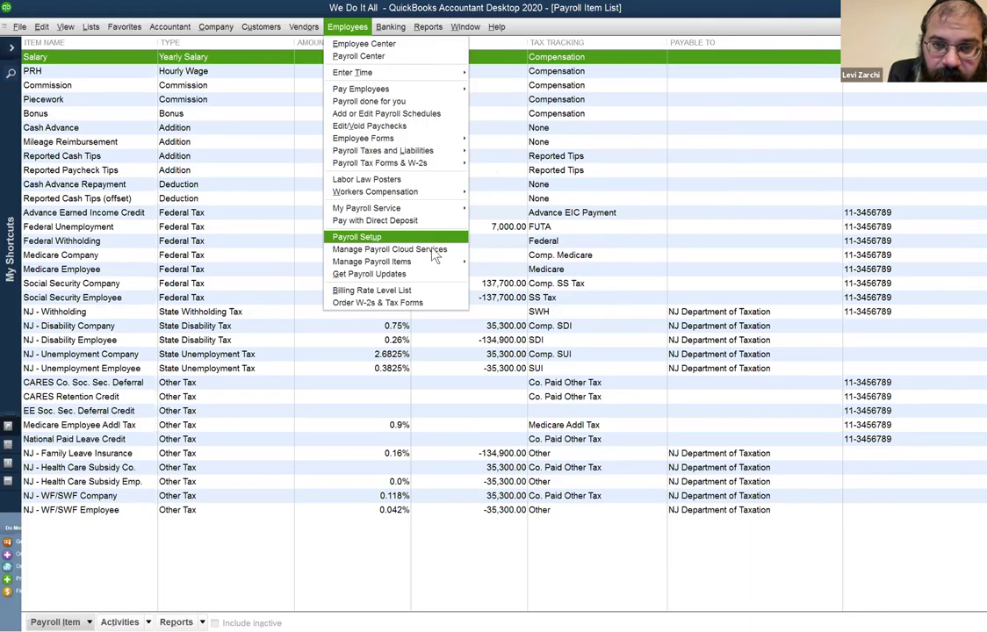
mouse_move(431, 261)
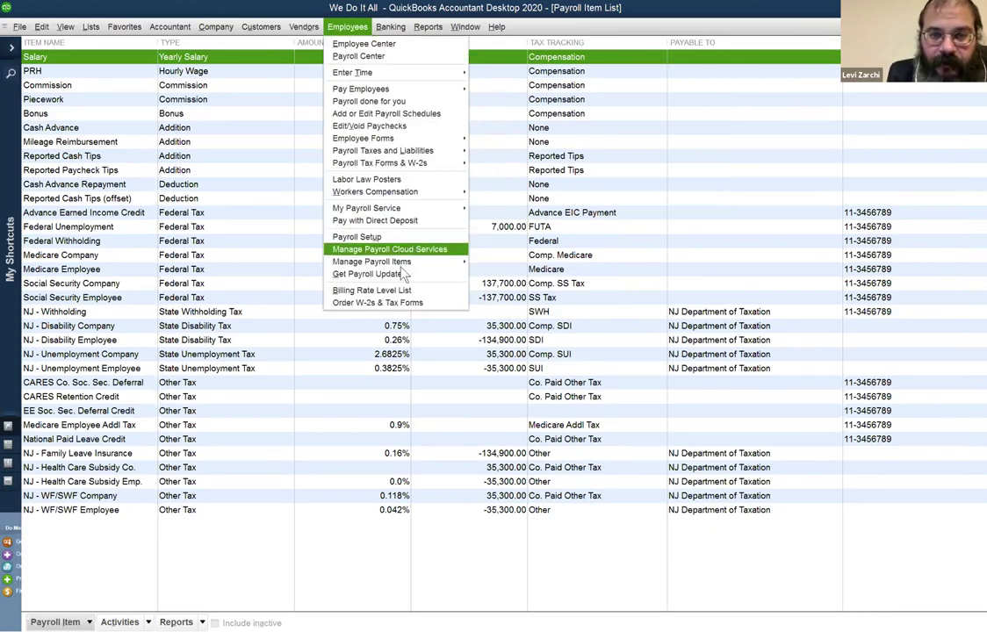
left_click(397, 275)
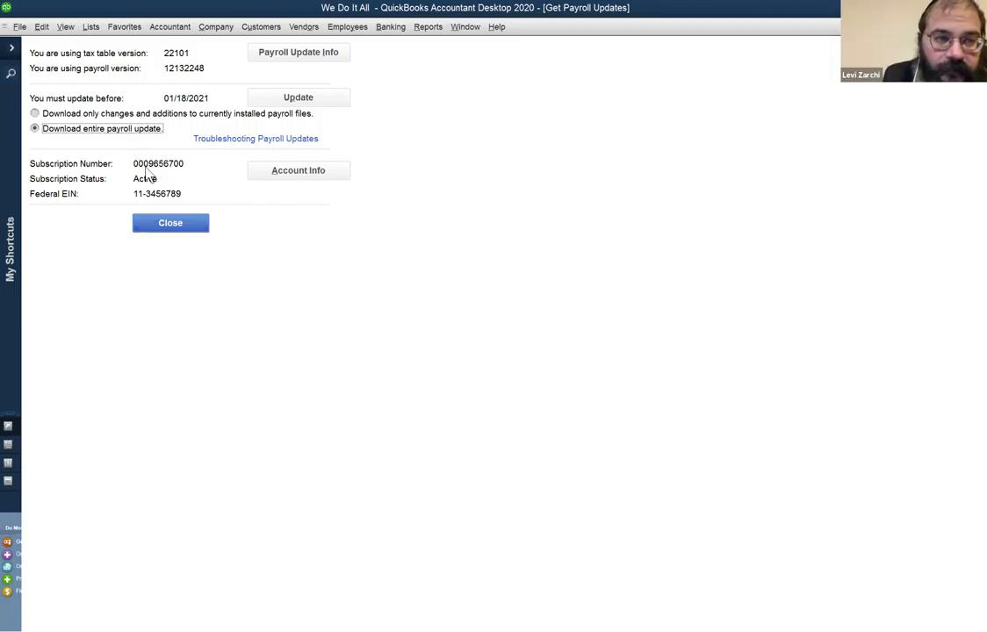
Choose 'Download only changes and additions to currently installed payroll files', then close the updates window.
left_click(149, 114)
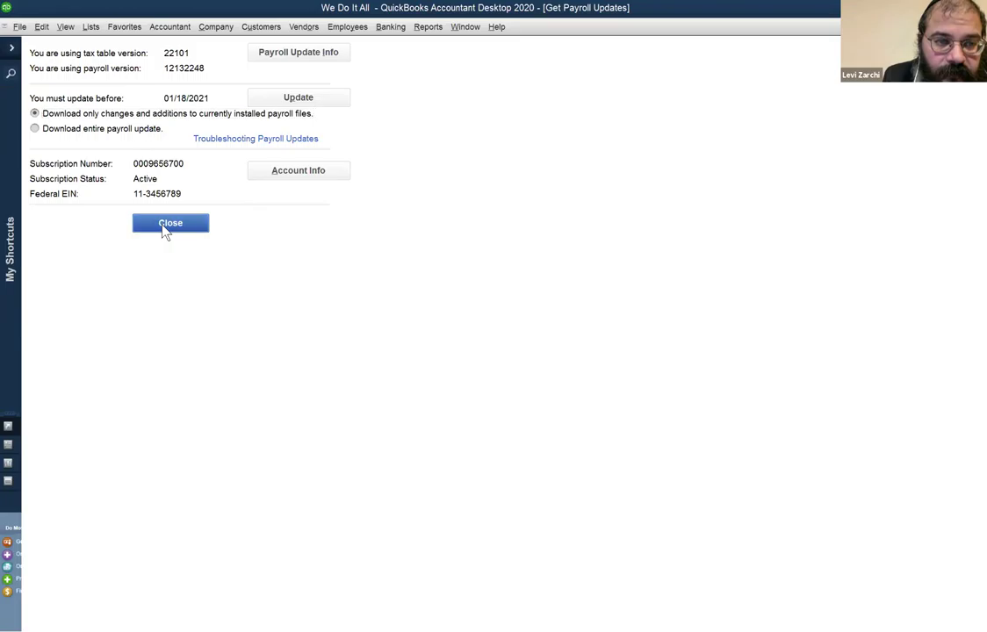
left_click(164, 226)
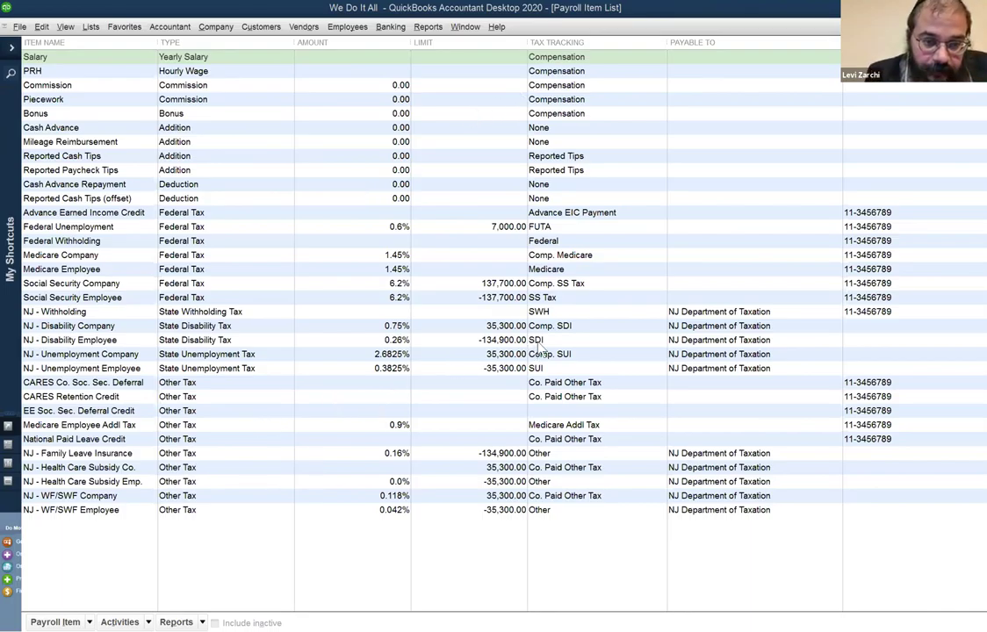
left_click(395, 286)
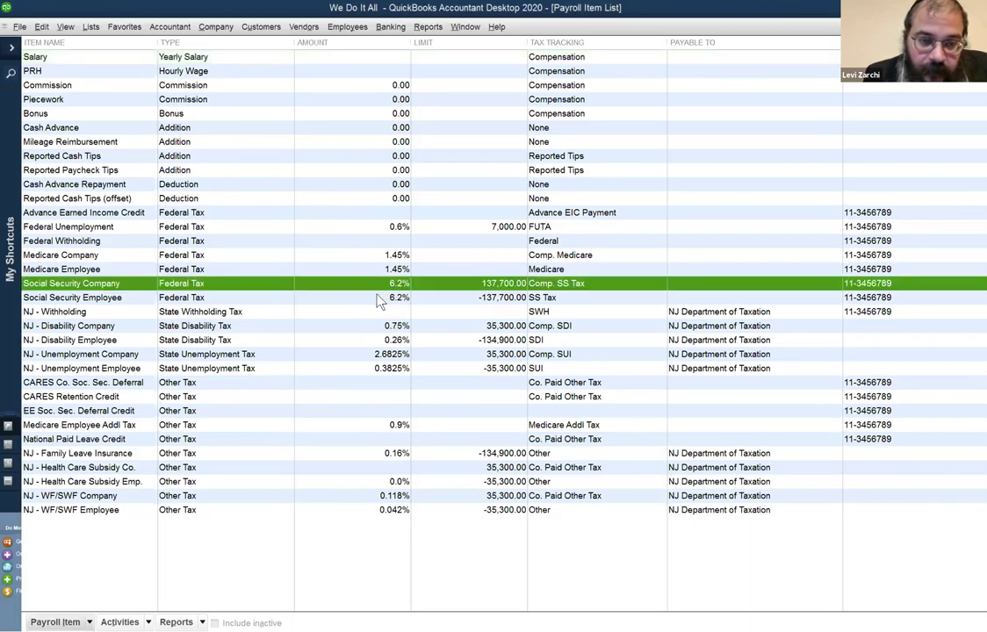
left_click(379, 300)
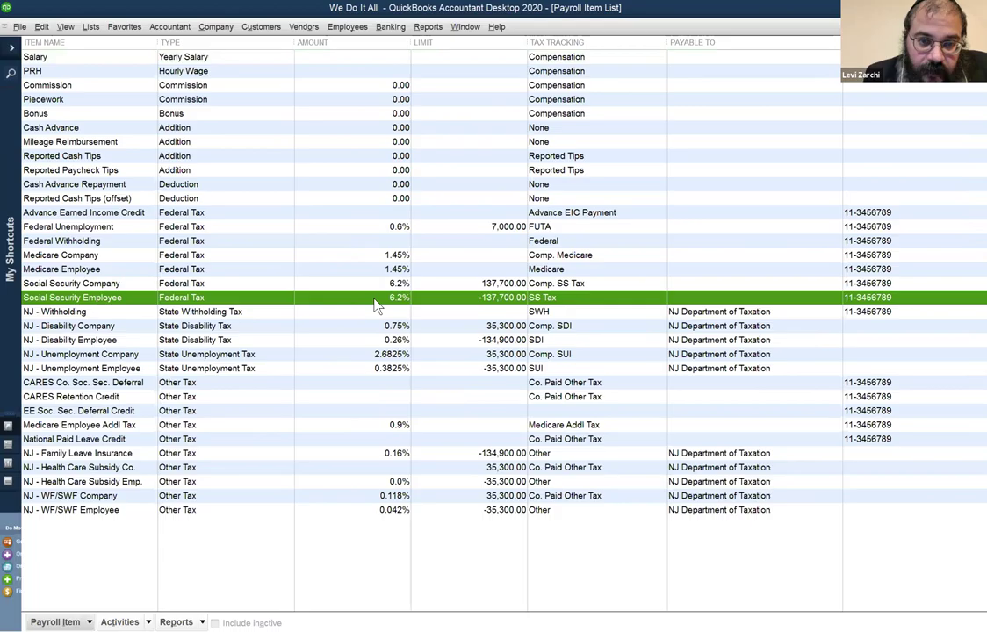
left_click(339, 271)
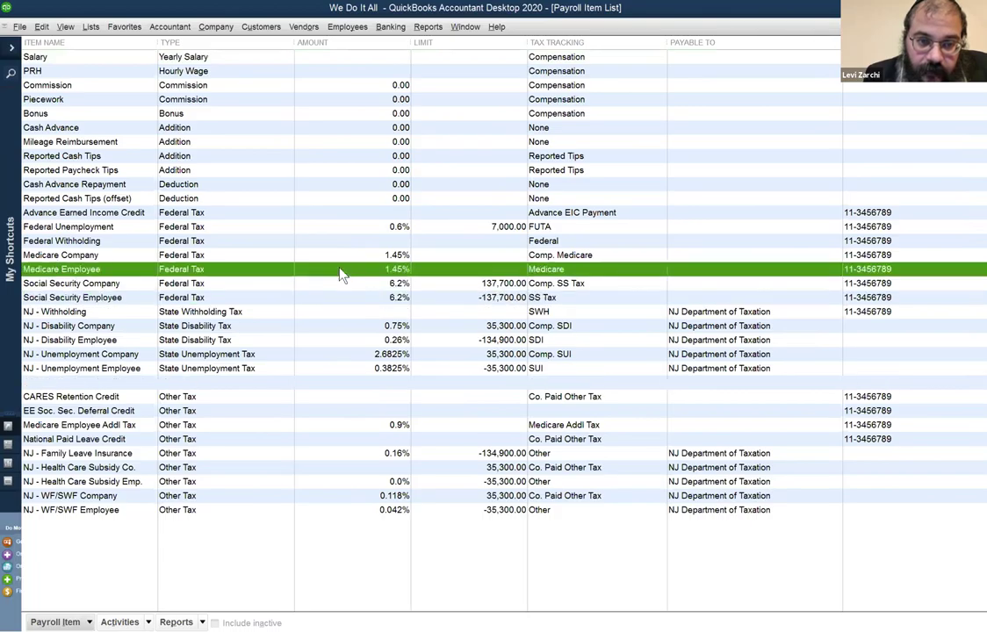
left_click(349, 301)
left_click(388, 269)
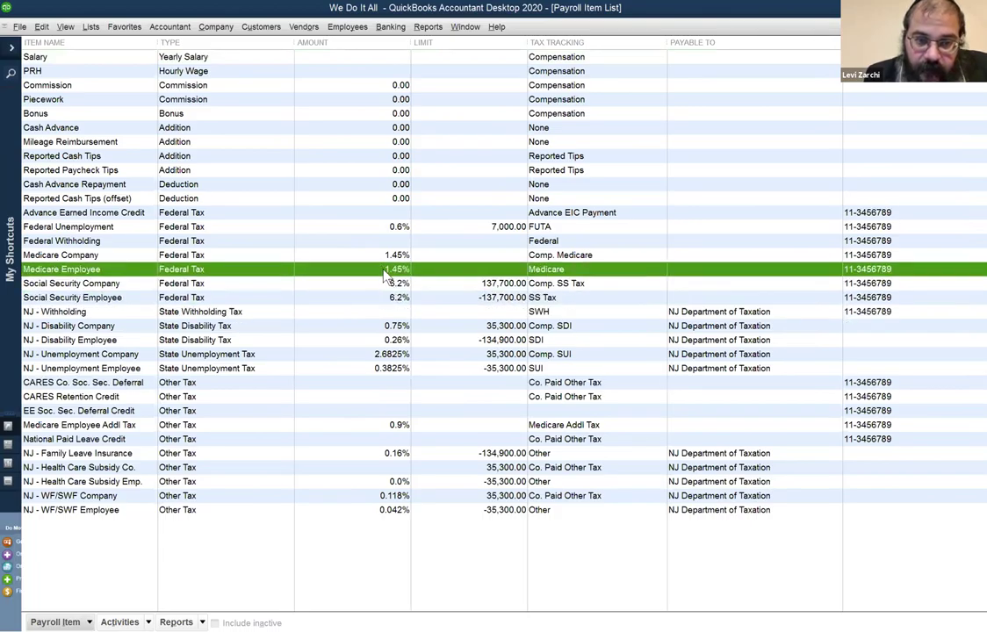
left_click(384, 298)
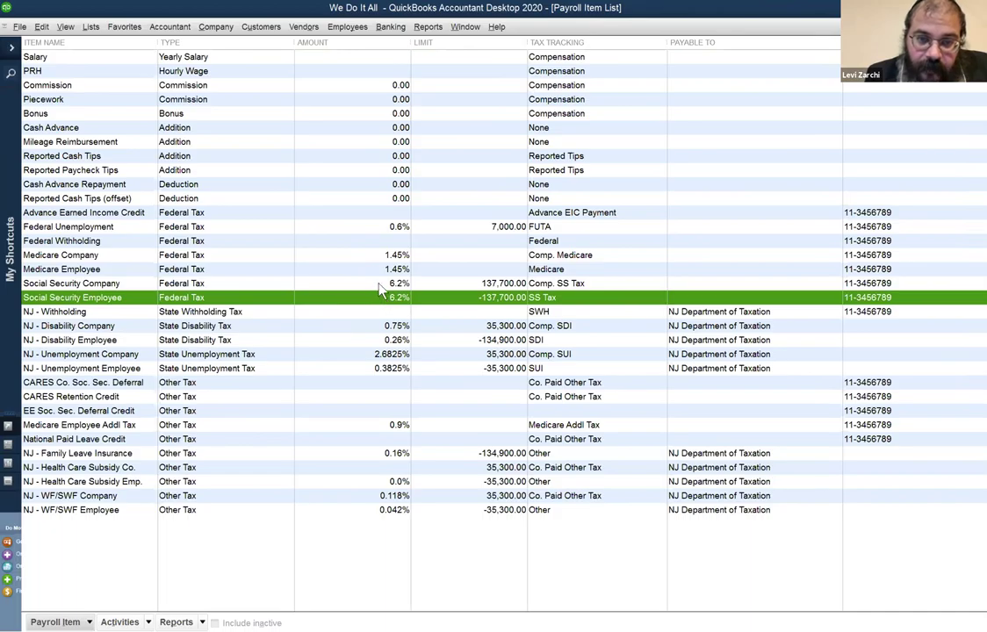
left_click(384, 283)
left_click(385, 255)
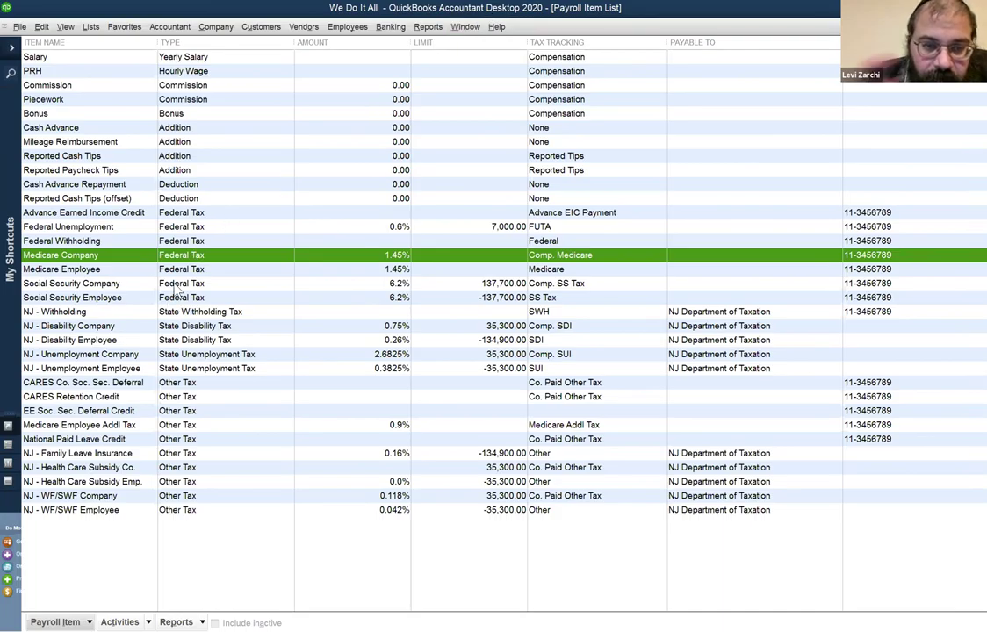
left_click(76, 228)
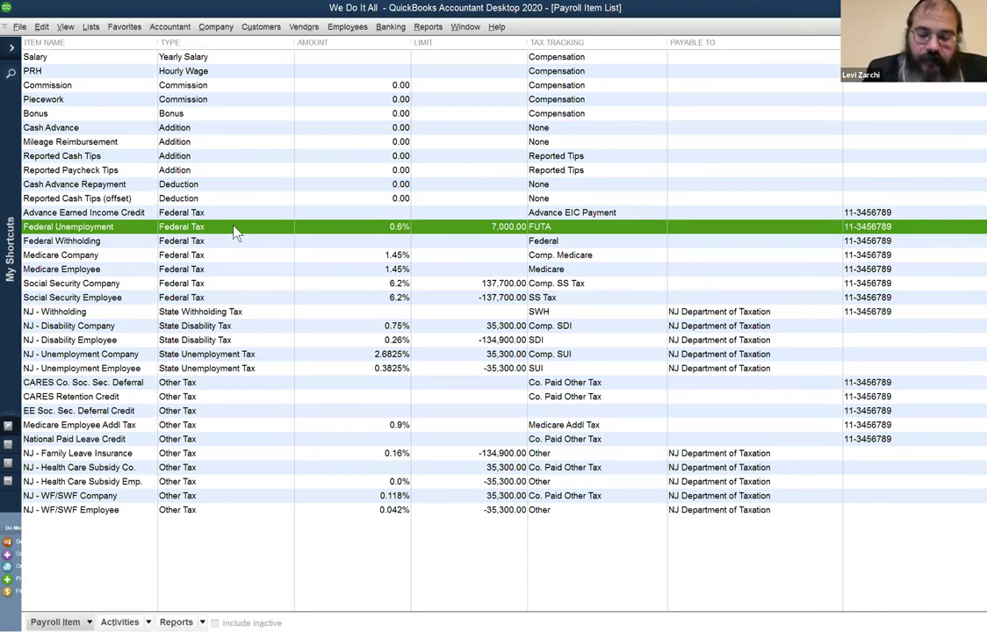
key("Down")
key("Down")
key("Down")
key("Down")
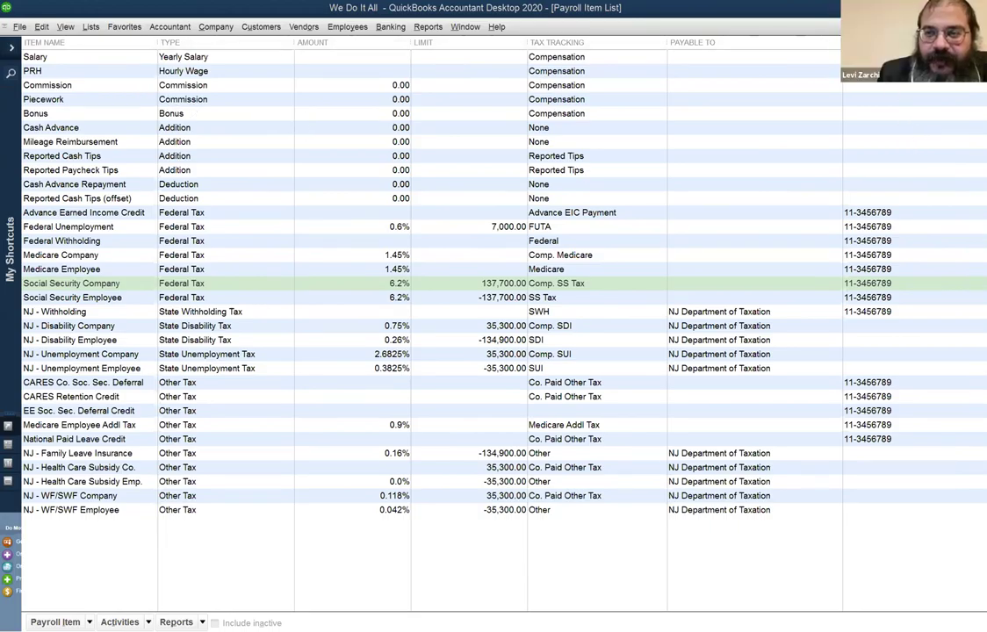
Close the Payroll Item List and show the second employee in the Employee Center.
left_click(978, 27)
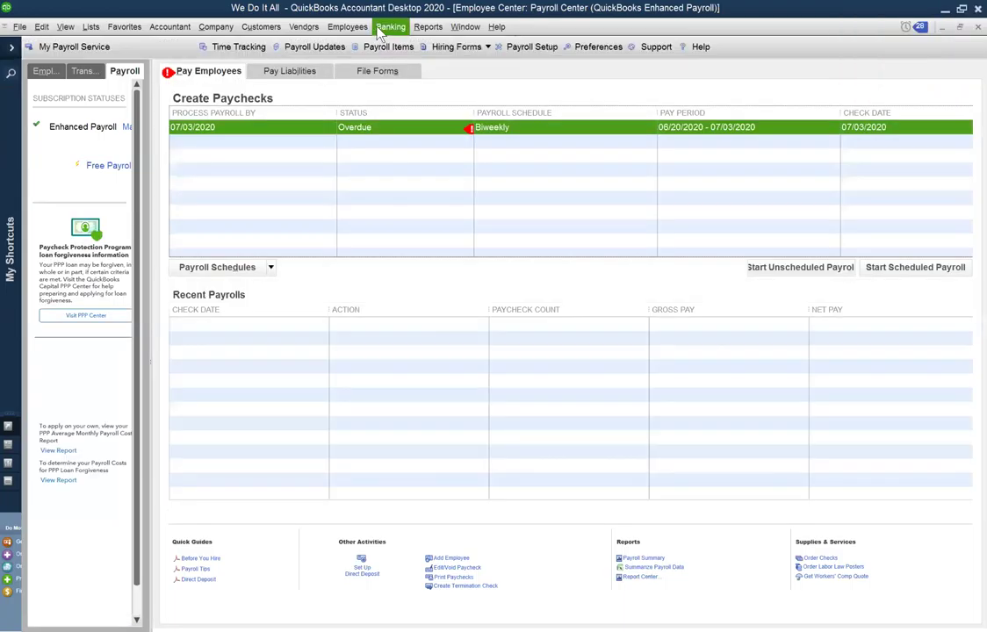
left_click(347, 27)
left_click(367, 41)
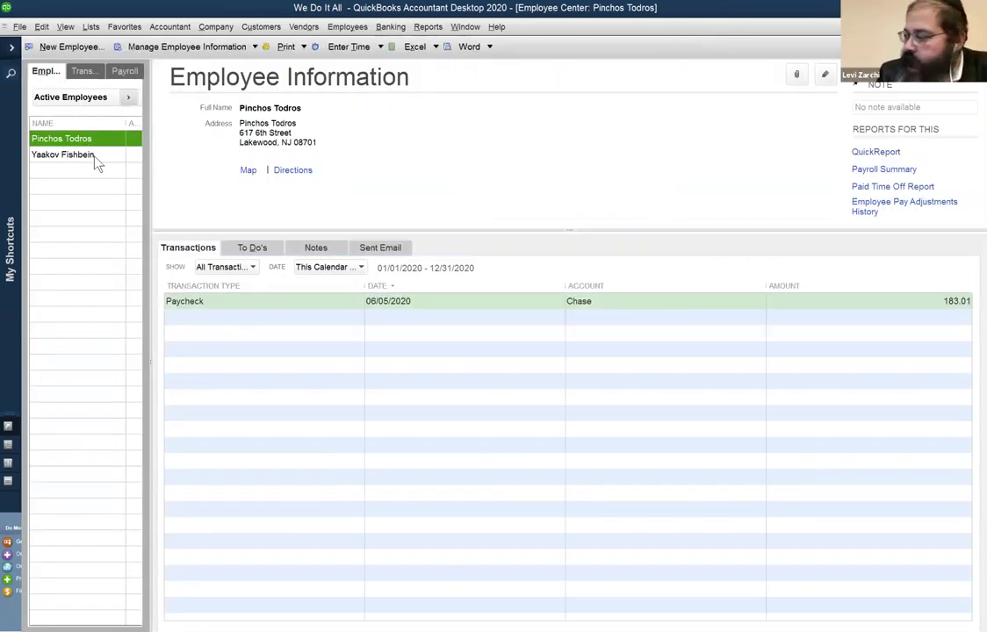
left_click(95, 158)
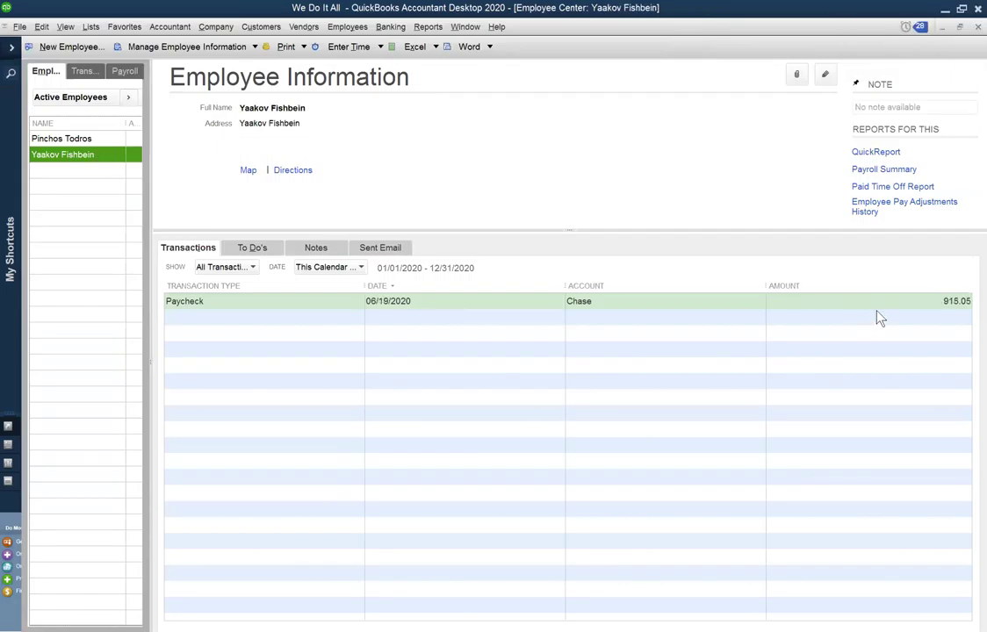
Switch between the two active employees to compare their paychecks, ending on the second employee.
left_click(96, 139)
left_click(99, 159)
left_click(86, 140)
left_click(87, 156)
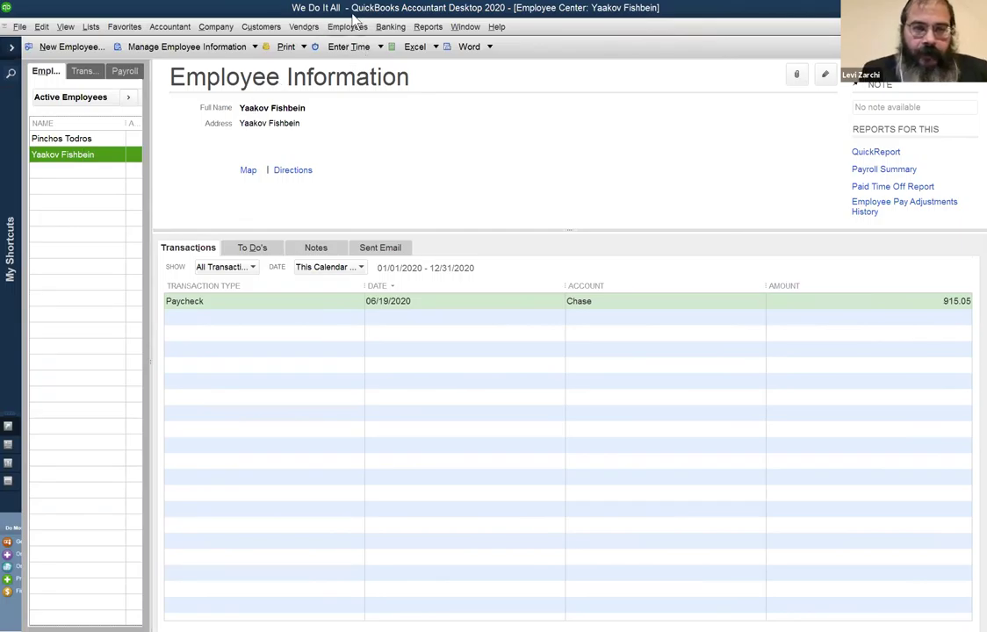
Check the open-windows list, view the Payroll Center overview, then return to the employee details.
left_click(465, 27)
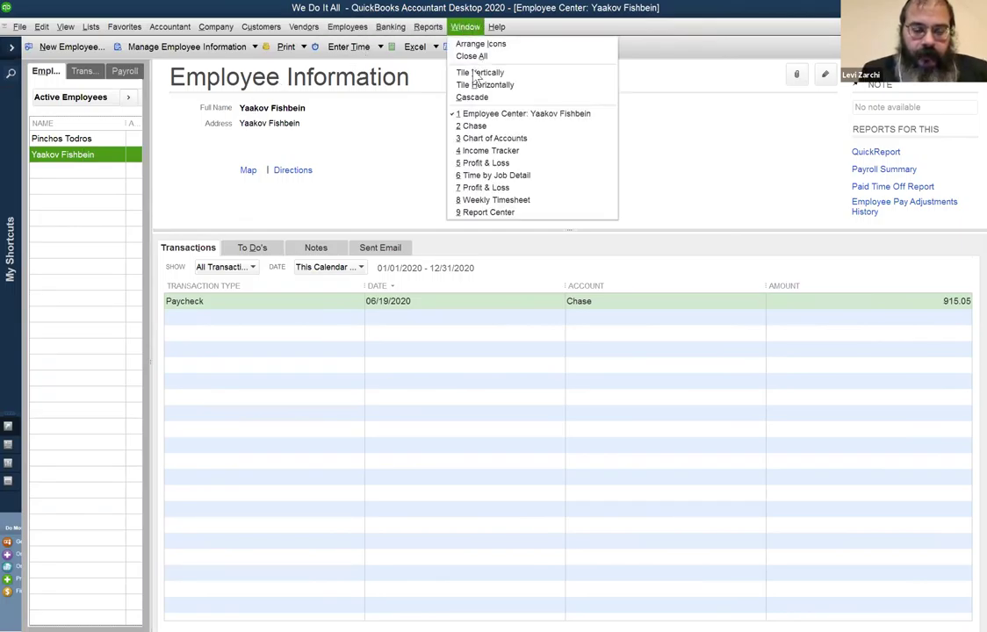
left_click(514, 533)
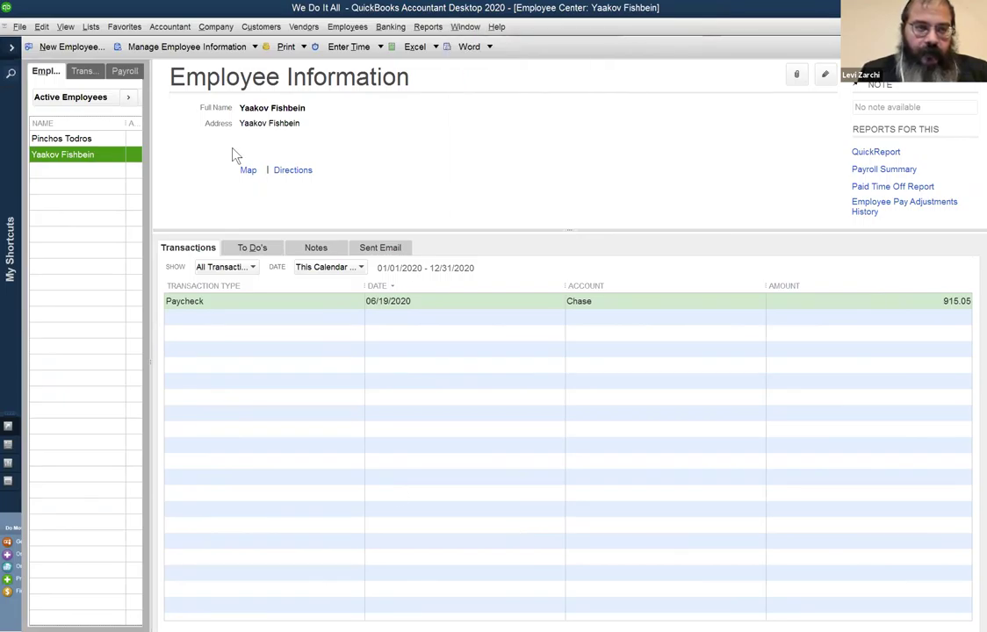
left_click(125, 71)
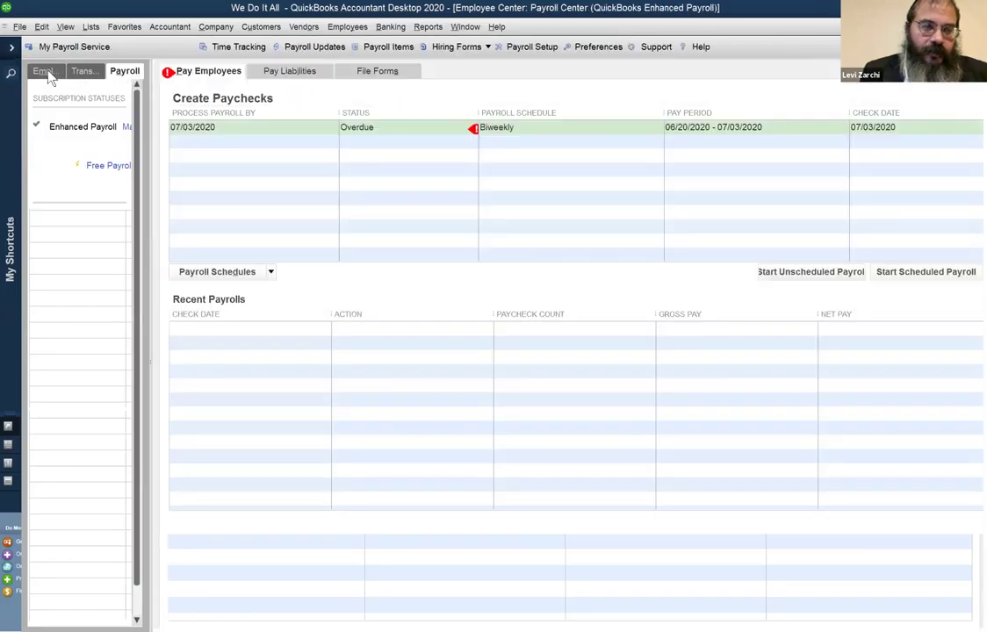
left_click(45, 72)
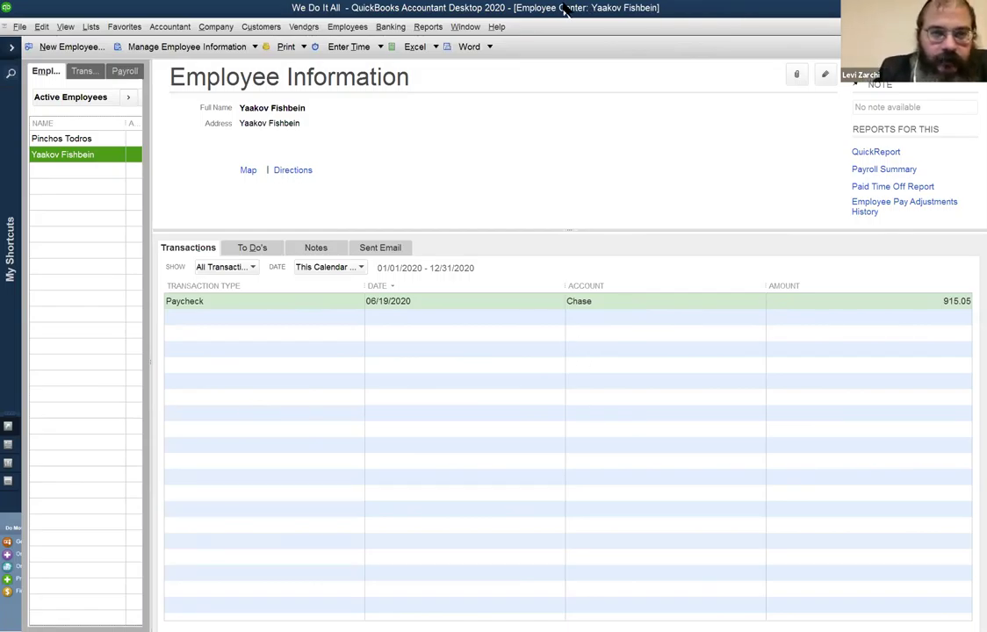
left_click(466, 26)
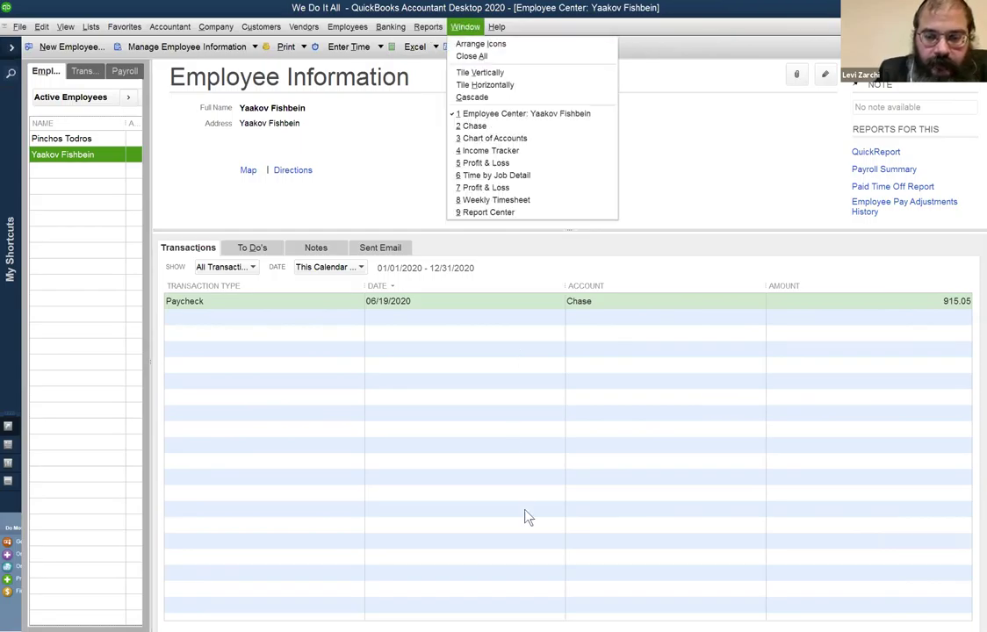
left_click(702, 320)
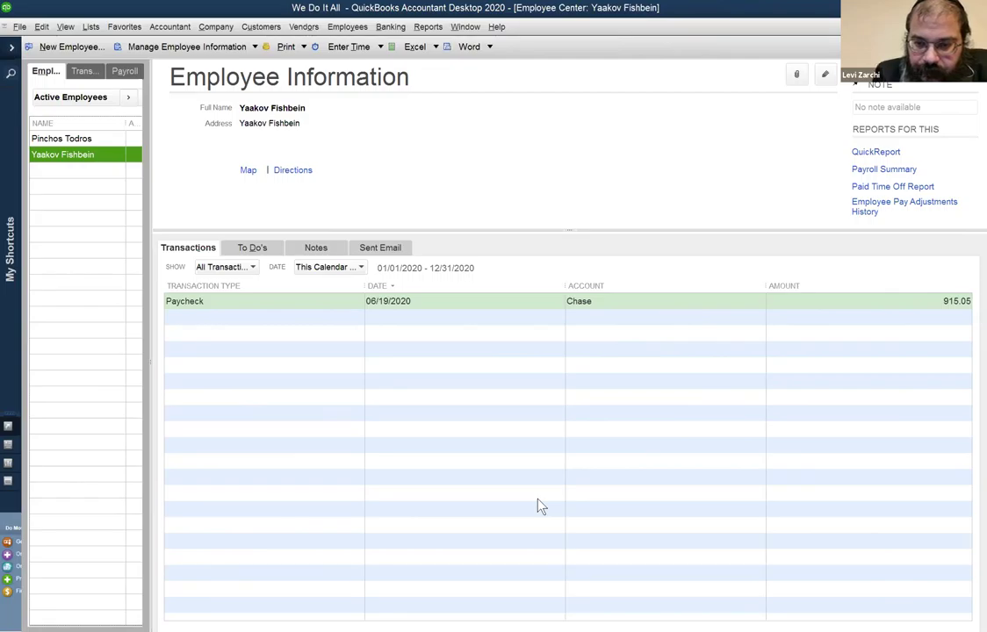
left_click(631, 564)
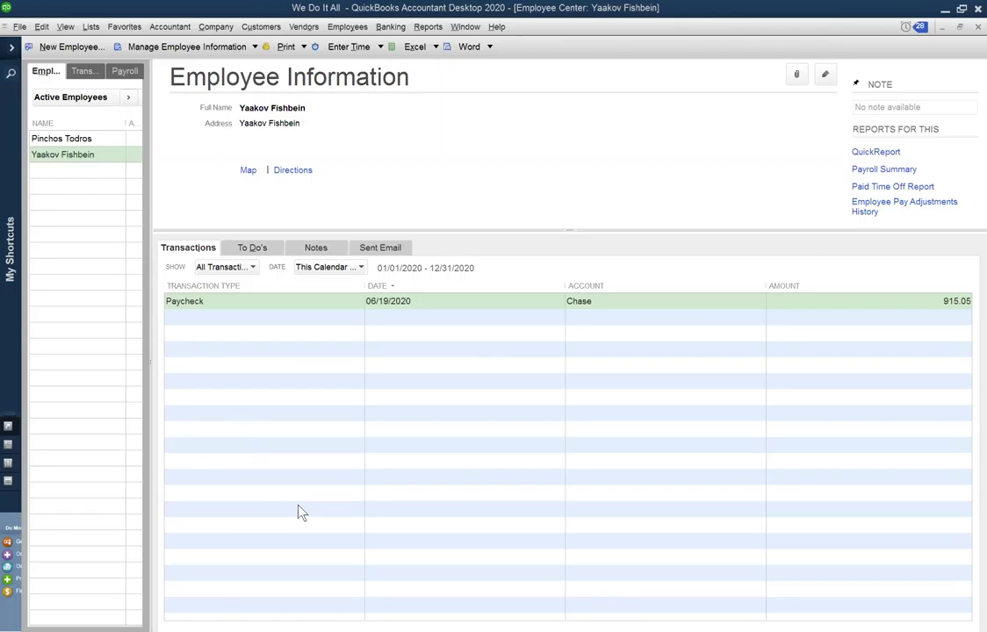
left_click(90, 26)
mouse_move(106, 35)
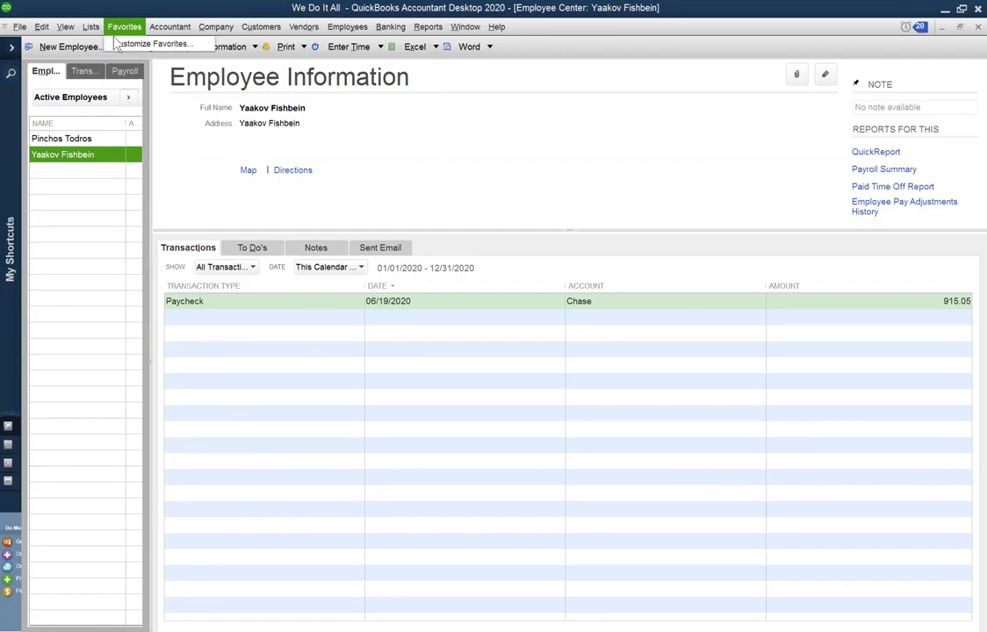
mouse_move(391, 26)
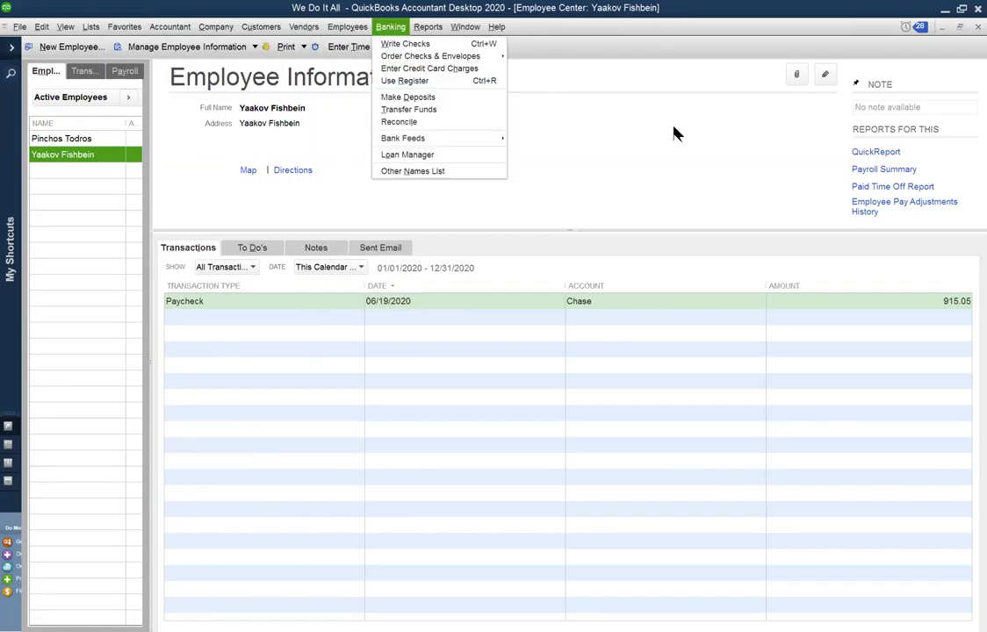
Dismiss the Banking menu and open the Chart of Accounts, where Chase shows -730.06.
left_click(114, 266)
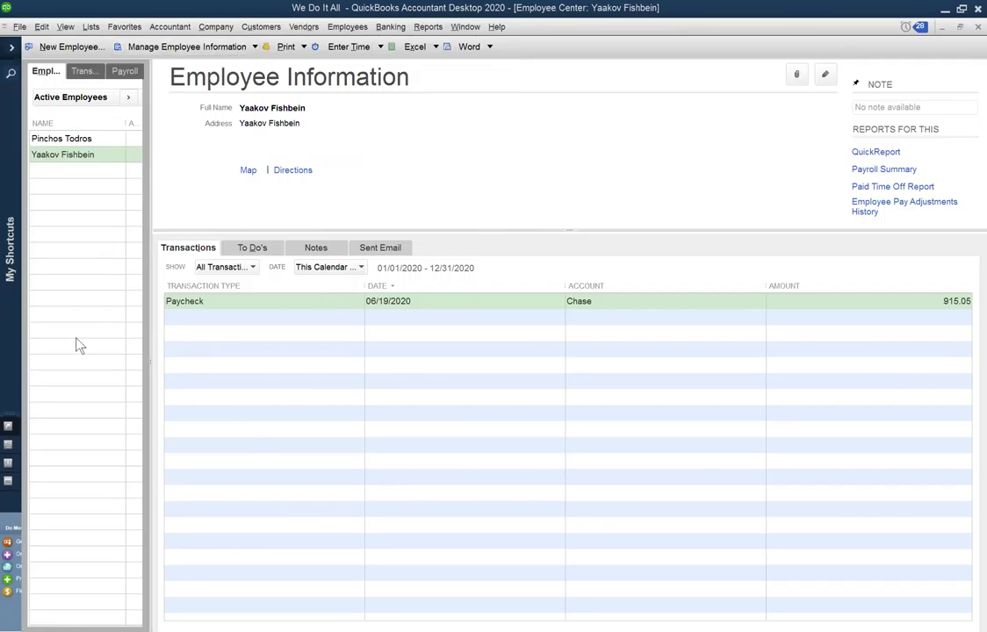
key("ctrl+a")
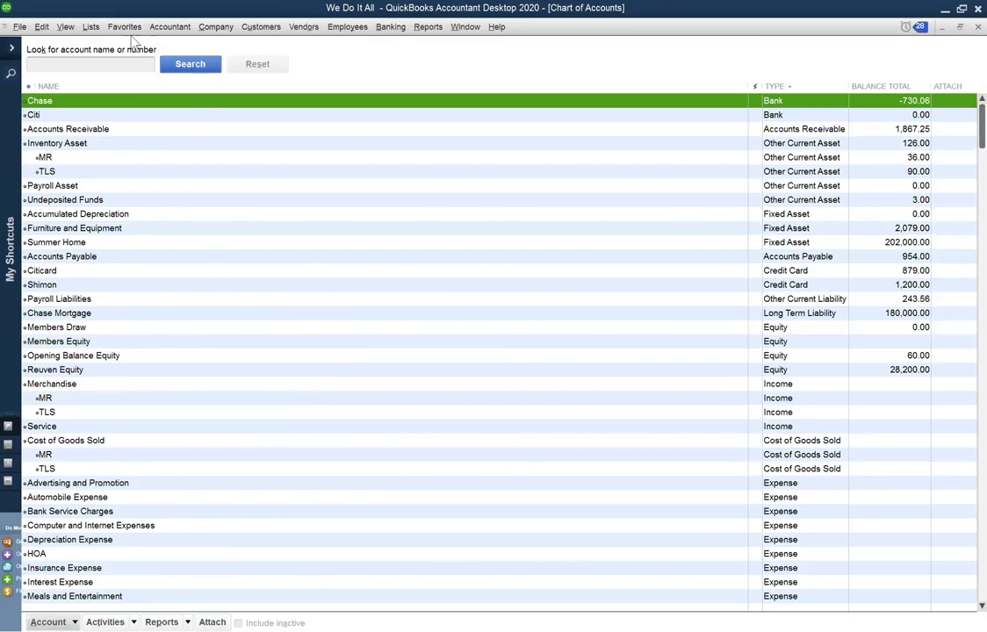
left_click(91, 26)
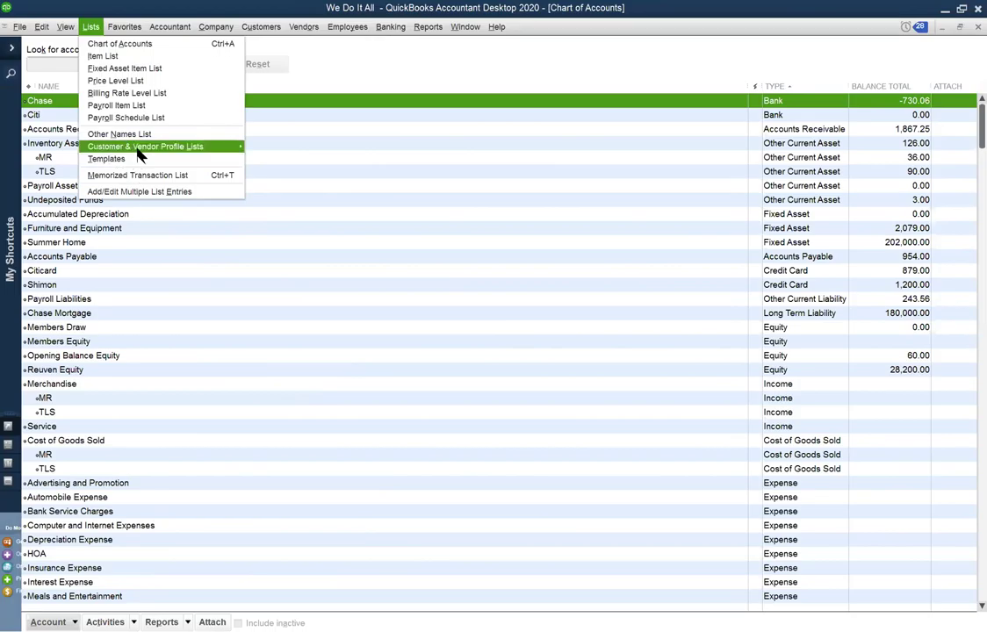
mouse_move(137, 149)
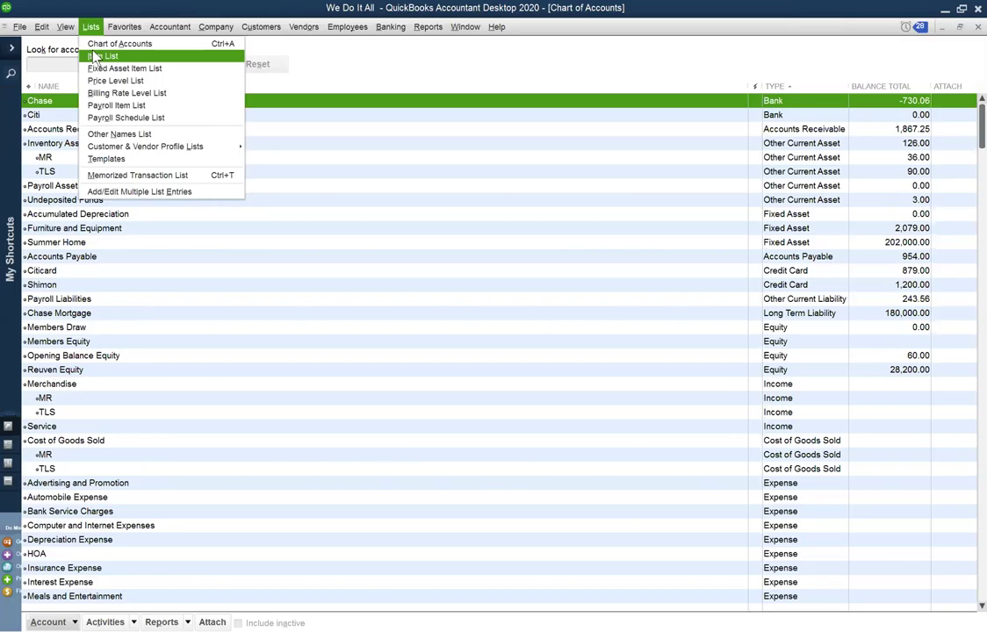
Open the Payroll Item List and review the Social Security Employee and Company tax items.
left_click(110, 105)
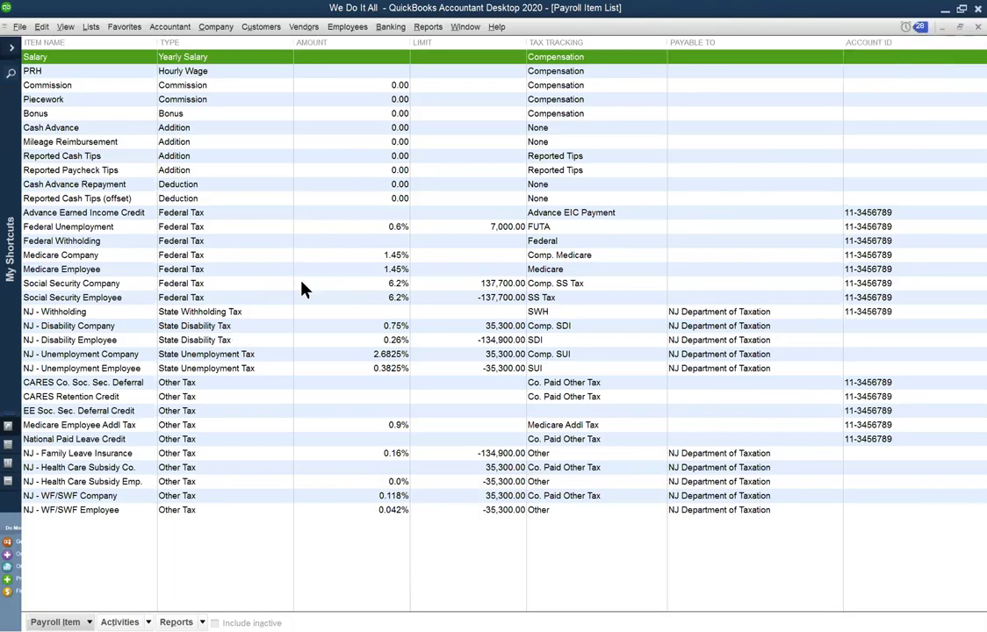
left_click(84, 299)
key("Up")
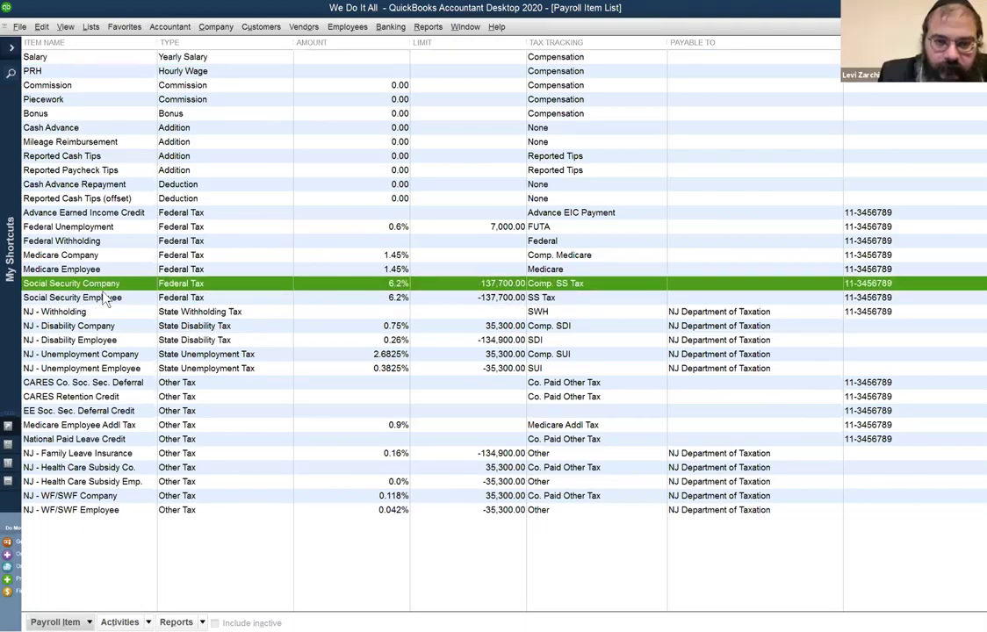
key("Down")
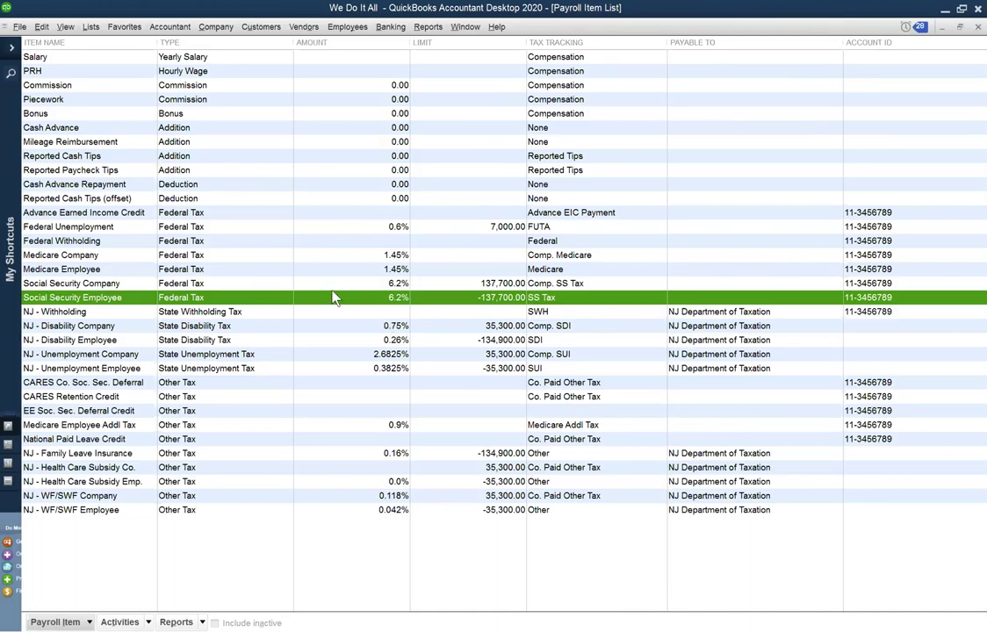
Compare the Medicare Company and Medicare Employee tax items, both at 1.45%.
left_click(82, 254)
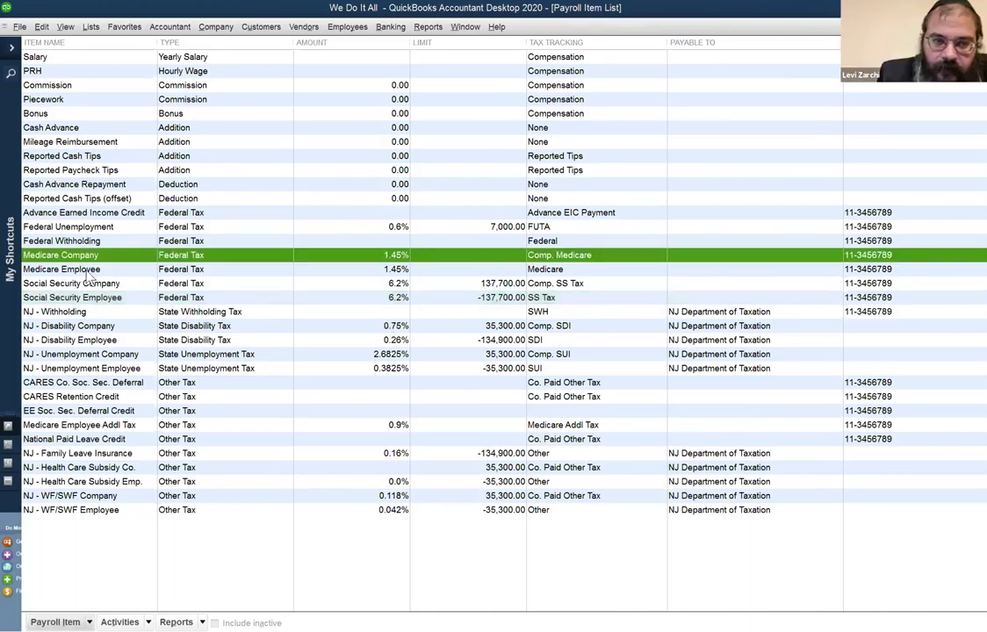
left_click(86, 269)
left_click(91, 256)
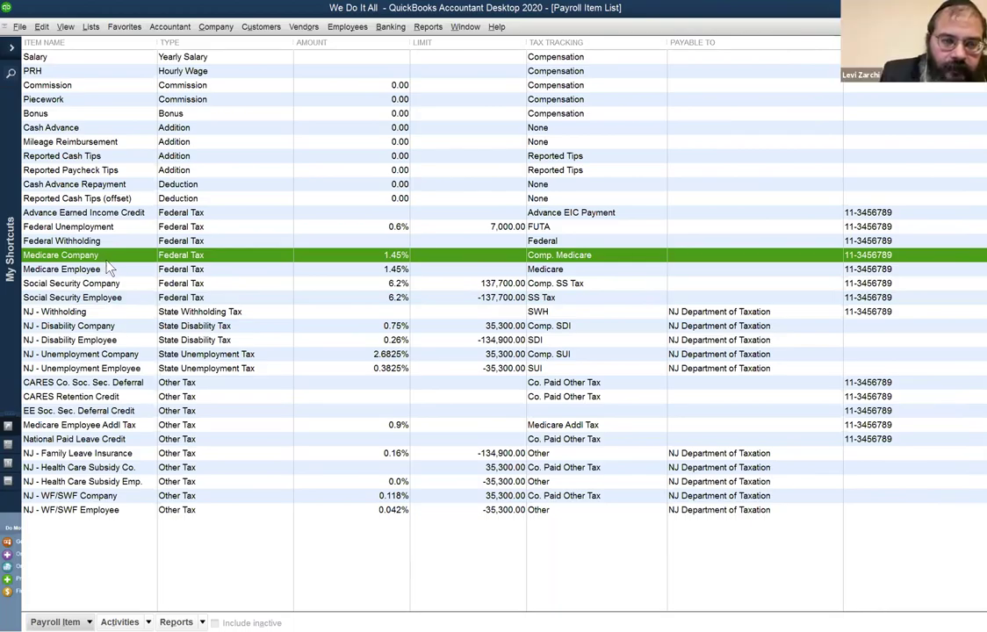
left_click(83, 271)
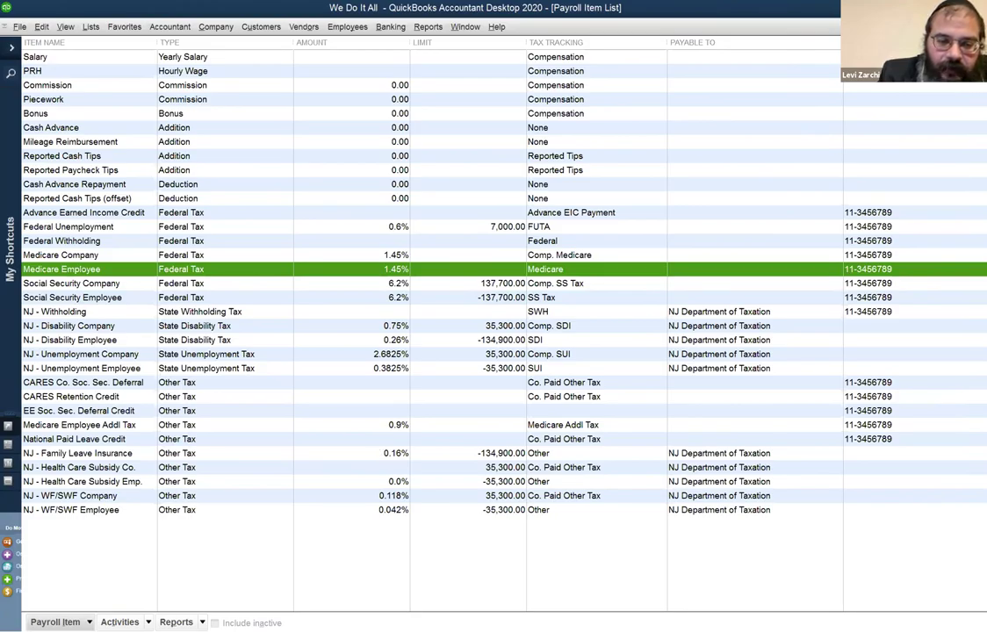
left_click(70, 240)
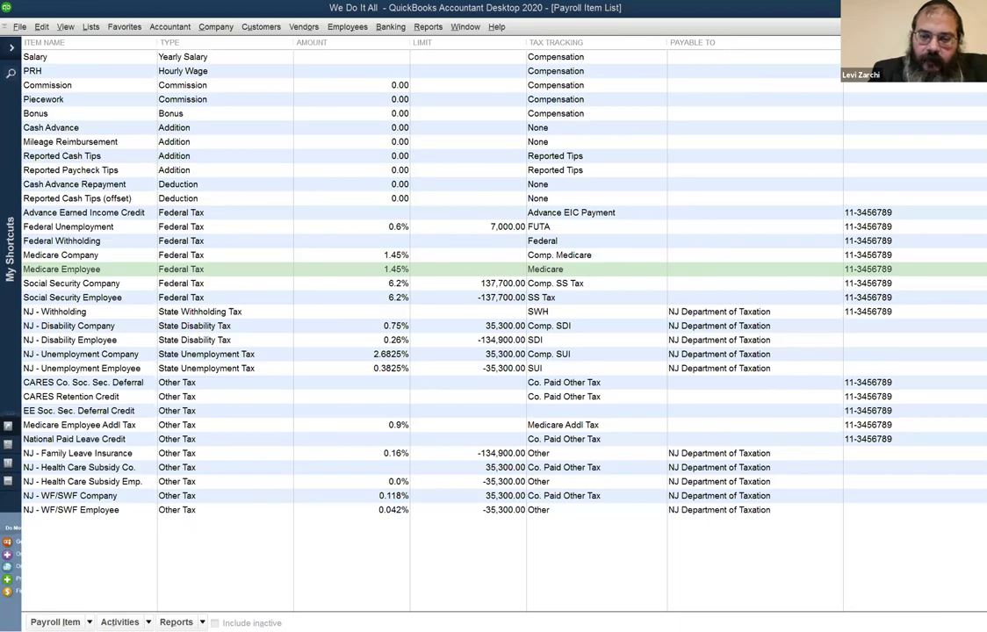
Check the employee's Payroll Info in the Employee Center: Biweekly schedule, 26,000.00 salary.
left_click(348, 26)
left_click(364, 45)
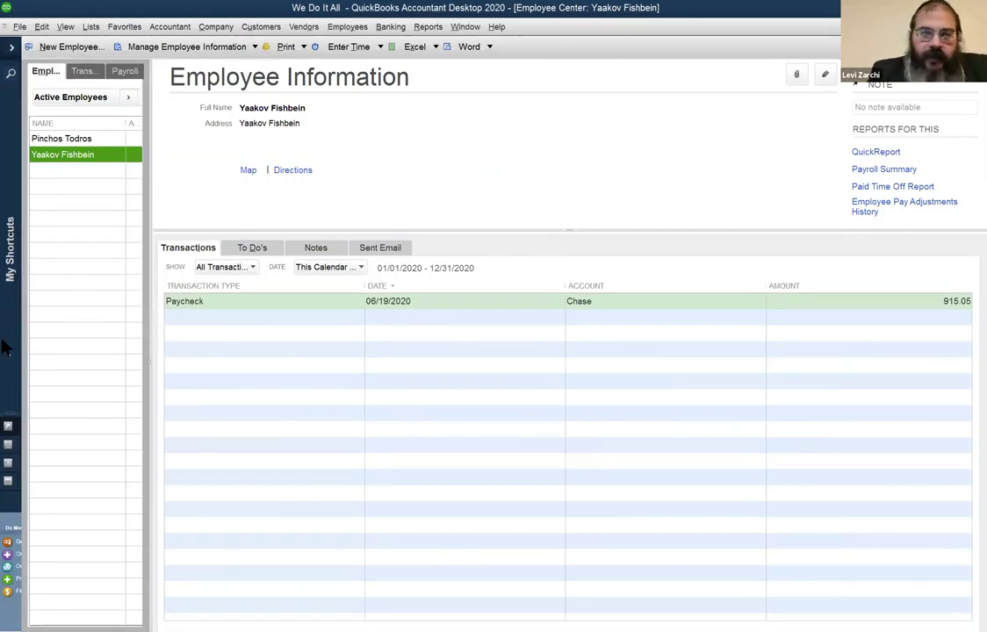
left_click(825, 74)
left_click(88, 150)
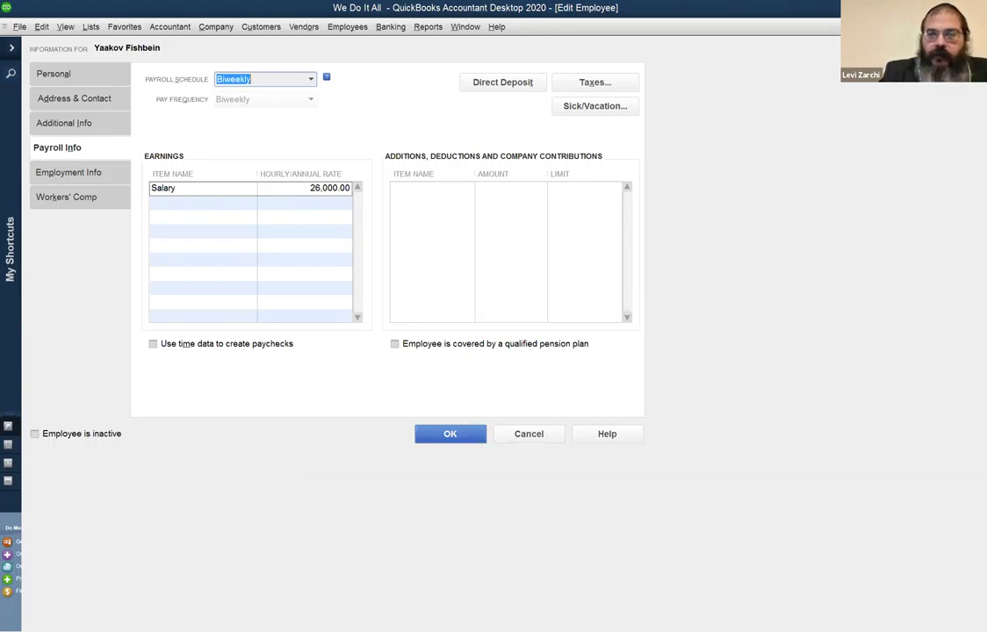
left_click(979, 27)
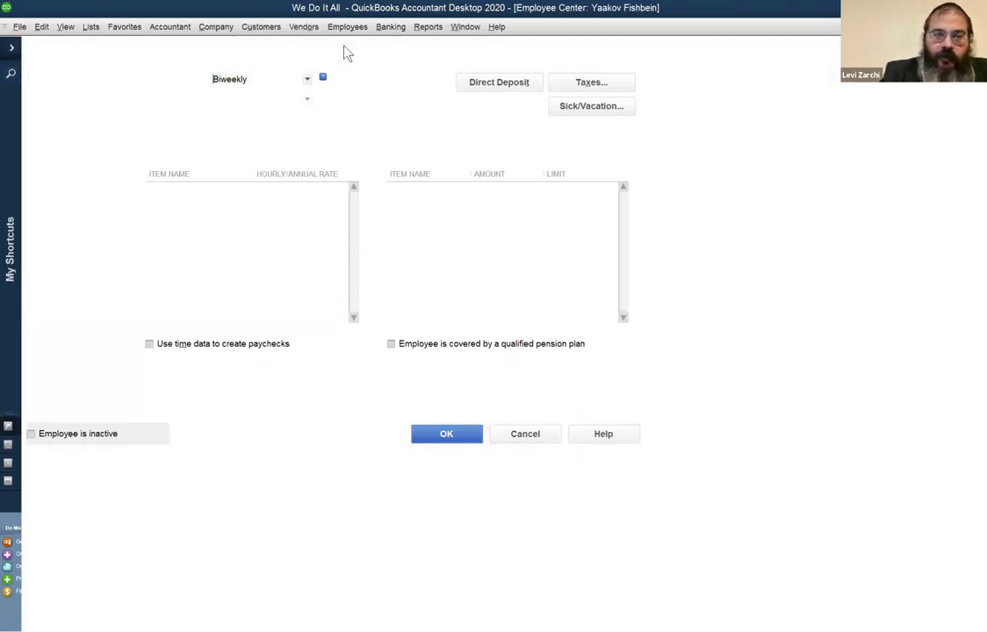
left_click(333, 28)
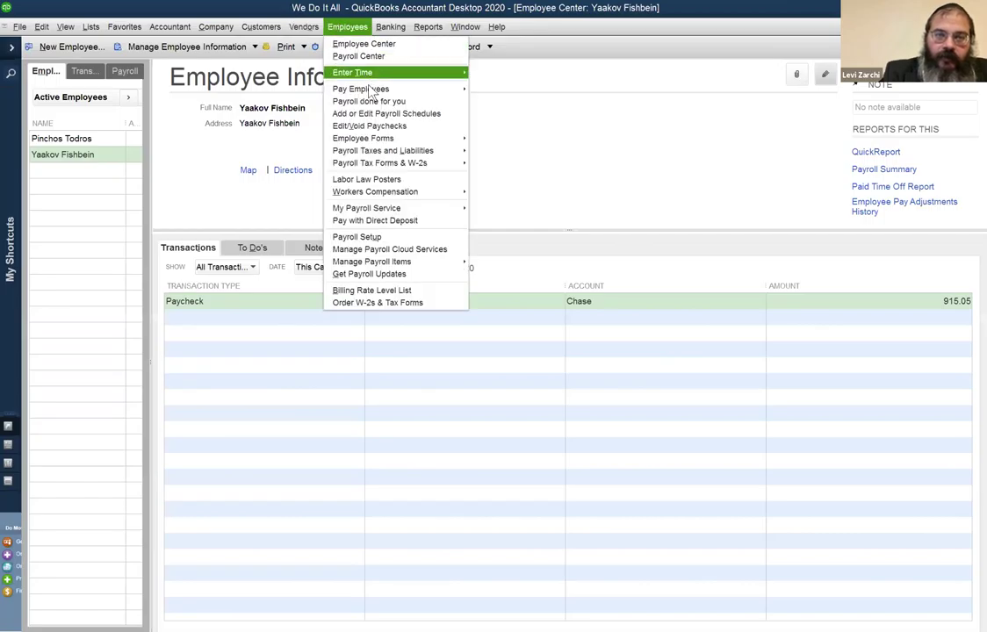
Review the overdue Biweekly scheduled payroll for 06/20/2020–07/03/2020, then open the Chart of Accounts.
mouse_move(373, 93)
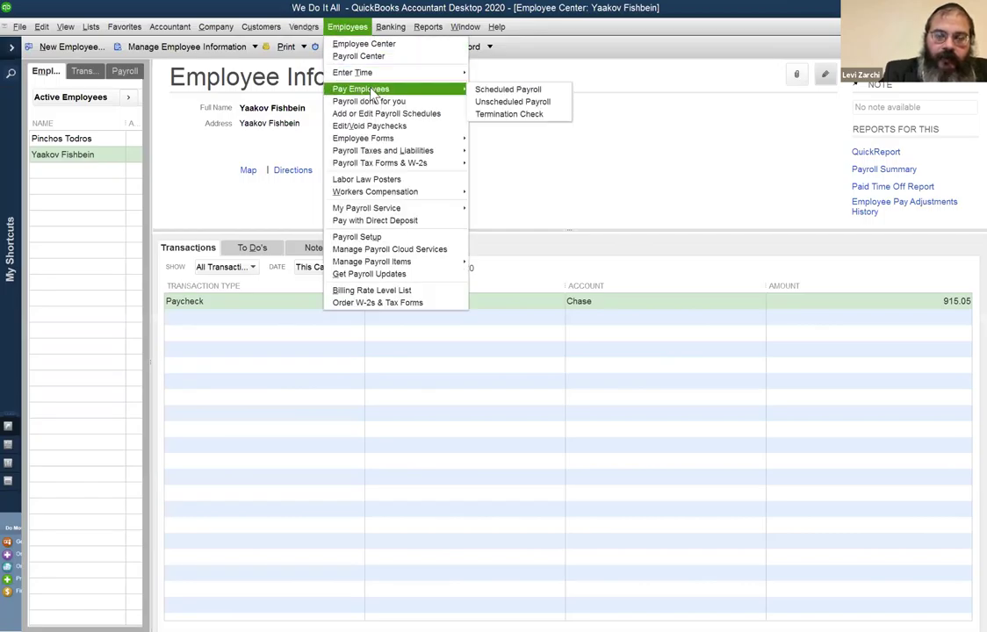
left_click(483, 89)
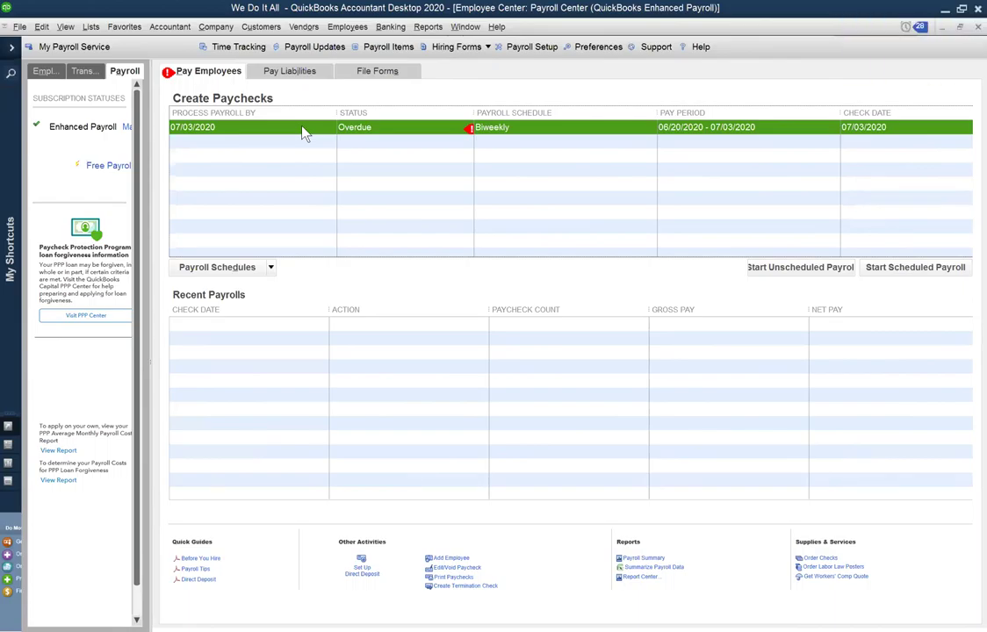
left_click(875, 273)
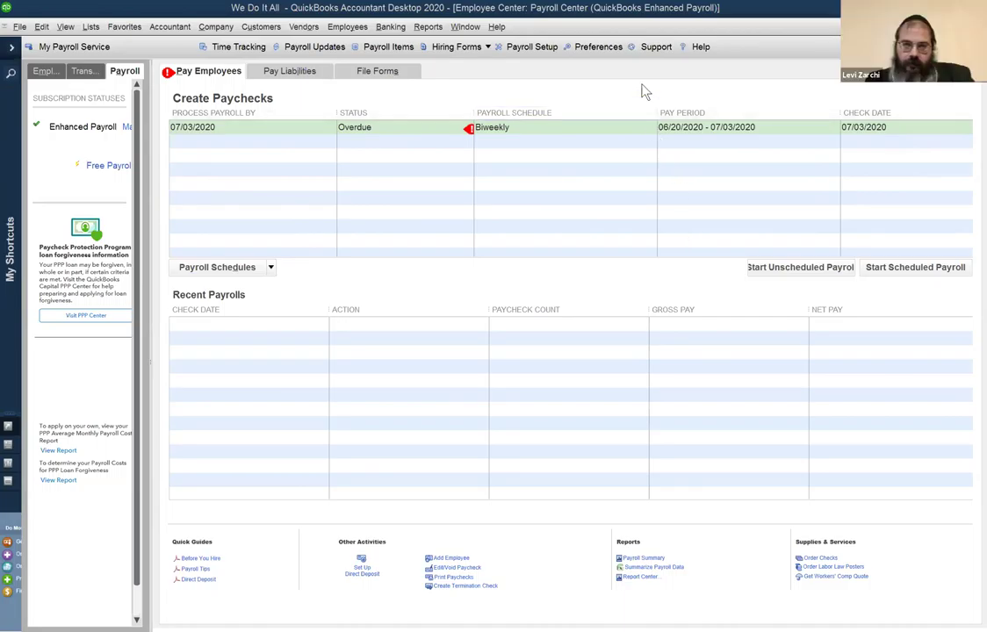
left_click(646, 113)
key("ctrl+a")
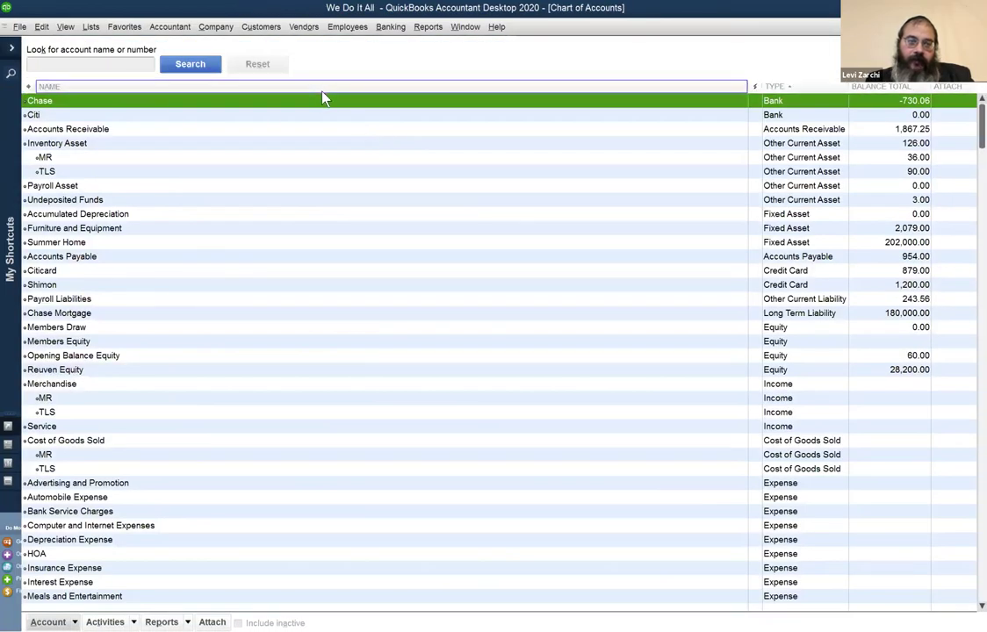
Sort the Chart of Accounts by name and open the Chase account register.
left_click(321, 90)
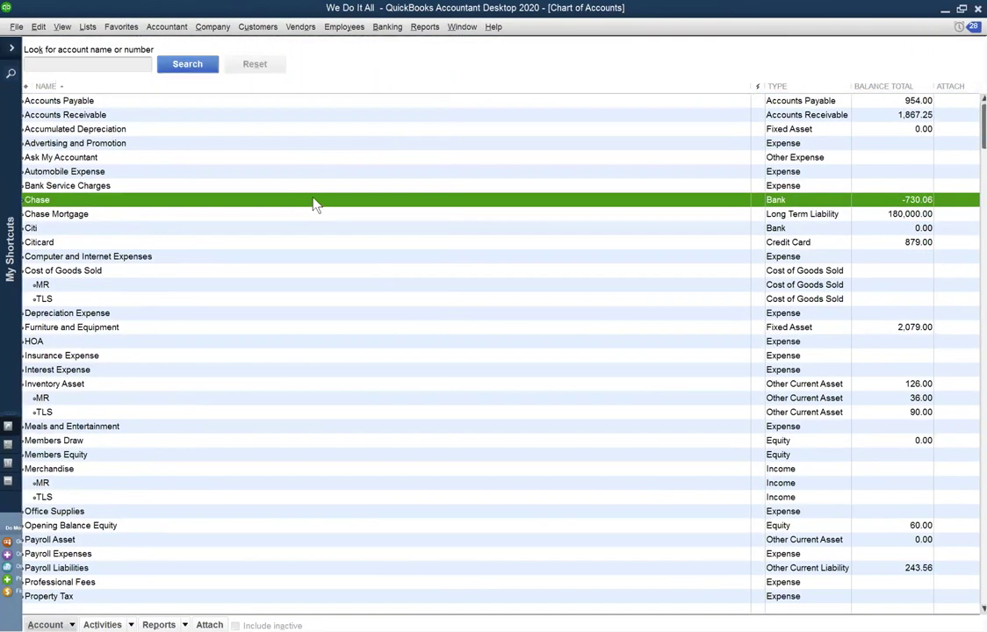
double_click(309, 203)
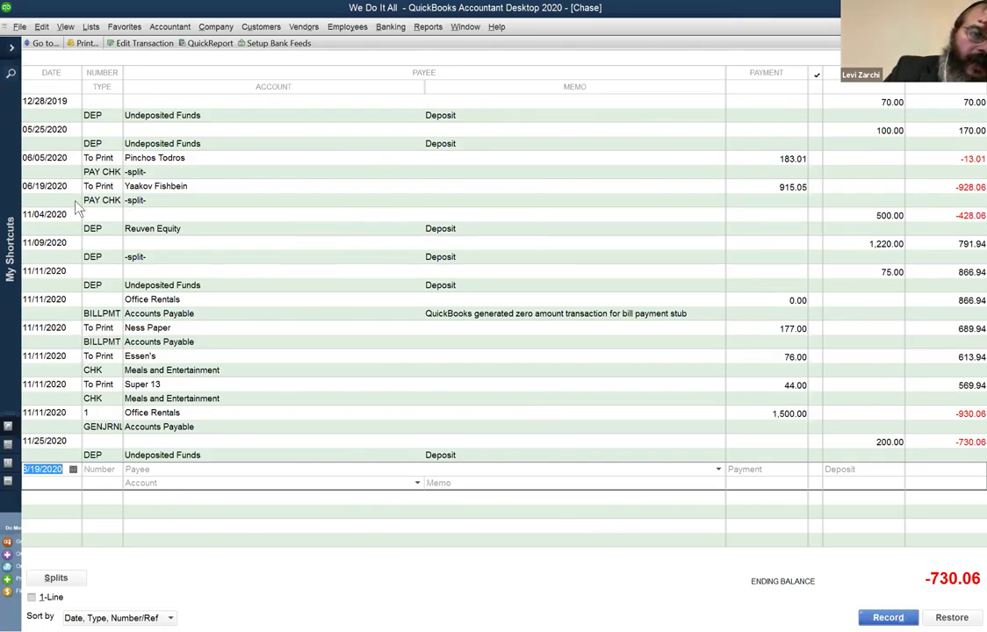
Select the 06/19/2020 PAY CHK row for 915.05 in the Chase register.
left_click(157, 203)
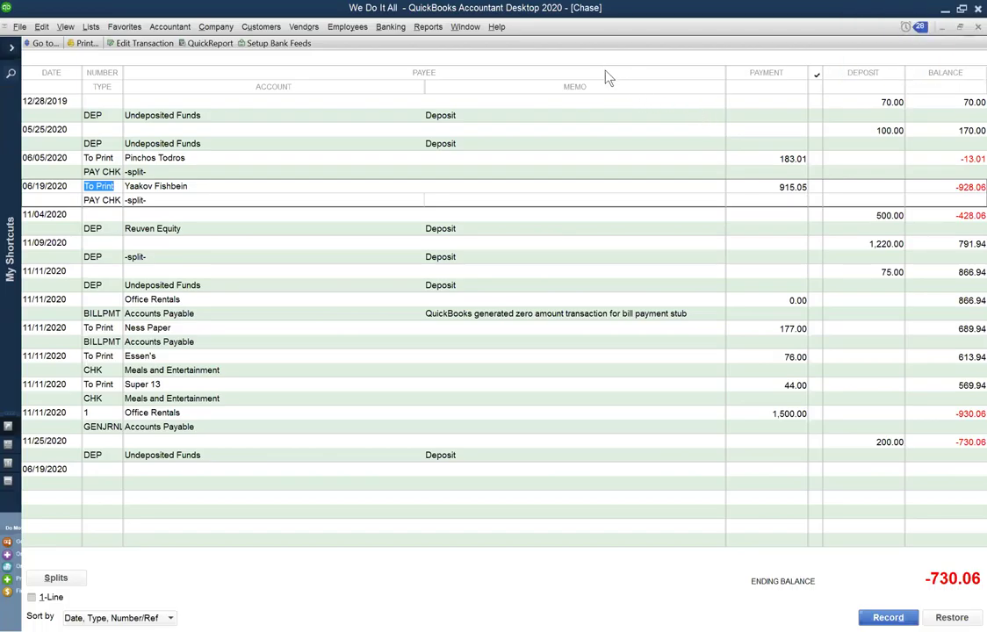
right_click(641, 194)
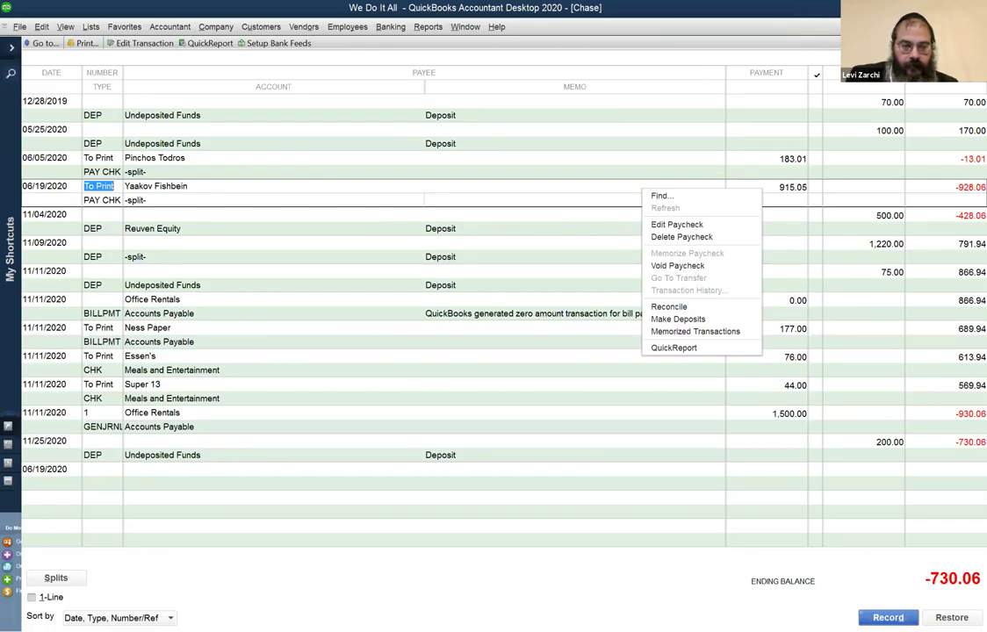
left_click(216, 614)
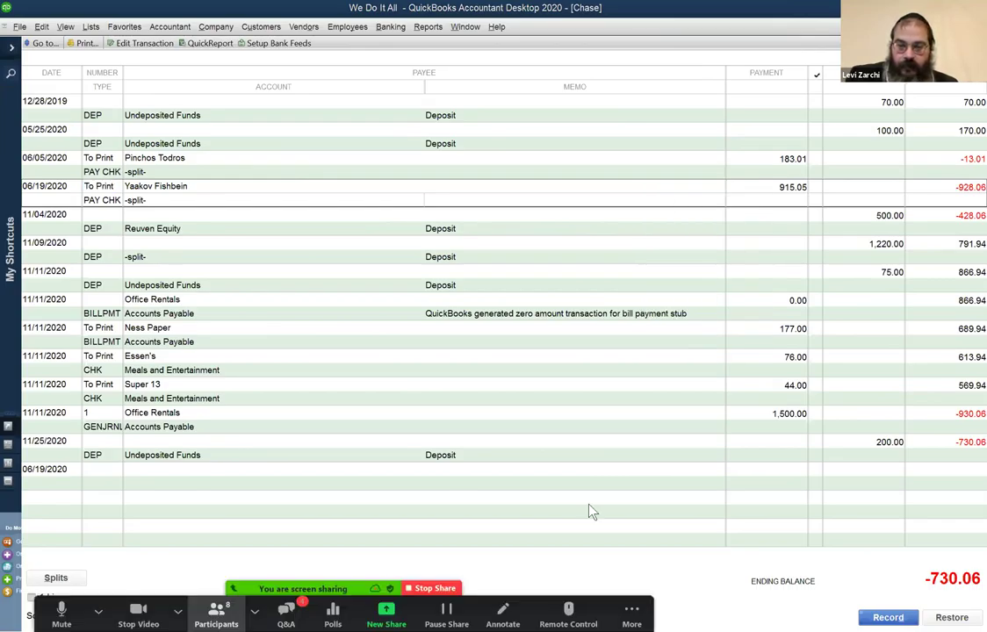
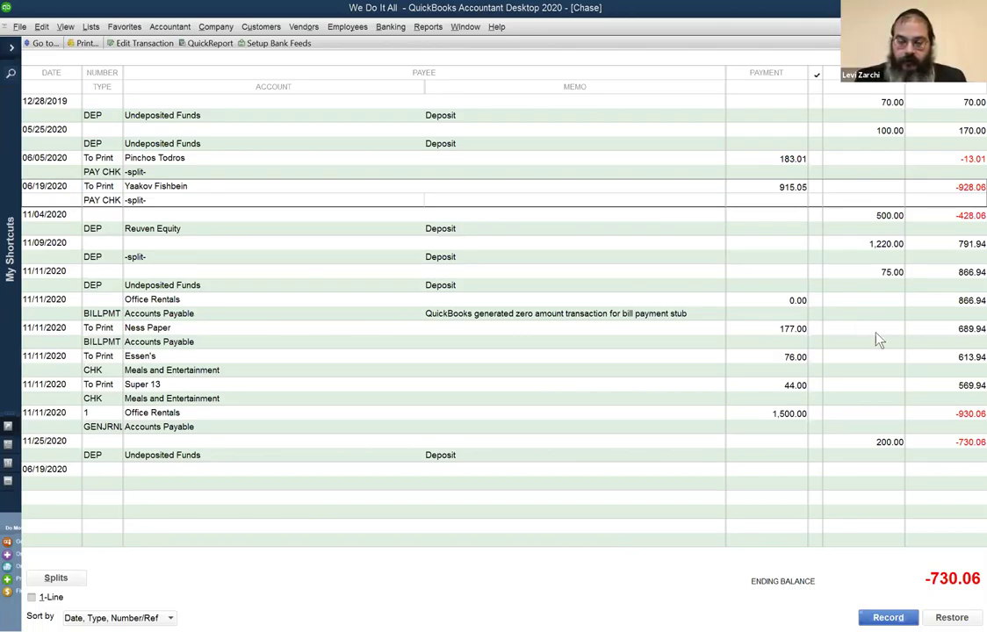
Browse the Chase register rows from the 06/19/2020 paycheck to the 12/28/2019 and 11/09/2020 deposits.
left_click(785, 215)
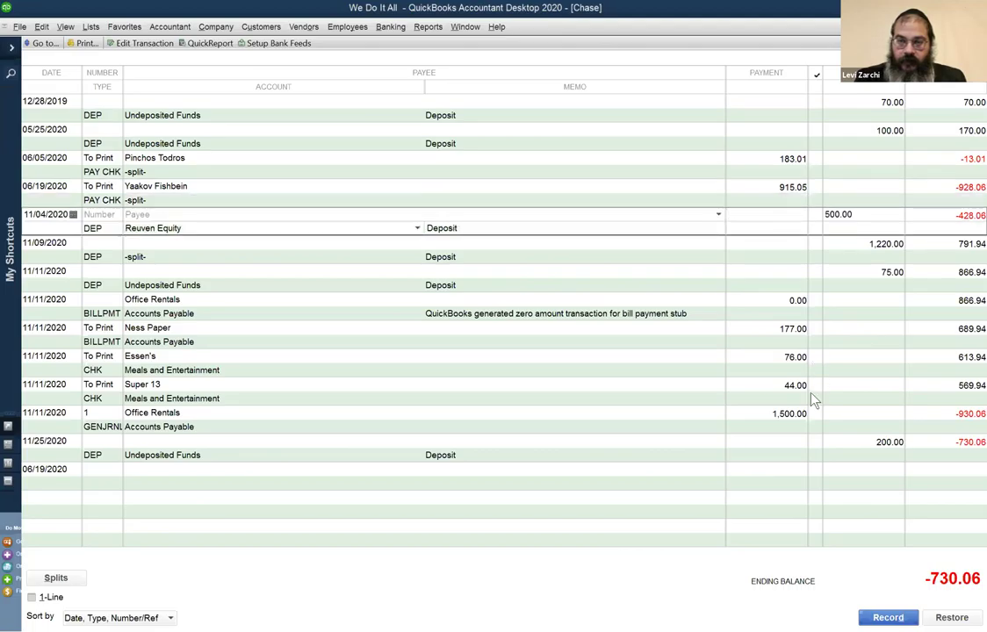
left_click(857, 200)
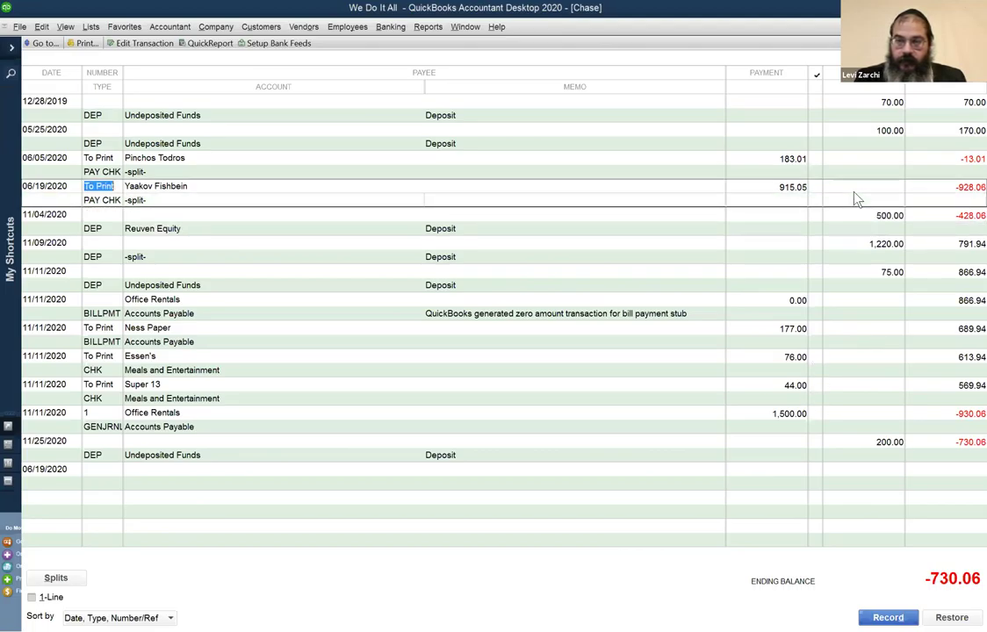
key("Up")
key("Up")
key("Up")
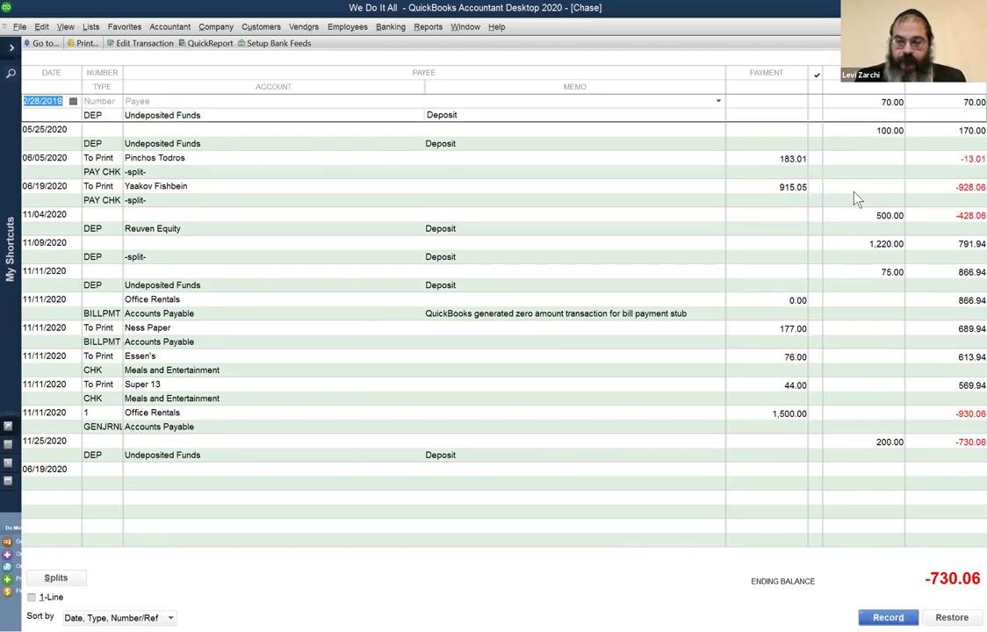
key("Down")
key("Down")
key("Down")
key("Down")
key("Down")
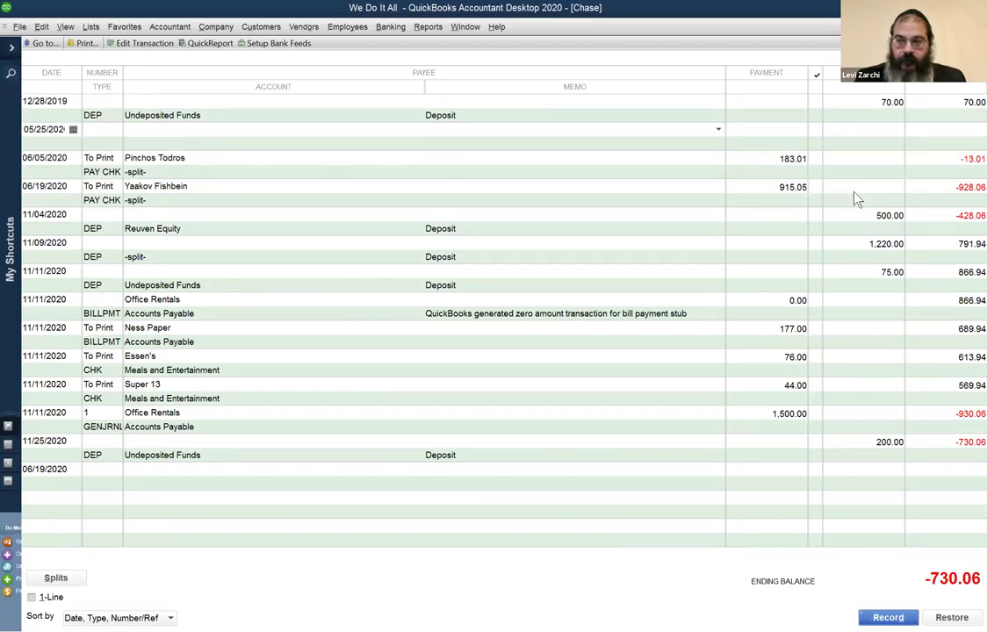
key("Up")
key("Up")
key("Up")
key("Up")
key("Up")
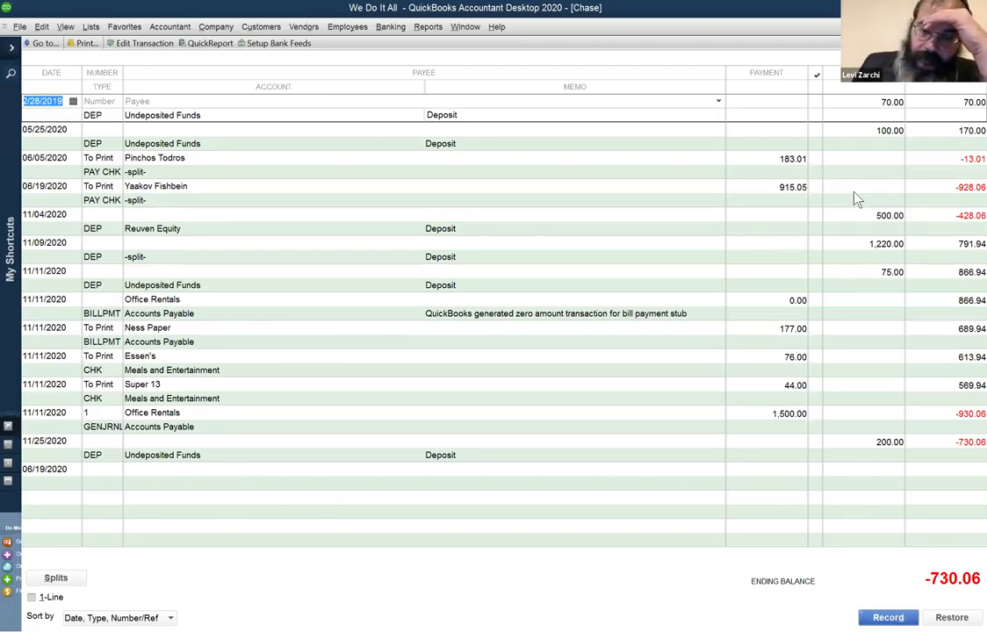
left_click(667, 248)
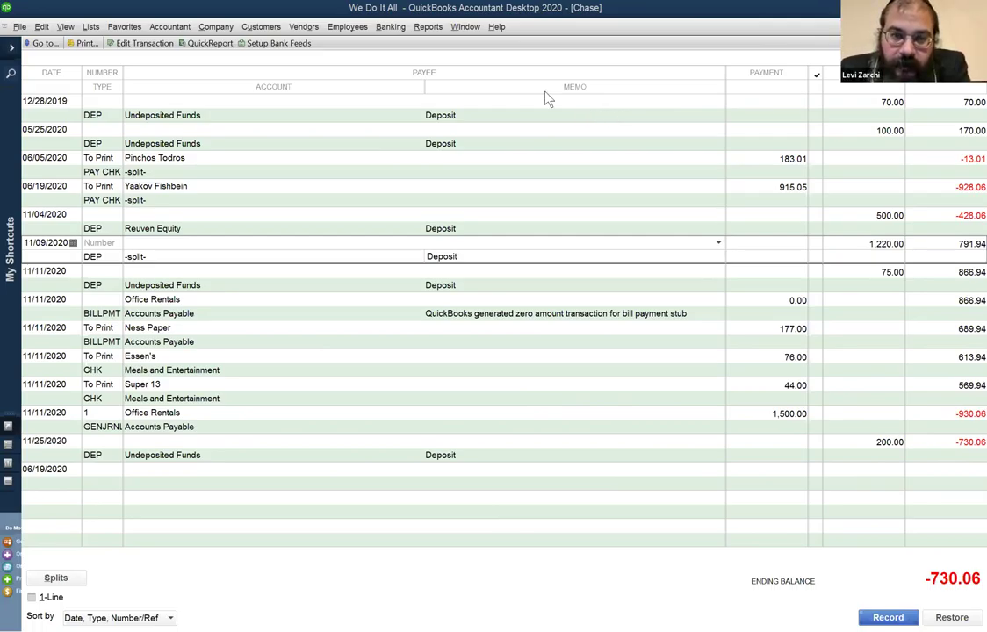
Open the 06/19/2020 915.05 paycheck and review its 1,000.00 earnings and -84.95 tax breakdown.
left_click(530, 193)
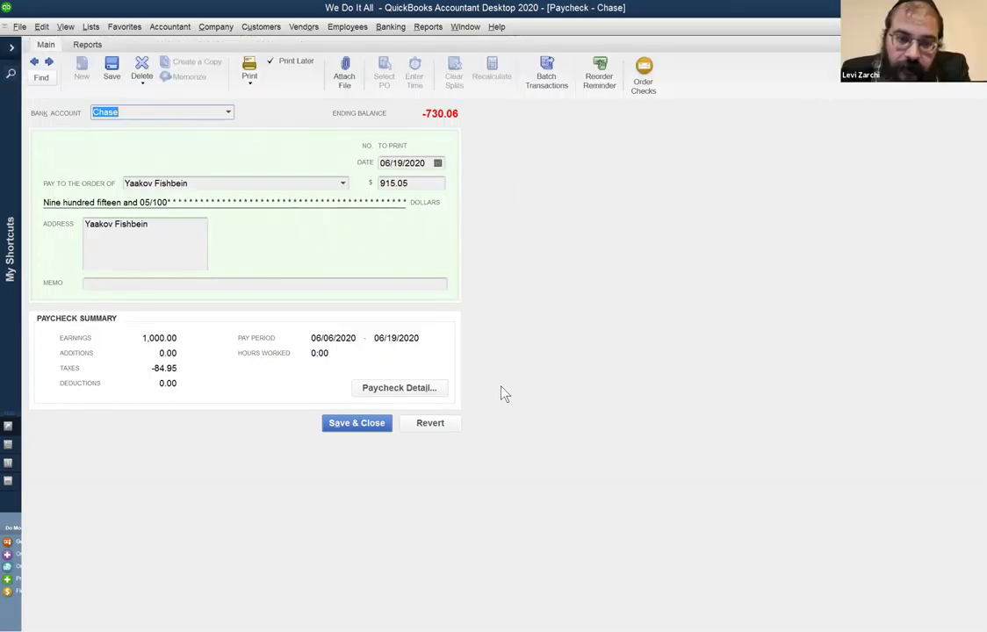
left_click(419, 389)
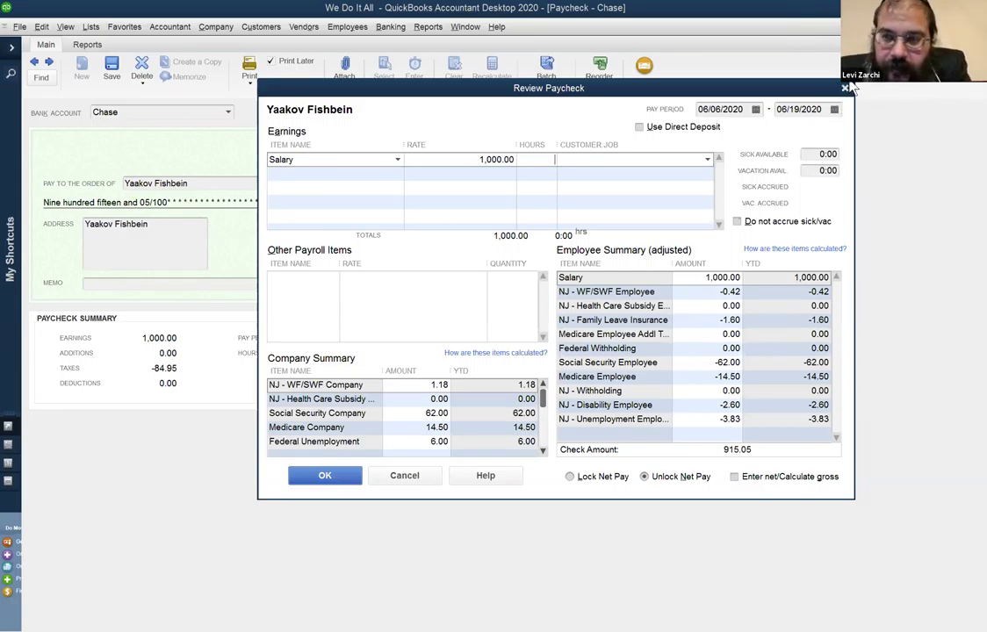
left_click(845, 88)
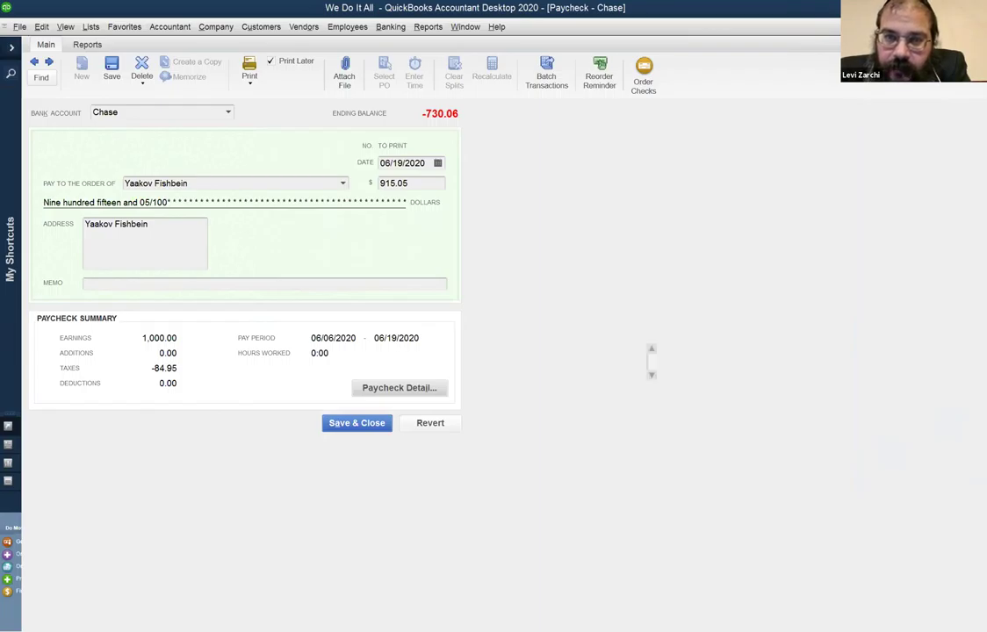
Reopen the 06/19/2020 paycheck's breakdown: 1,000.00 salary, -62.00 Social Security, -14.50 Medicare.
key("Escape")
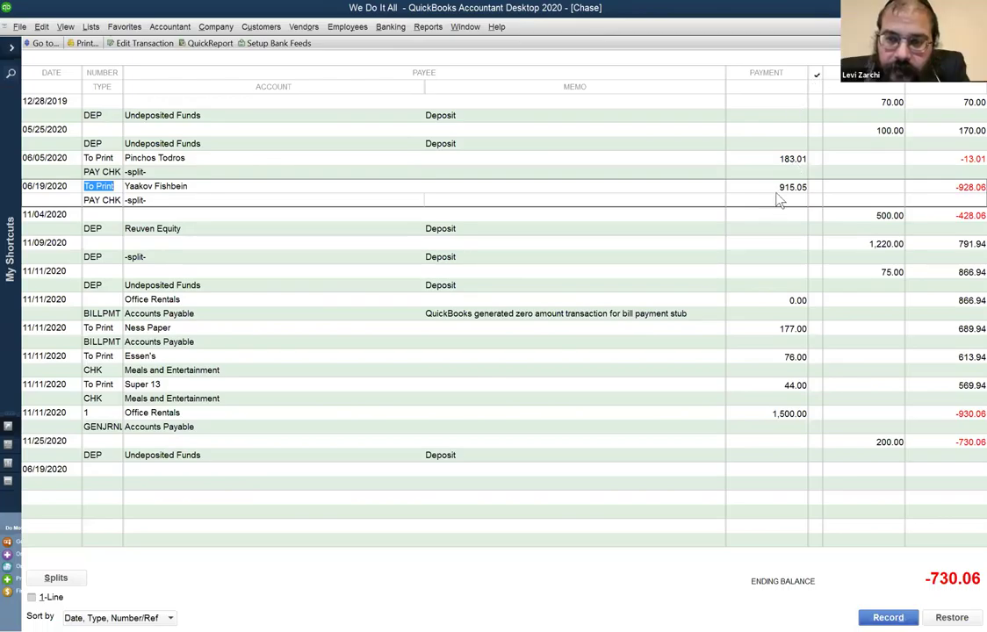
key("ctrl+w")
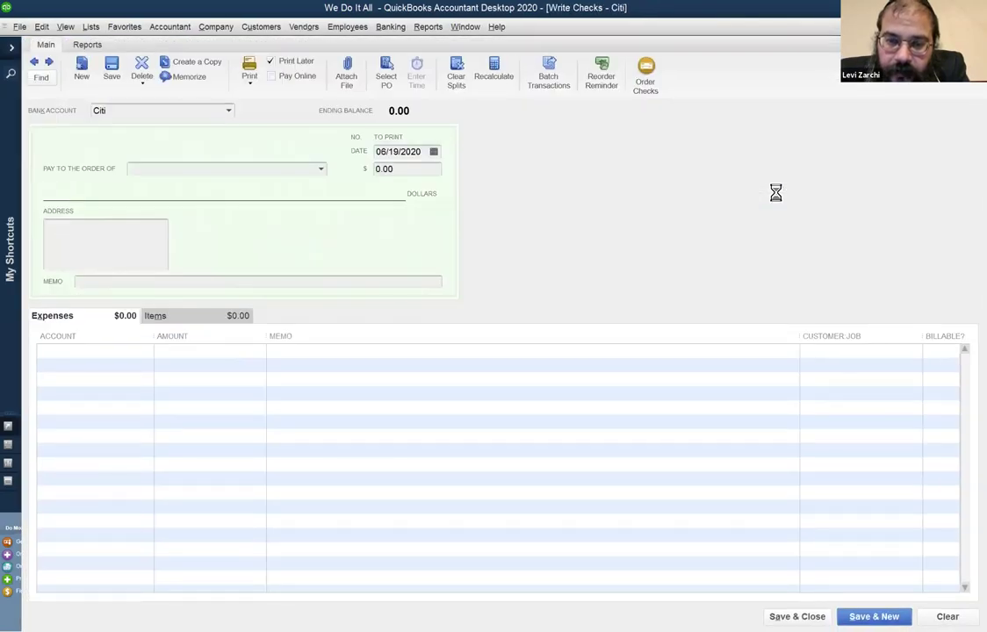
left_click(397, 388)
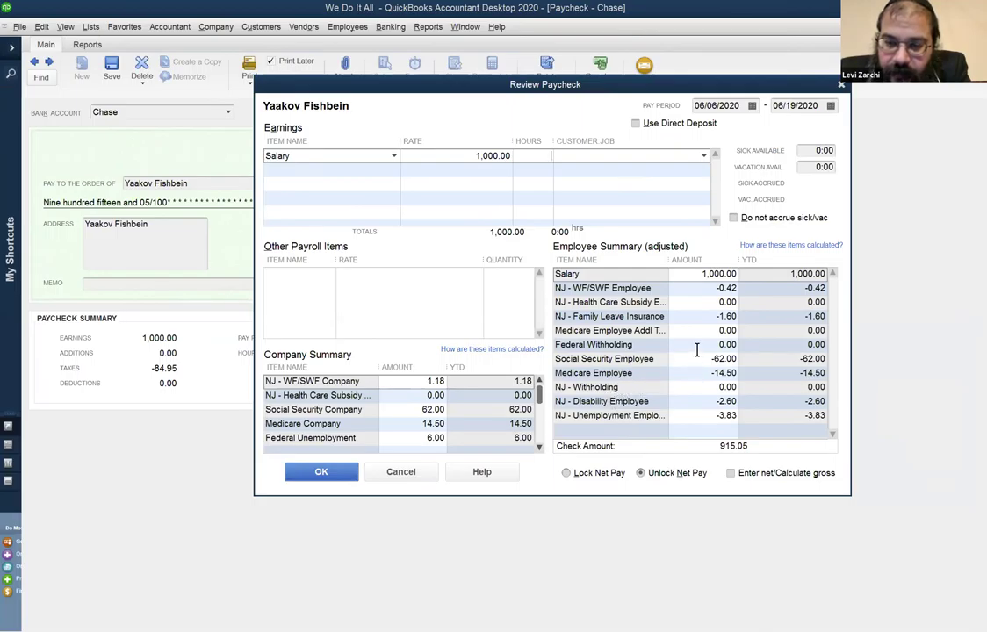
Check the zero Federal Withholding line, then close the Review Paycheck breakdown.
left_click(699, 345)
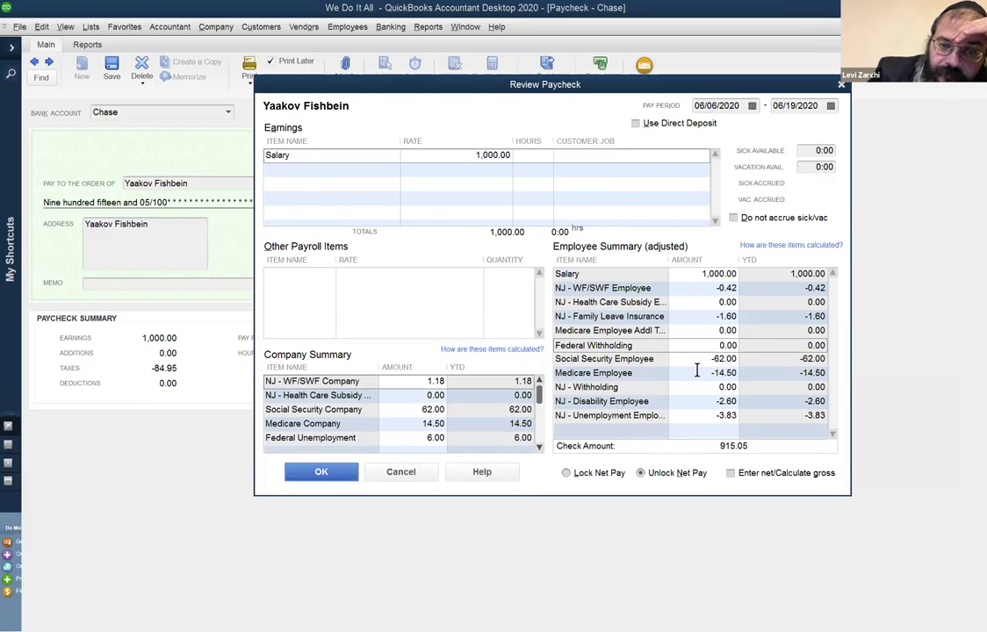
left_click(844, 85)
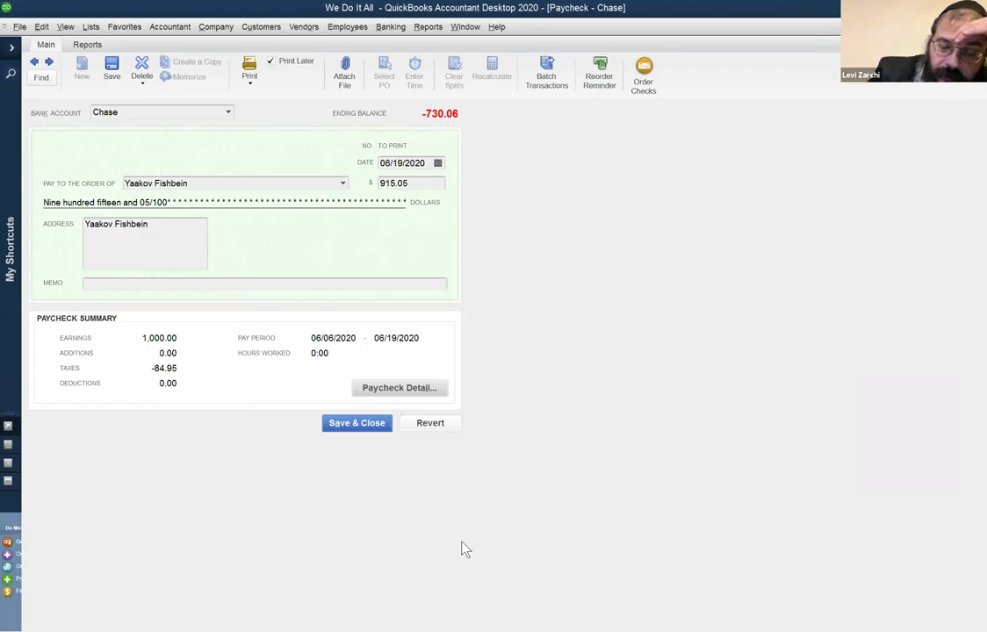